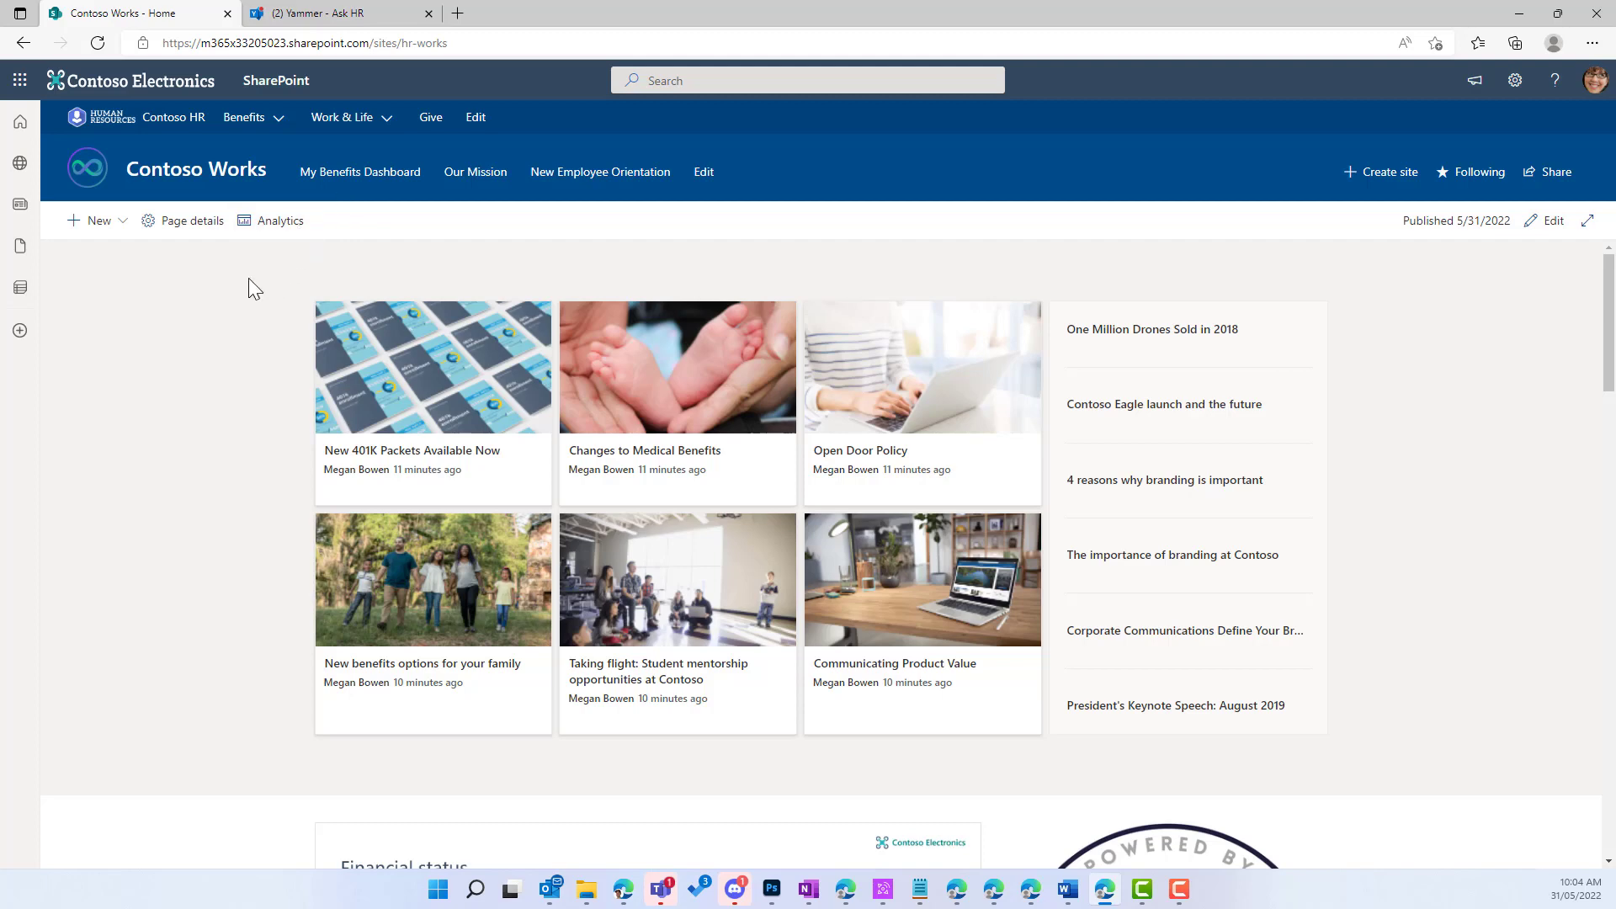
Step: Open Microsoft Forms from the app launcher and create a new blank form
click(20, 81)
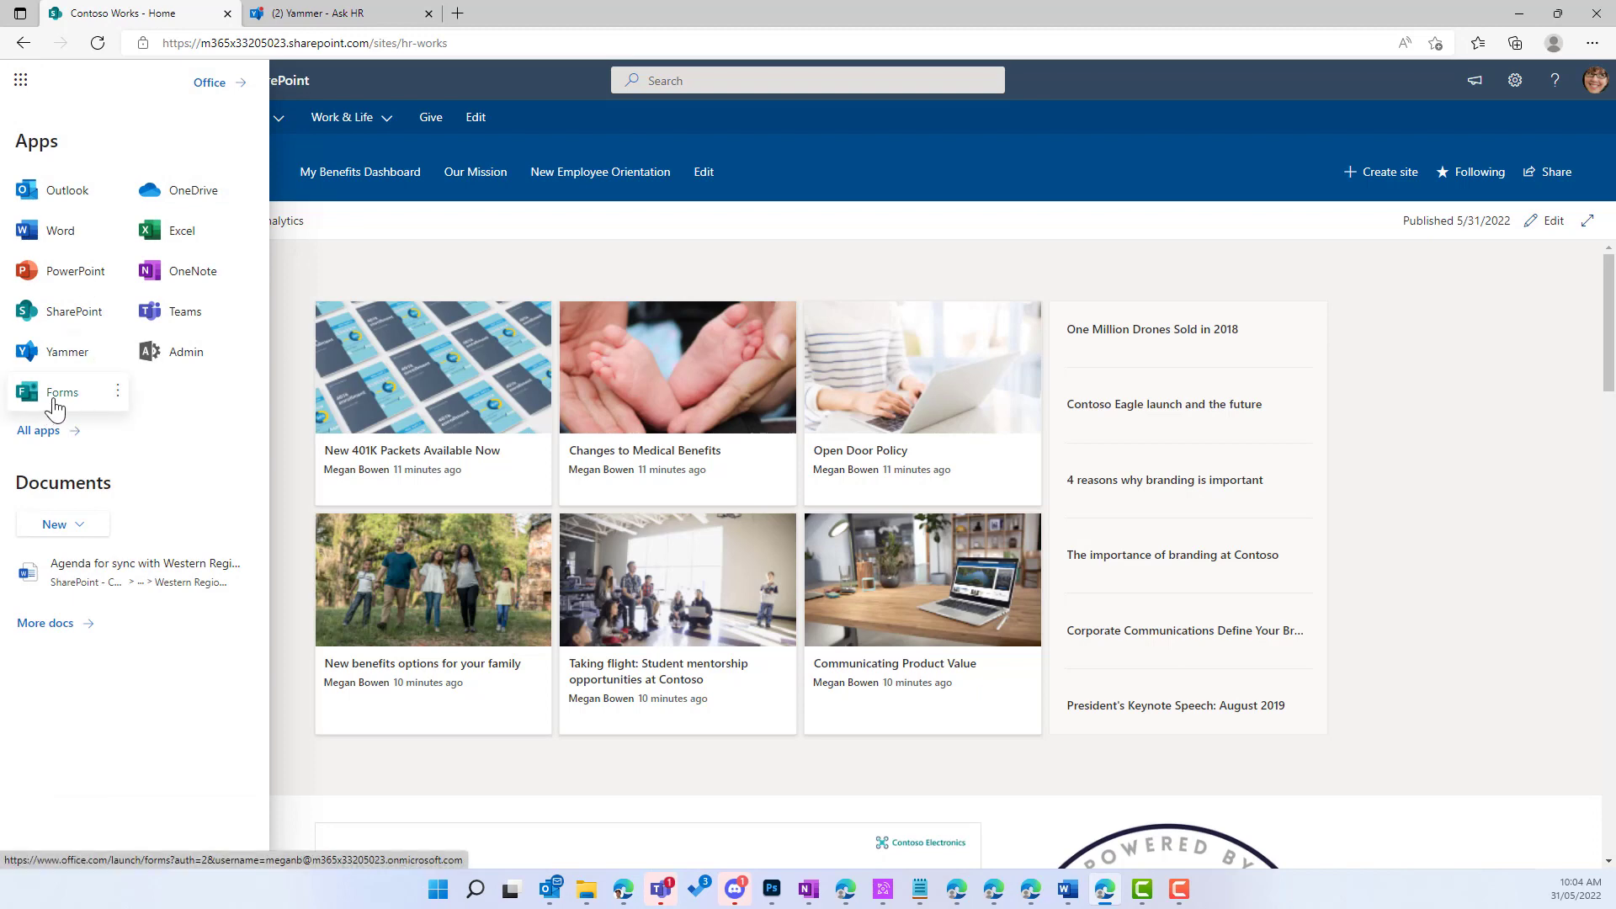
click(56, 394)
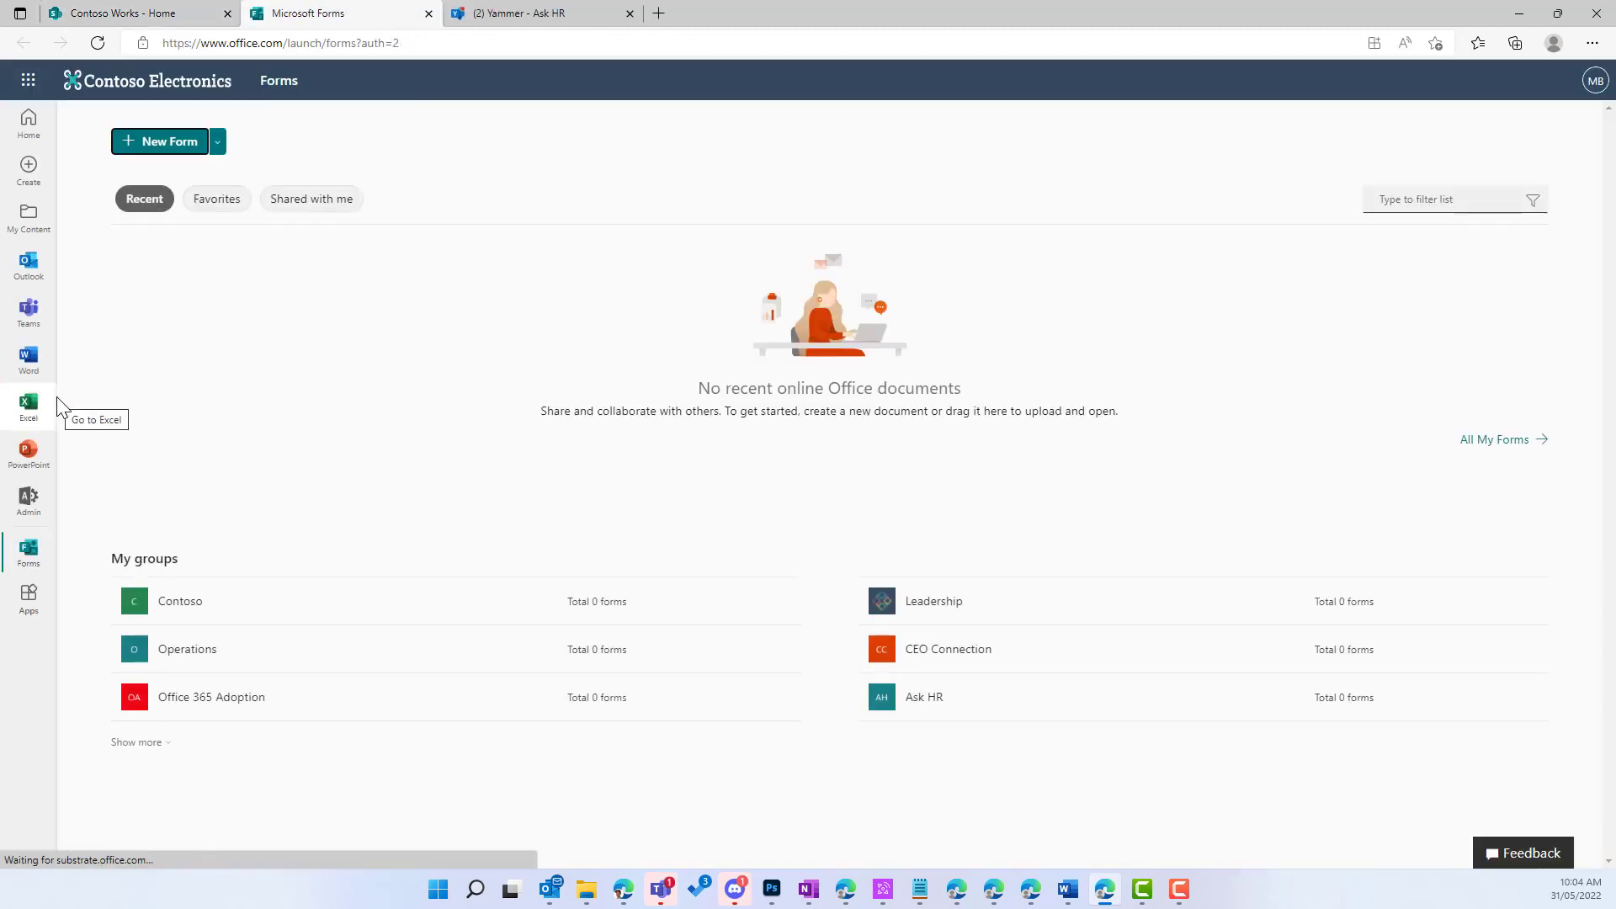
click(160, 142)
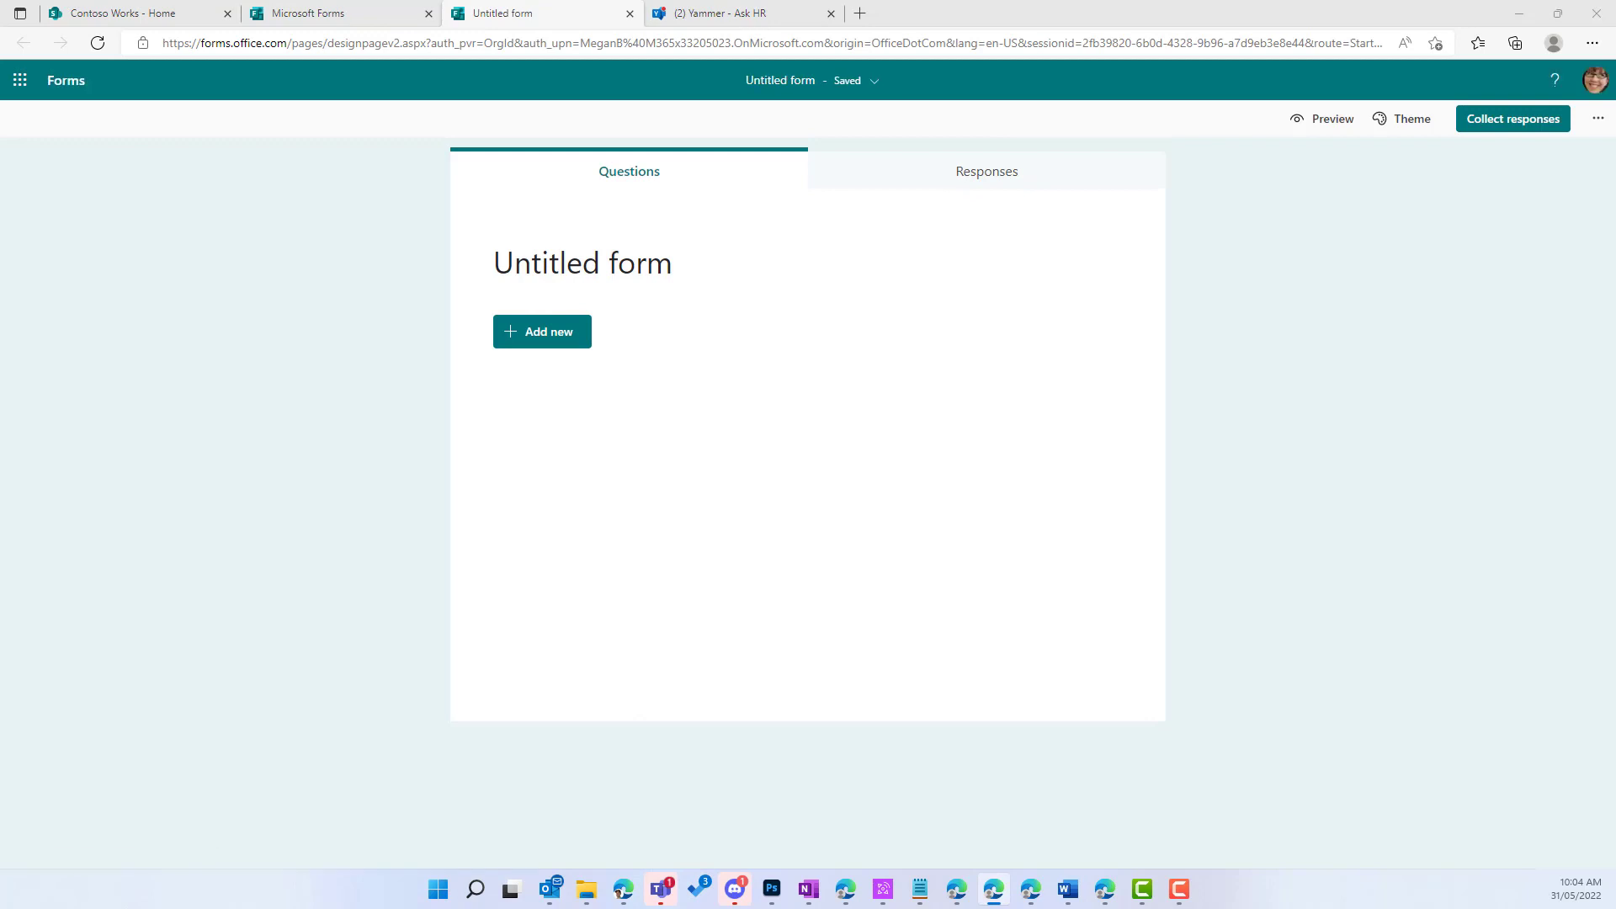
click(595, 264)
Step: Enter 'Employee Referral Program' as the form title, then add a section titled 'Your Details'
text(Employee Referral Program)
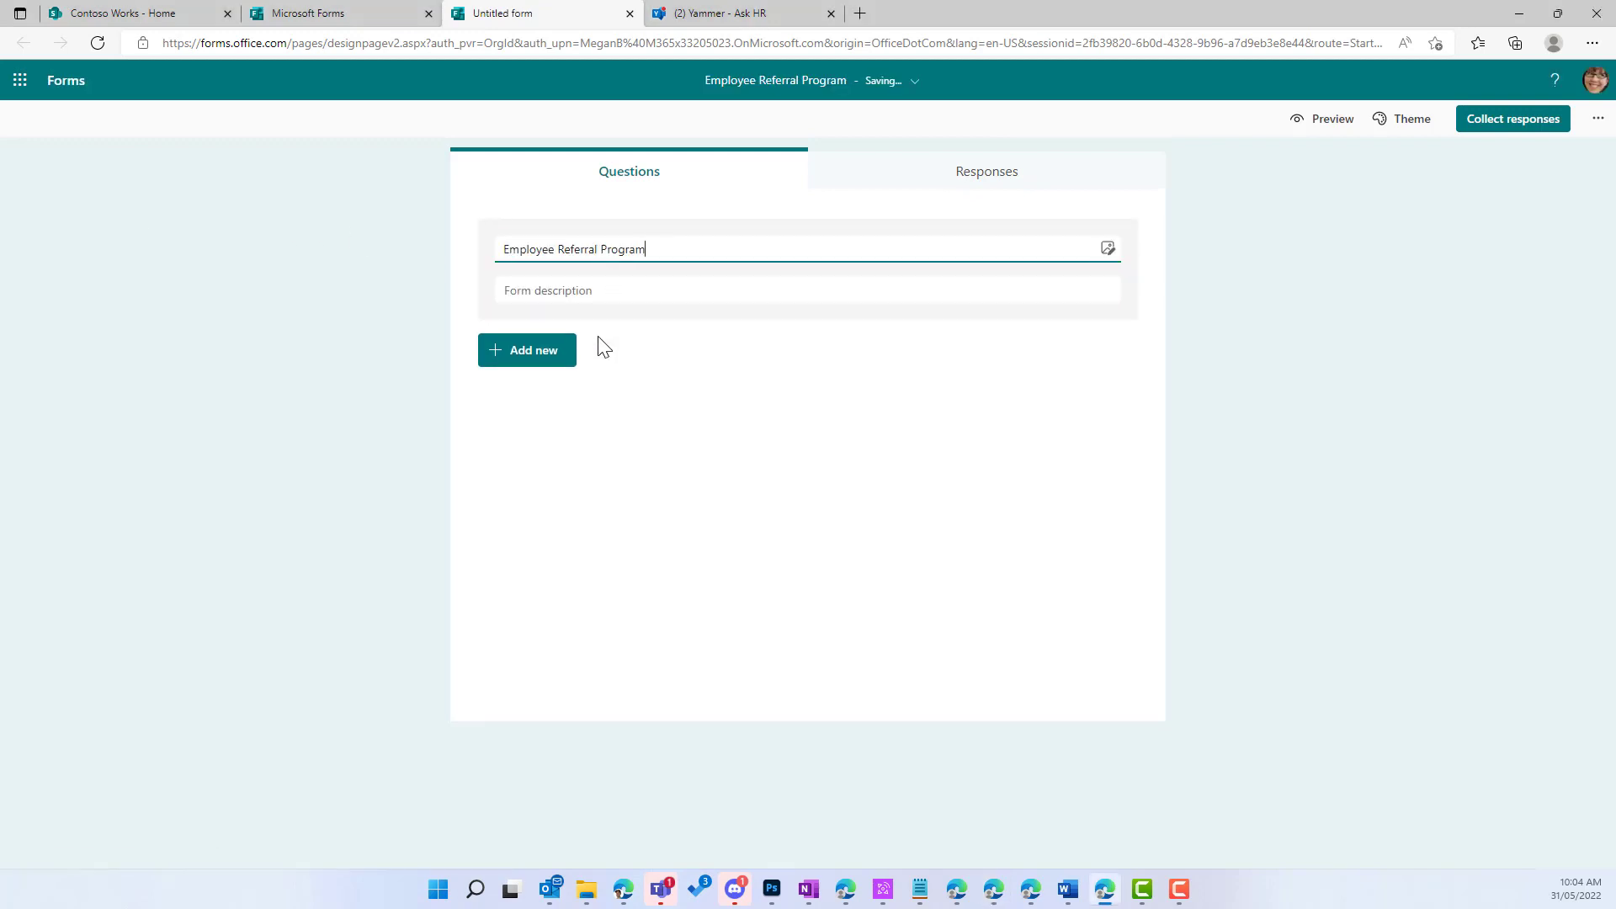
click(537, 362)
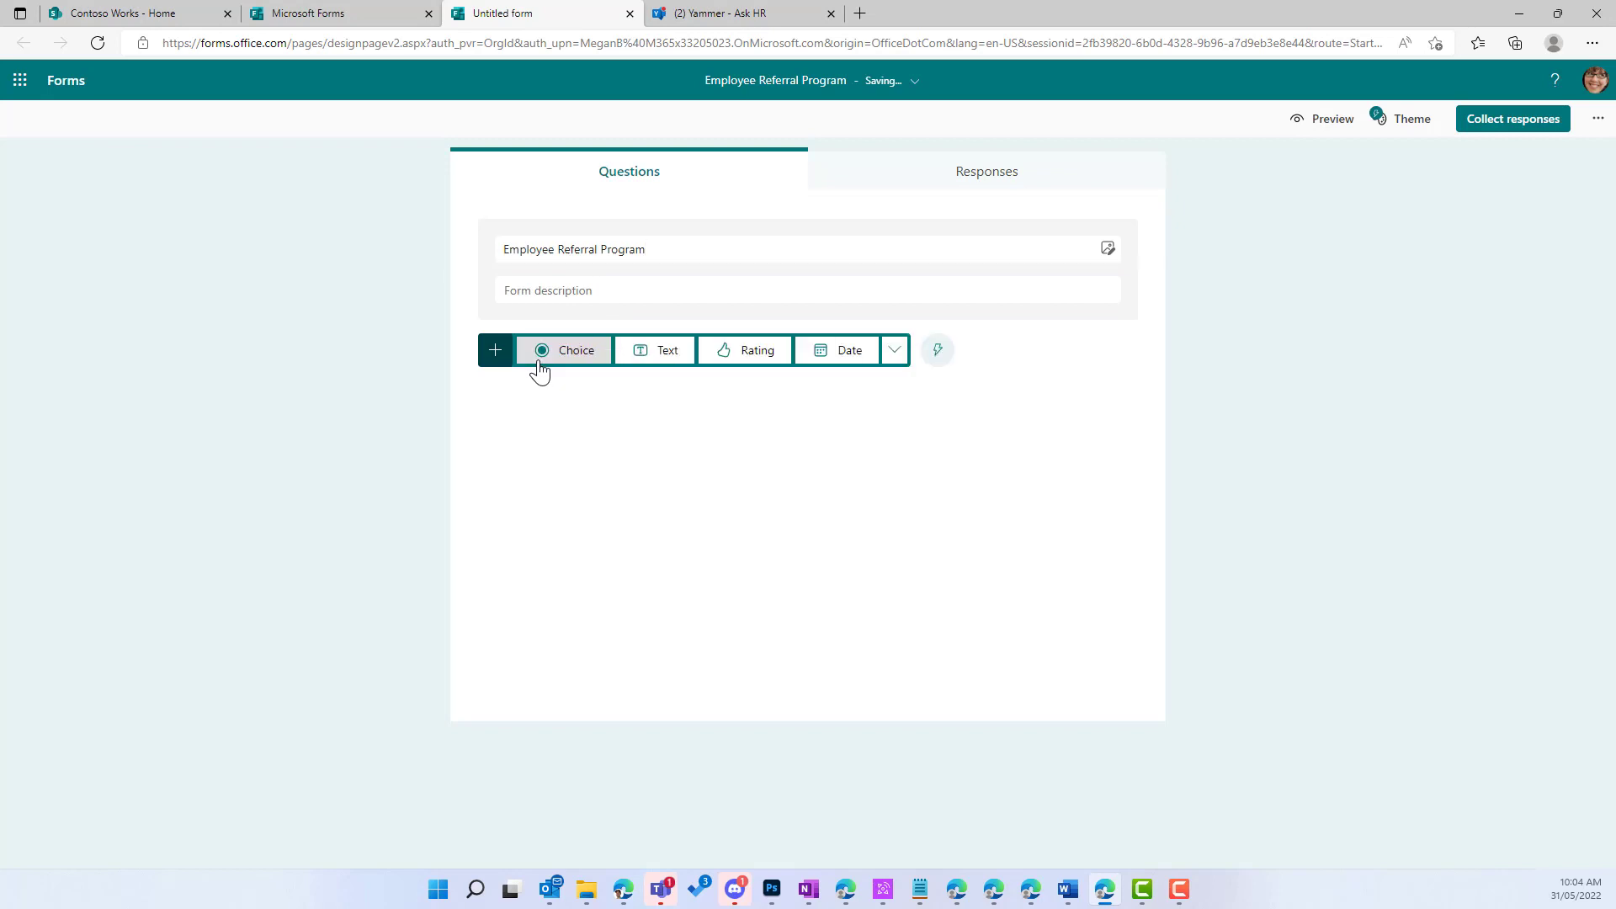
click(894, 360)
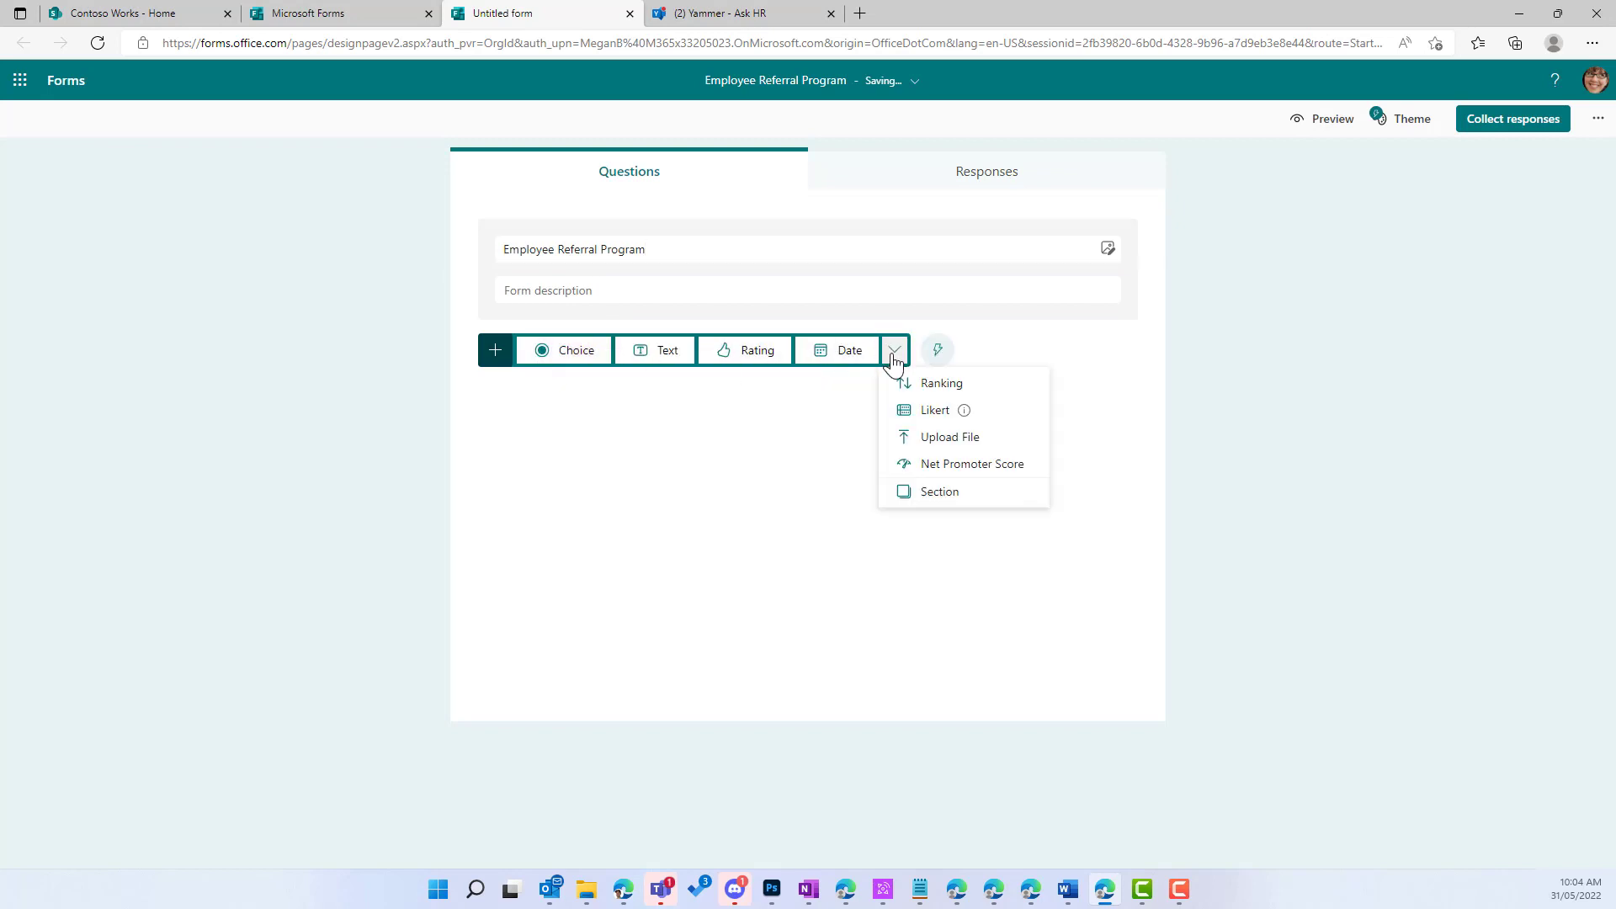
click(907, 496)
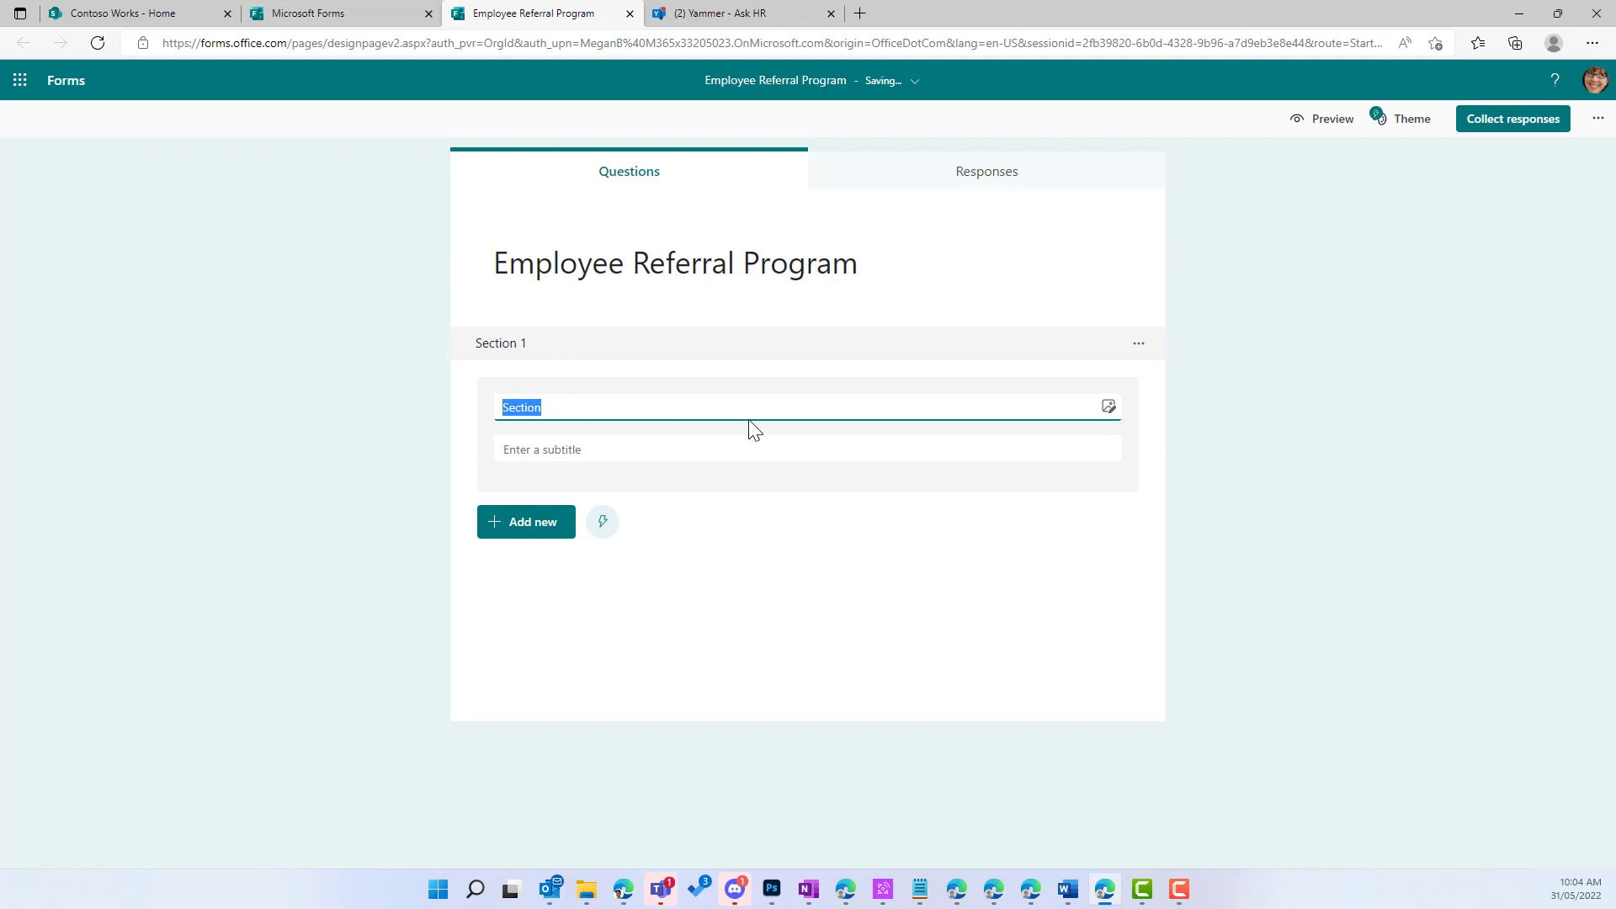
text(Your )
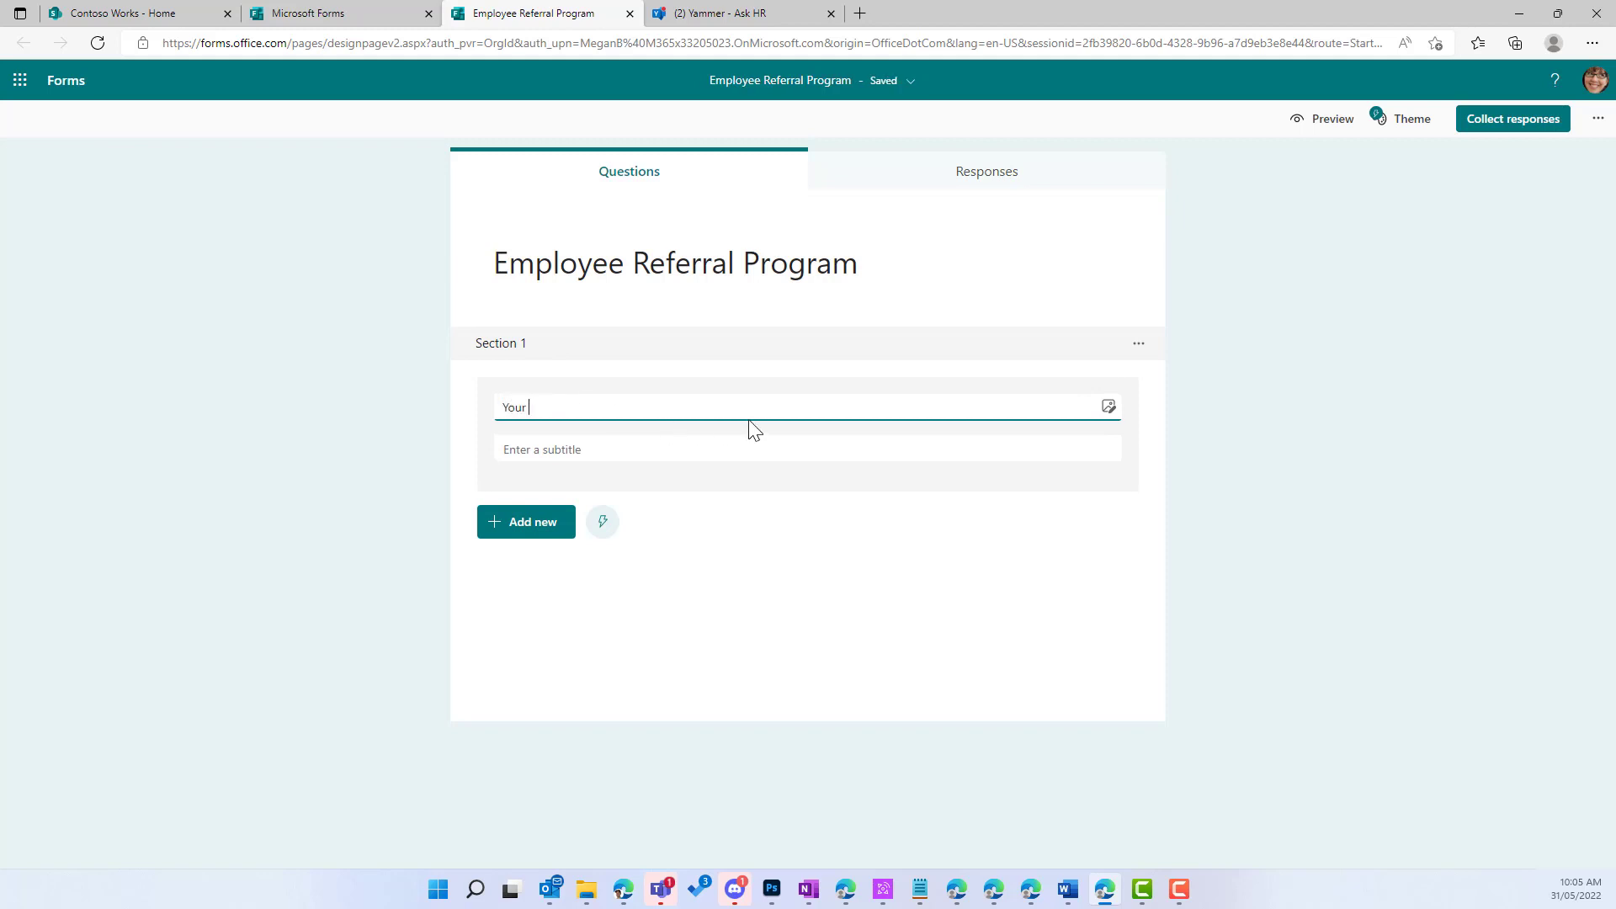
text(Details)
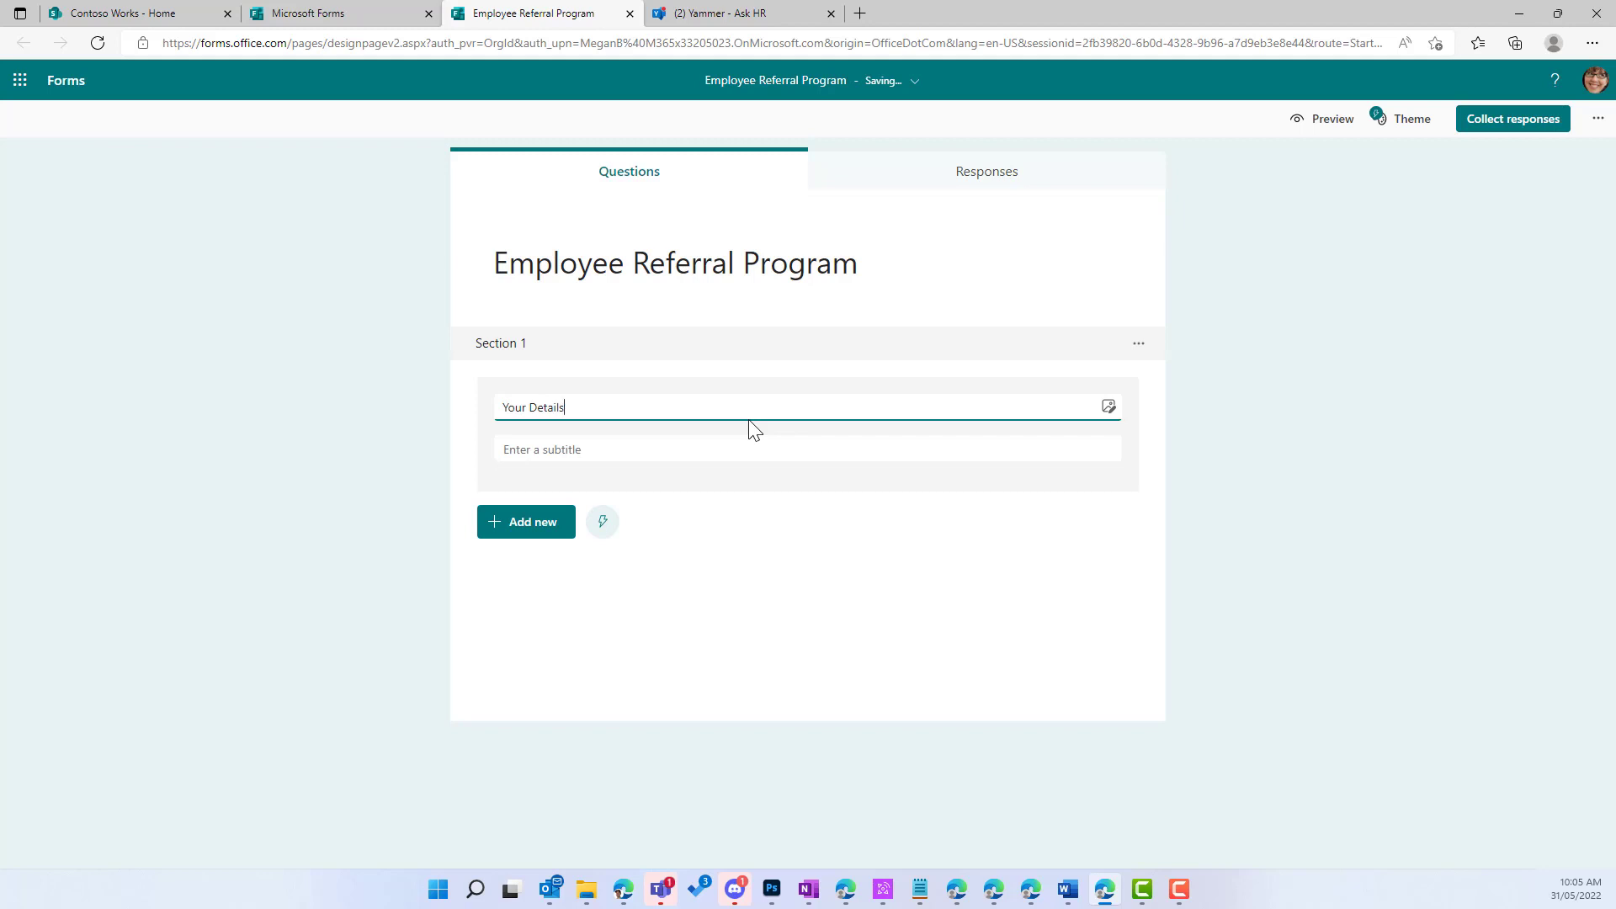
click(545, 523)
Step: Add text questions 'Your Full Name', 'Your Office' and 'Your Email' to the Your Details section
click(641, 527)
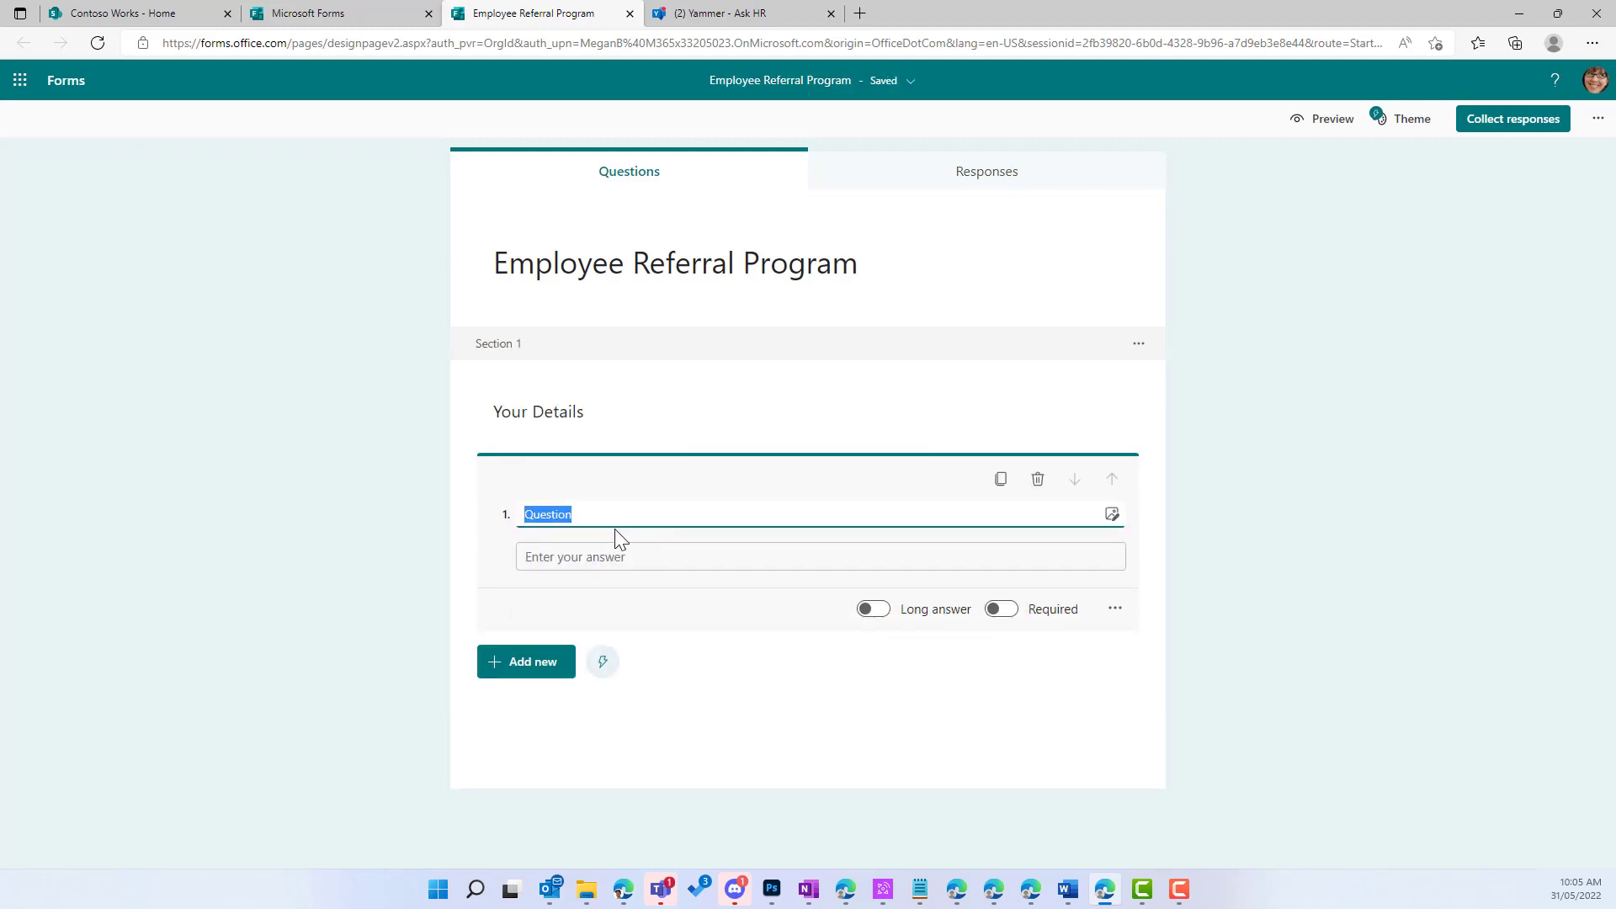
text(Your Full Name)
click(534, 667)
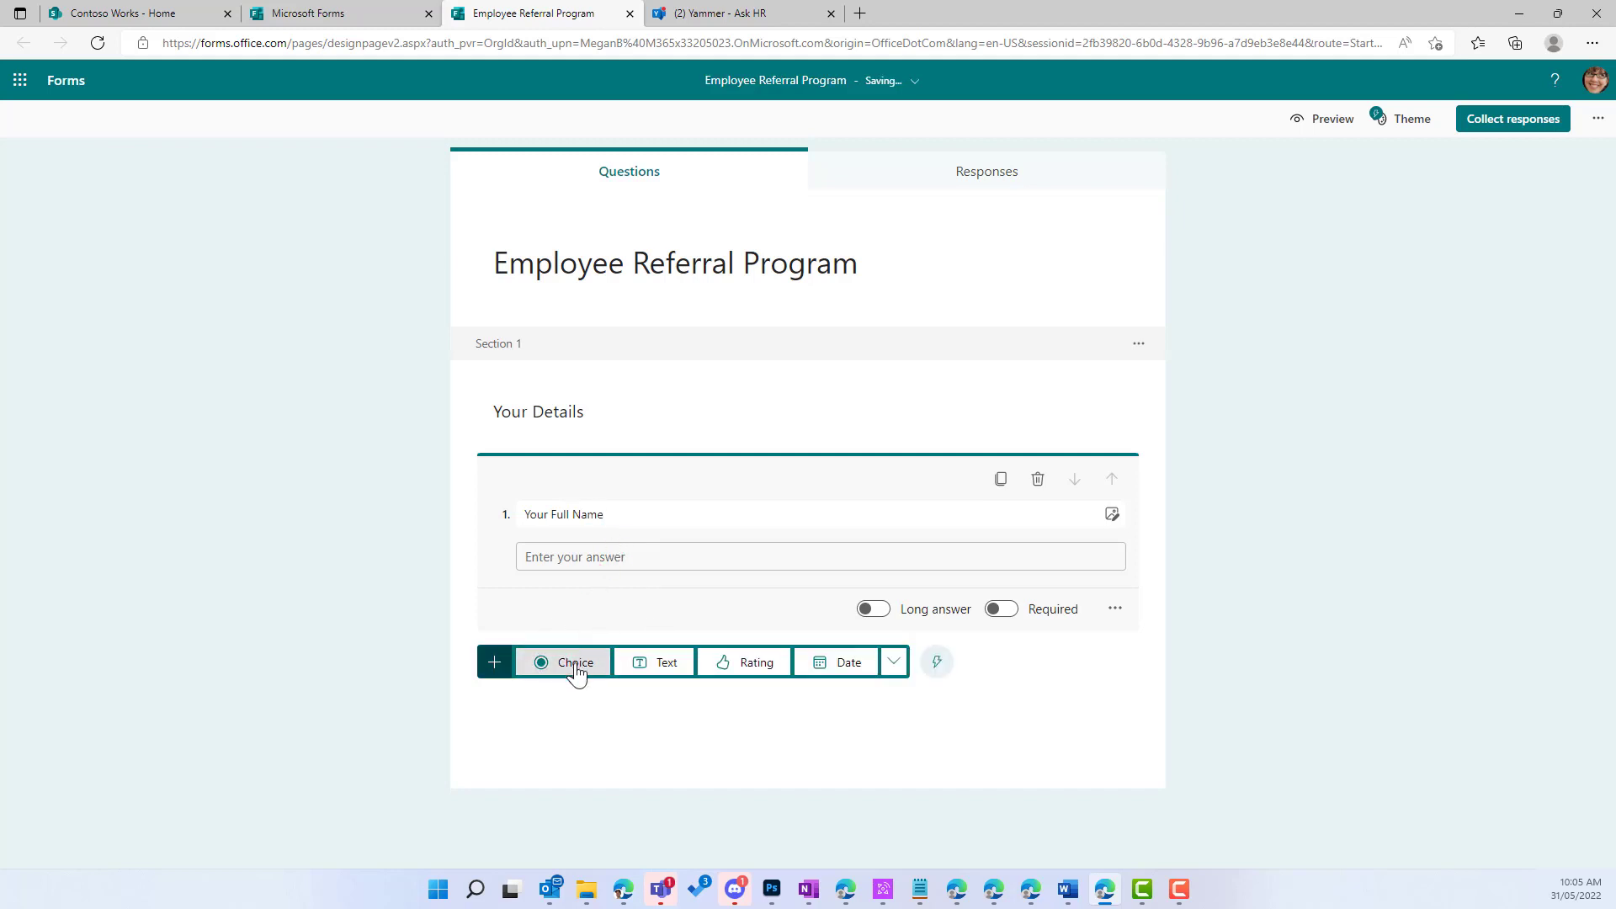
click(659, 665)
text(You)
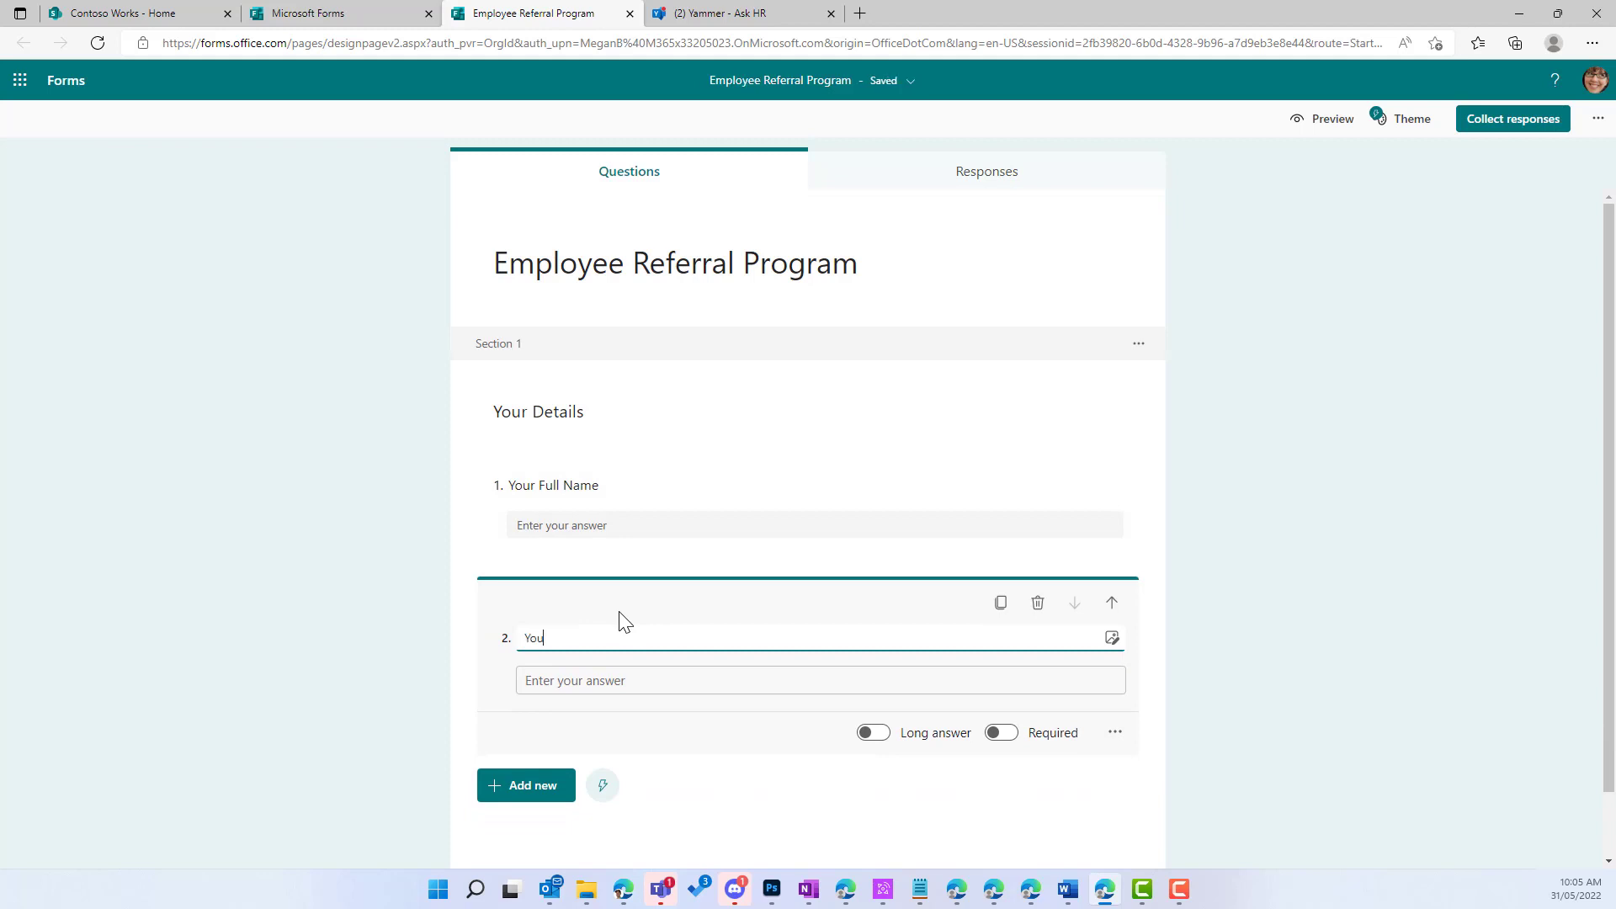
text(r Office)
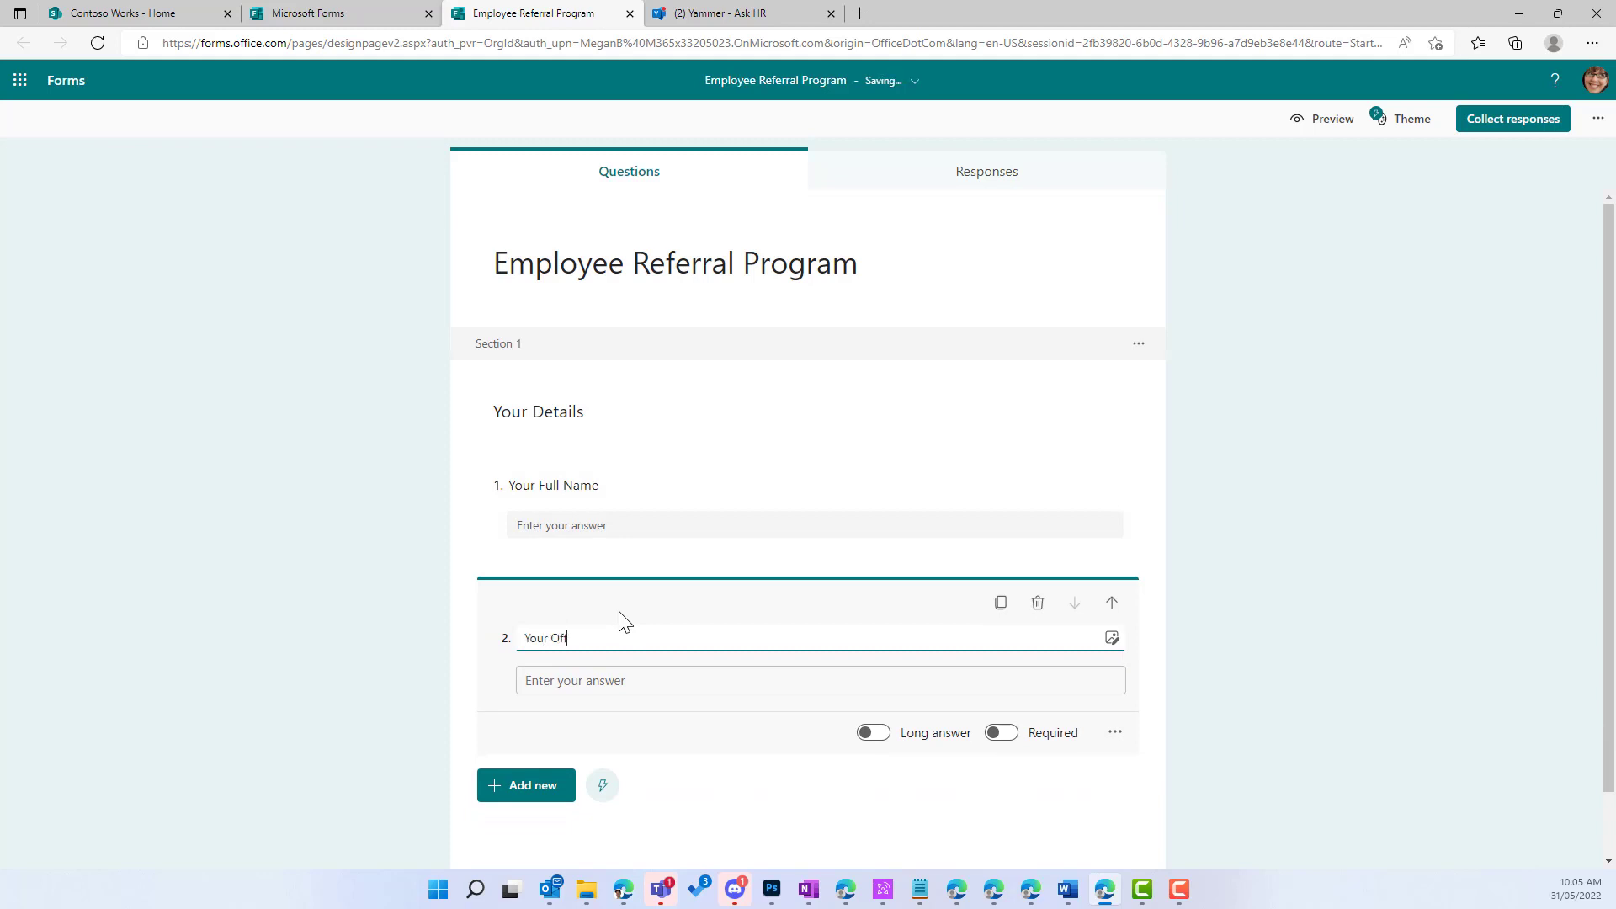
click(544, 790)
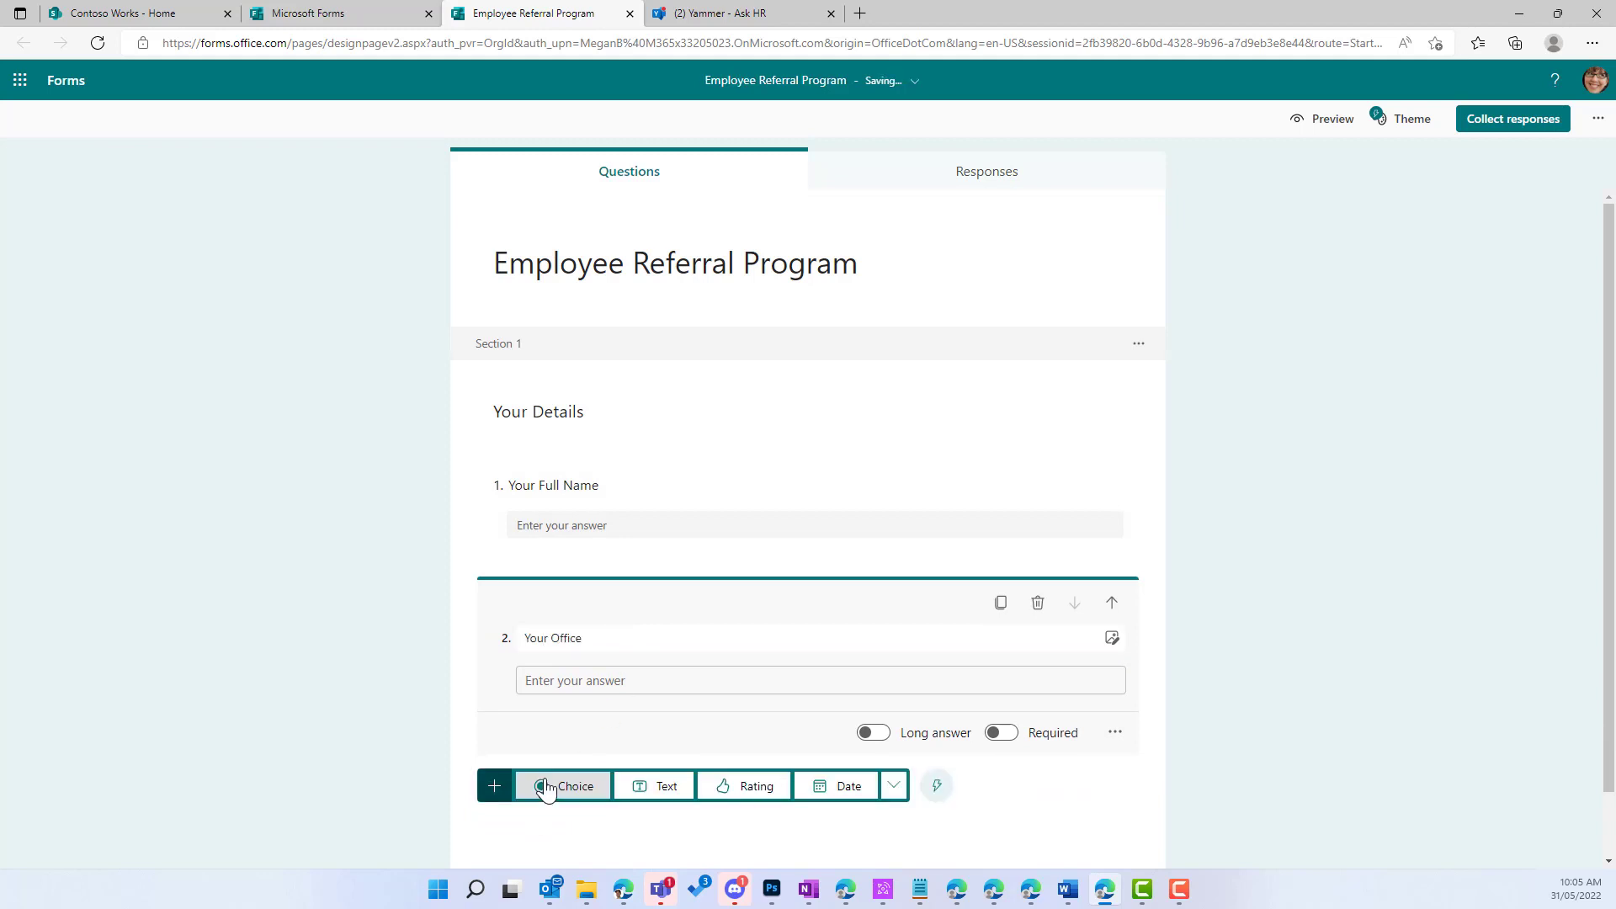
click(645, 790)
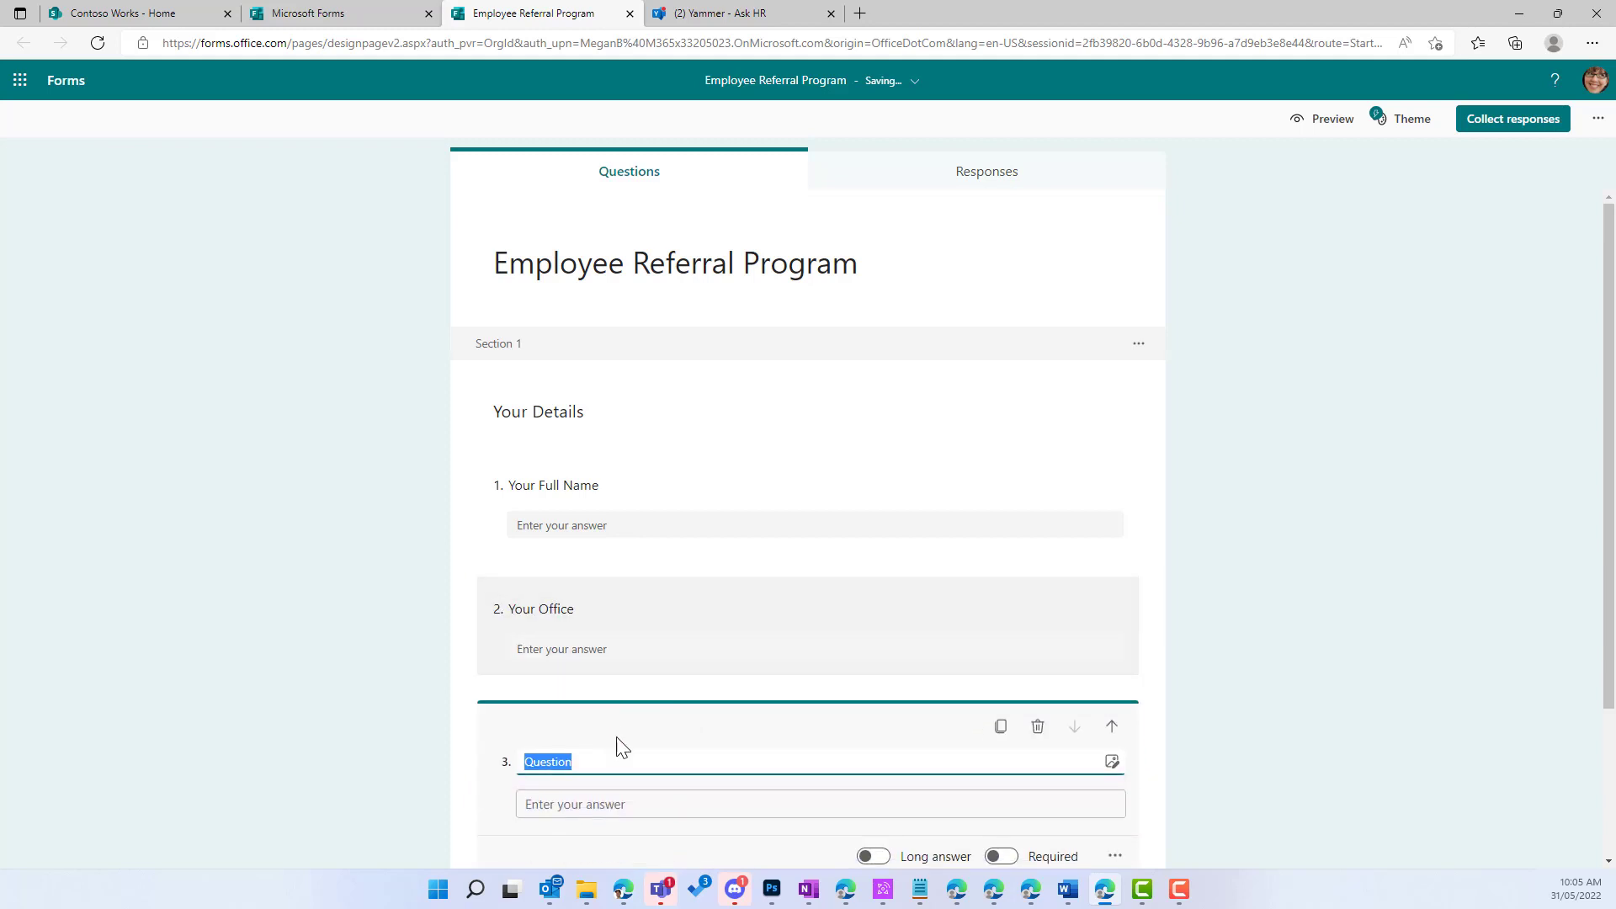
text(Your Email)
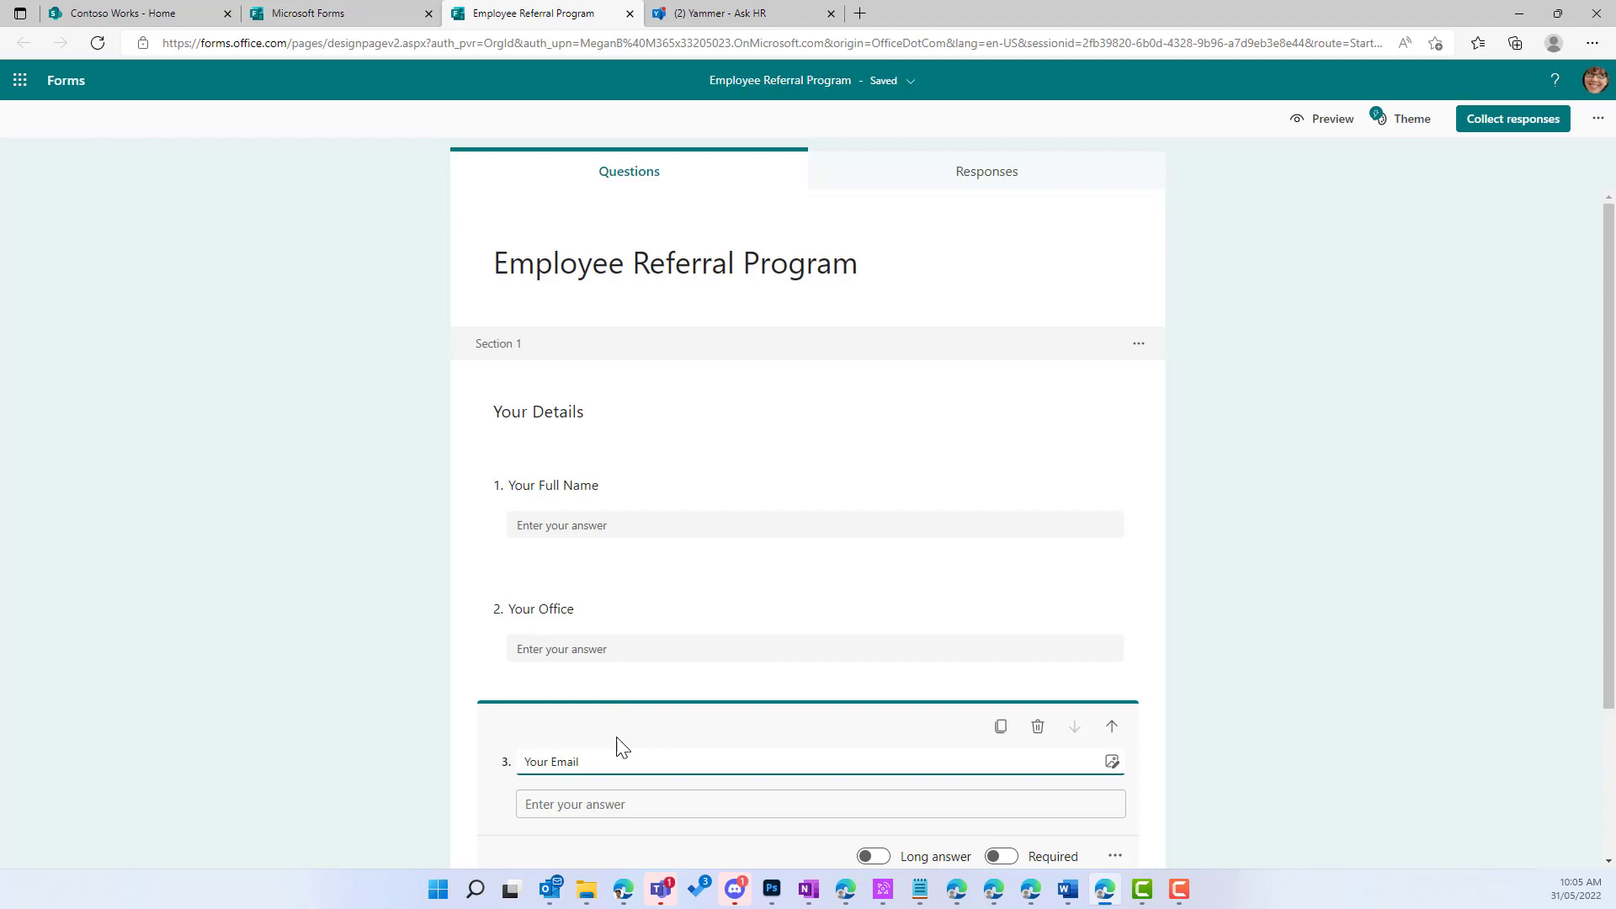
Step: Add a fourth text question titled 'Your Mobile'
scroll(729, 747, down, 3)
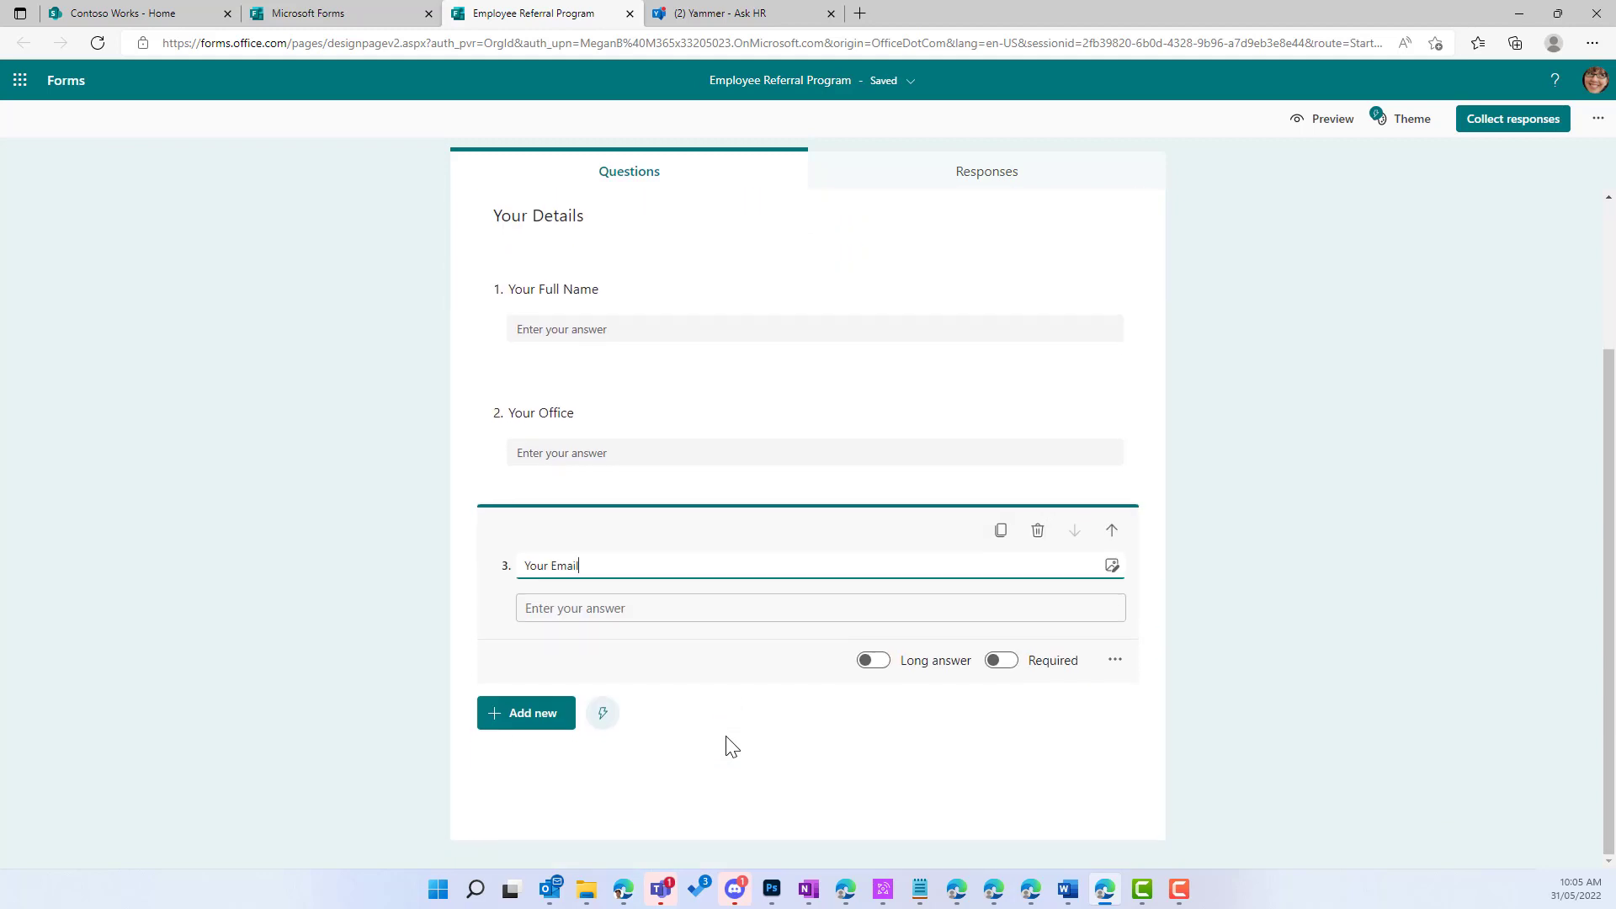
click(552, 718)
click(655, 714)
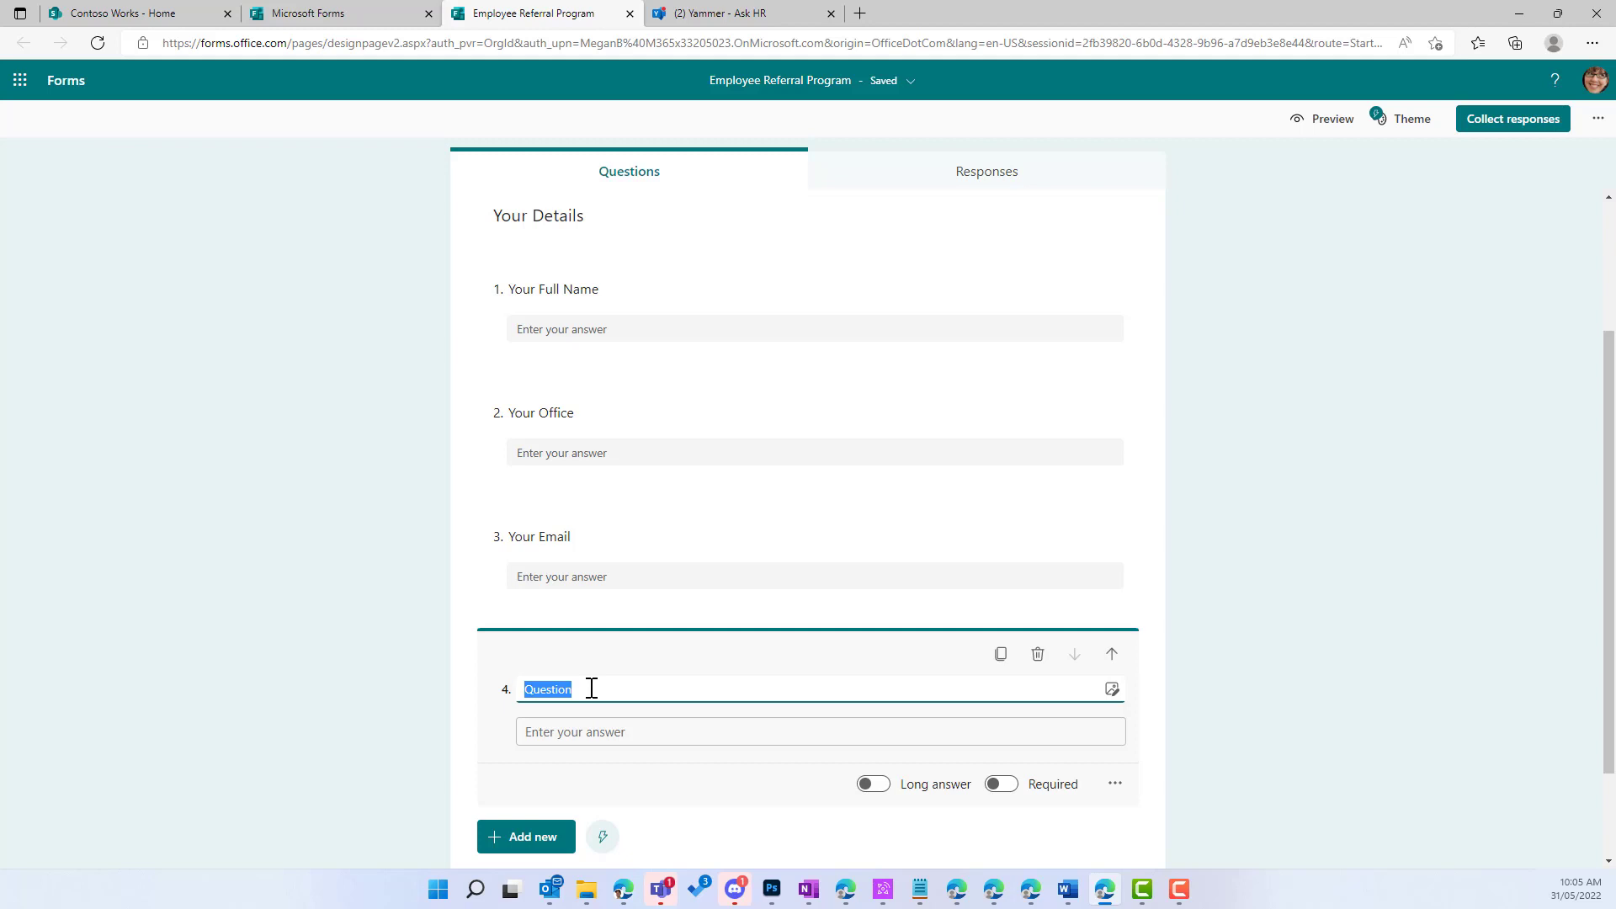
text(Your Mobile)
scroll(591, 689, down, 2)
scroll(582, 663, up, 1)
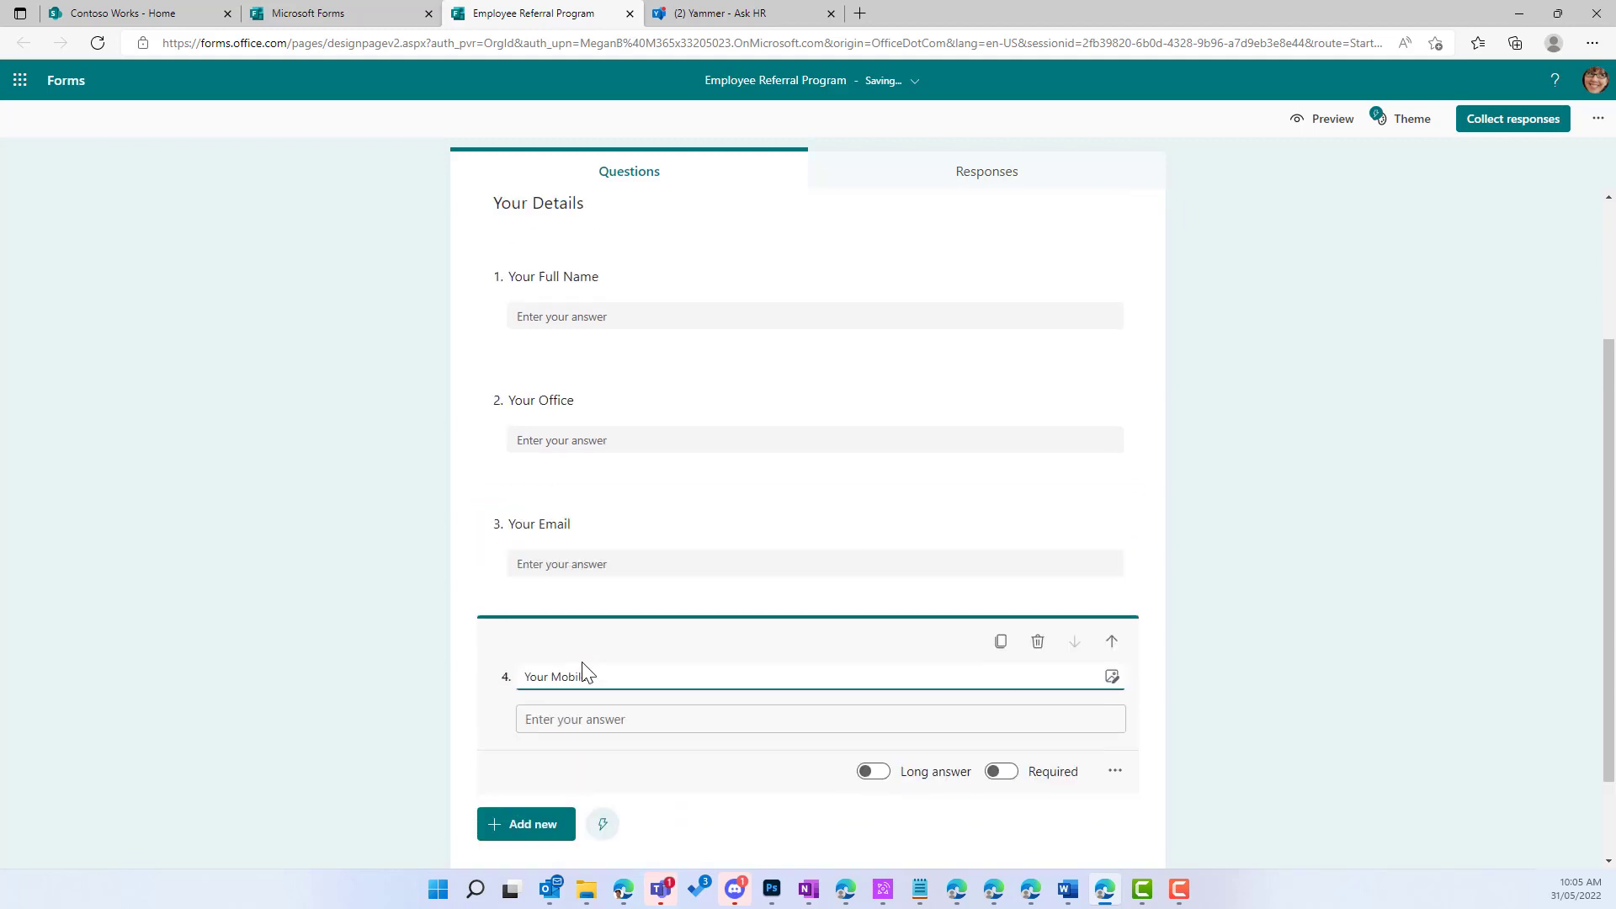
scroll(587, 674, up, 1)
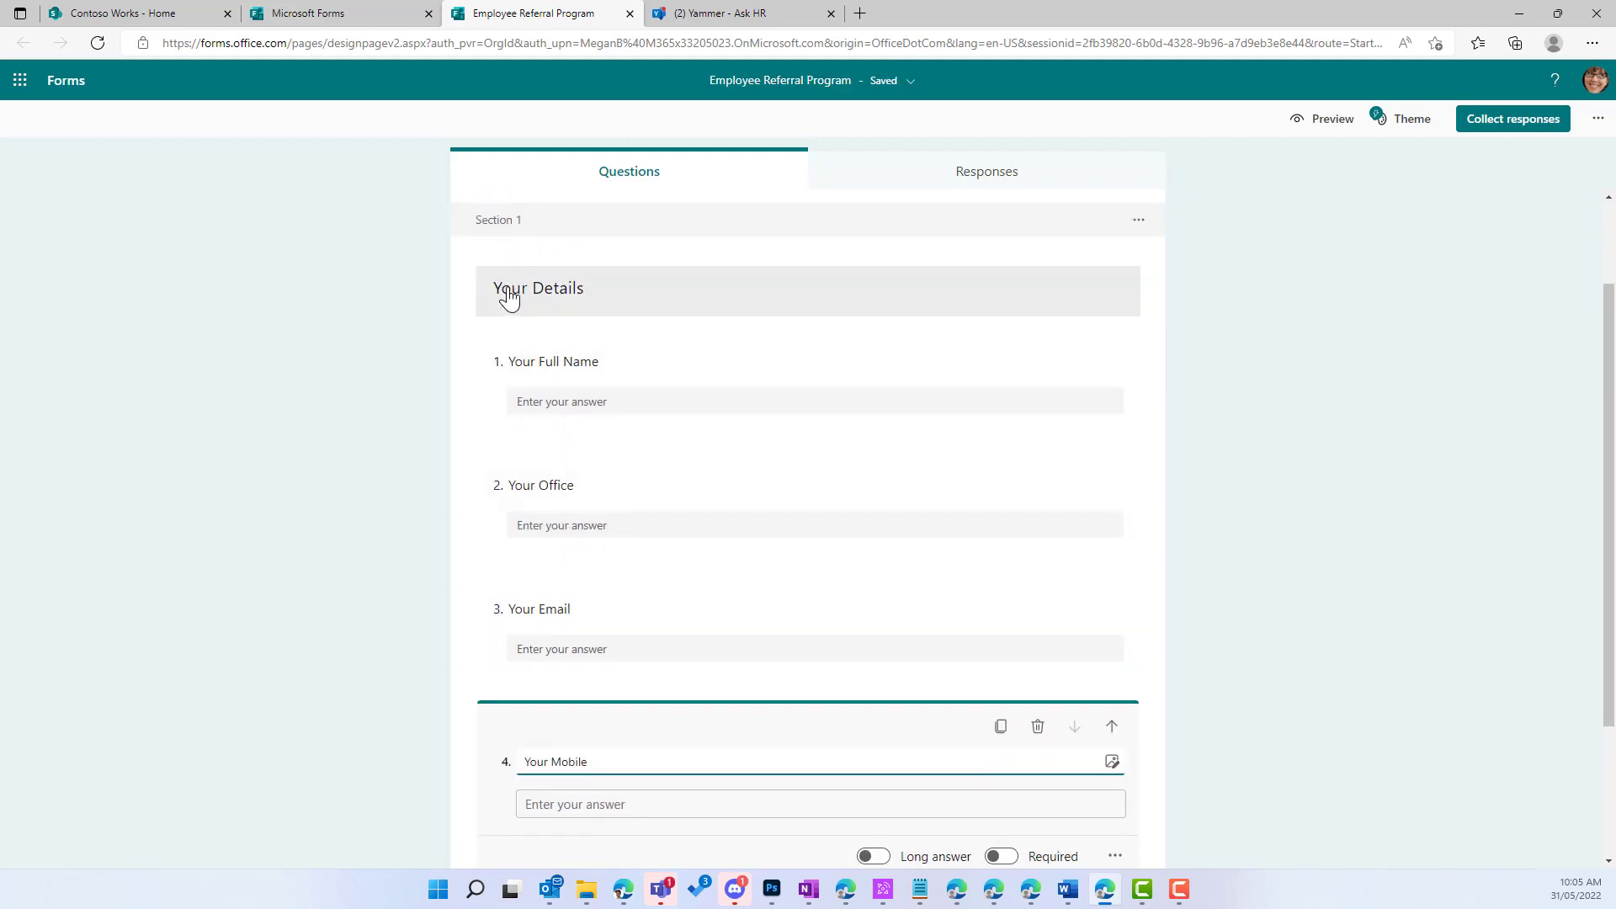
scroll(508, 303, down, 2)
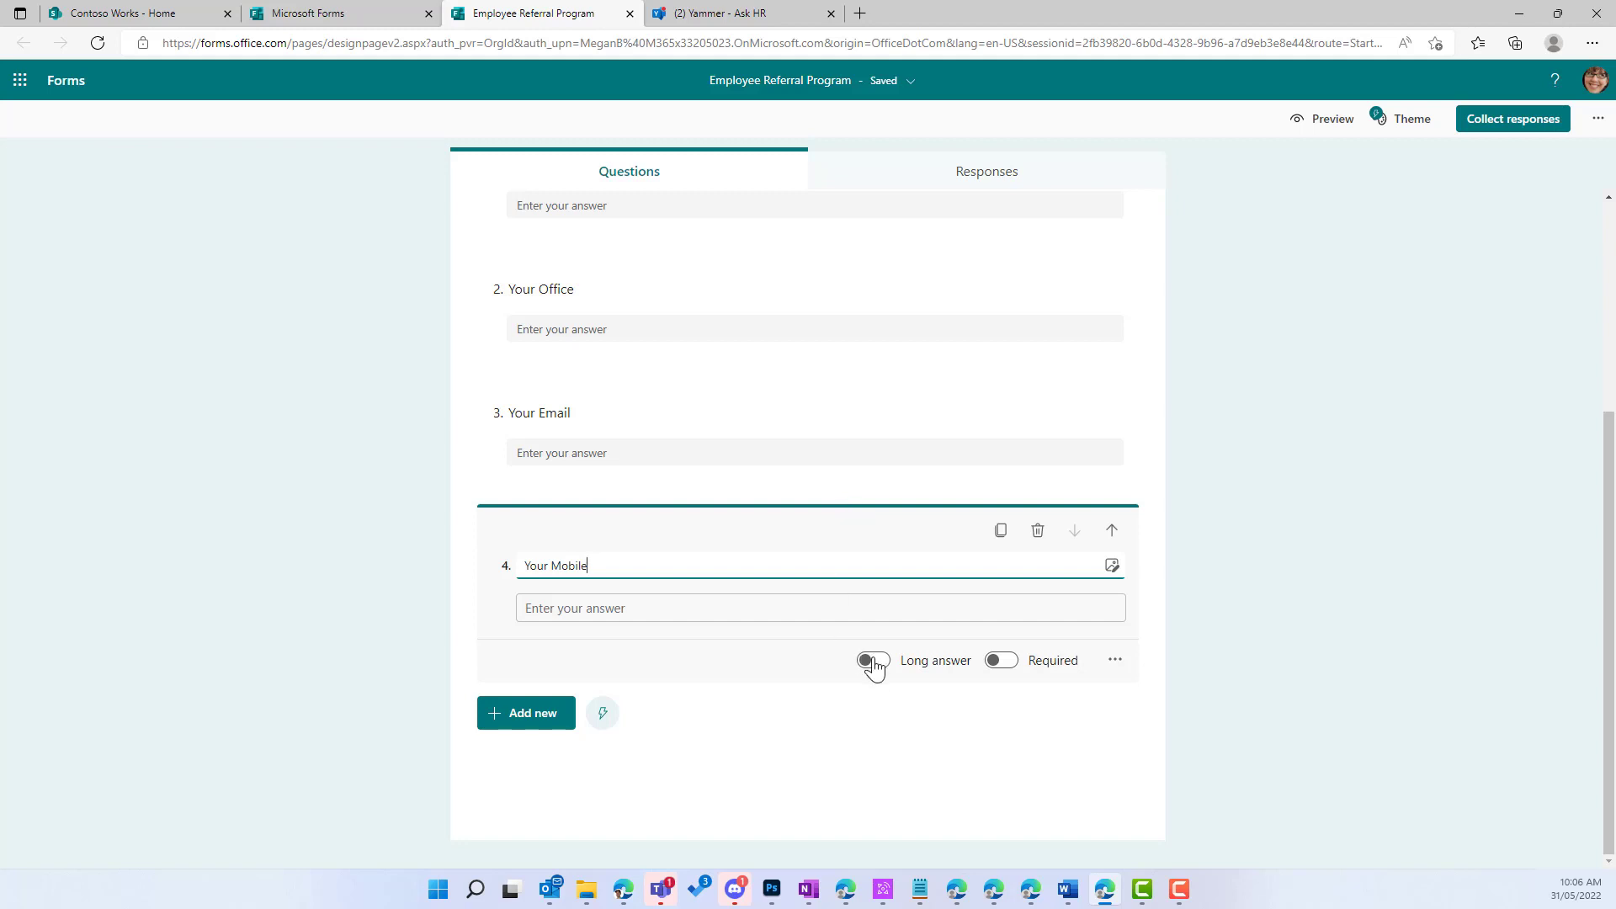
Step: Add a second section to the form
click(545, 722)
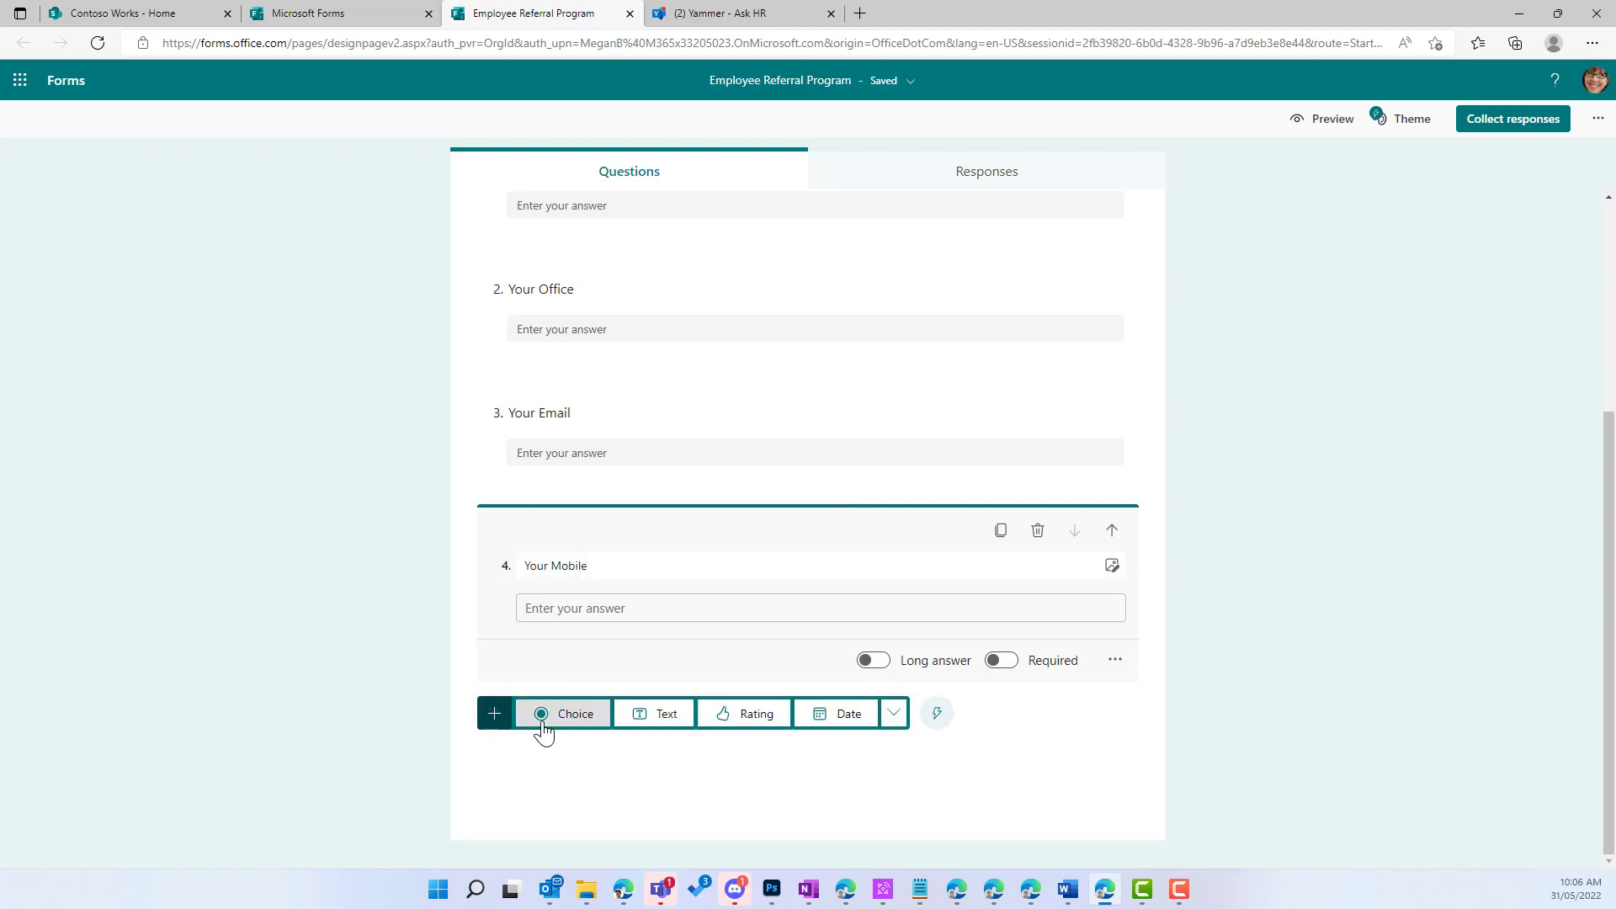
click(894, 713)
click(931, 680)
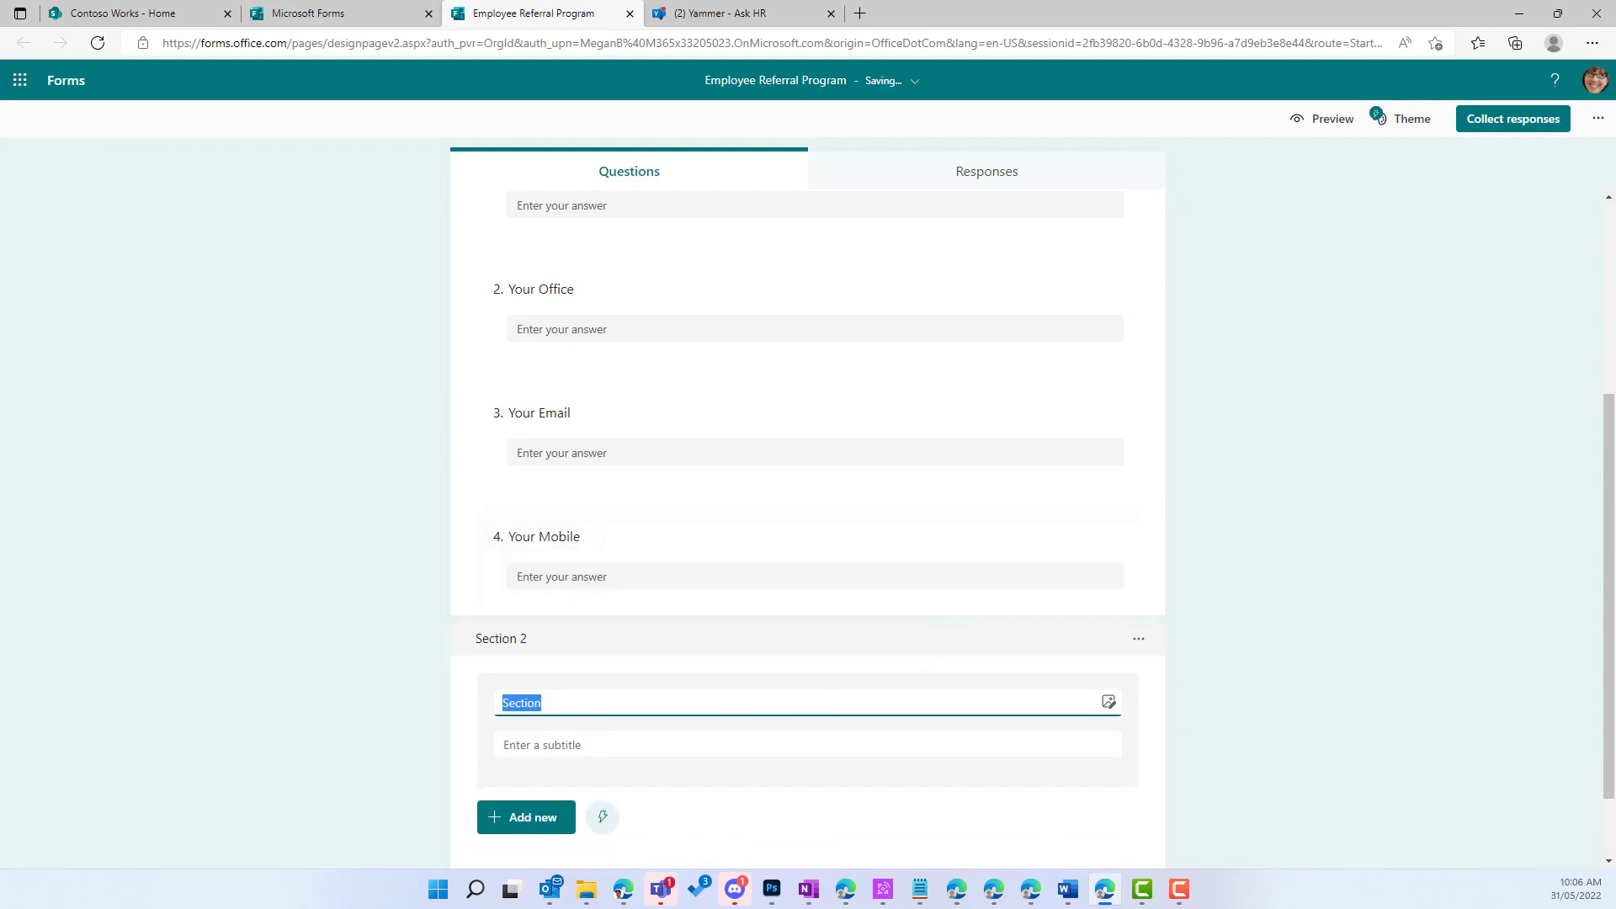
Step: Title section 2 'Referred Candidate Details' and paste a subtitle about getting the candidate's permission first
key(alt+Tab)
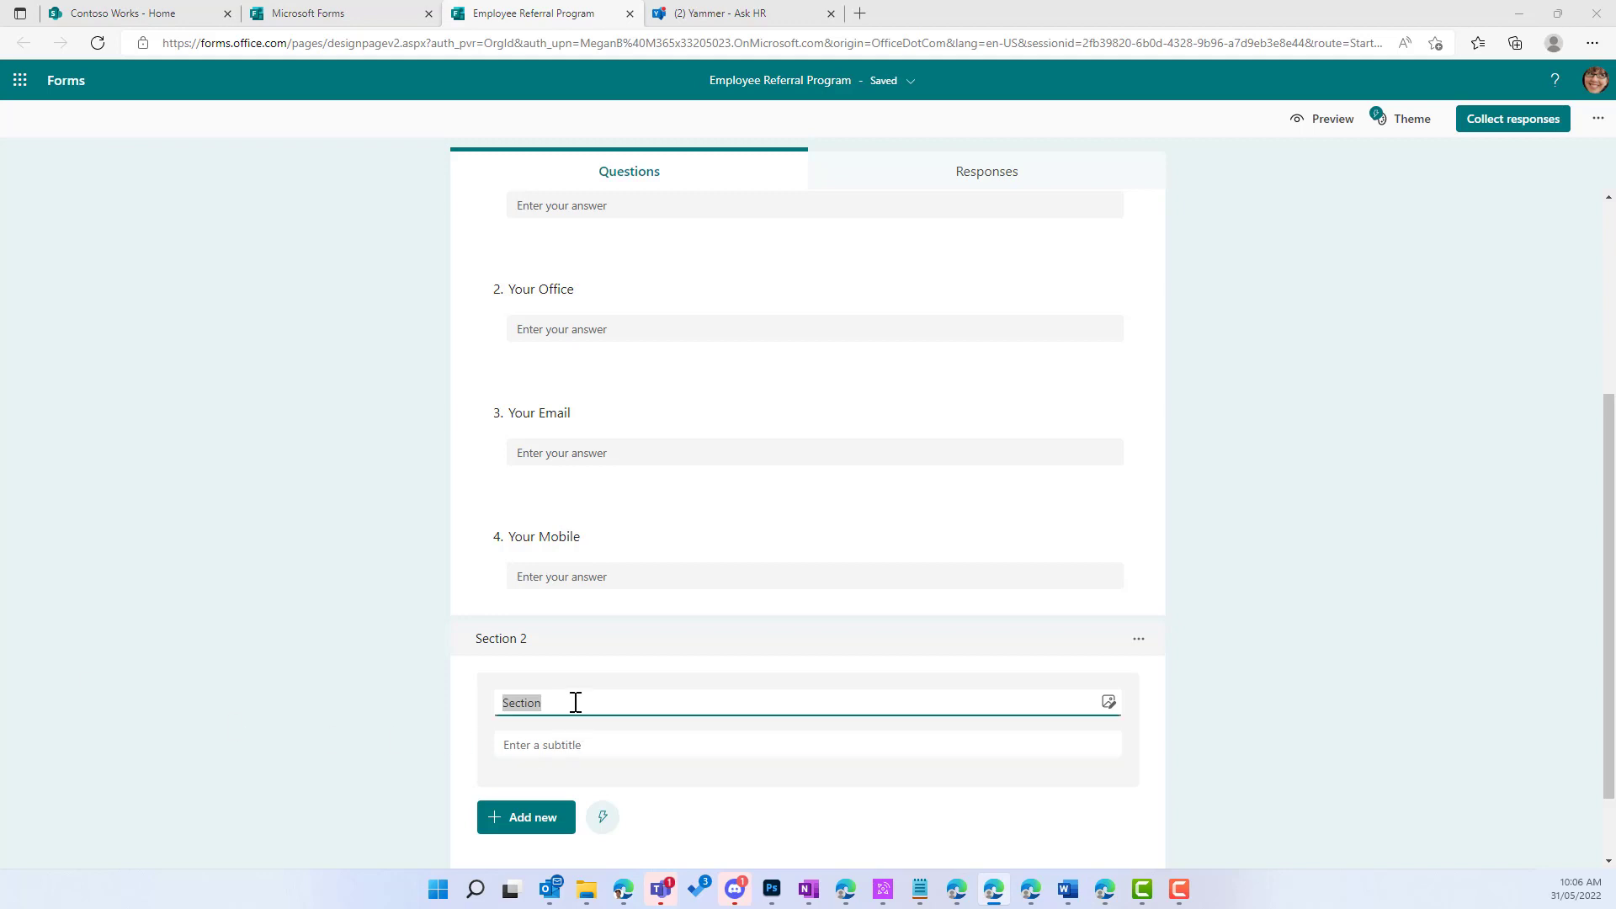
drag(573, 704, 455, 706)
text(Referred Candidate Details)
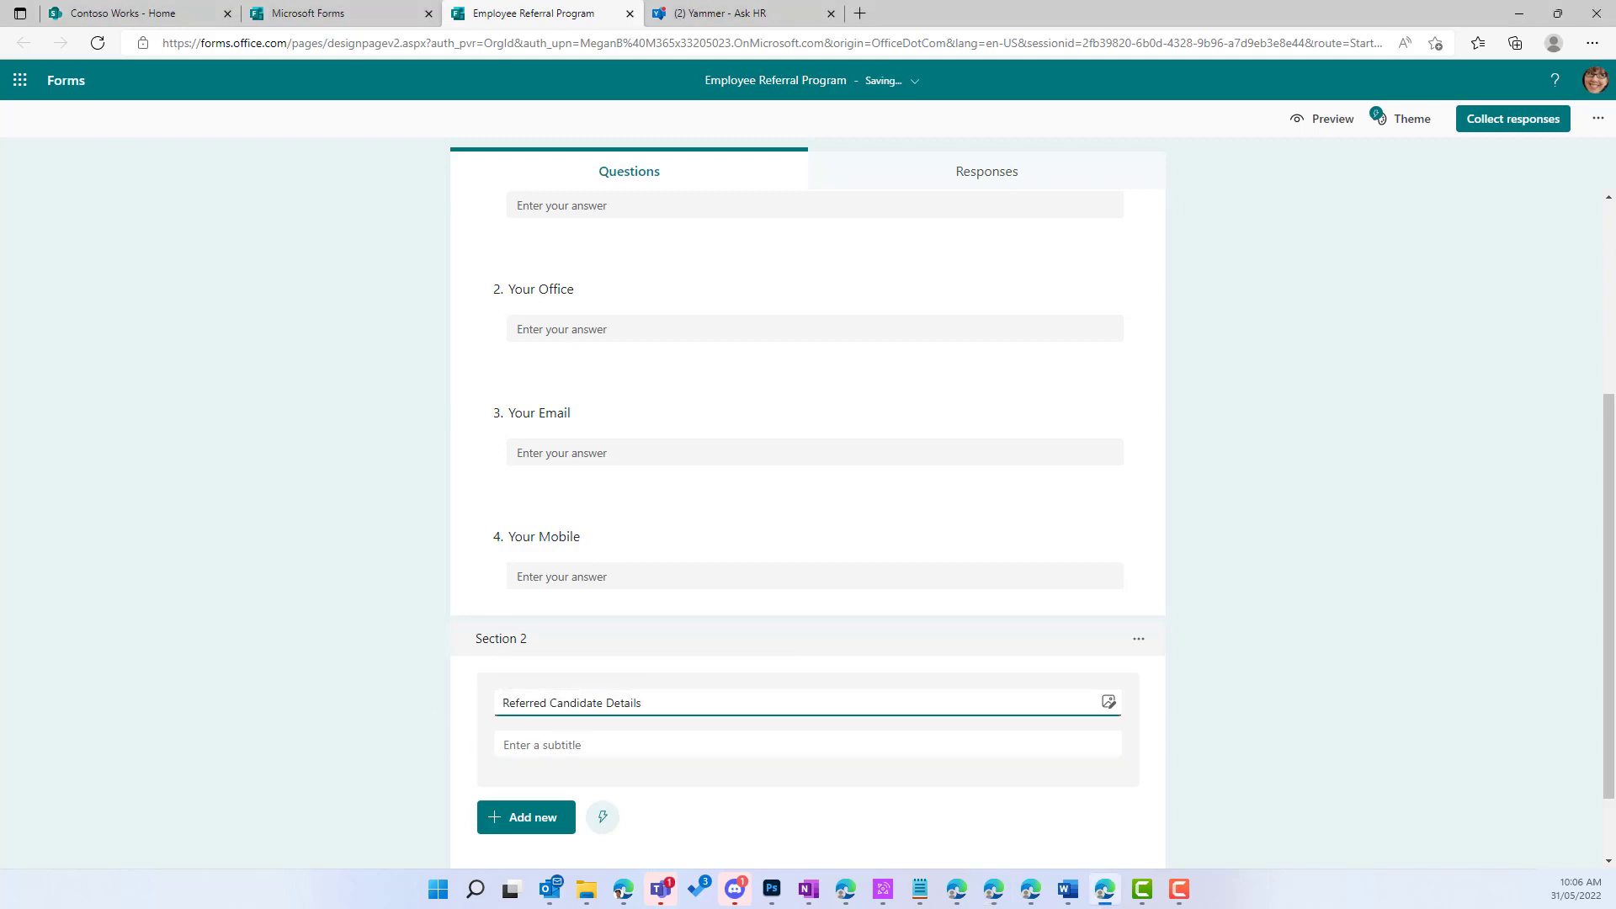
key(alt+Tab)
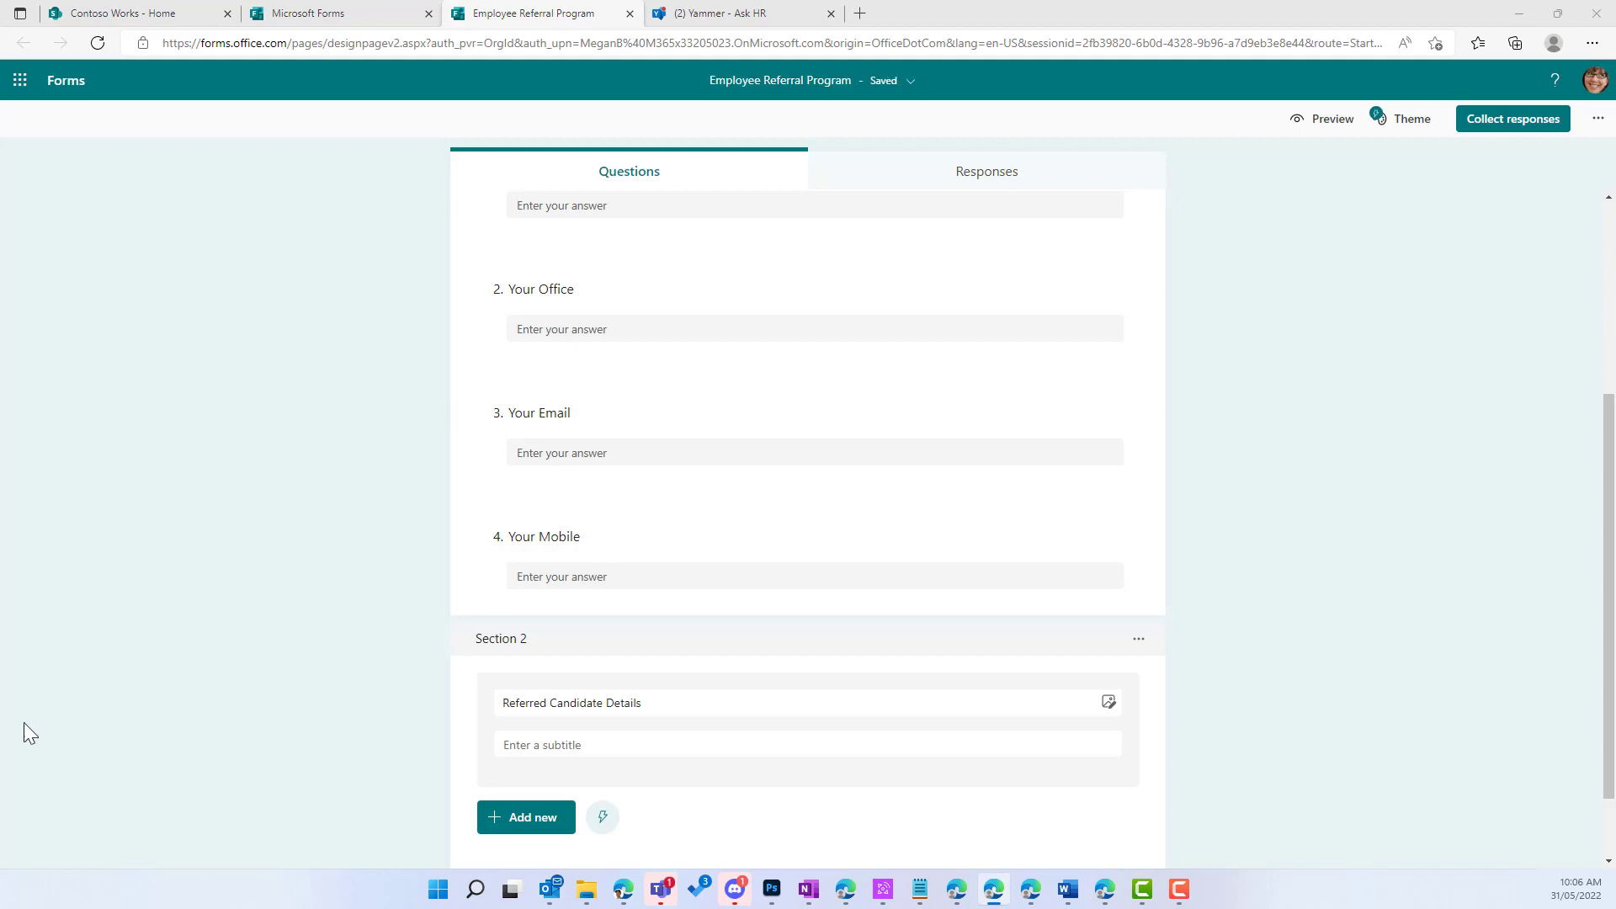
click(612, 751)
text(Before filling in the information of a referred candidate, please ensure you have been given permission to refer them and that they know they will be called by HR to discuss their application.)
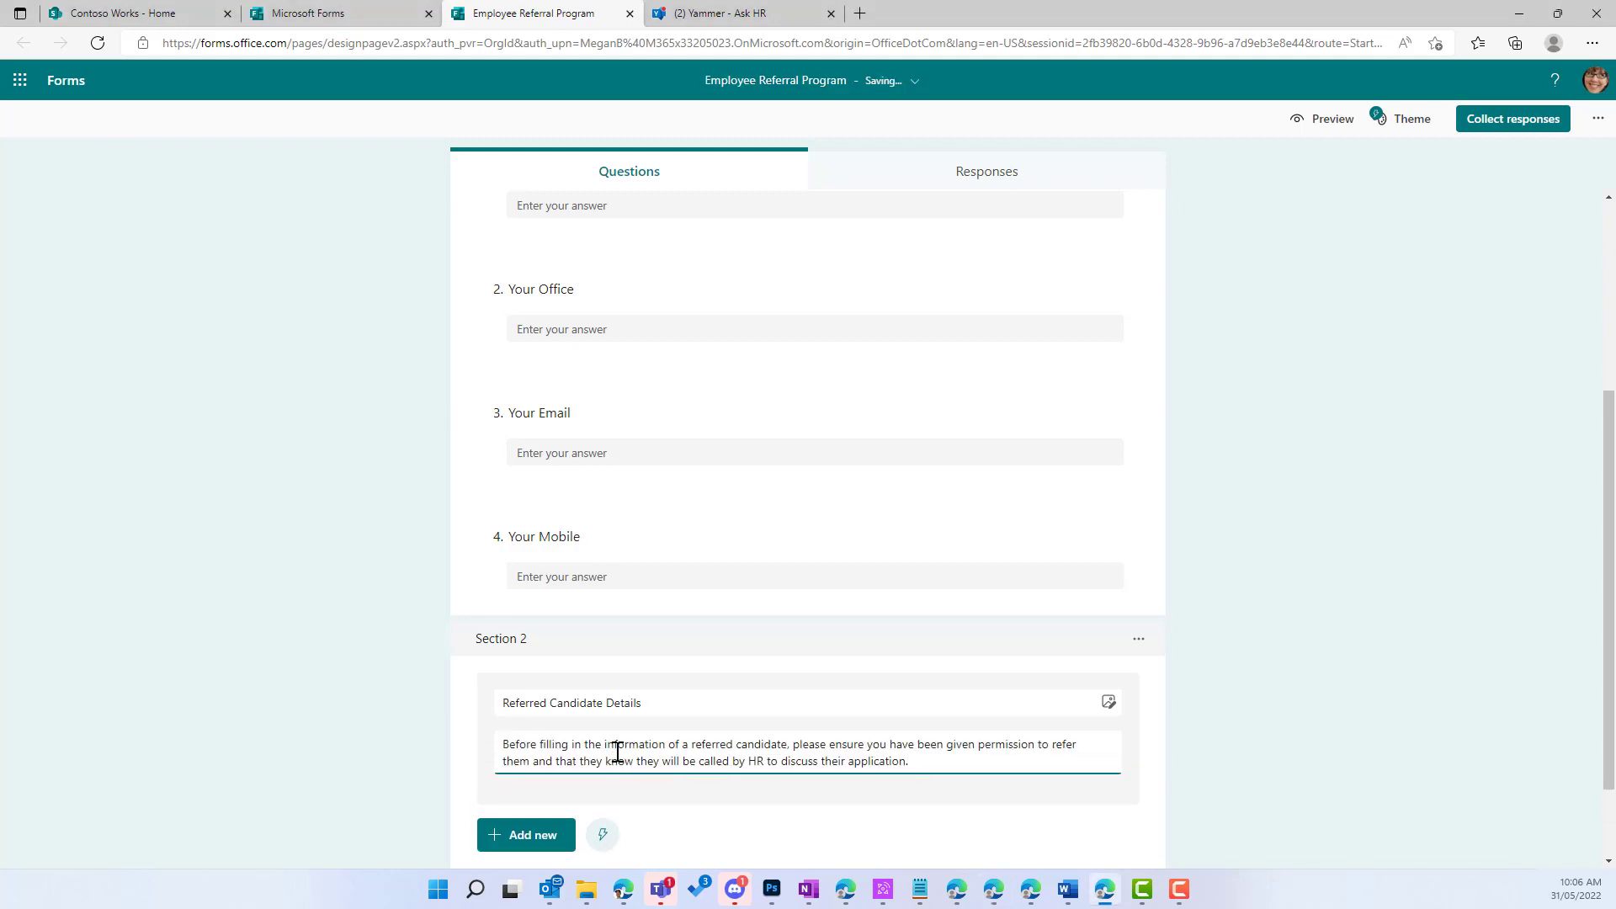
scroll(606, 754, down, 2)
click(528, 741)
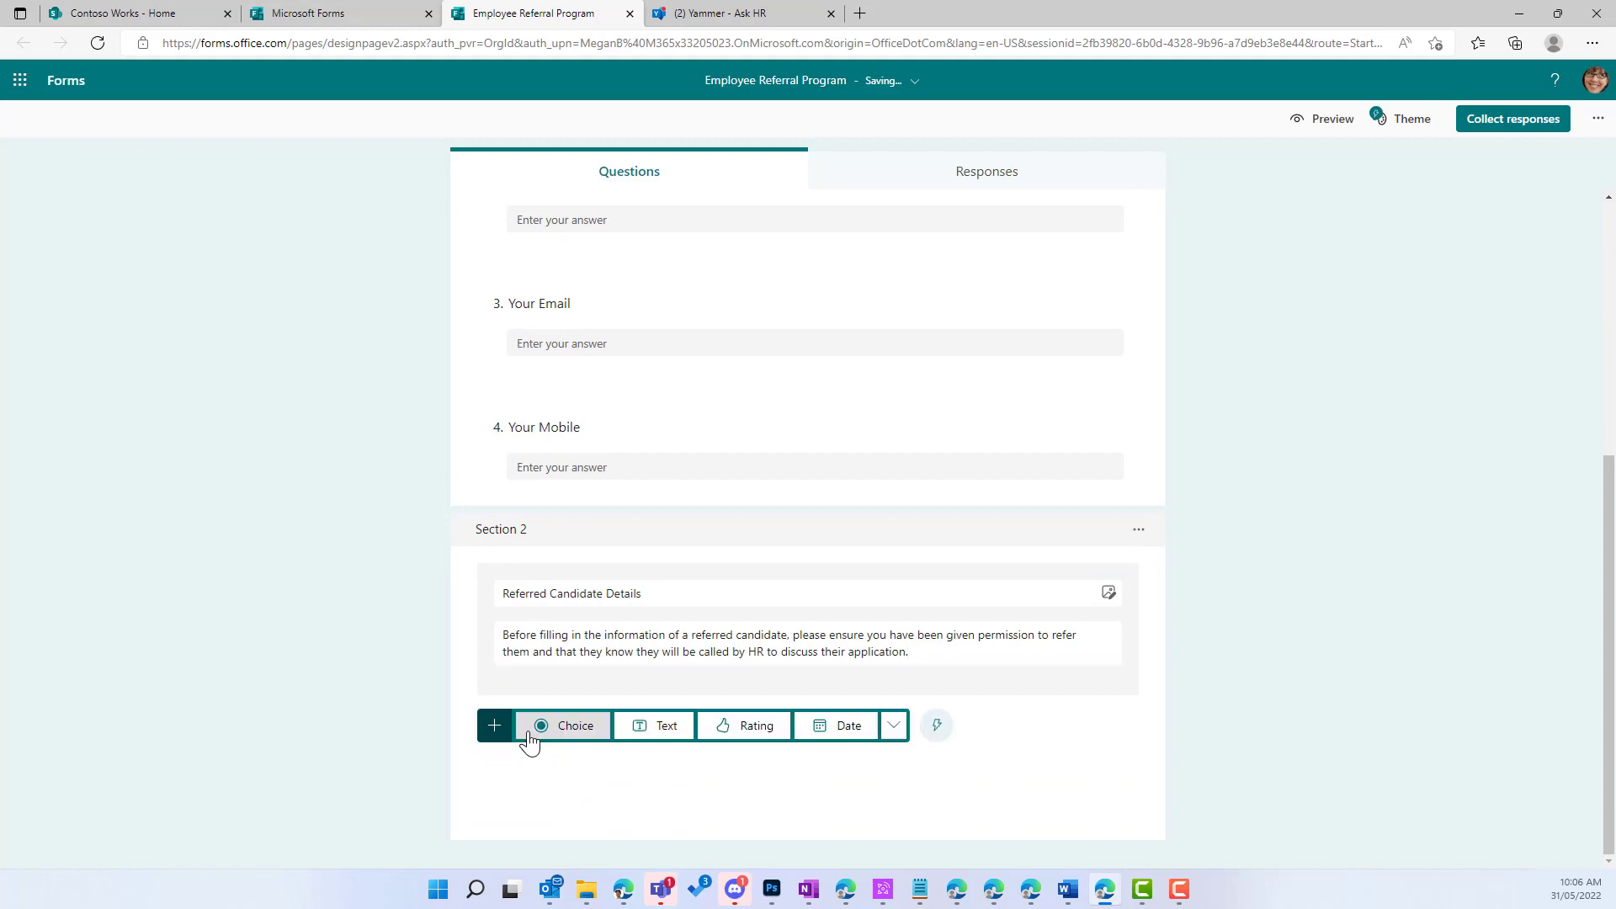
Step: Add text questions 'Candidate Name' and 'Candidate Mobile' to the second section
click(660, 737)
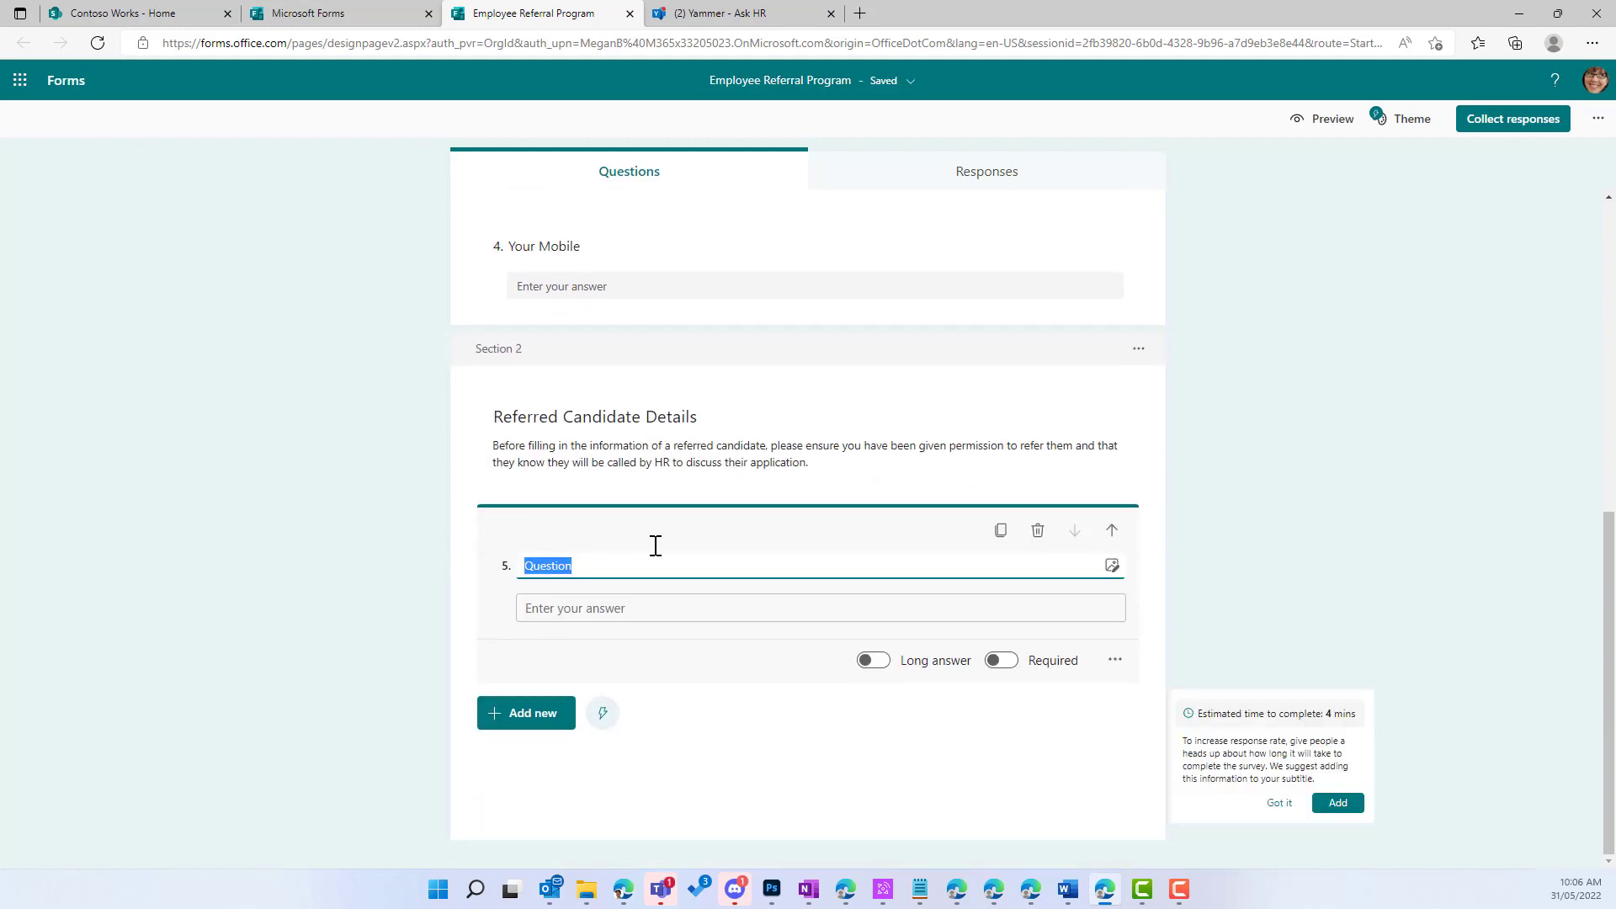
text(Candida)
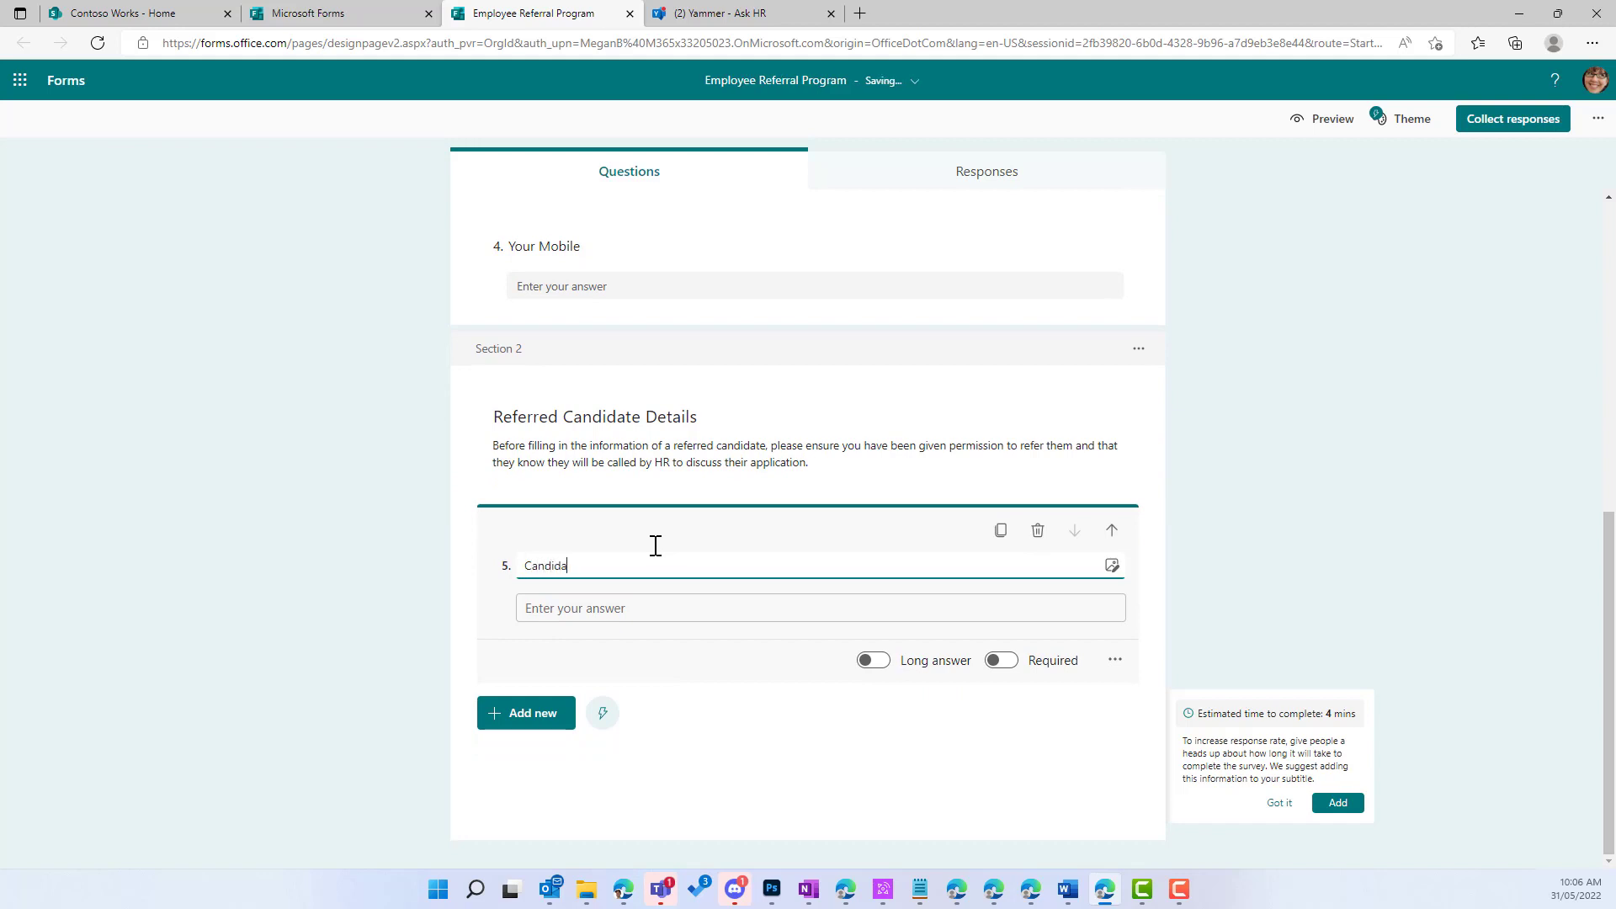
text(te Name)
click(503, 713)
click(665, 715)
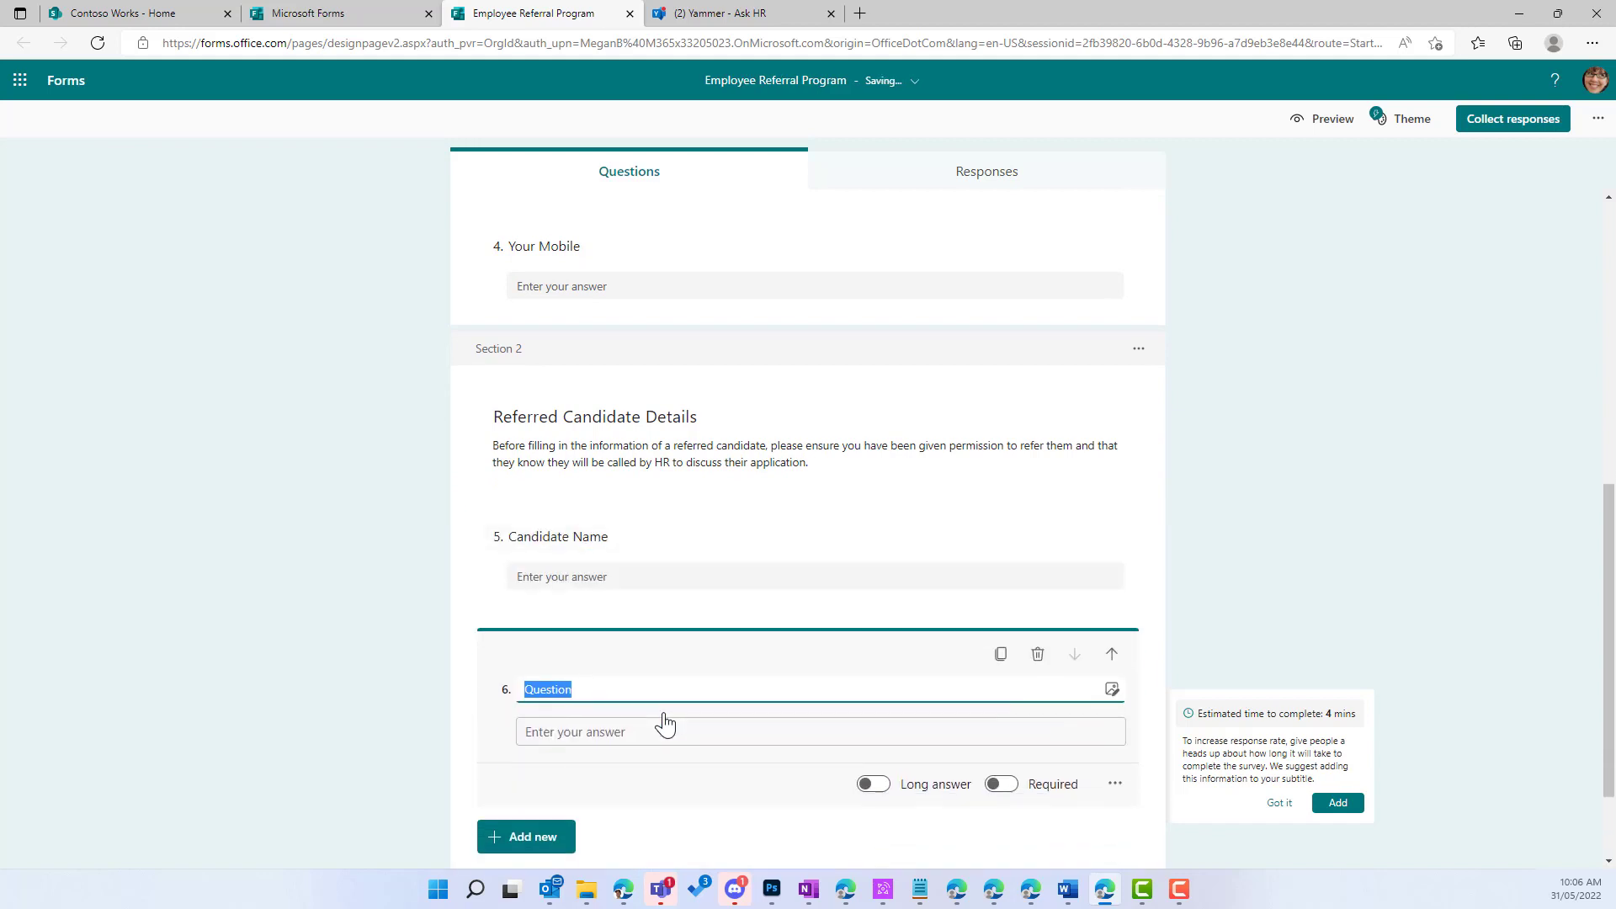
text(Ca)
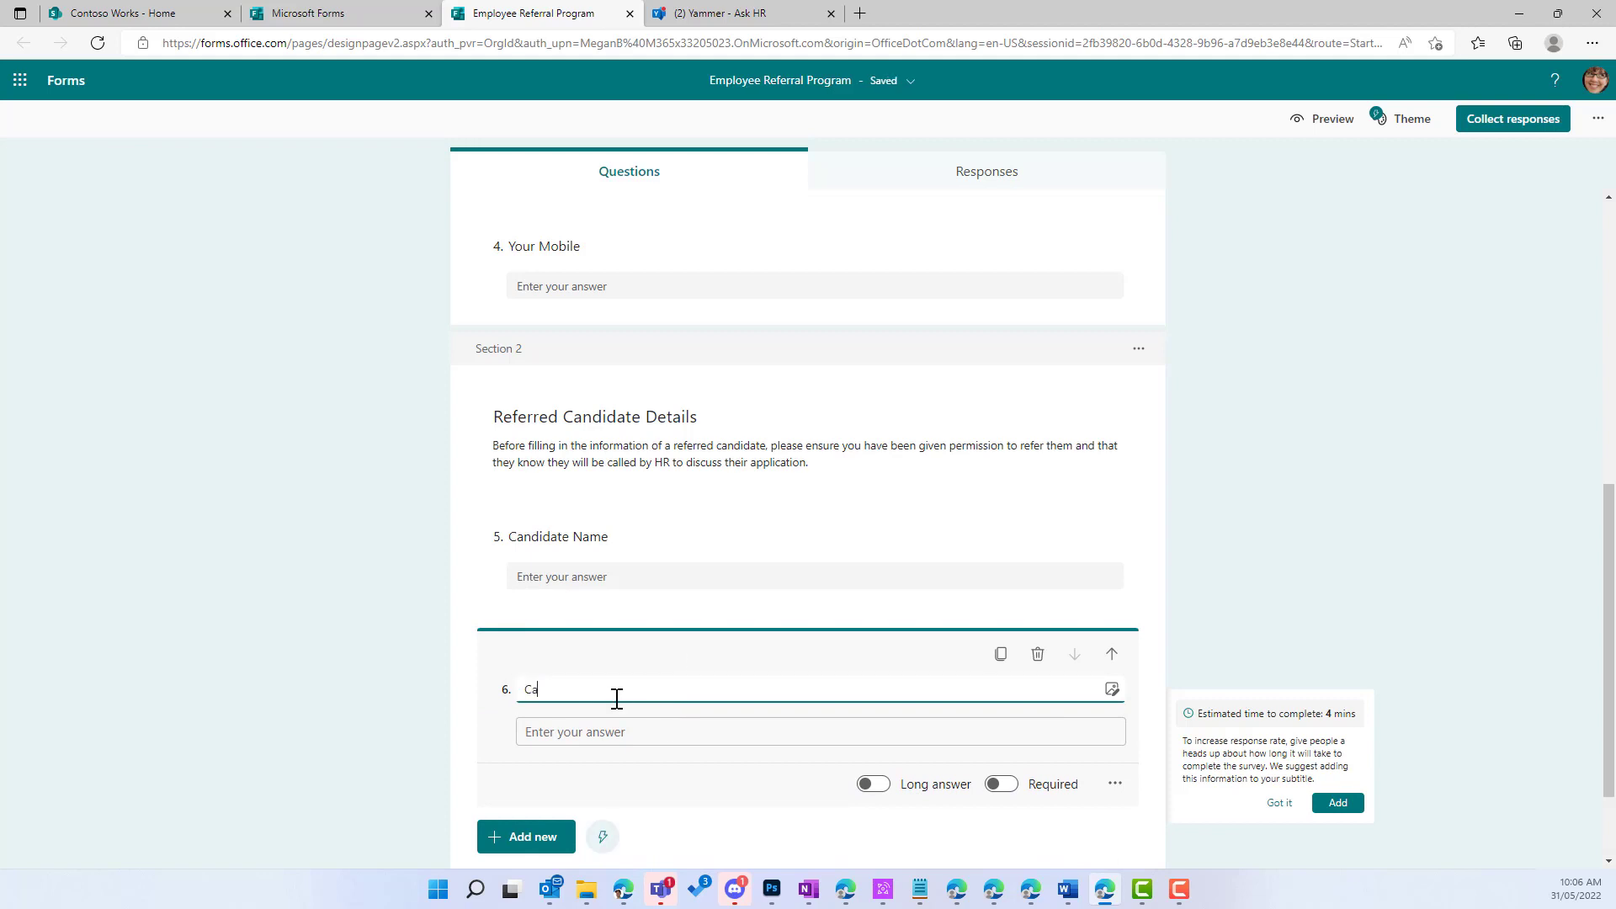
text(ndidate Mobile)
Step: Add question 7, 'Candidate Email', correcting its typos
click(543, 836)
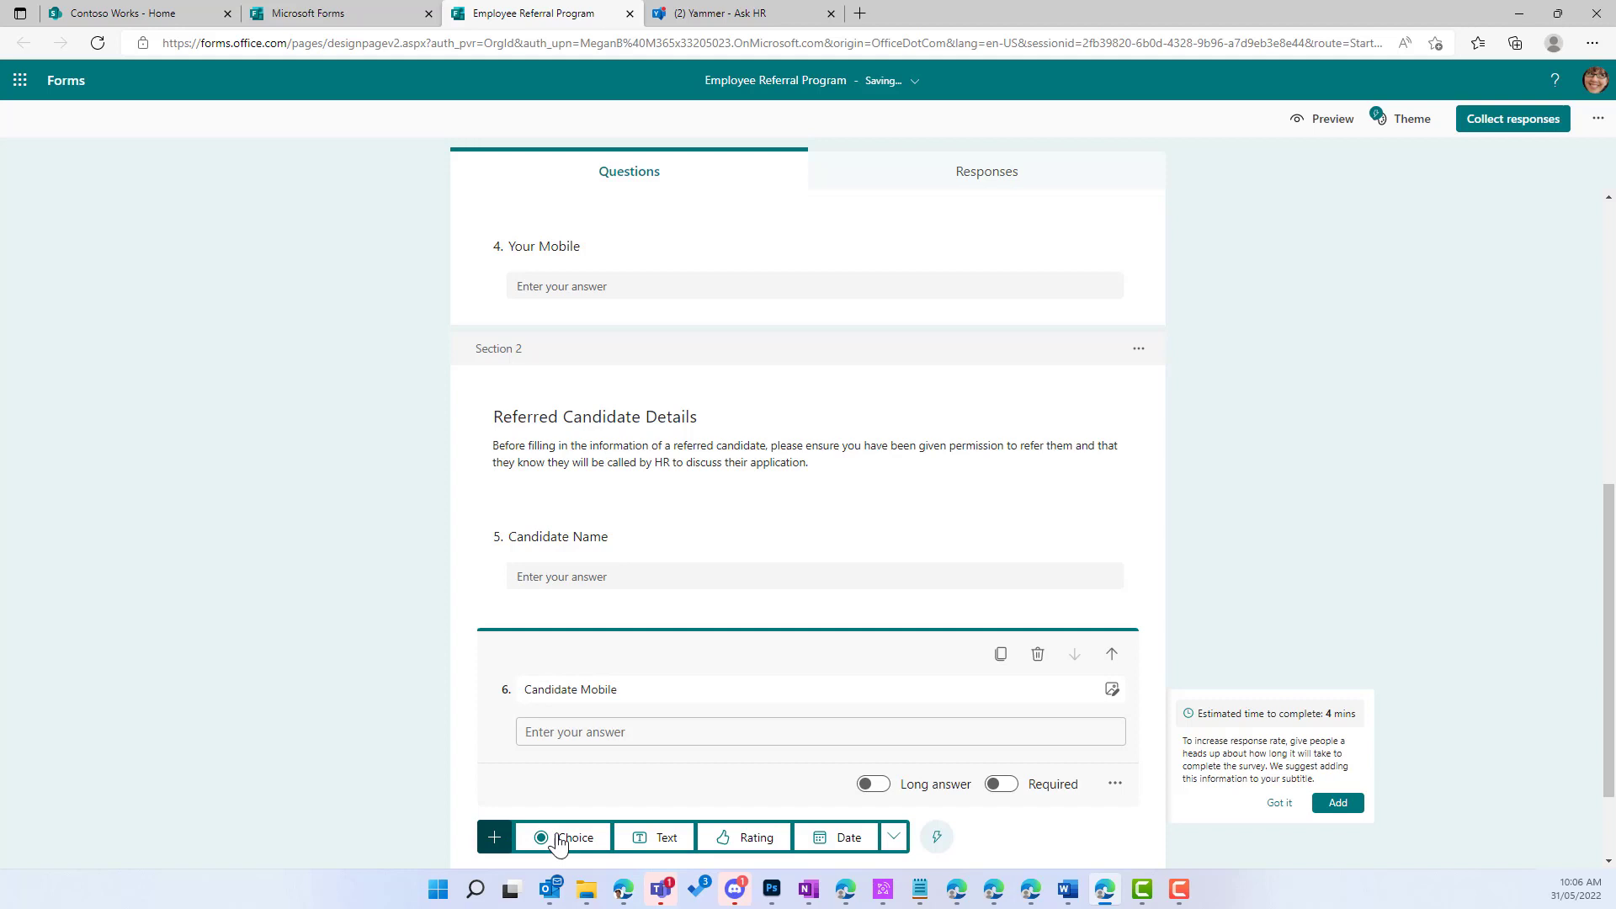
click(660, 837)
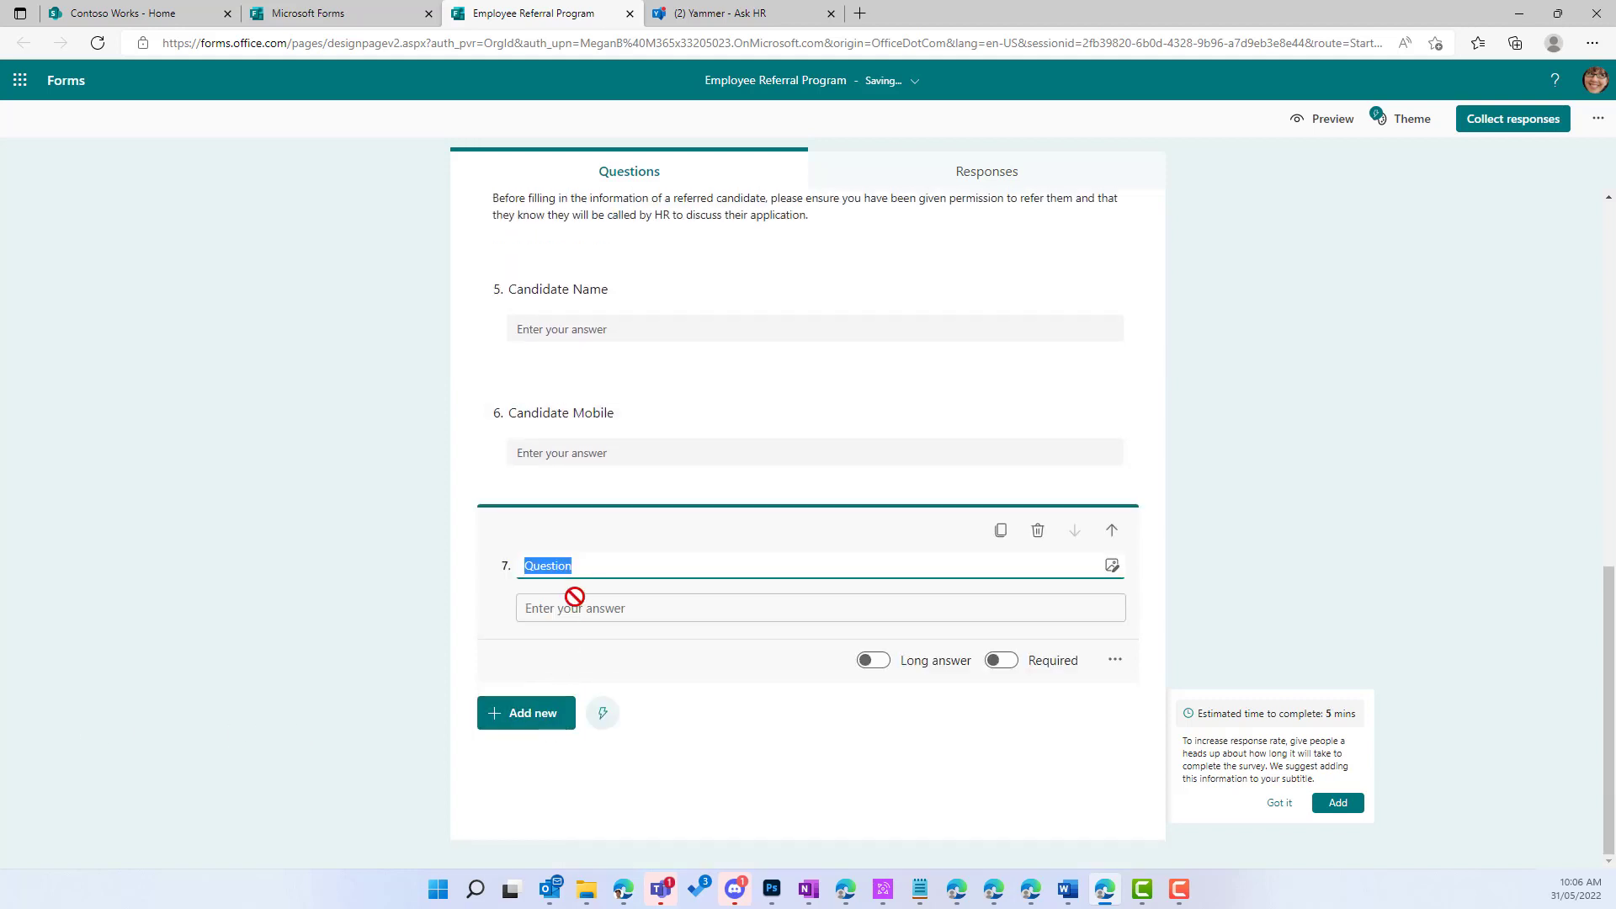
text(Candiddate Emai)
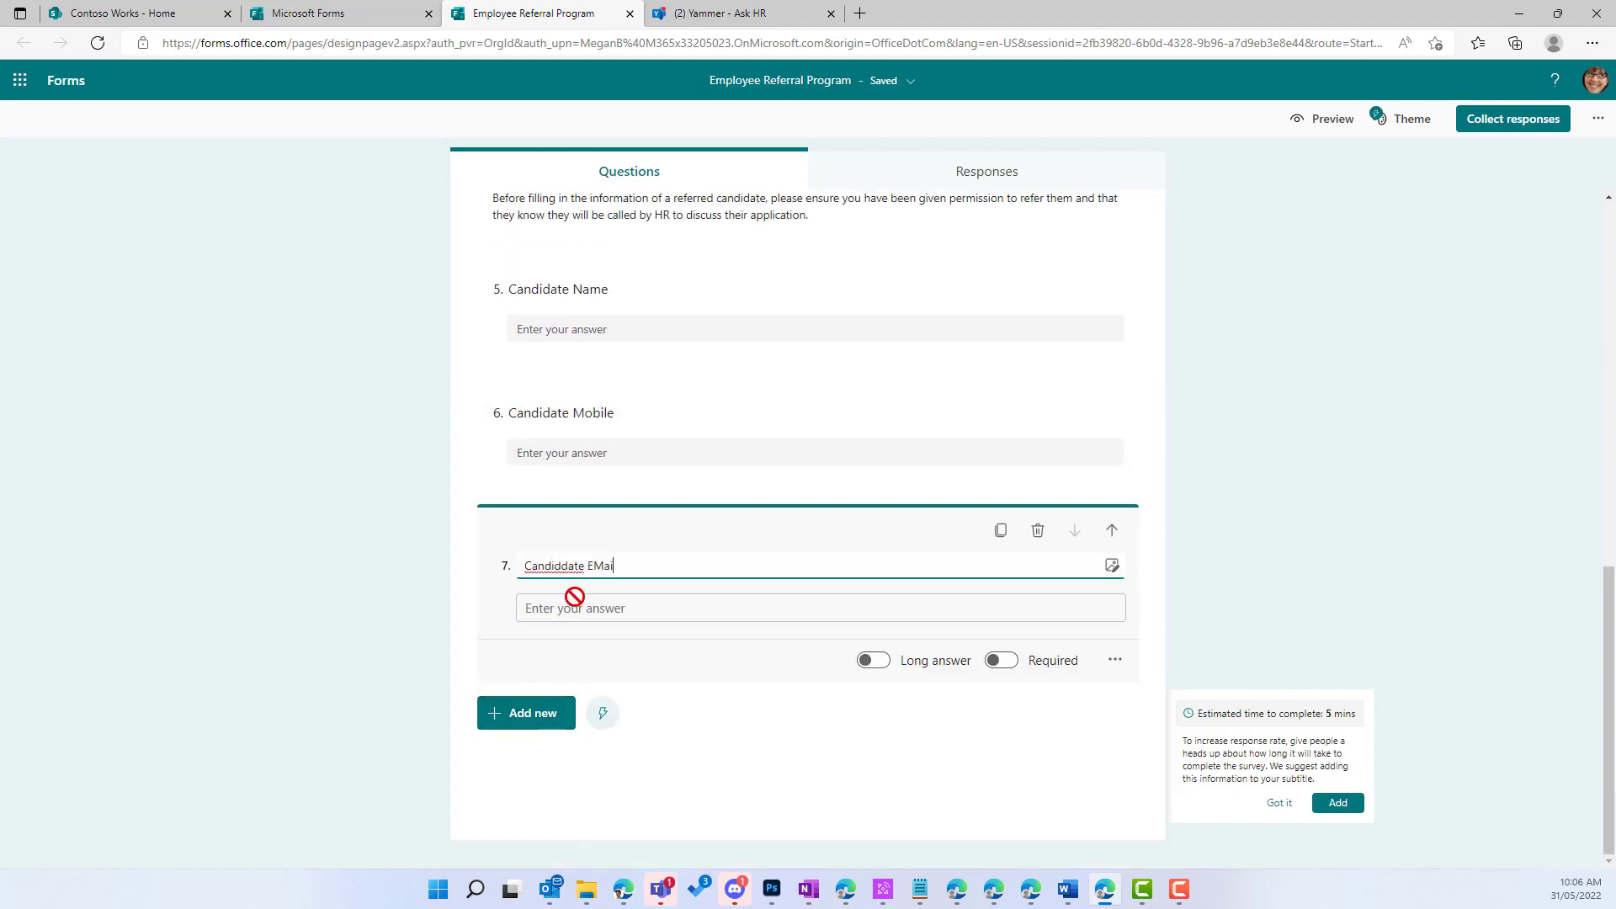
key(BackSpace)
key(BackSpace)
key(BackSpace)
text(mail)
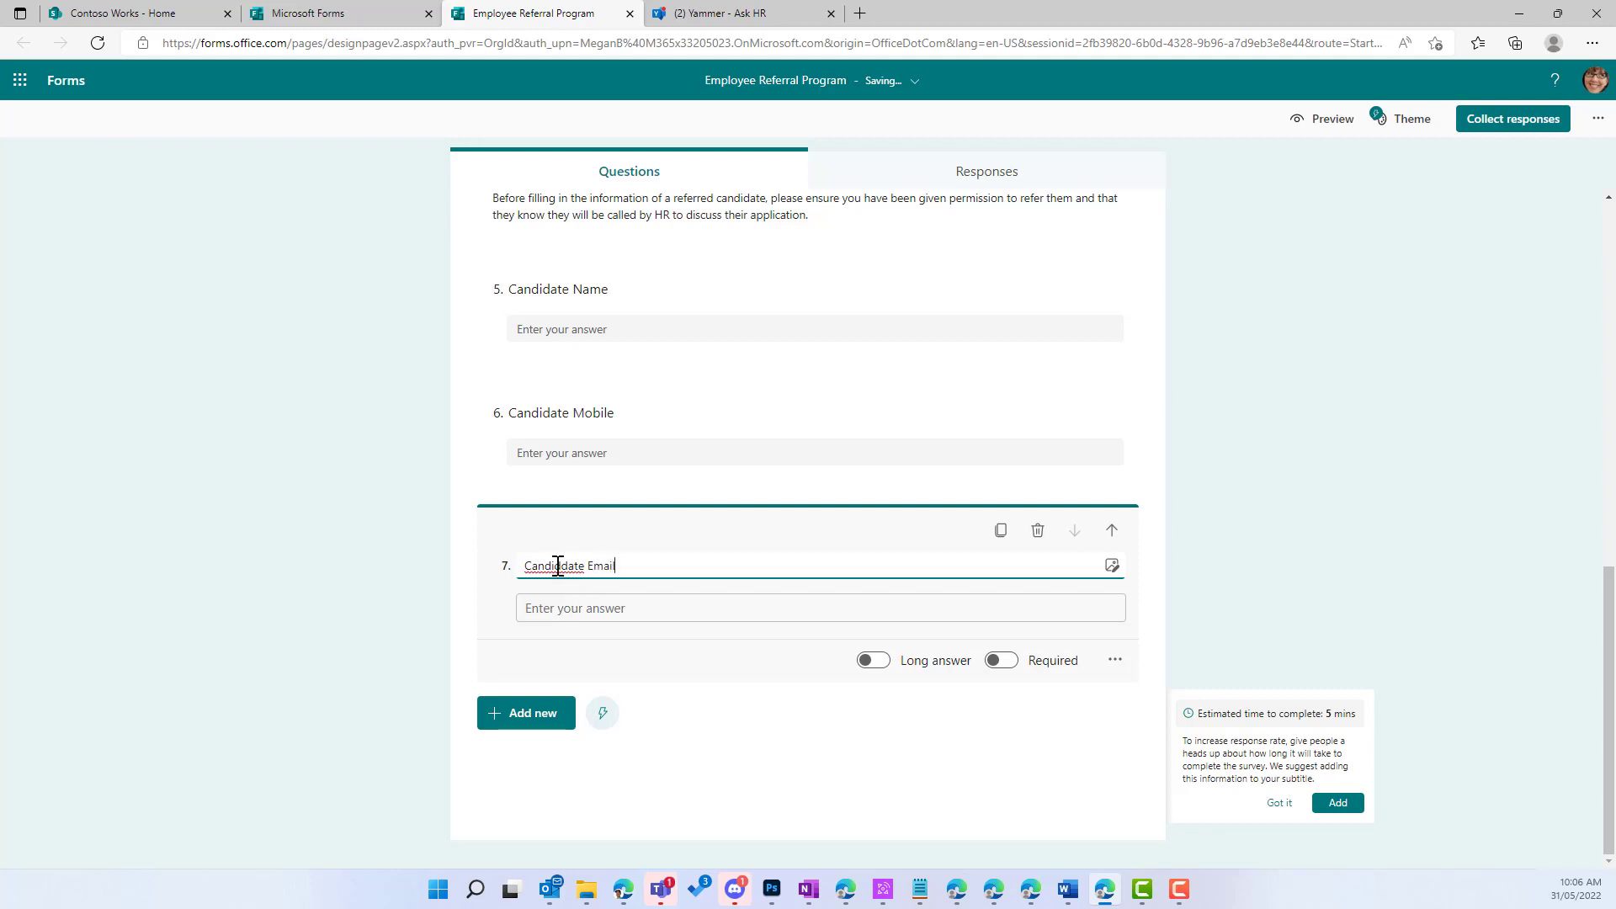
click(557, 566)
key(BackSpace)
Step: Add question 8, 'Candidate Current Position', correcting its typos
click(521, 714)
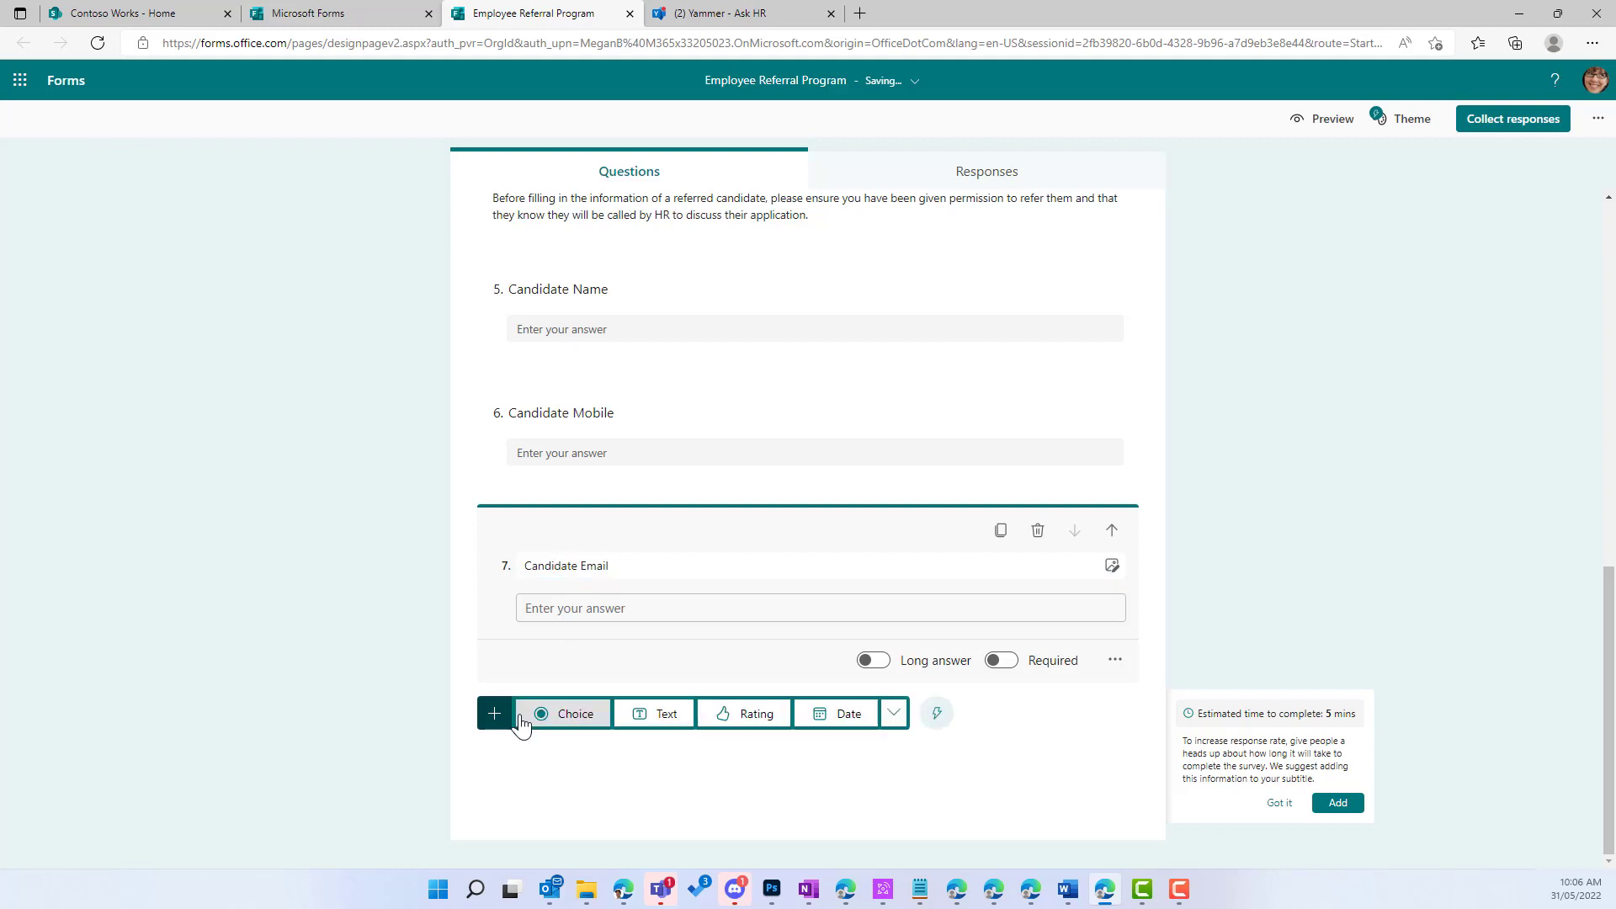
click(666, 715)
text(Ca)
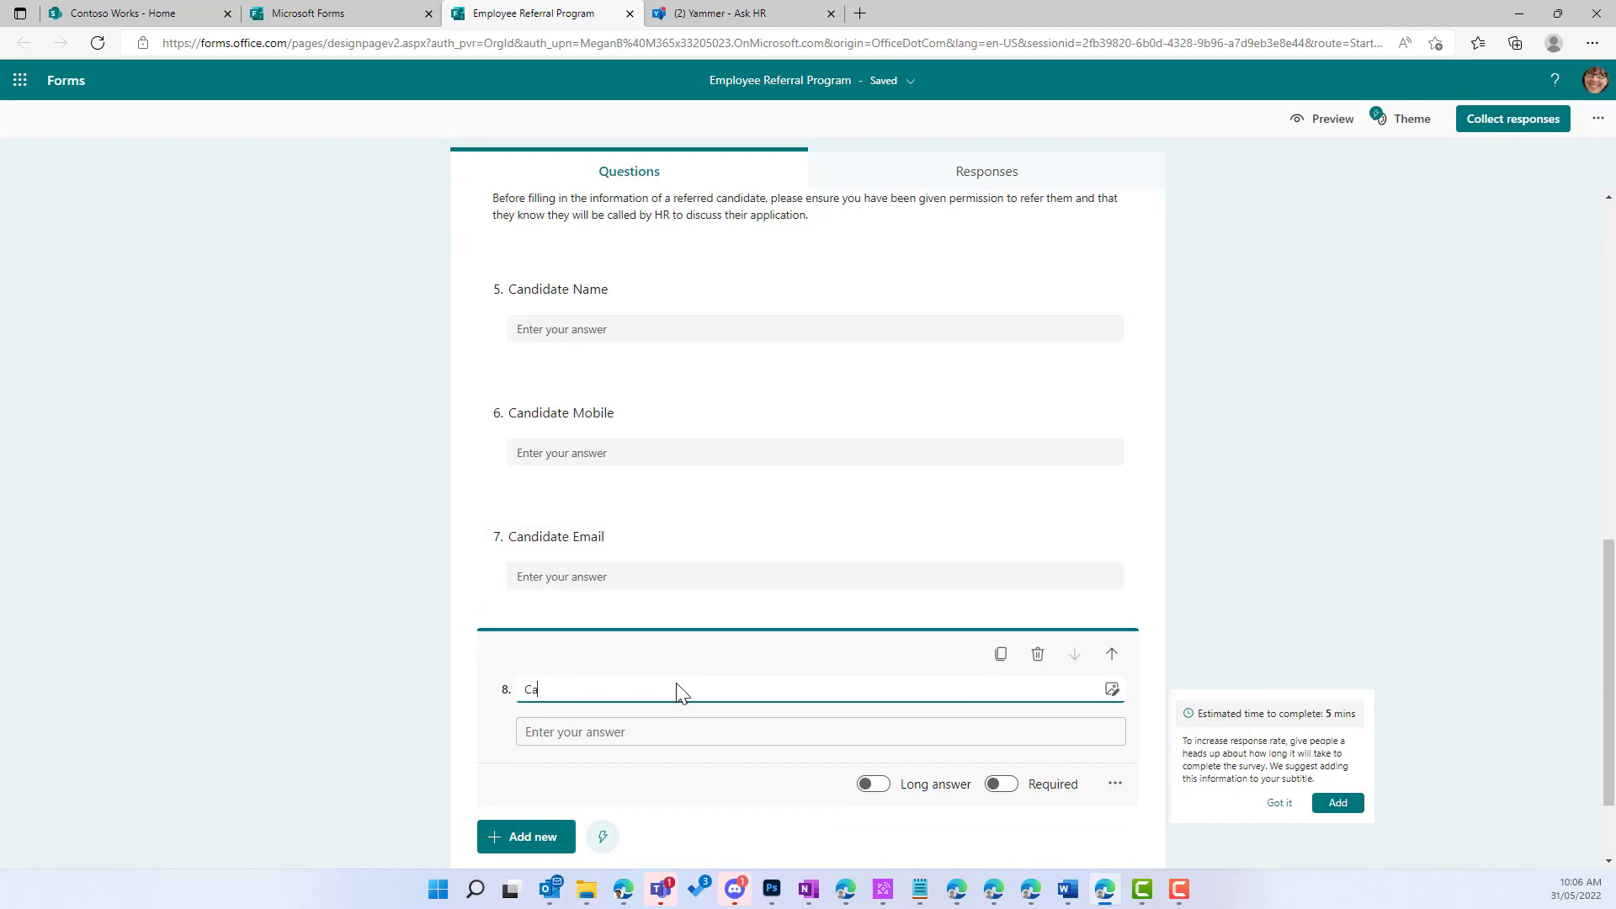
text(ndidate Cur)
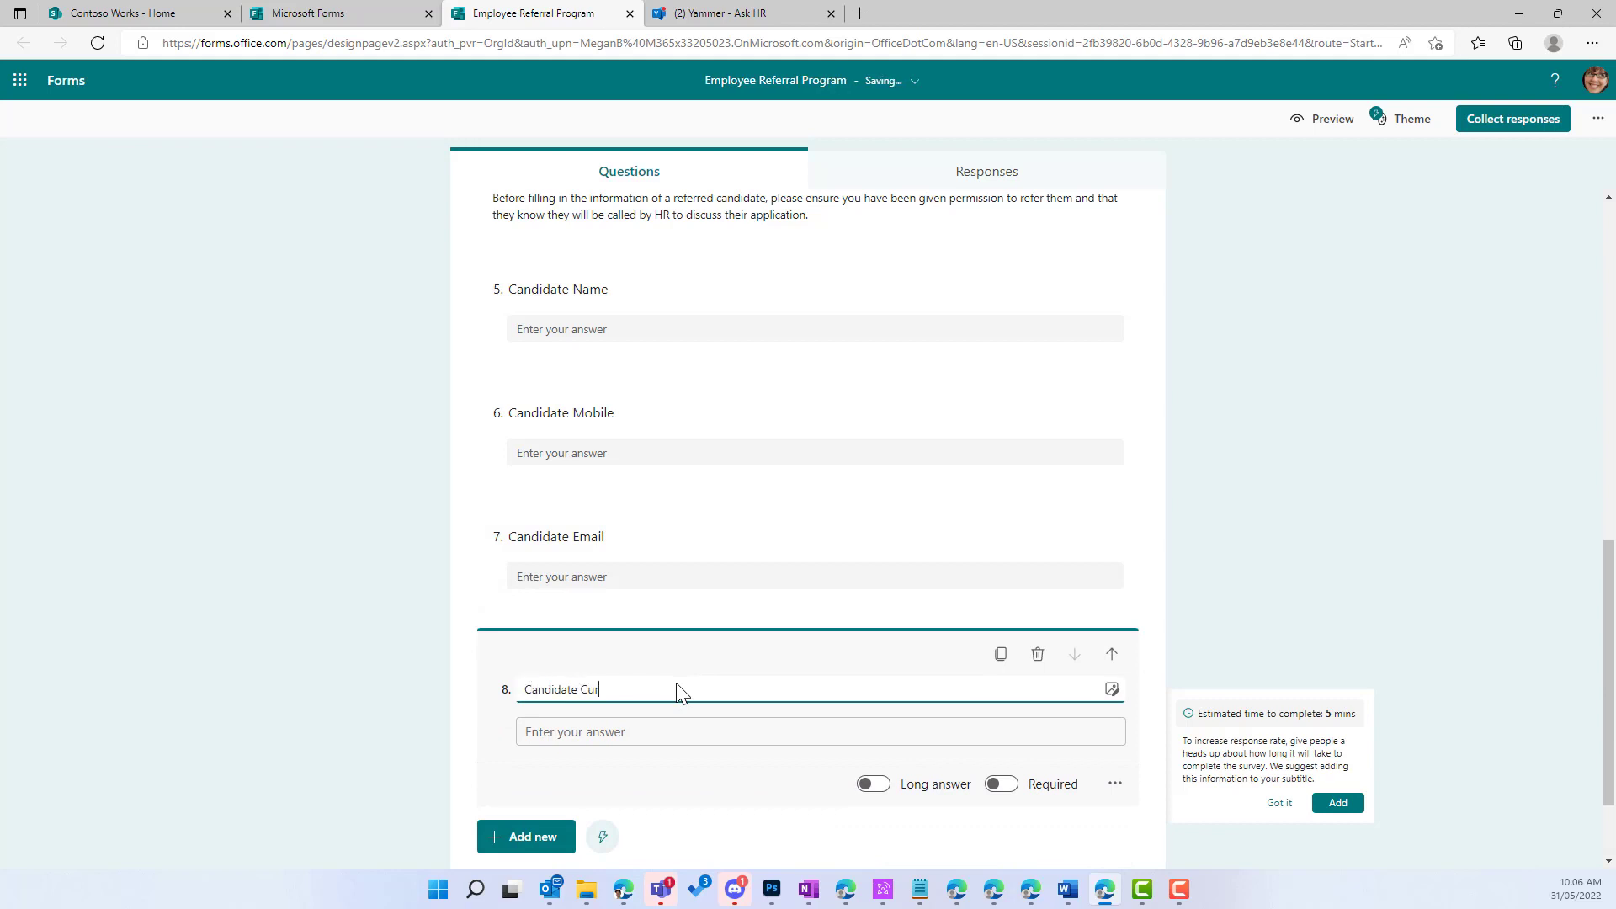
text(ernt Posi)
key(BackSpace)
key(BackSpace)
key(BackSpace)
key(BackSpace)
key(BackSpace)
key(BackSpace)
key(BackSpace)
key(BackSpace)
key(BackSpace)
text(ten)
key(BackSpace)
key(BackSpace)
text(rent Position)
Step: Add 'Current Employer' and a long-answer 'Additional Notes' question as questions 9 and 10
click(526, 837)
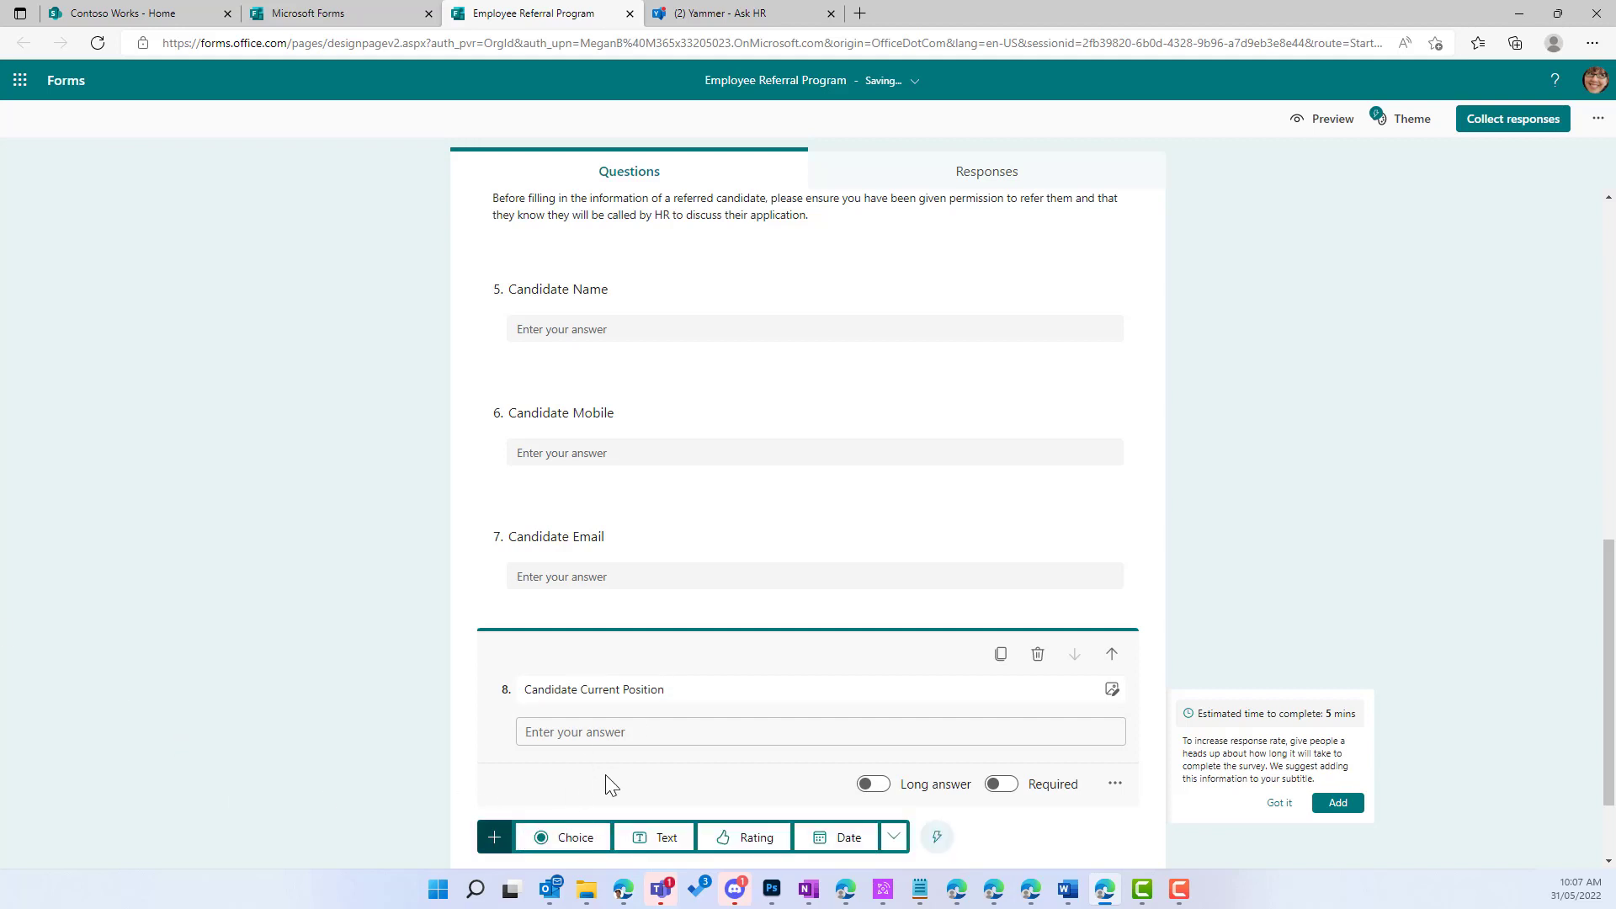
click(669, 840)
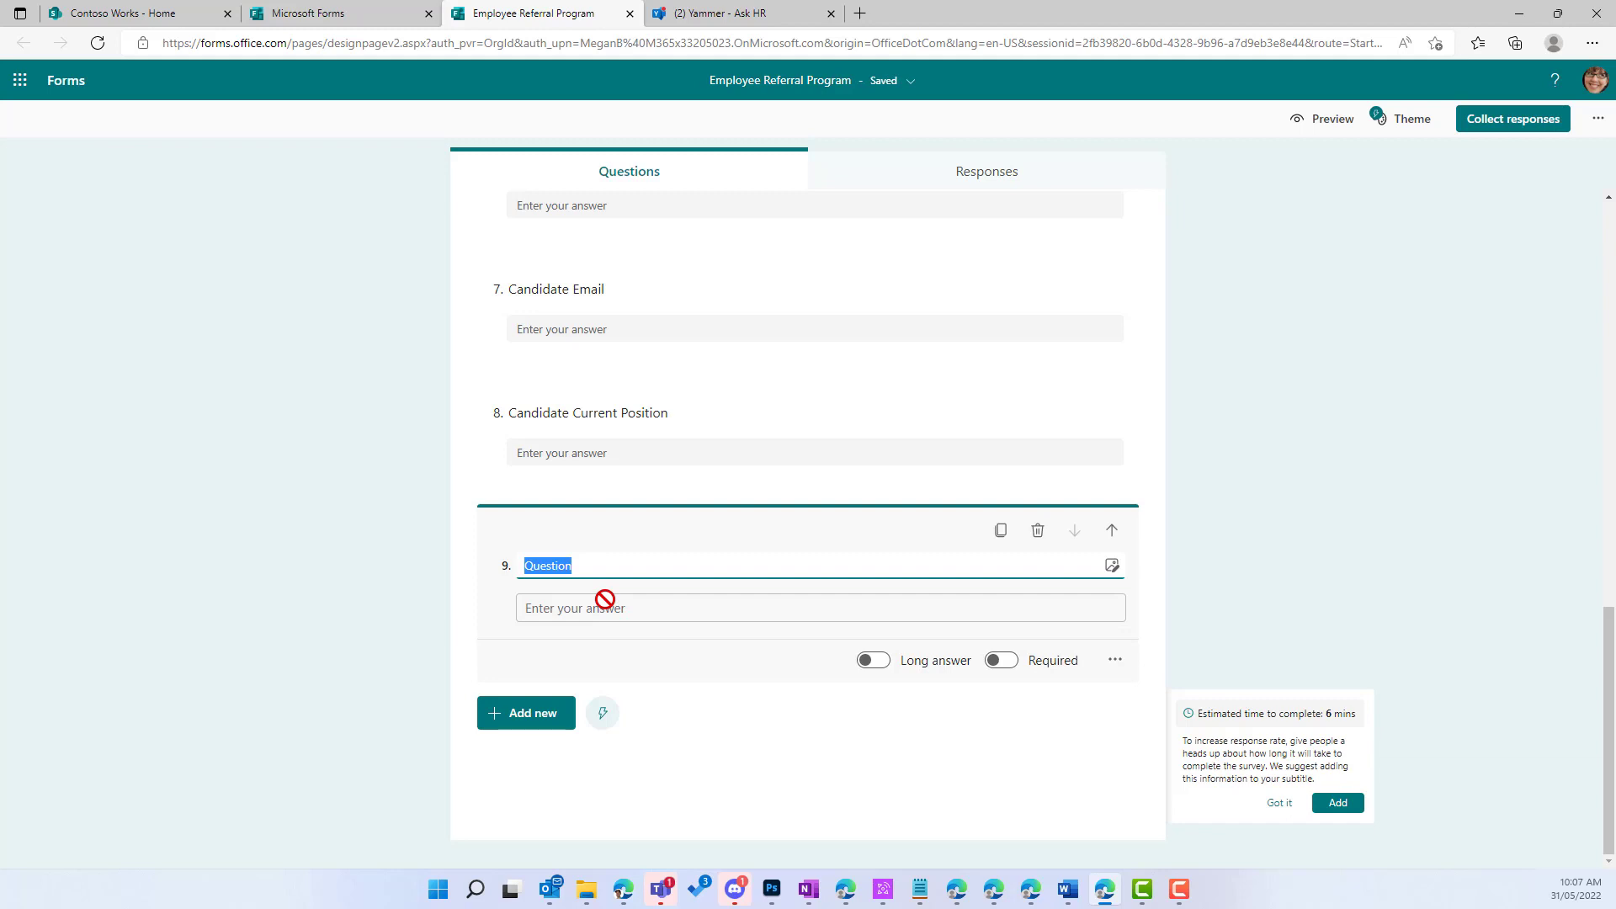
text(Current Employer)
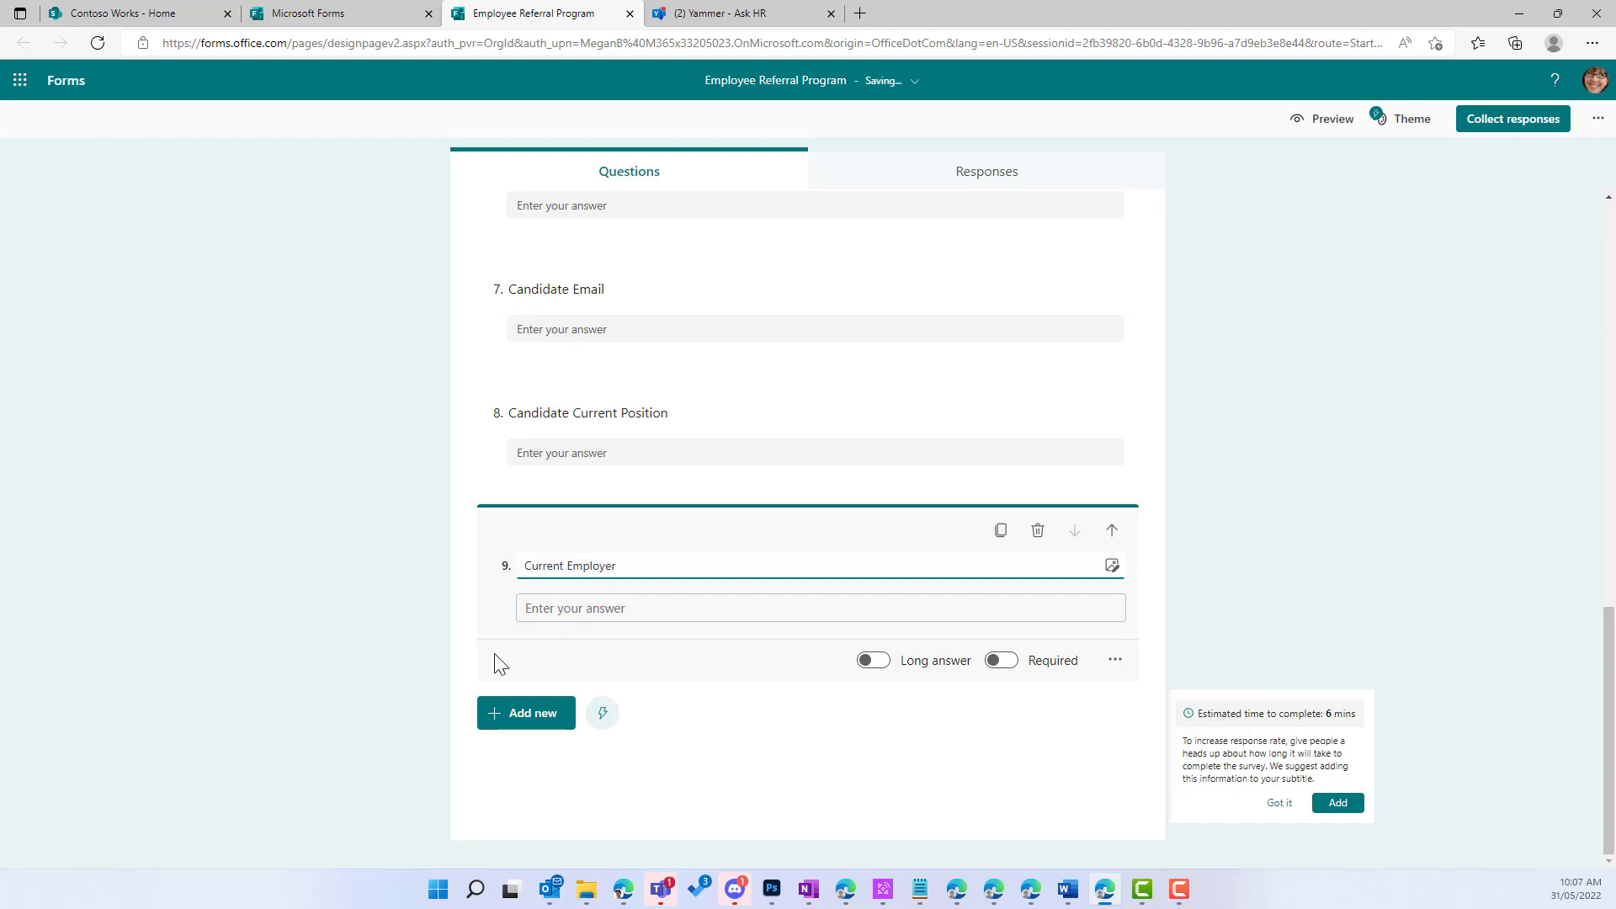
click(510, 713)
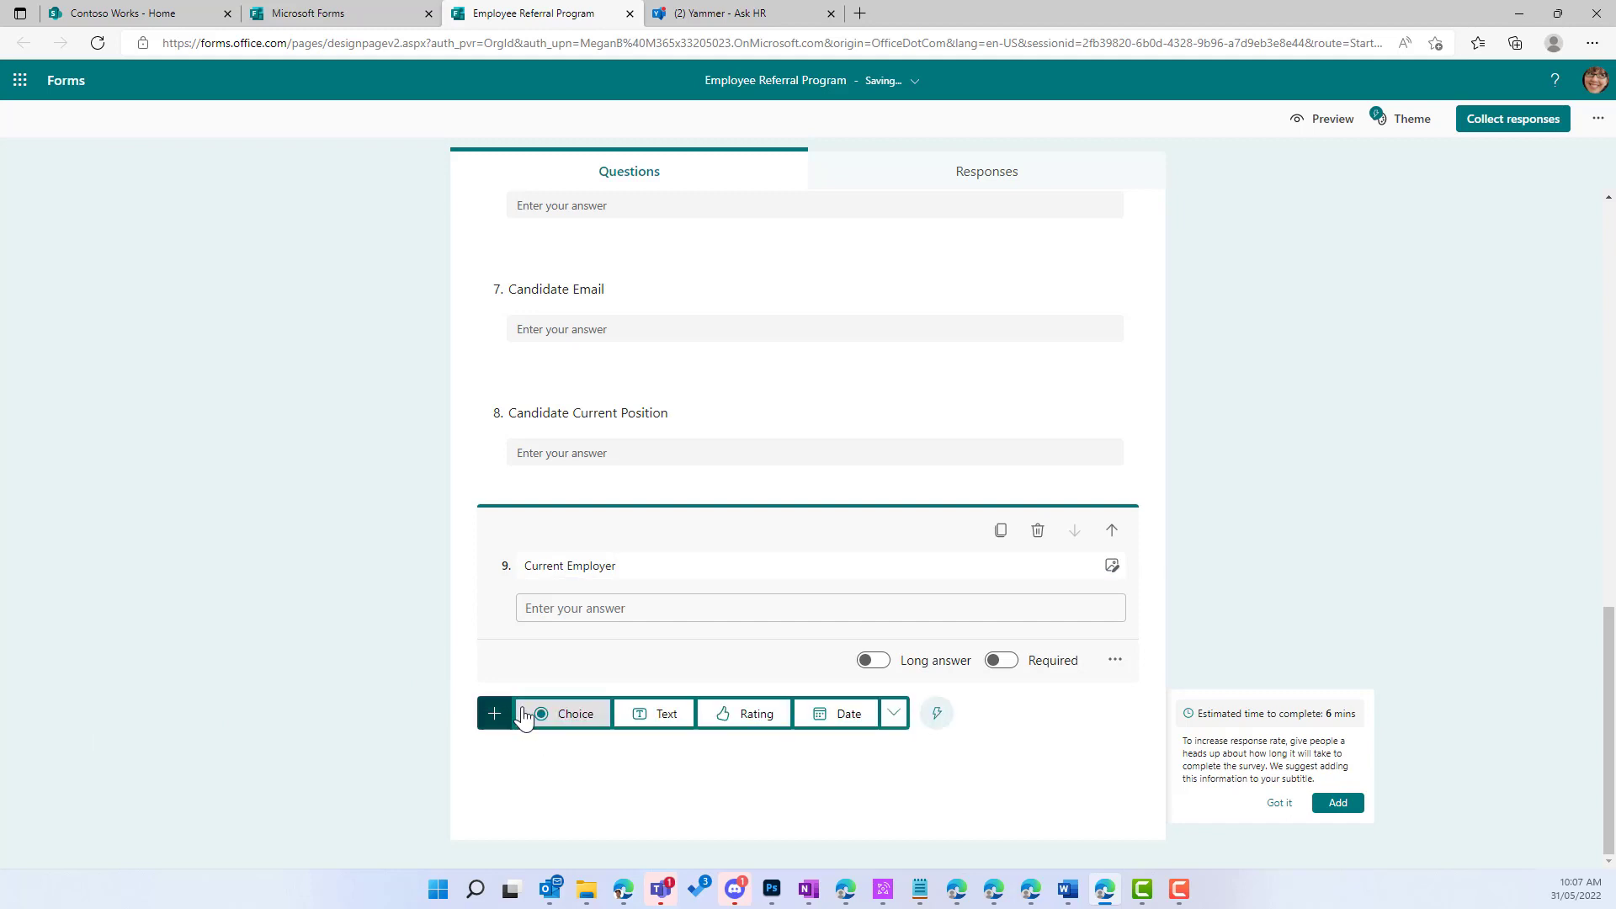
click(663, 714)
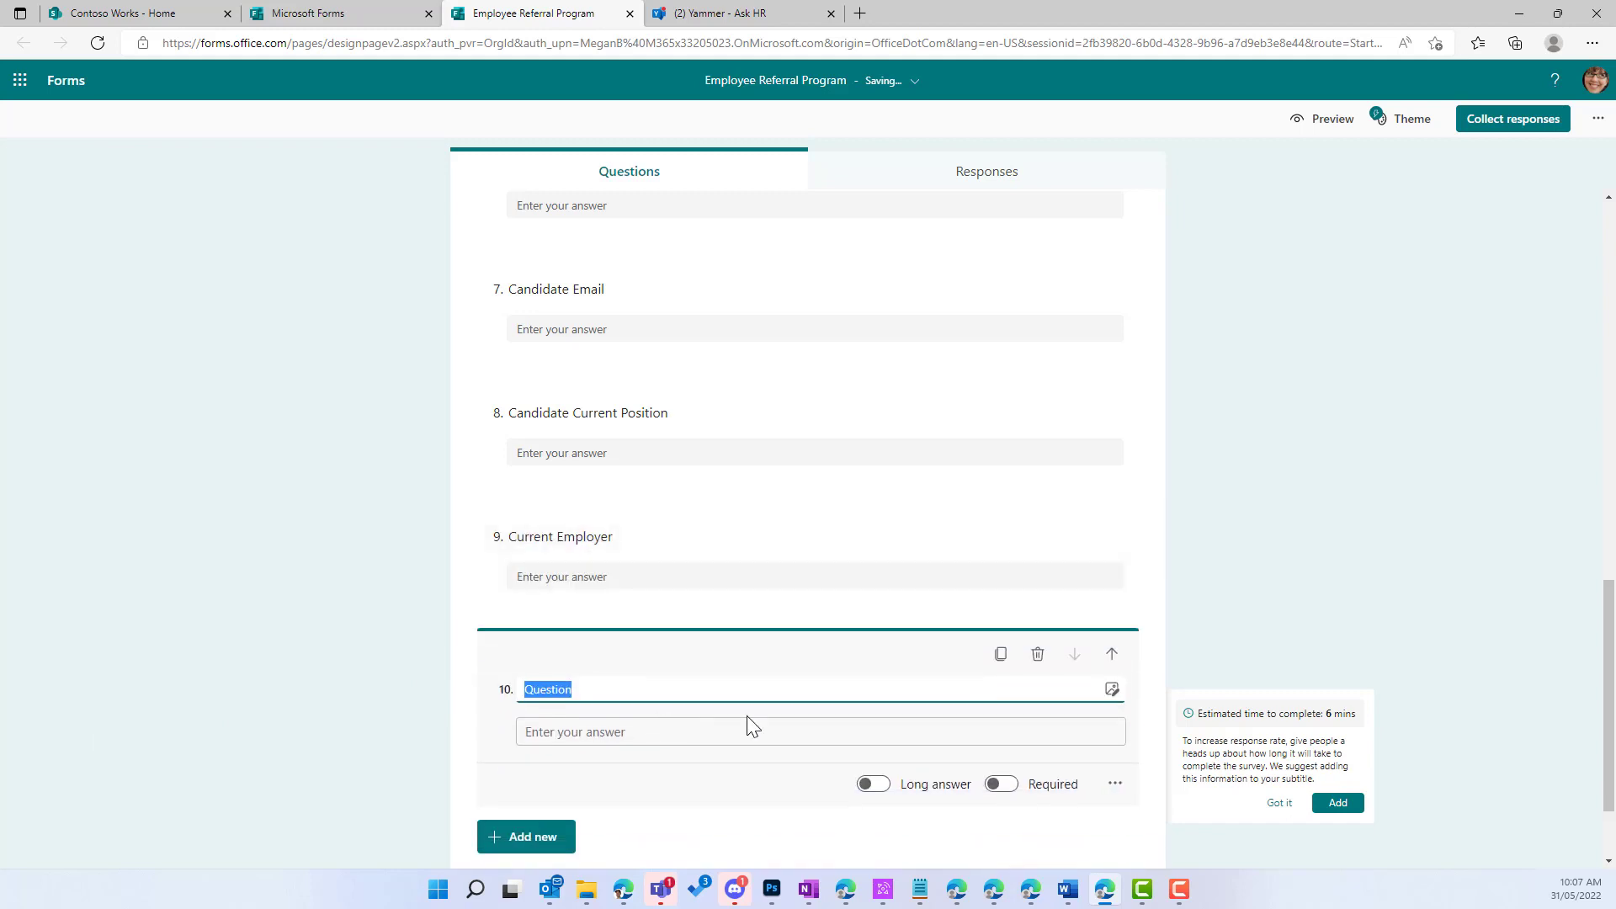
click(873, 784)
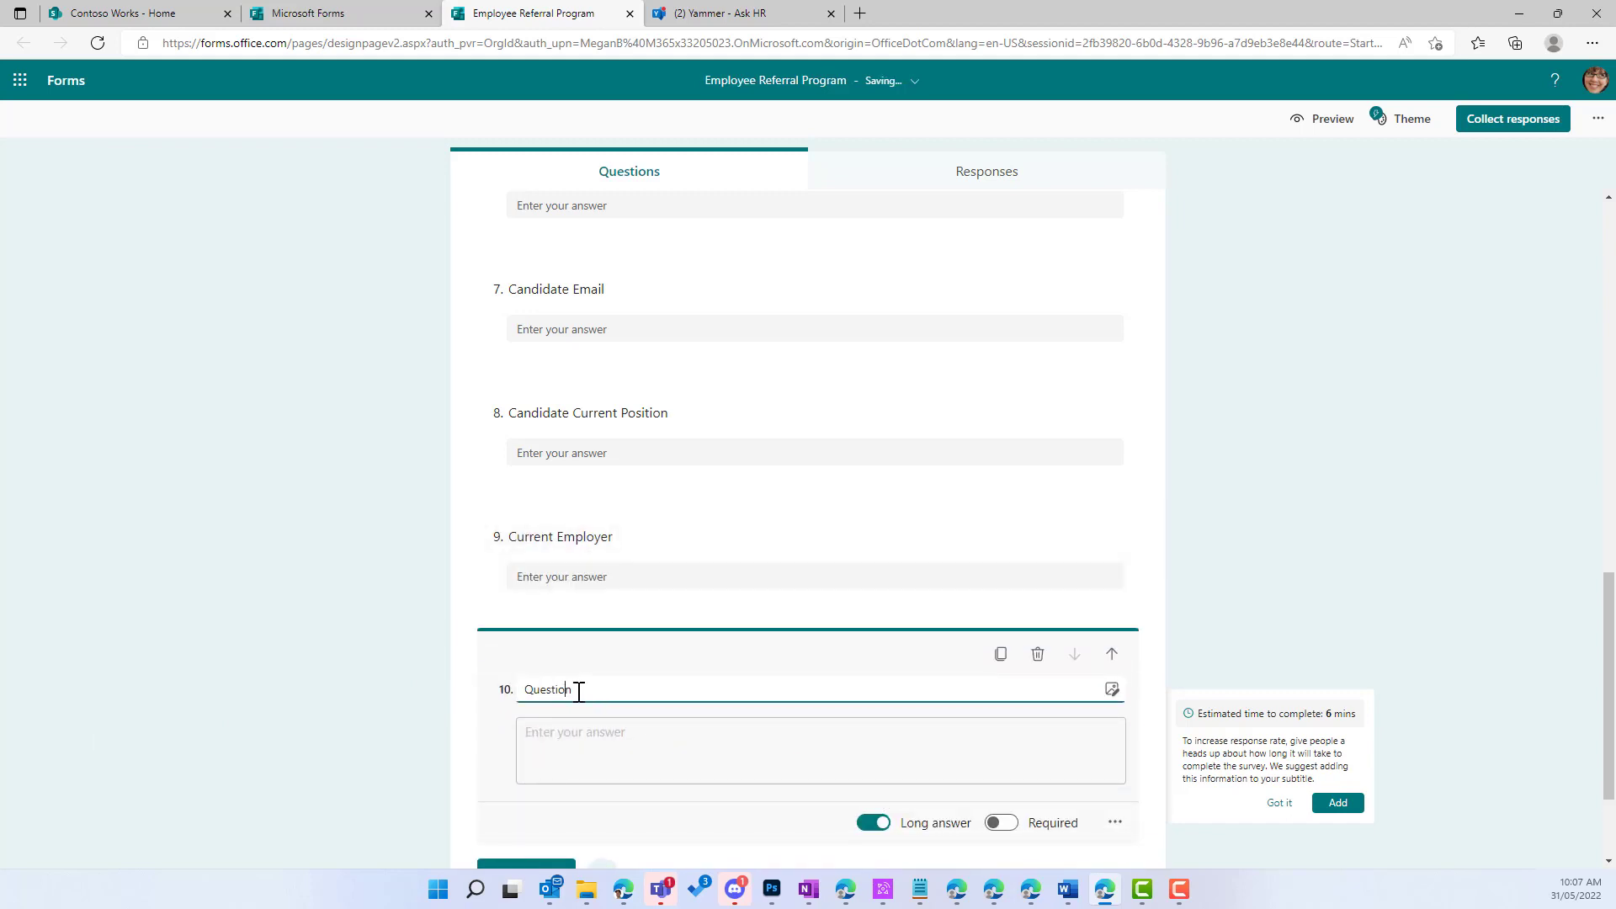
drag(573, 690, 503, 691)
text(Additional Notes)
scroll(507, 678, down, 2)
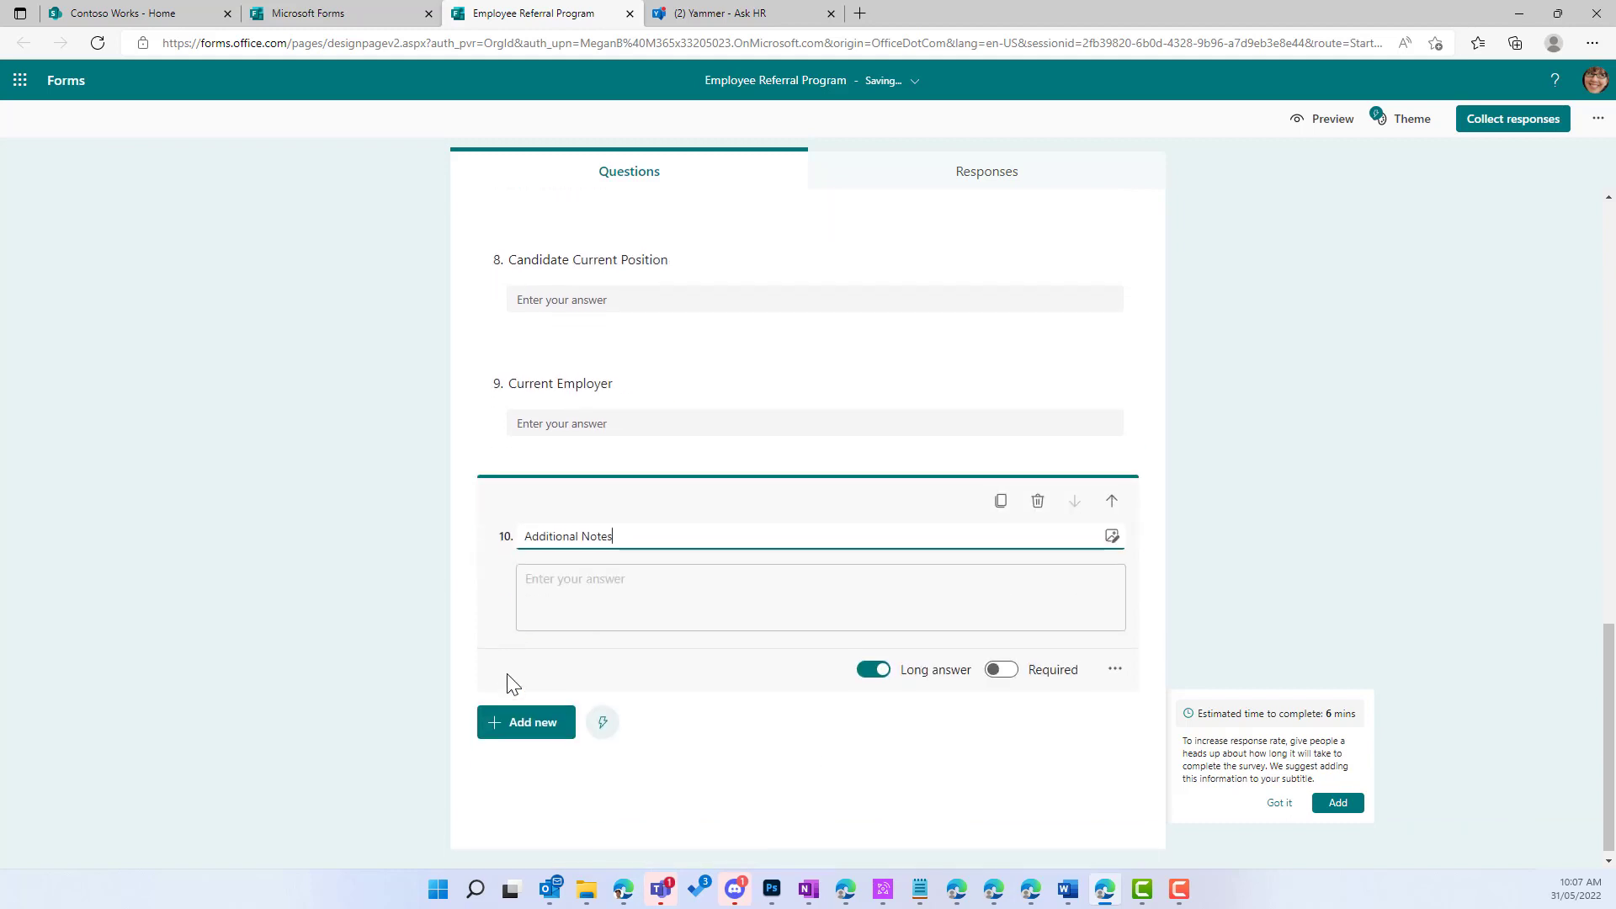
click(538, 714)
Step: Add a file upload question titled 'Candidate Resume', accepting the OneDrive folder notice
click(894, 714)
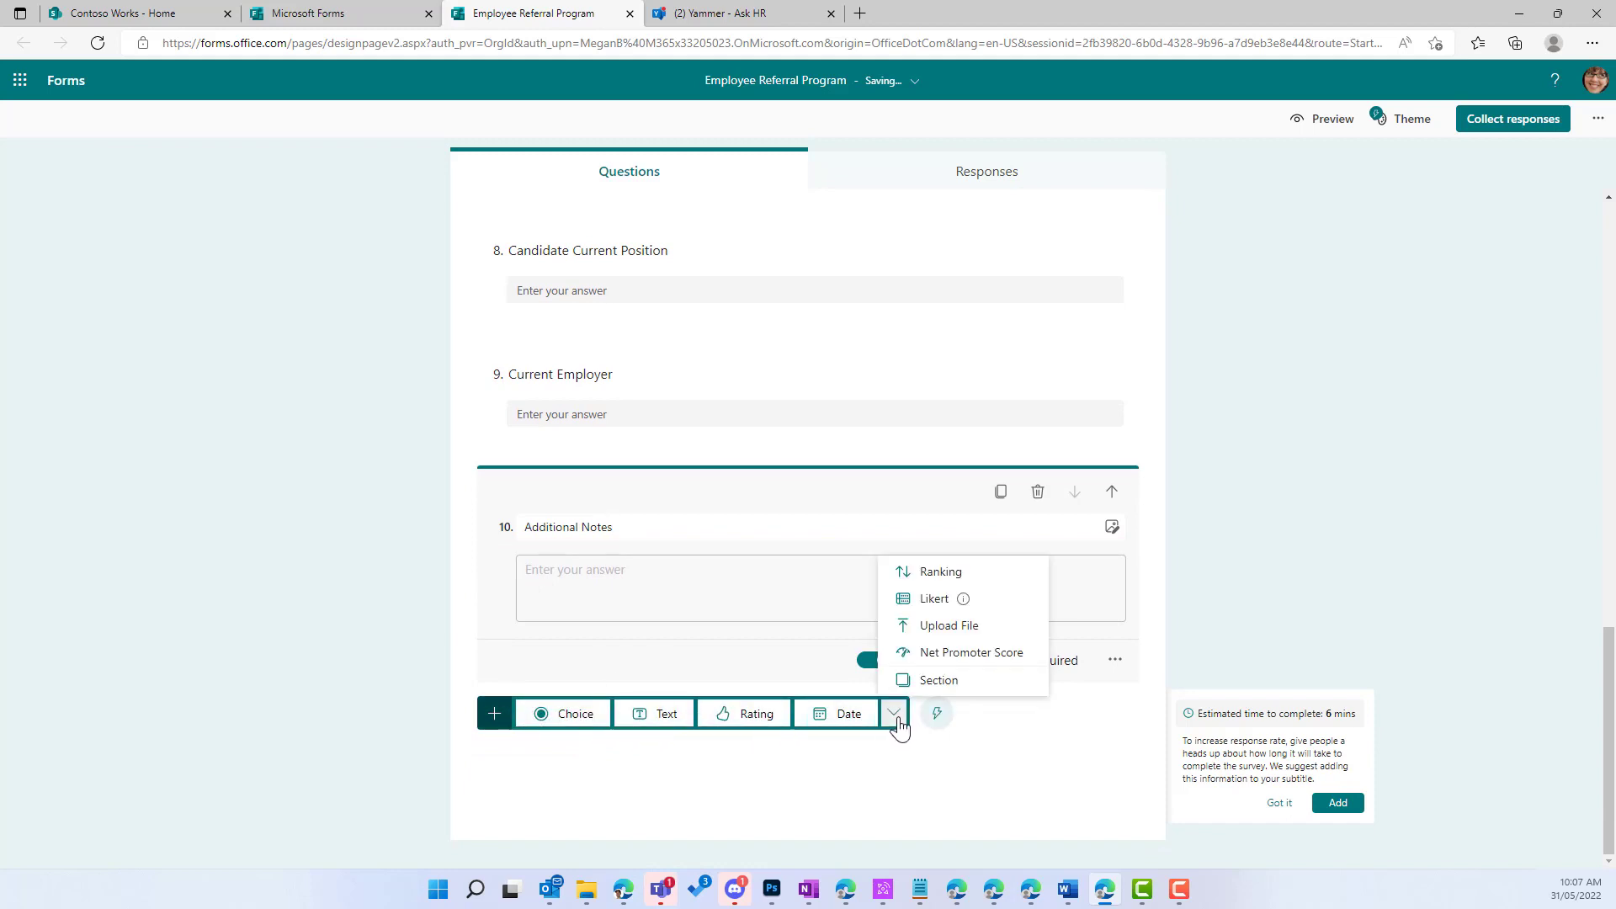
click(931, 630)
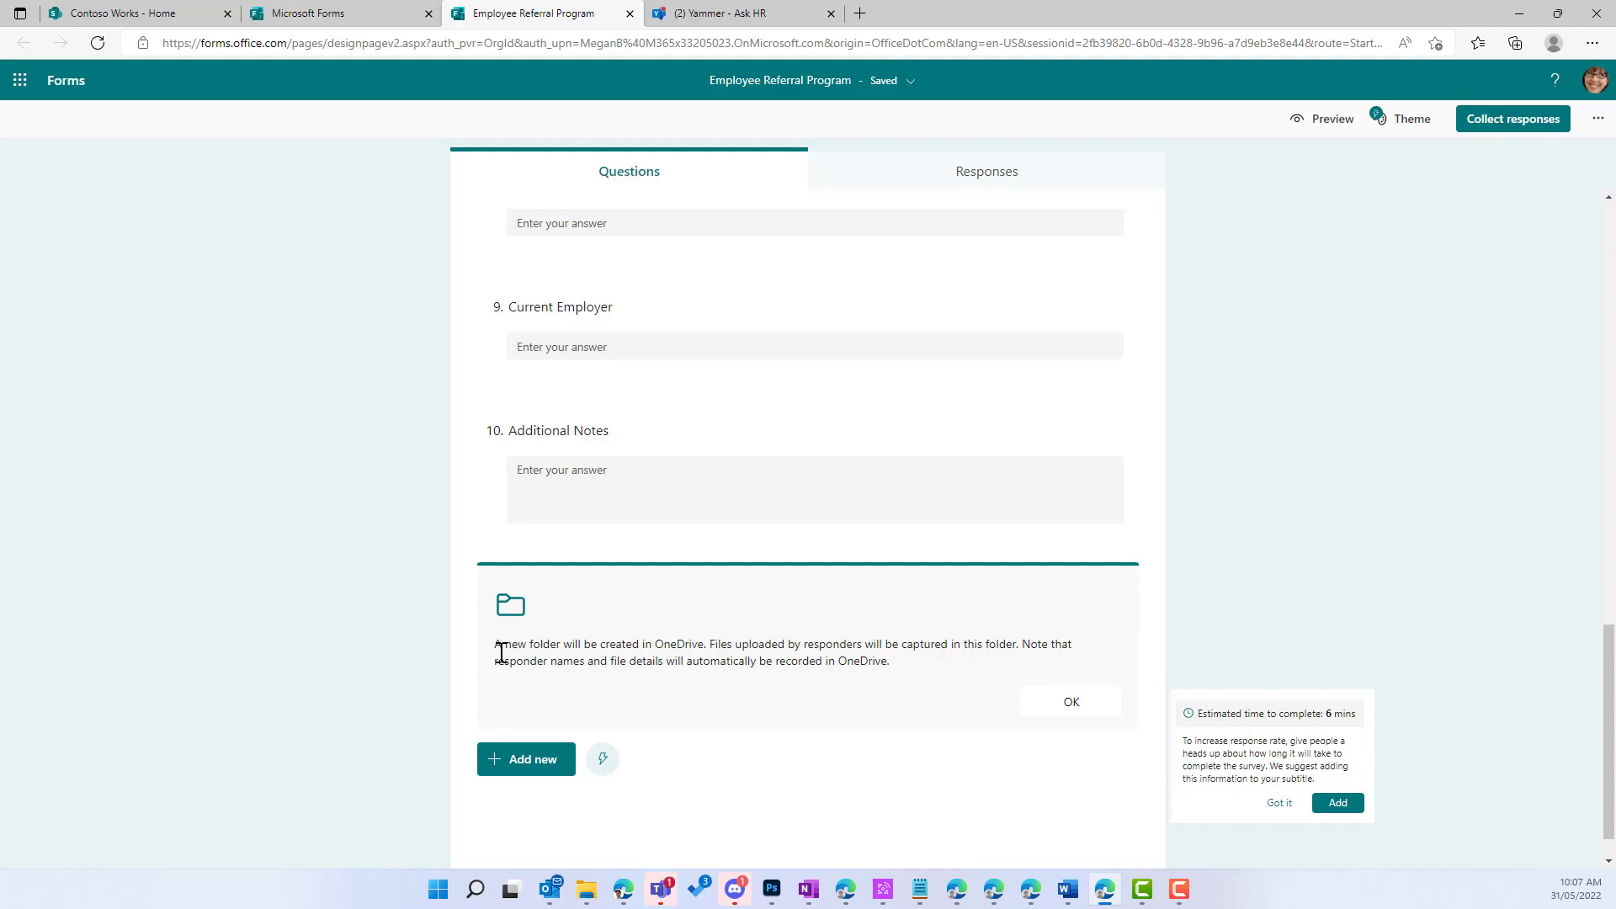
click(1071, 703)
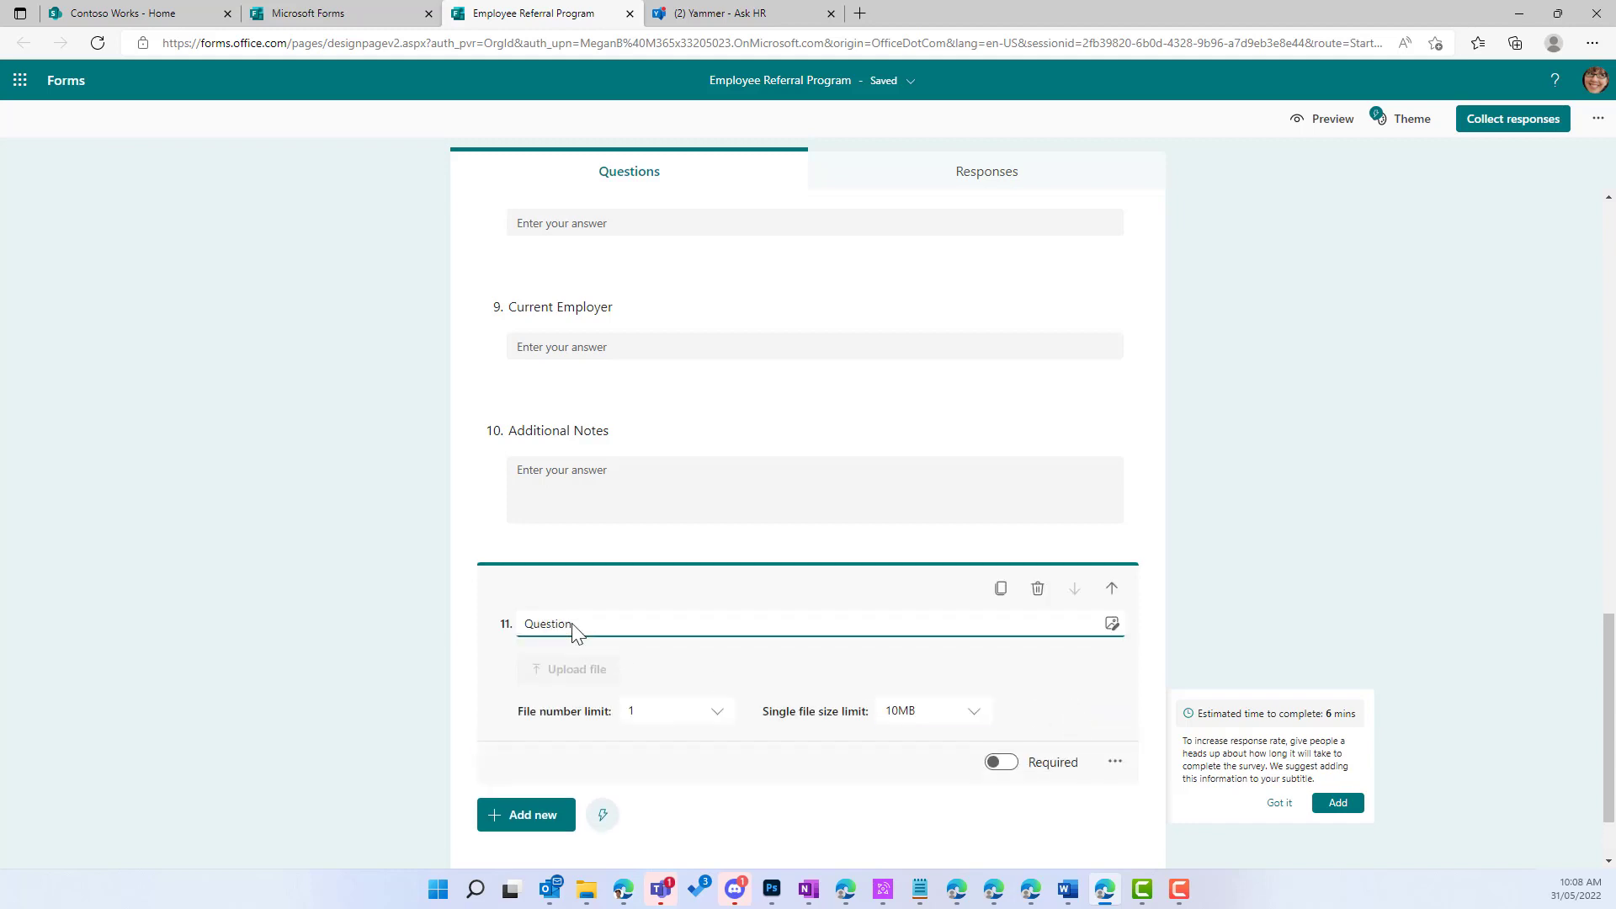
double_click(617, 627)
text(Candidate Resume)
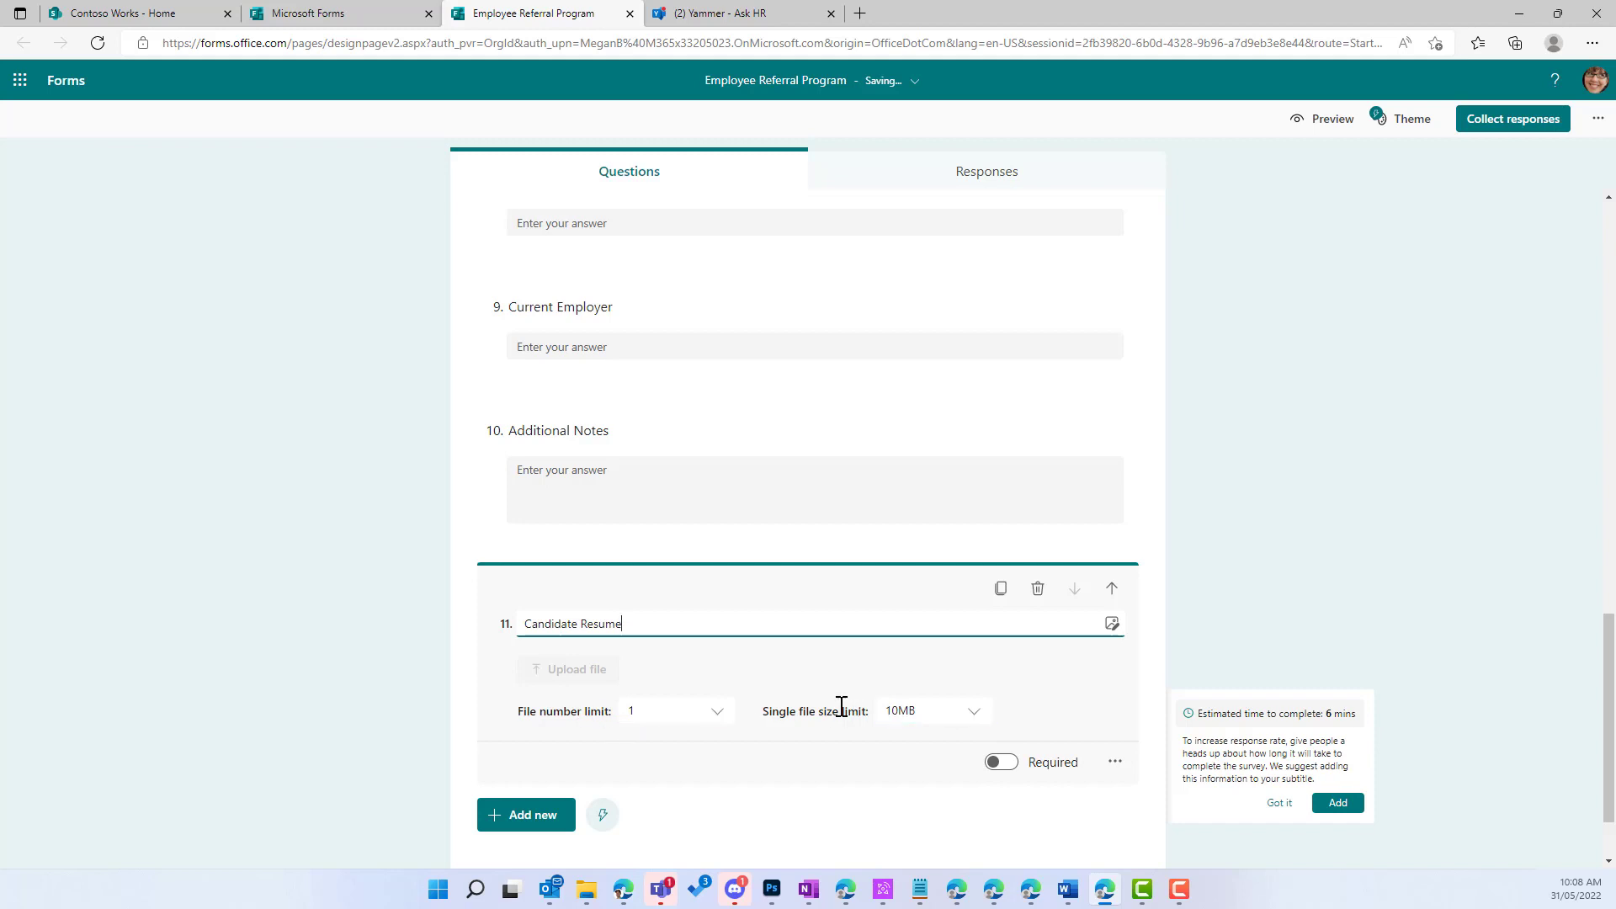
Step: Raise the Candidate Resume single file size limit to 100MB
click(946, 718)
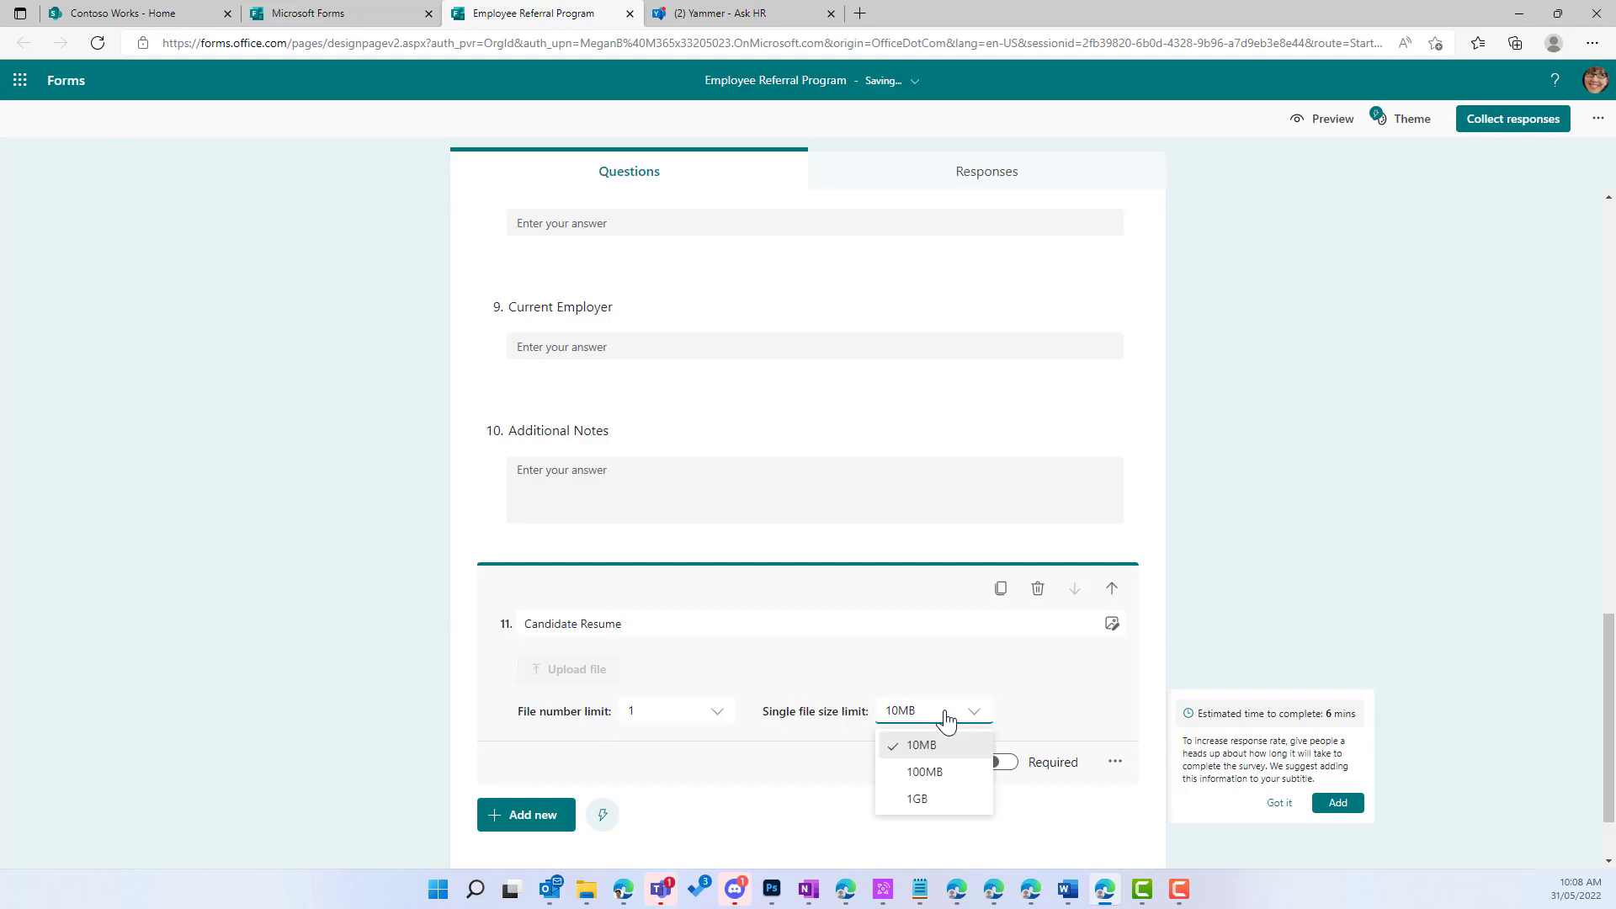
click(961, 771)
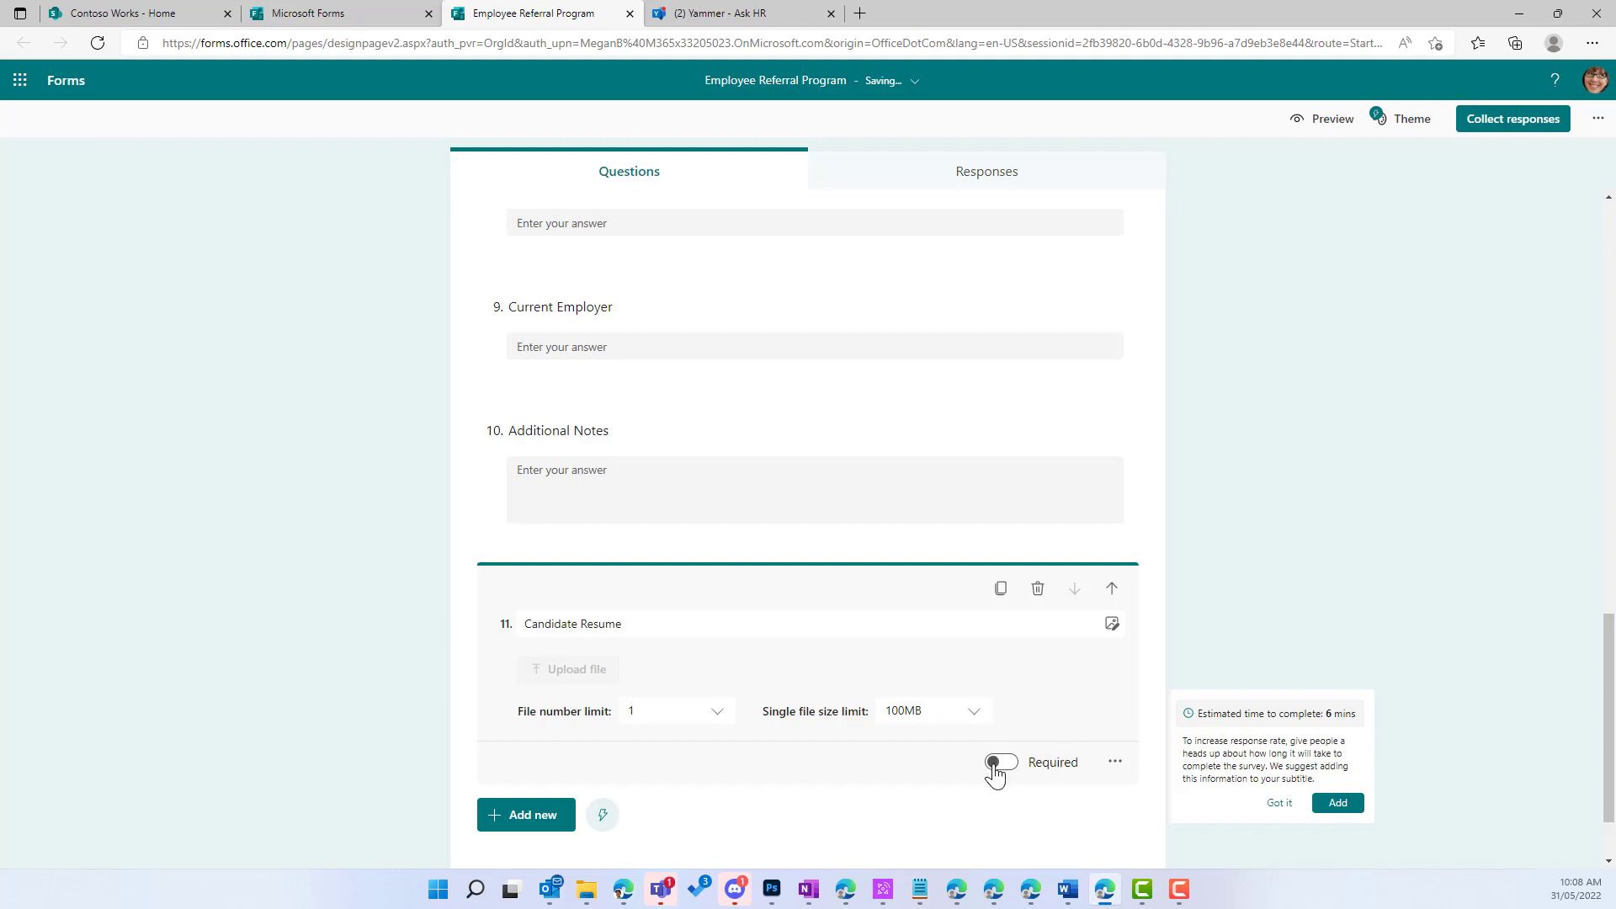
scroll(665, 808, up, 3)
scroll(663, 804, down, 4)
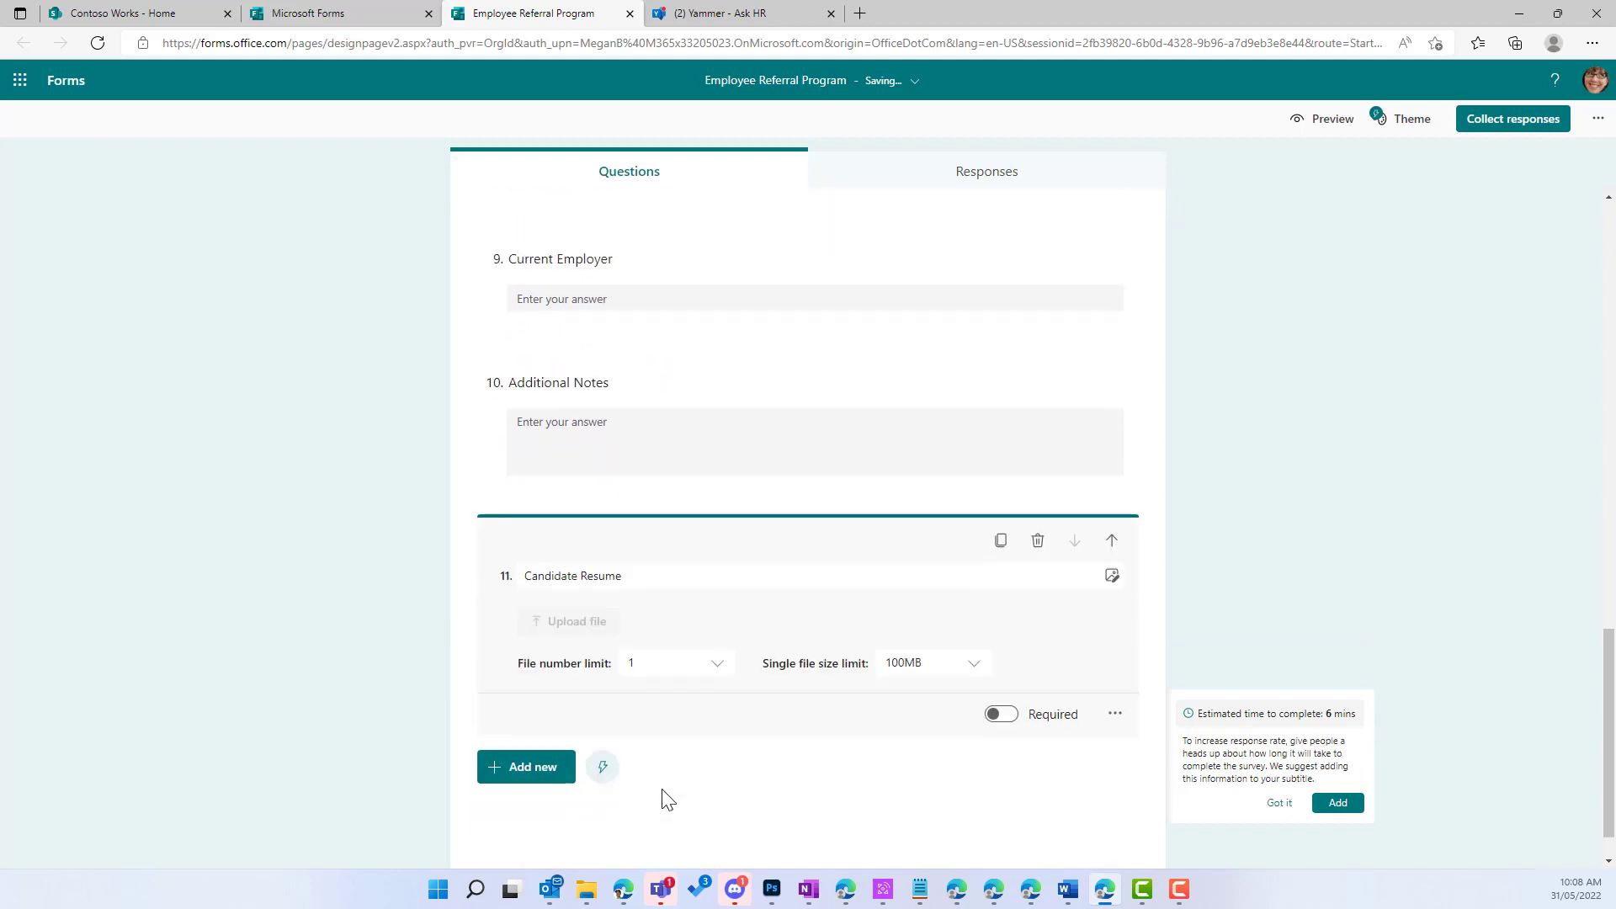
scroll(665, 798, up, 5)
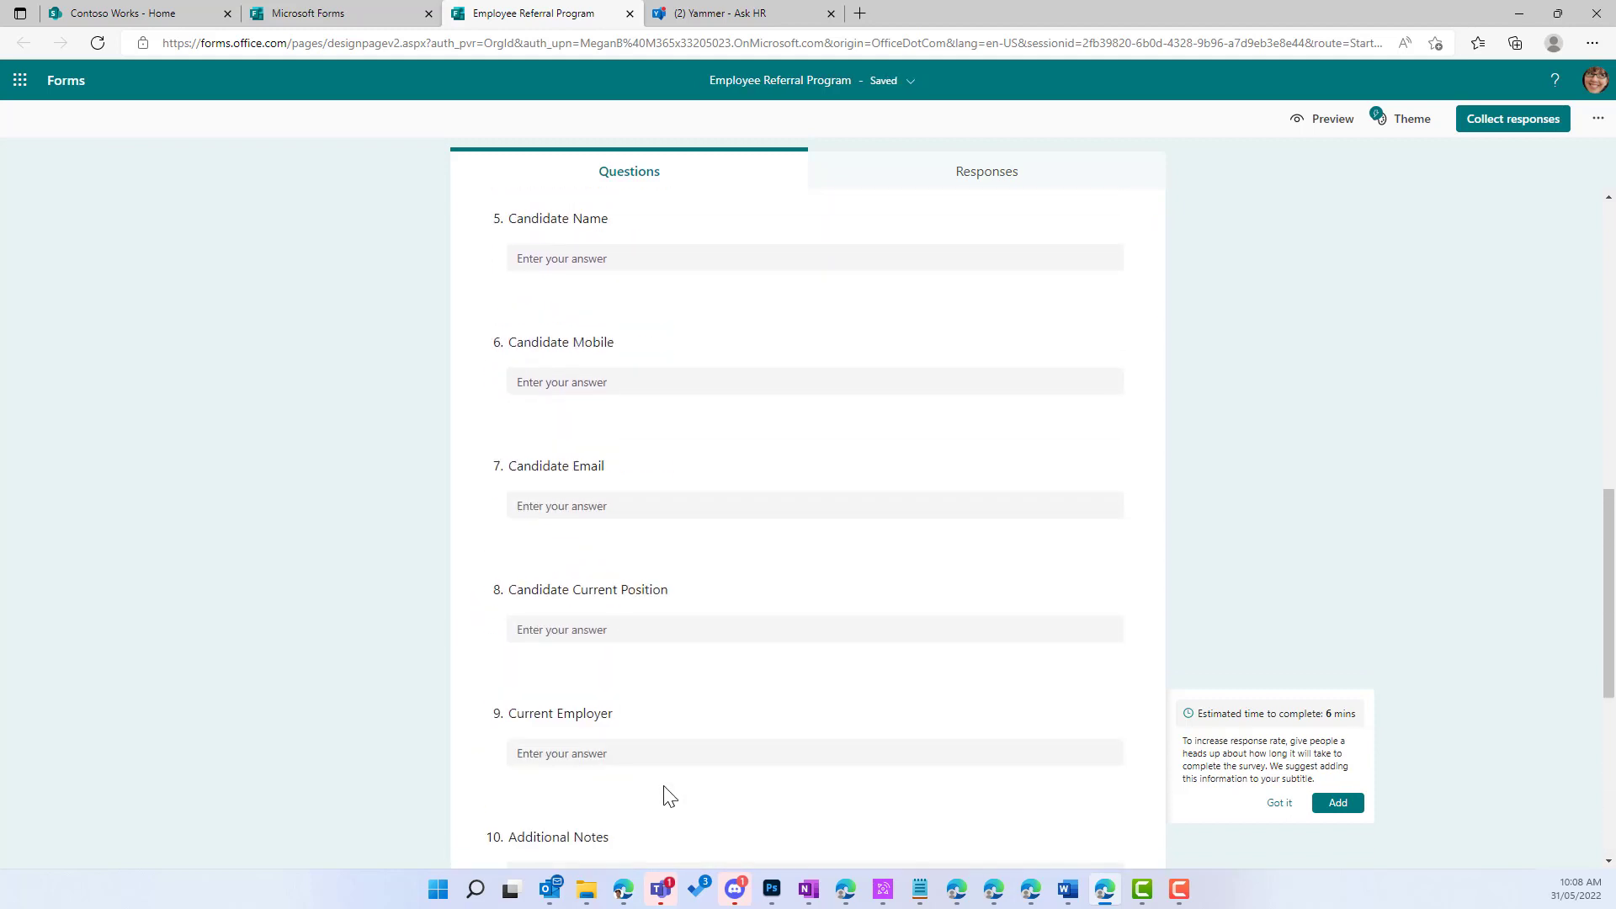
scroll(664, 796, down, 6)
click(530, 715)
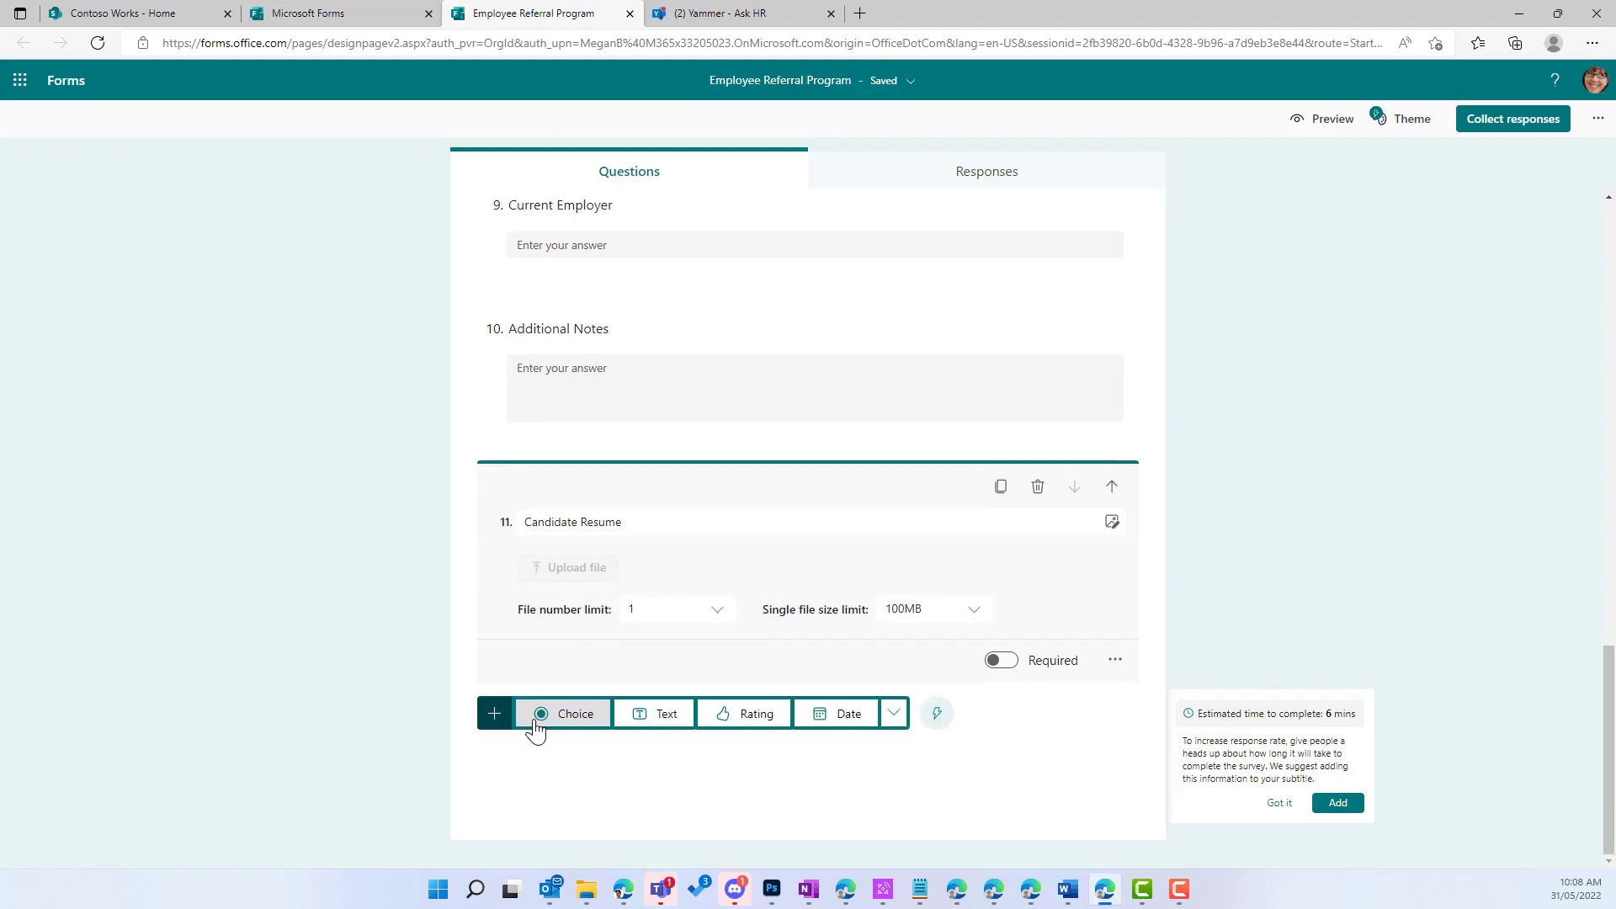
Step: Add a third section titled 'Terms and Conditions'
click(894, 715)
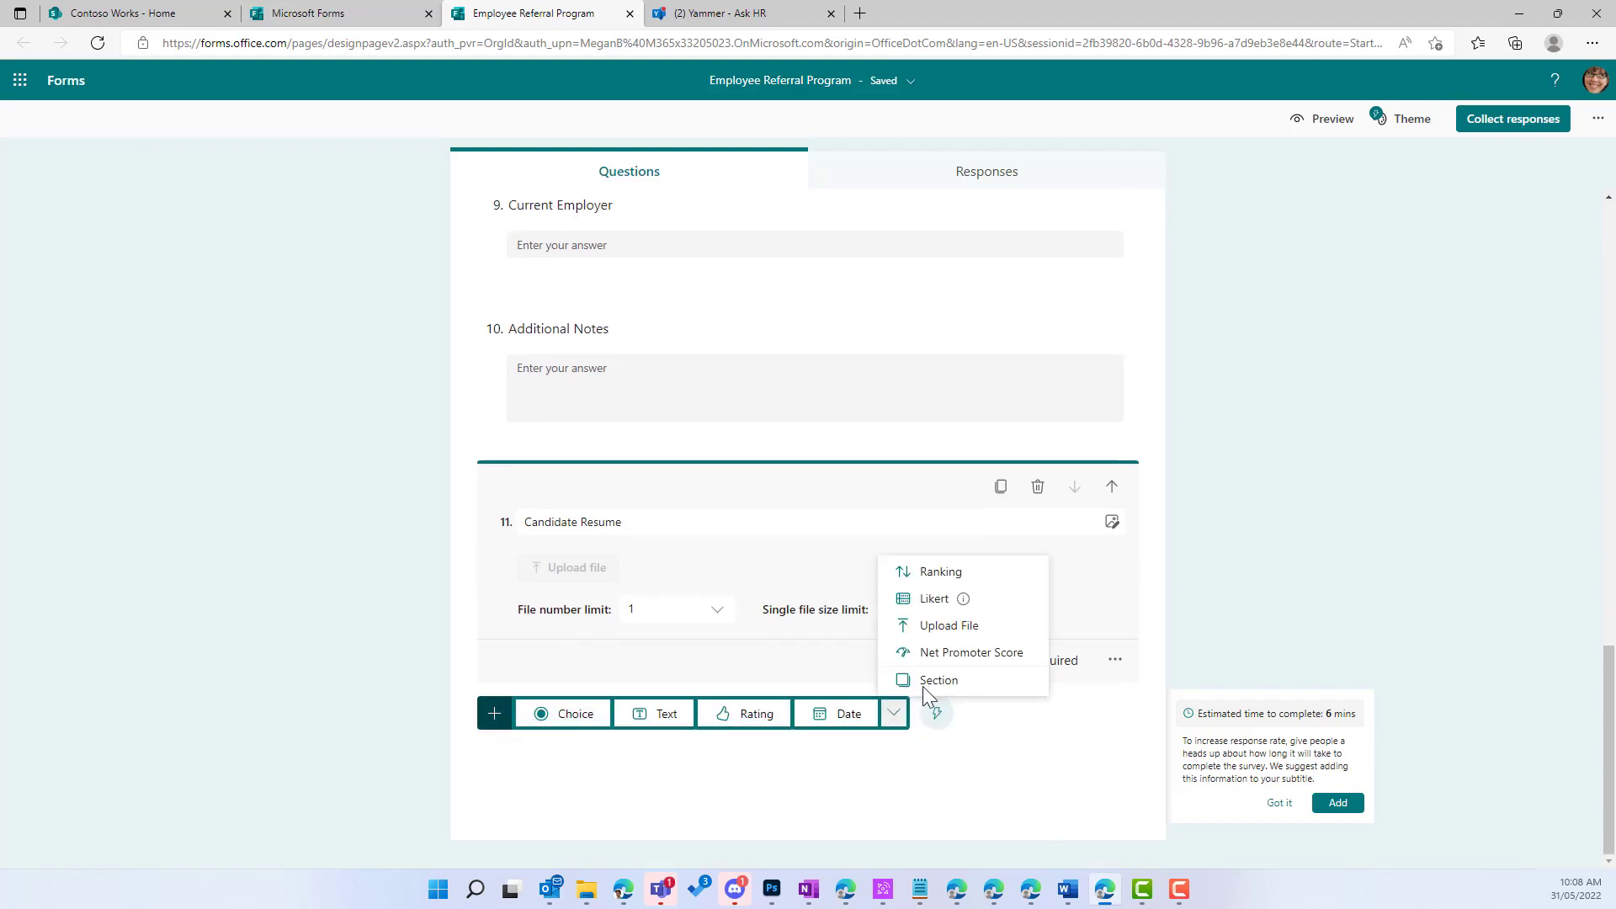
click(923, 681)
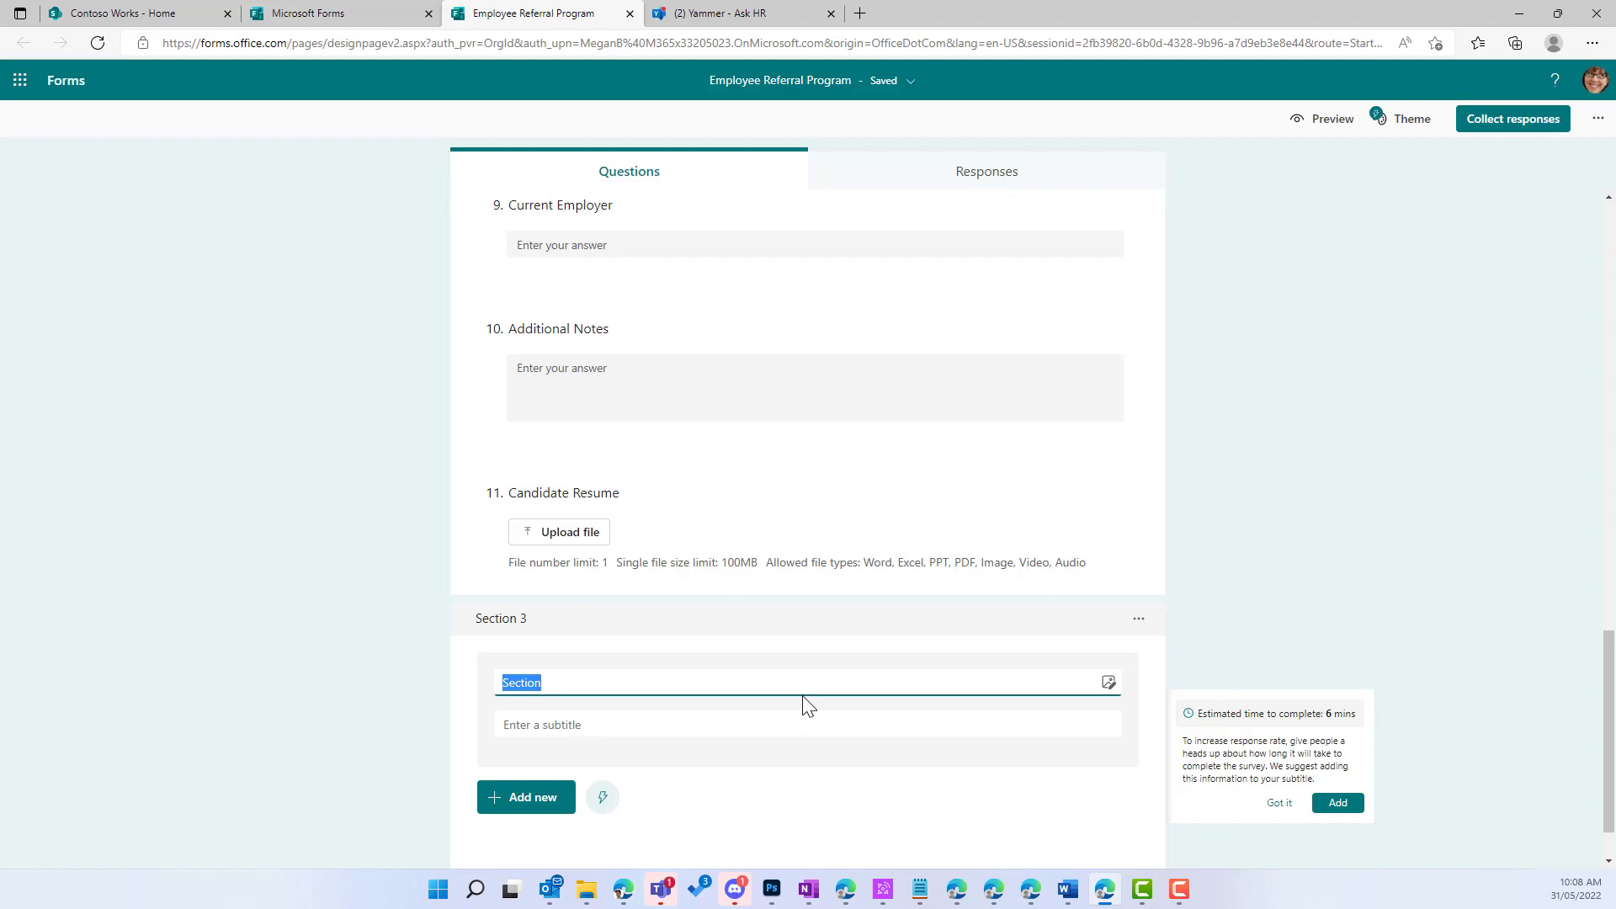
click(564, 678)
click(455, 679)
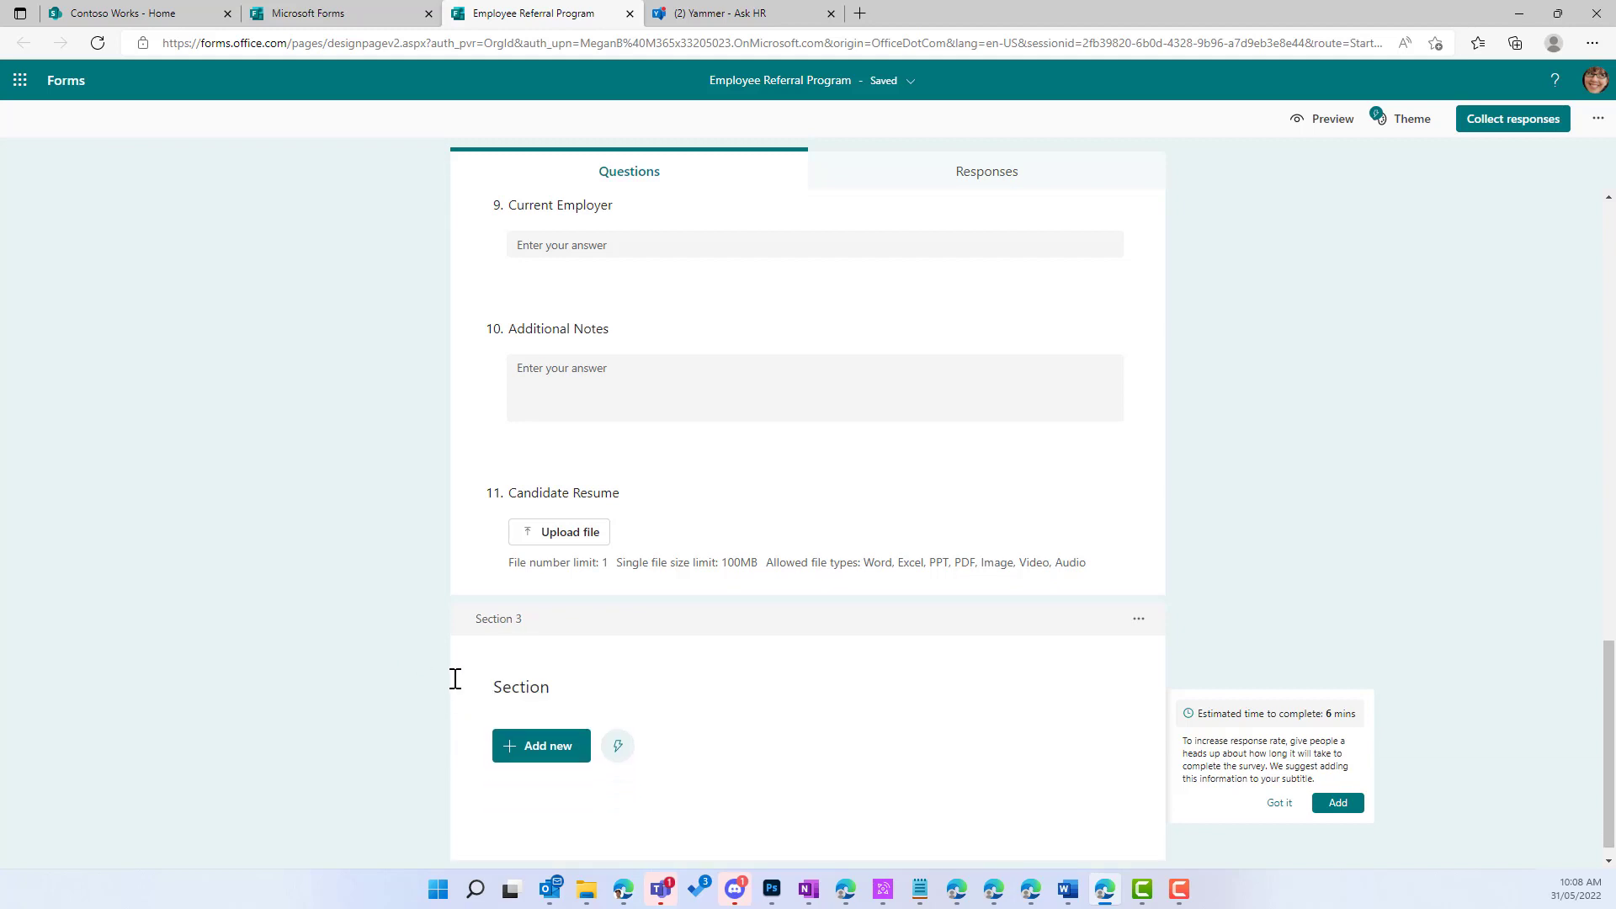
click(538, 684)
double_click(561, 688)
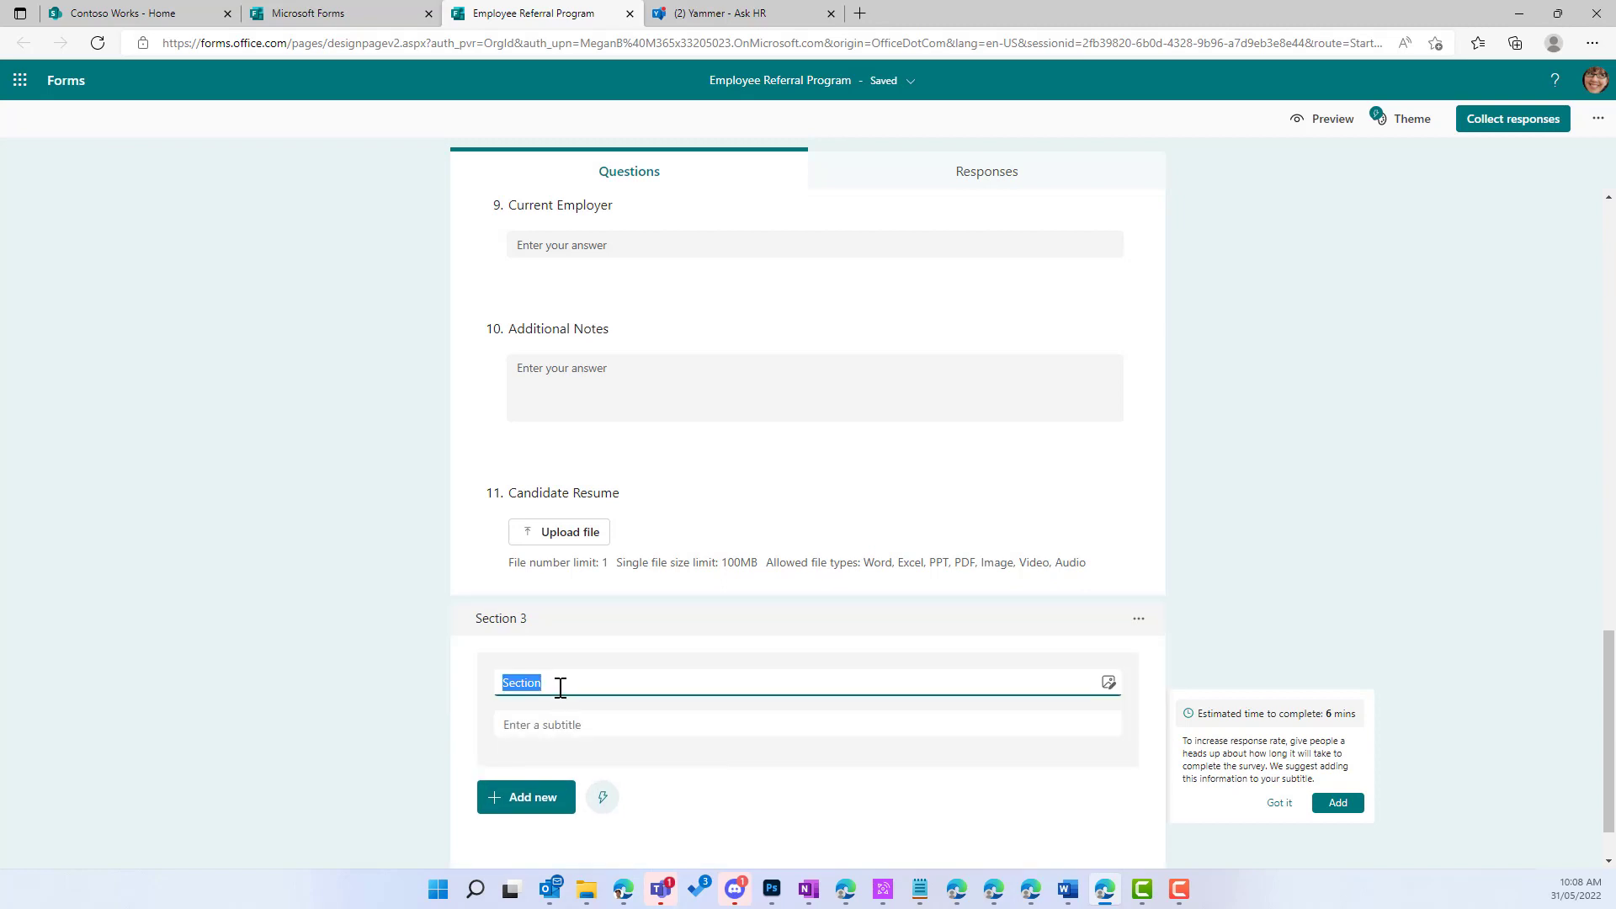
text(Terms and Conditions)
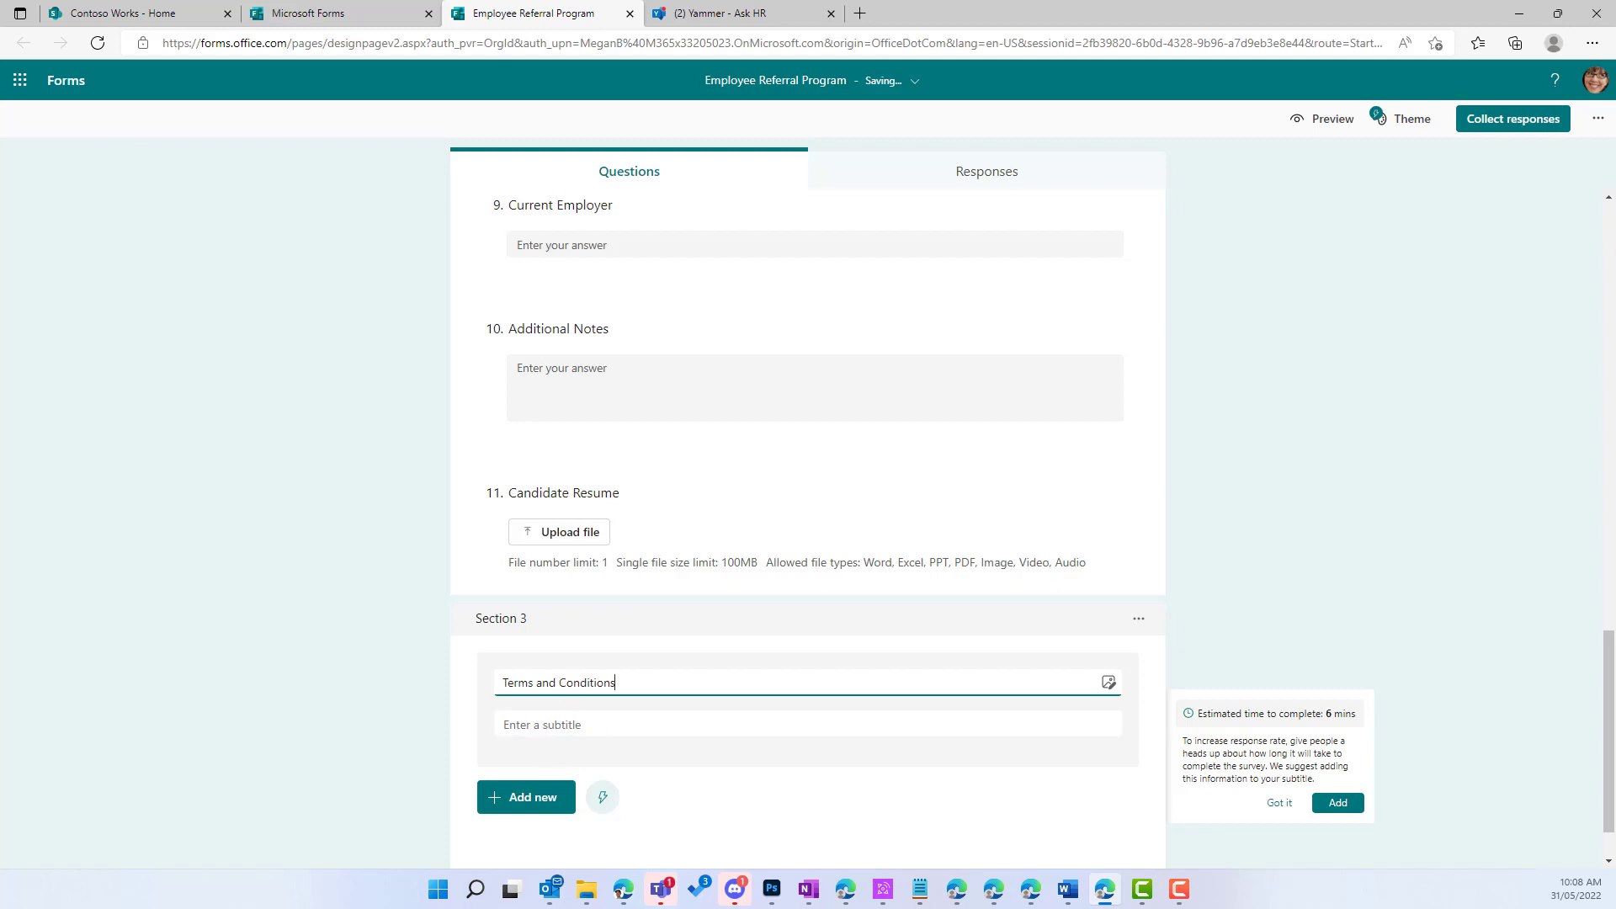
Step: Give the section the subtitle 'Please read the following T and C's here' plus the SharePoint link
key(alt+Tab)
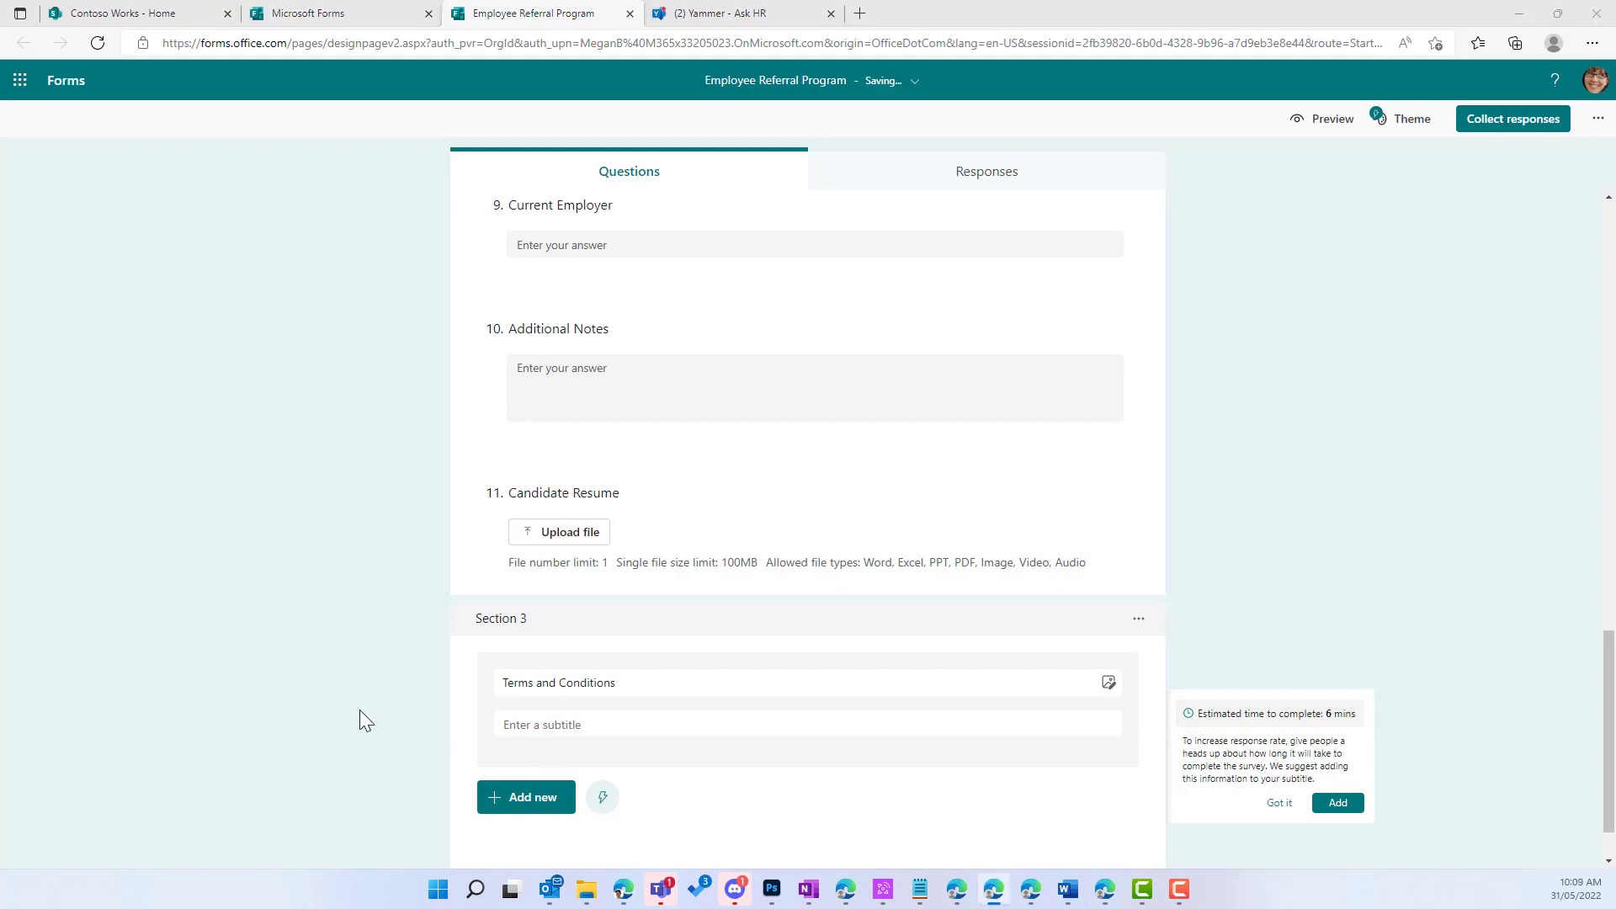
click(545, 728)
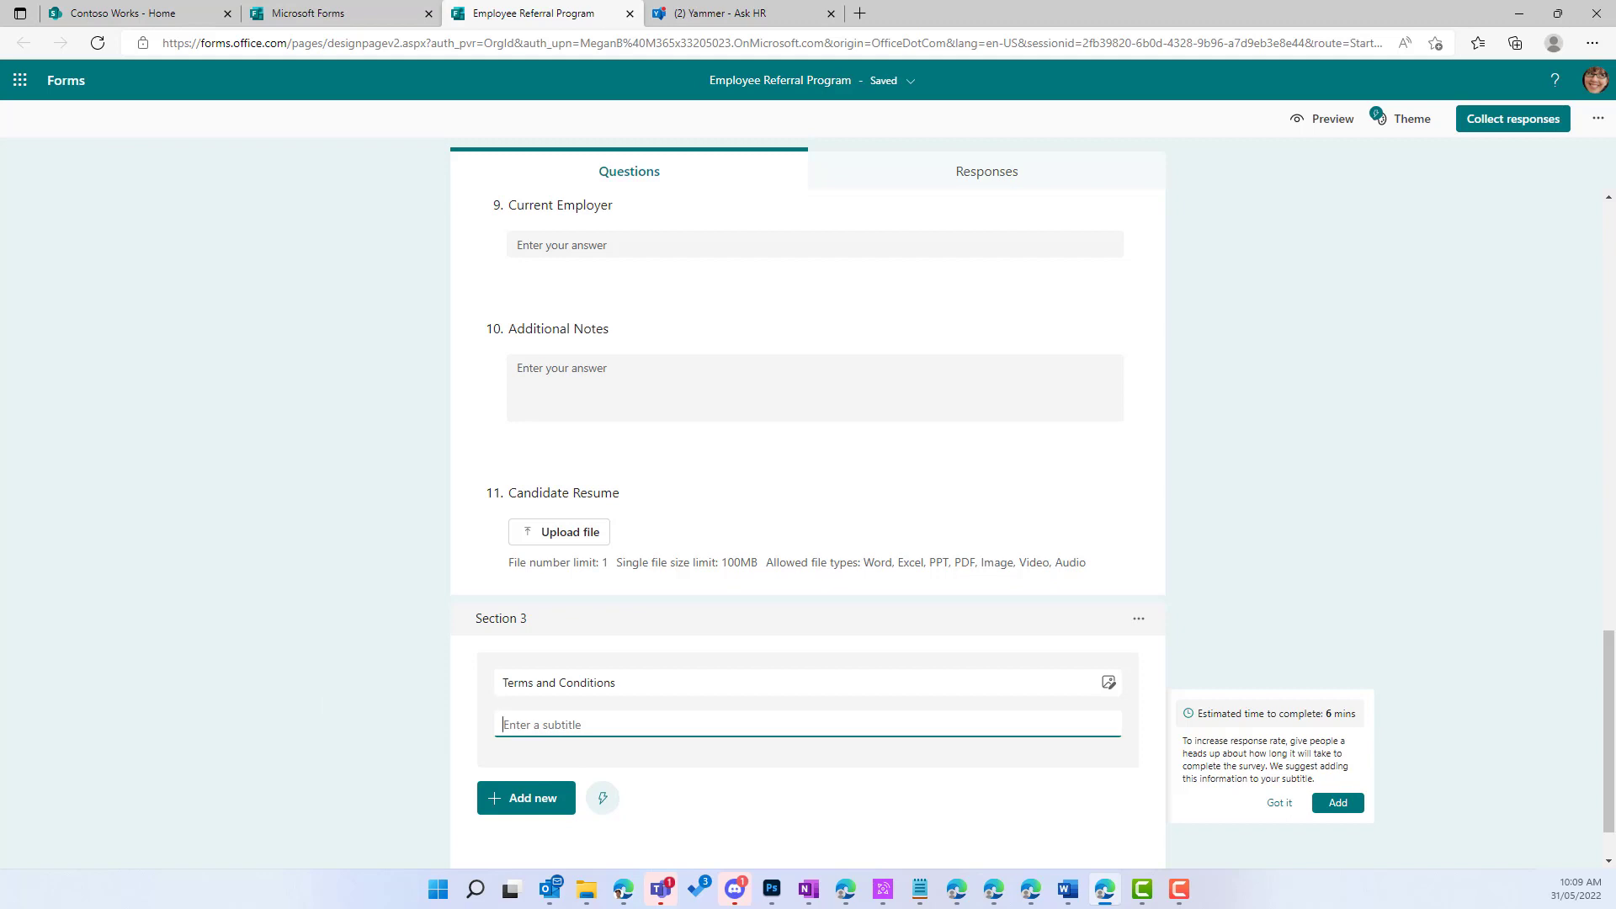
key(alt+Tab)
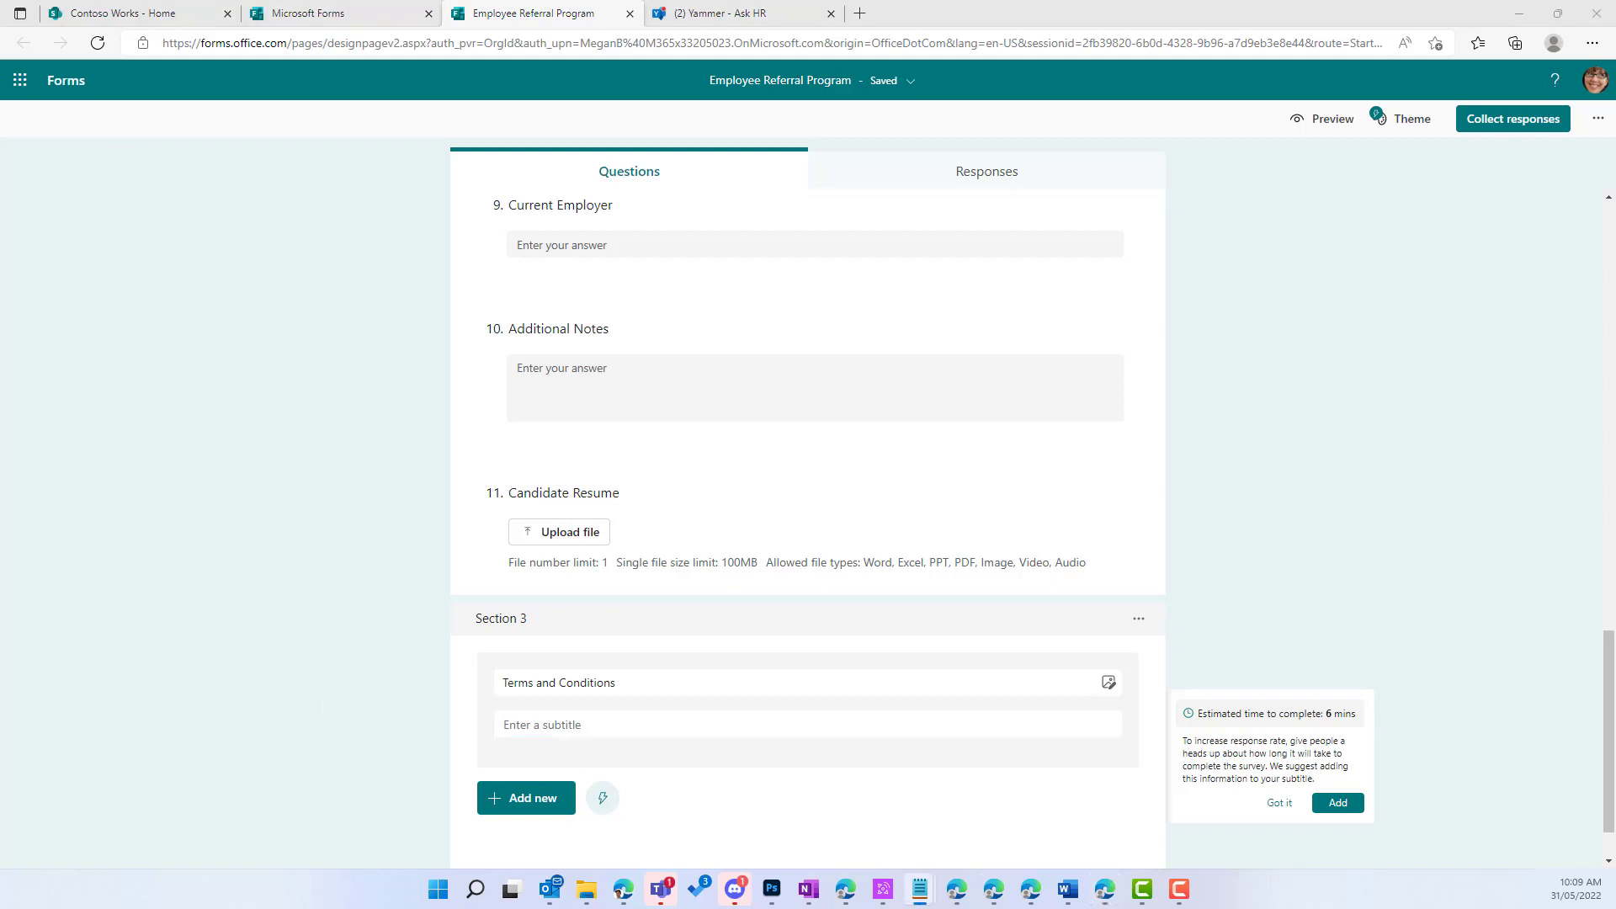
click(605, 727)
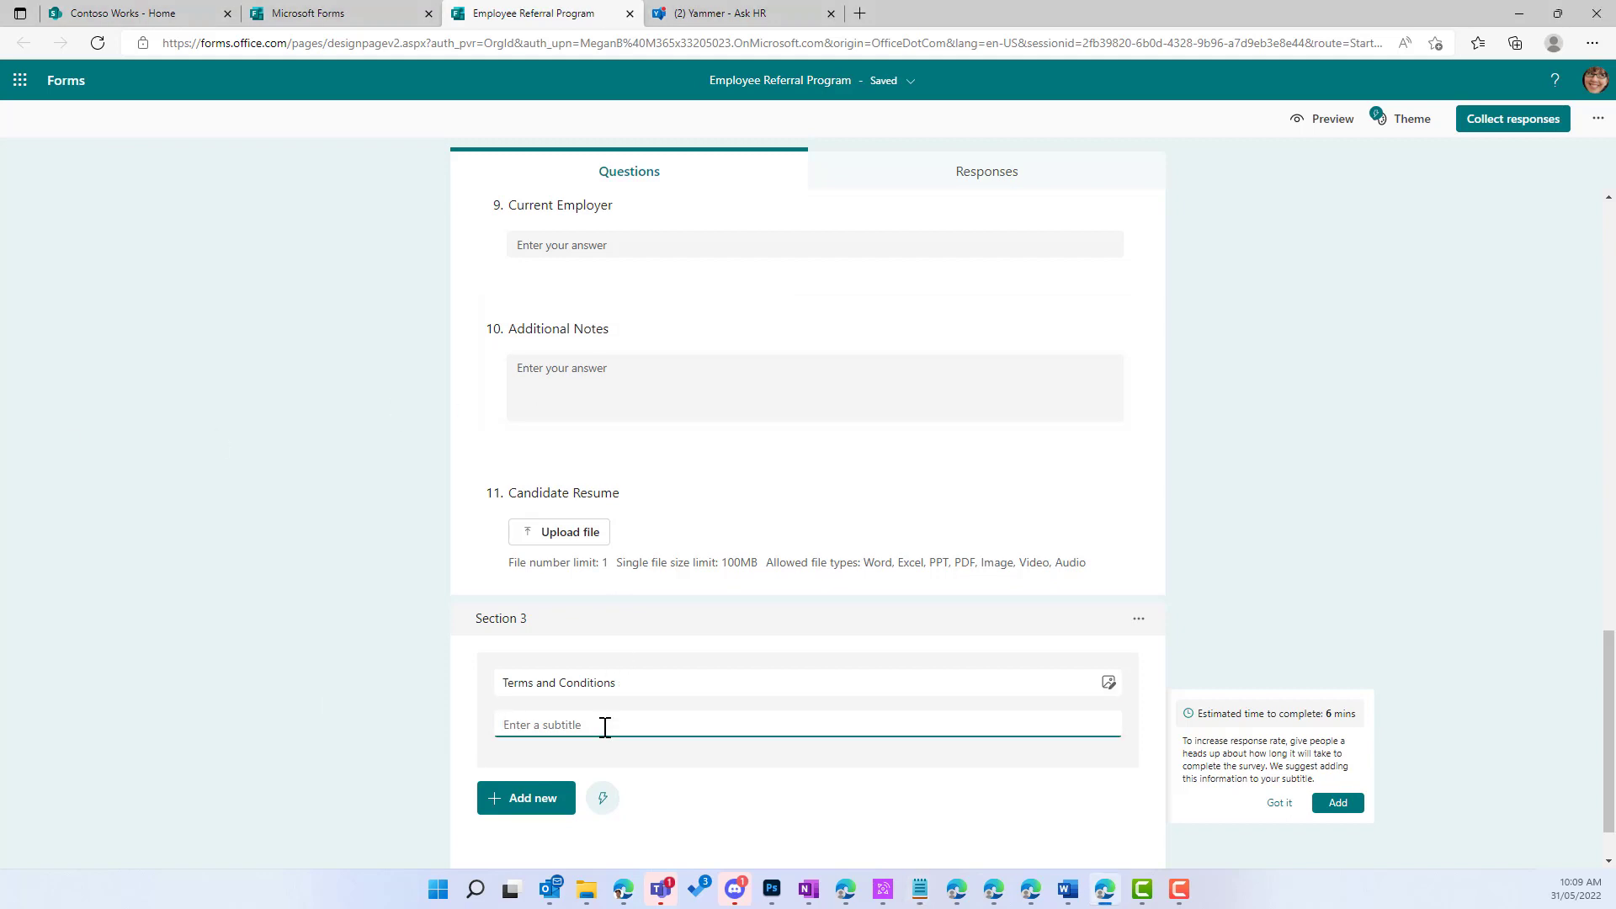
text(Please read )
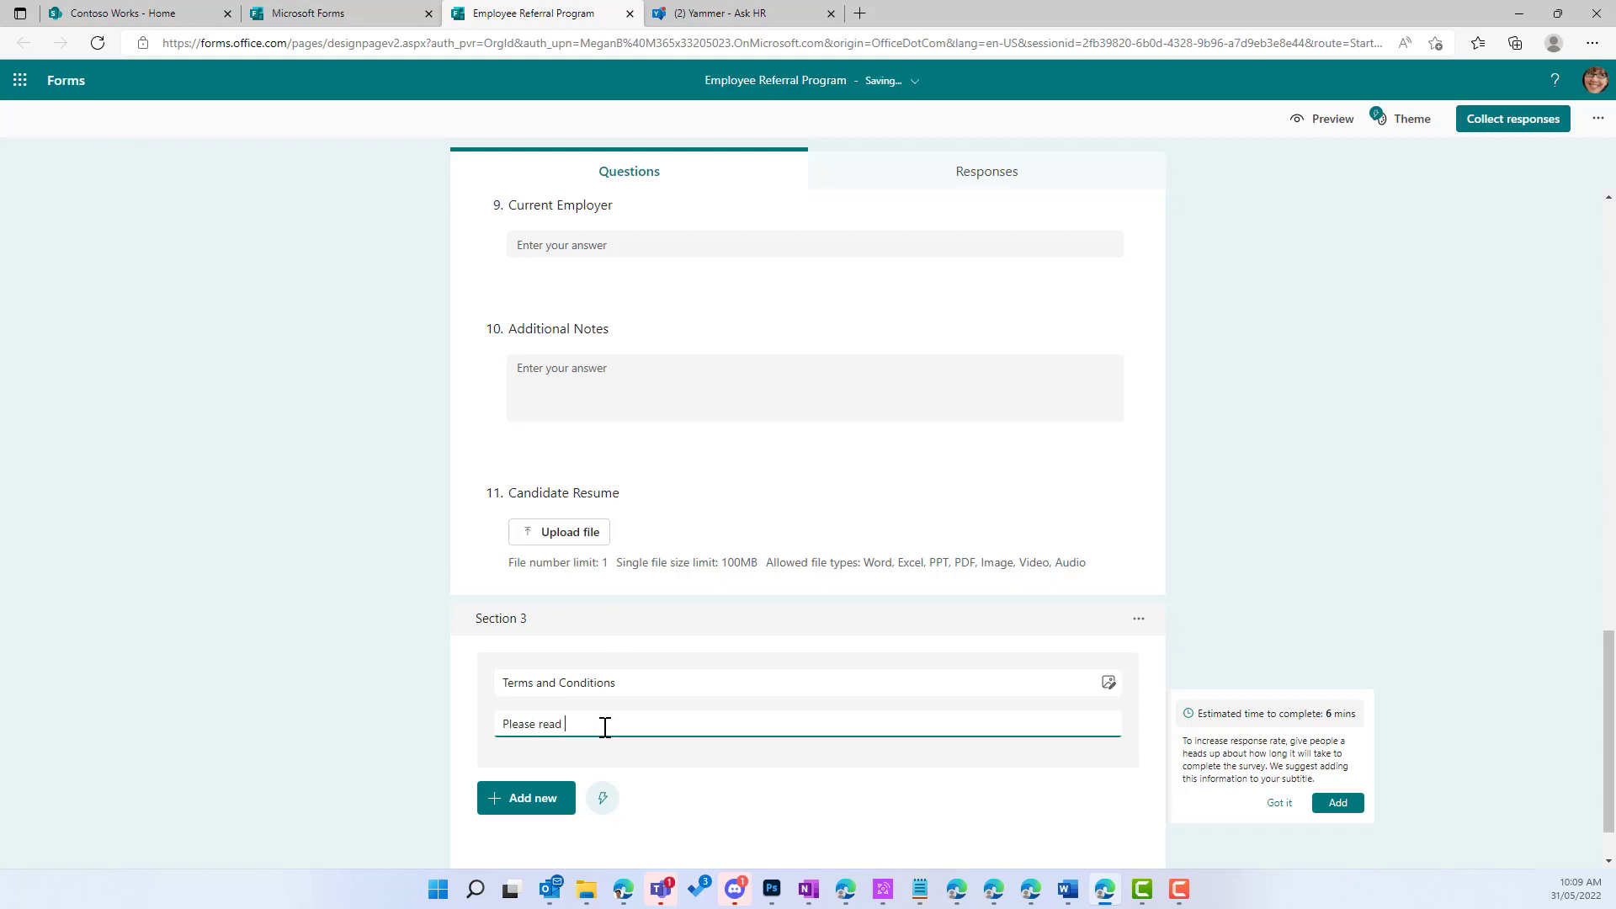
text(the following T and C' here)
text(https://m365x33205023.sharepoint.com/)
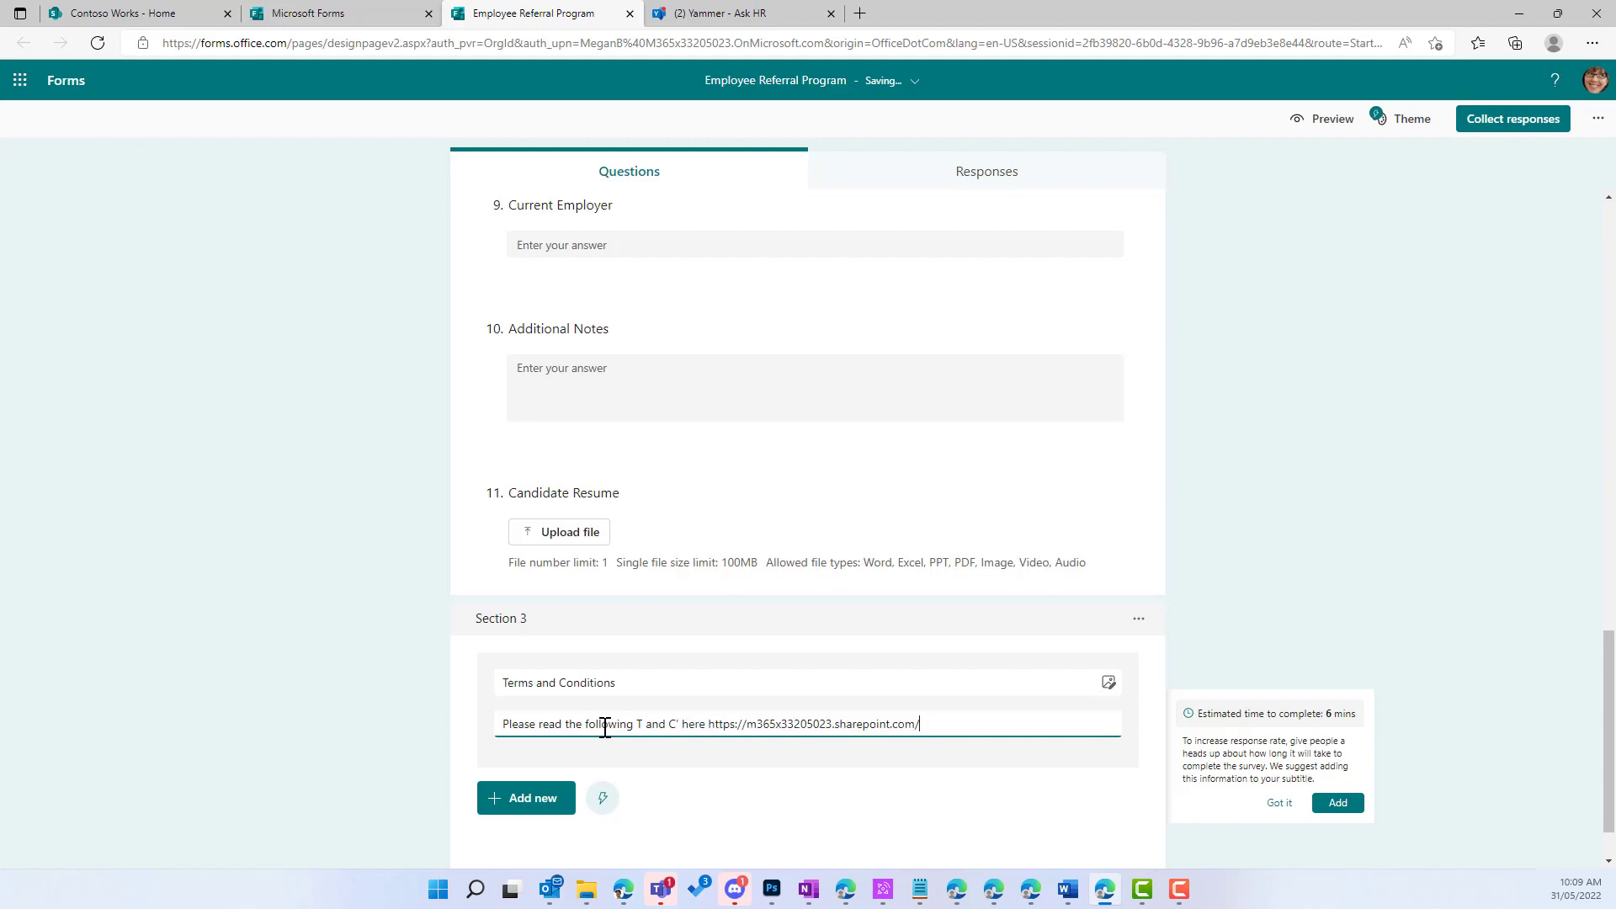
click(679, 724)
text(s)
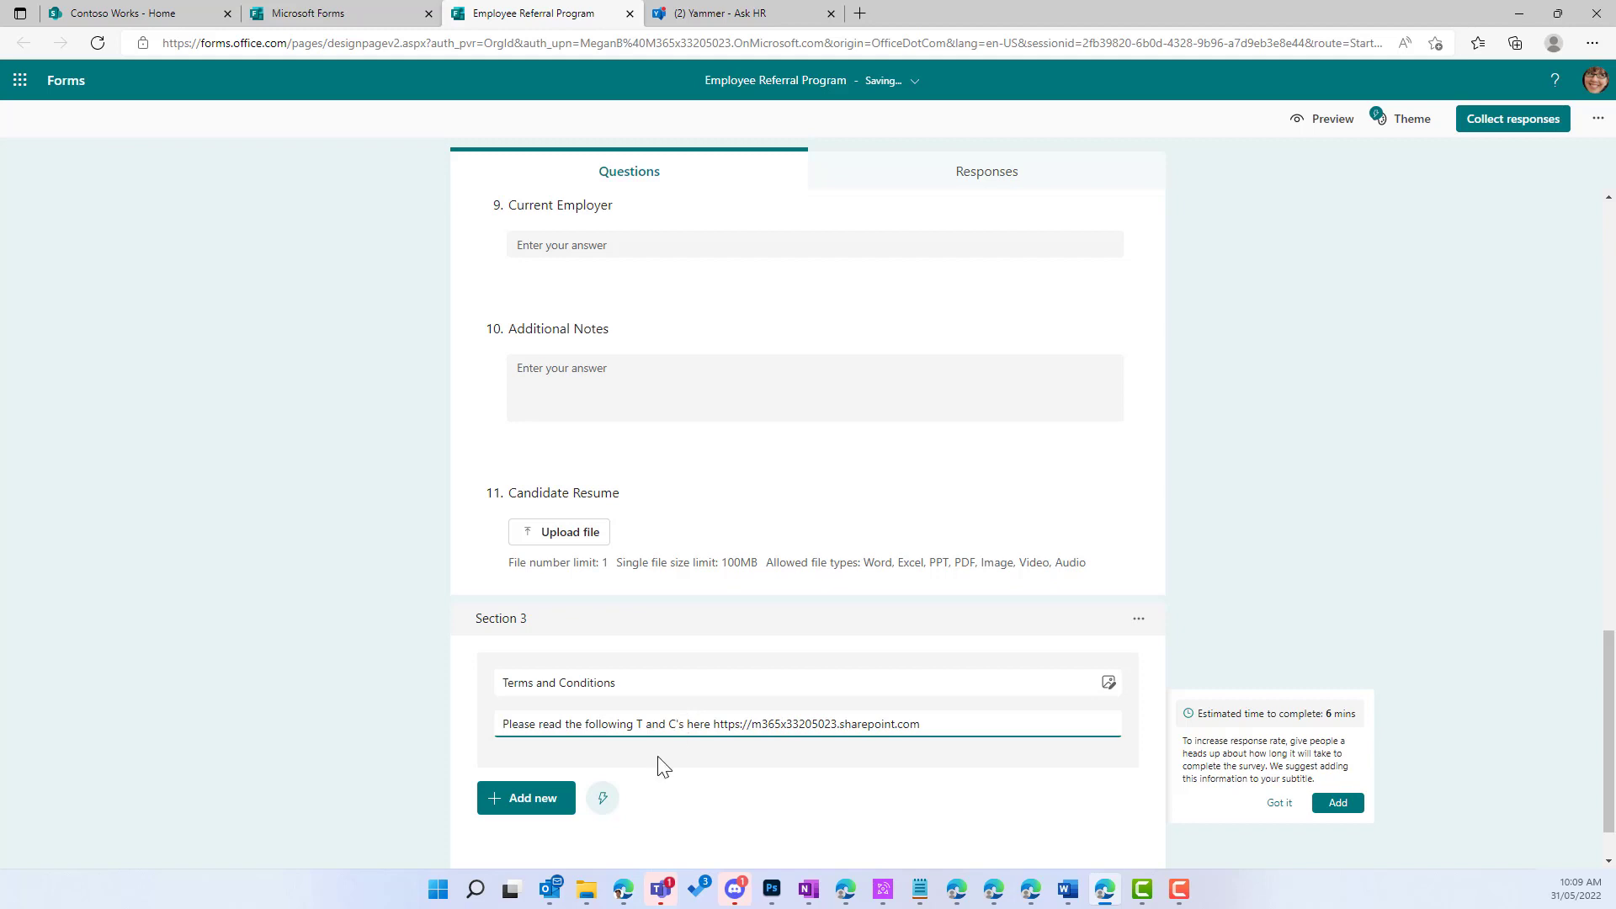
click(547, 799)
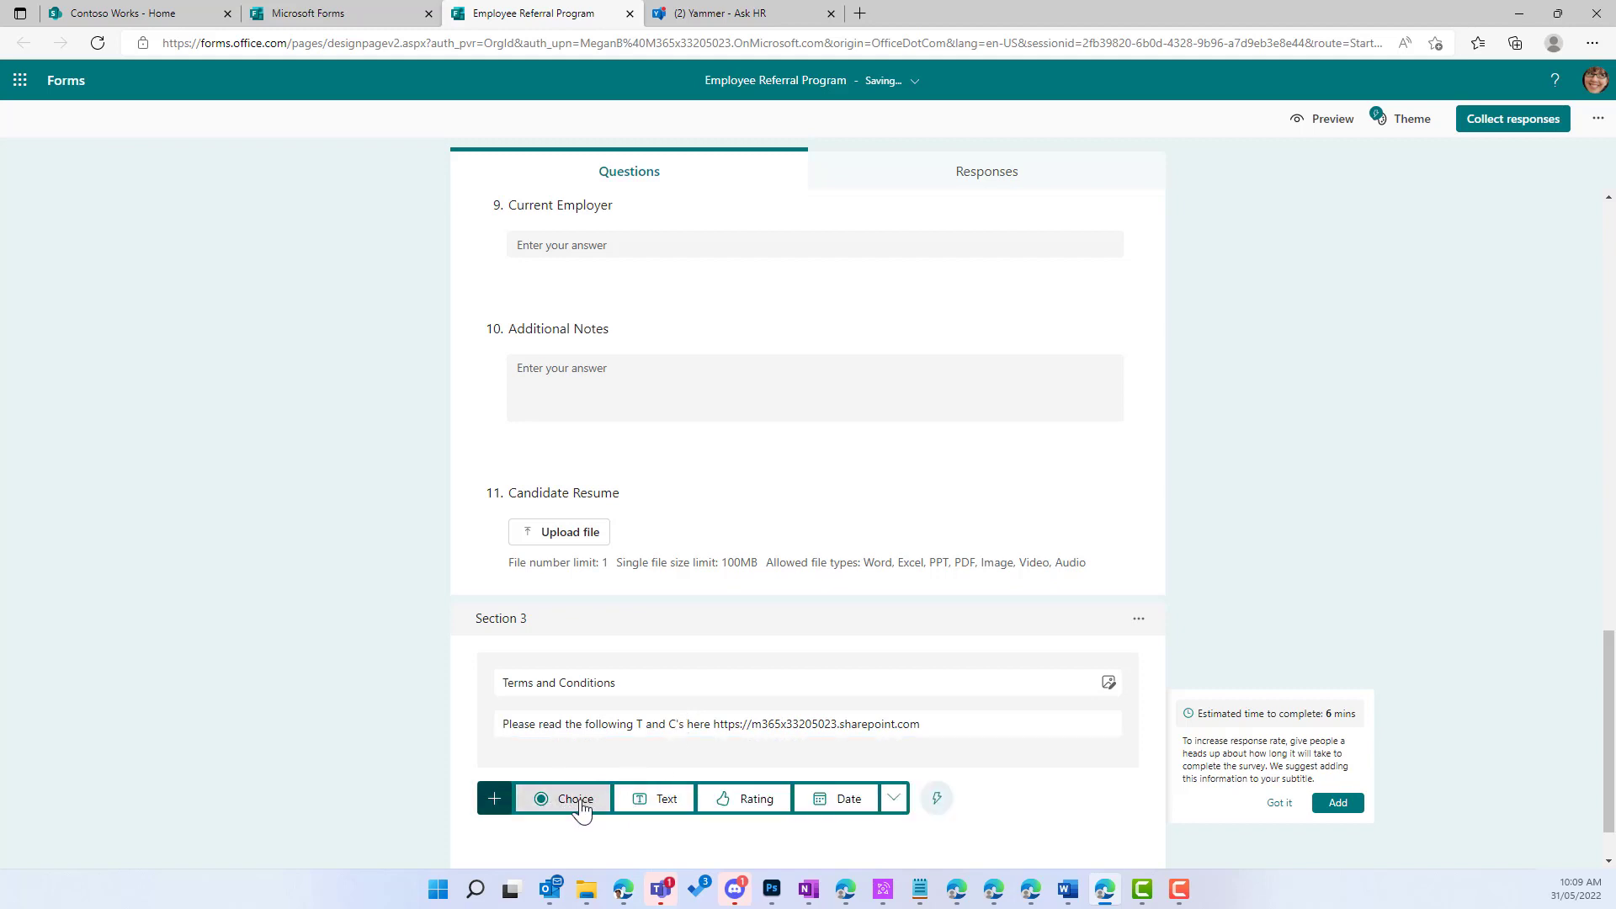
Step: Add a choice question to Section 3 with the options Yes and No
click(574, 800)
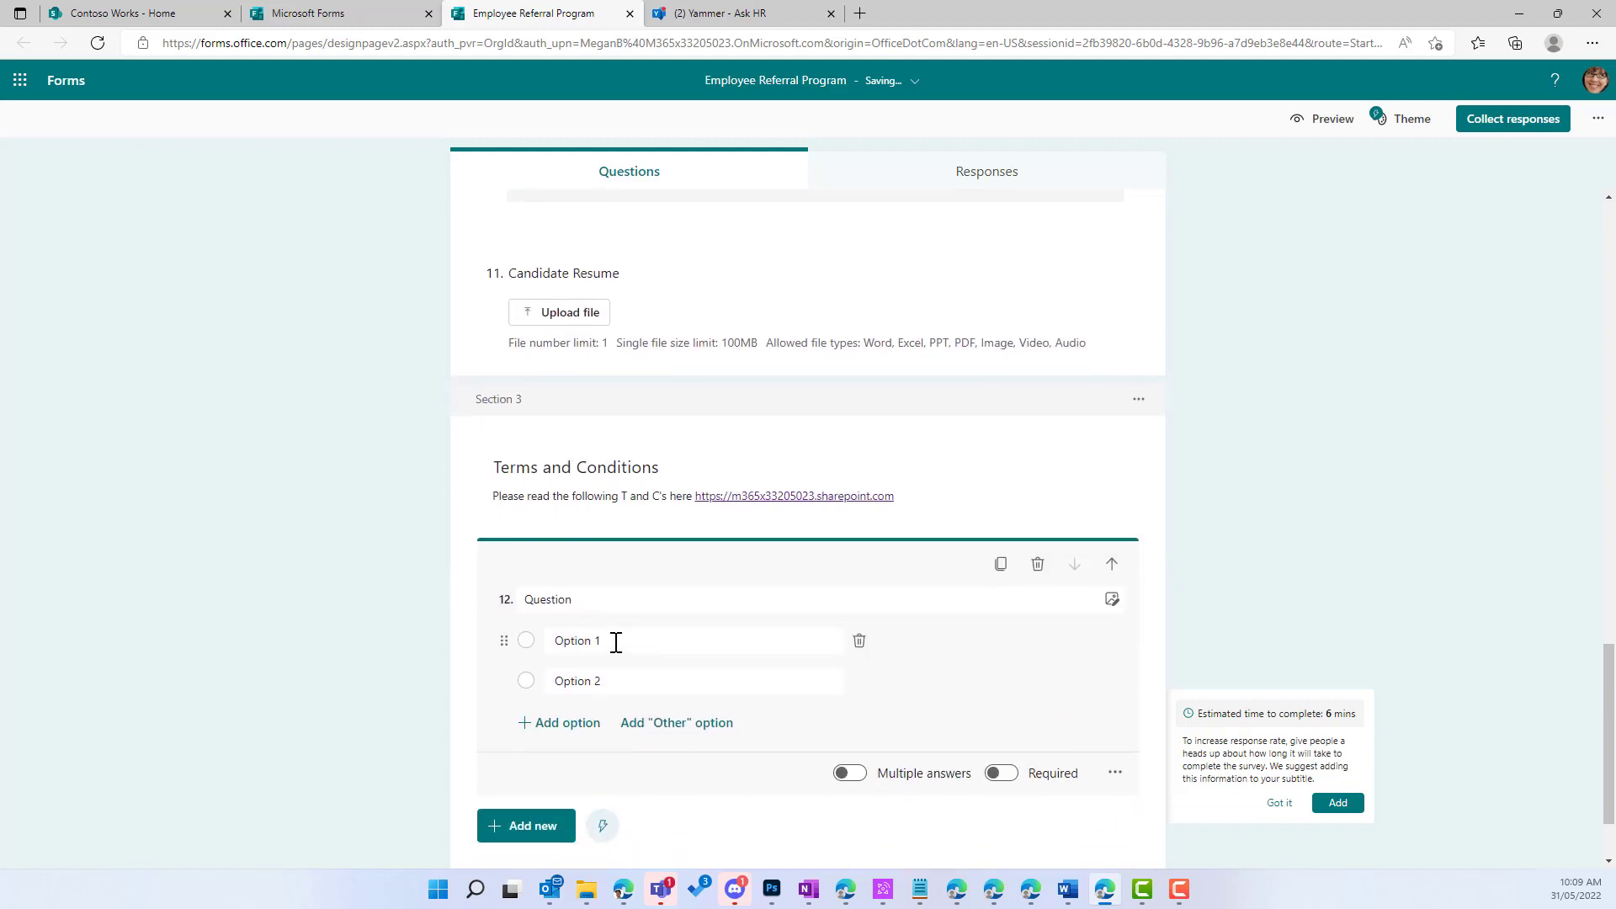
click(616, 642)
text(Yes)
key(Tab)
key(Tab)
text(No)
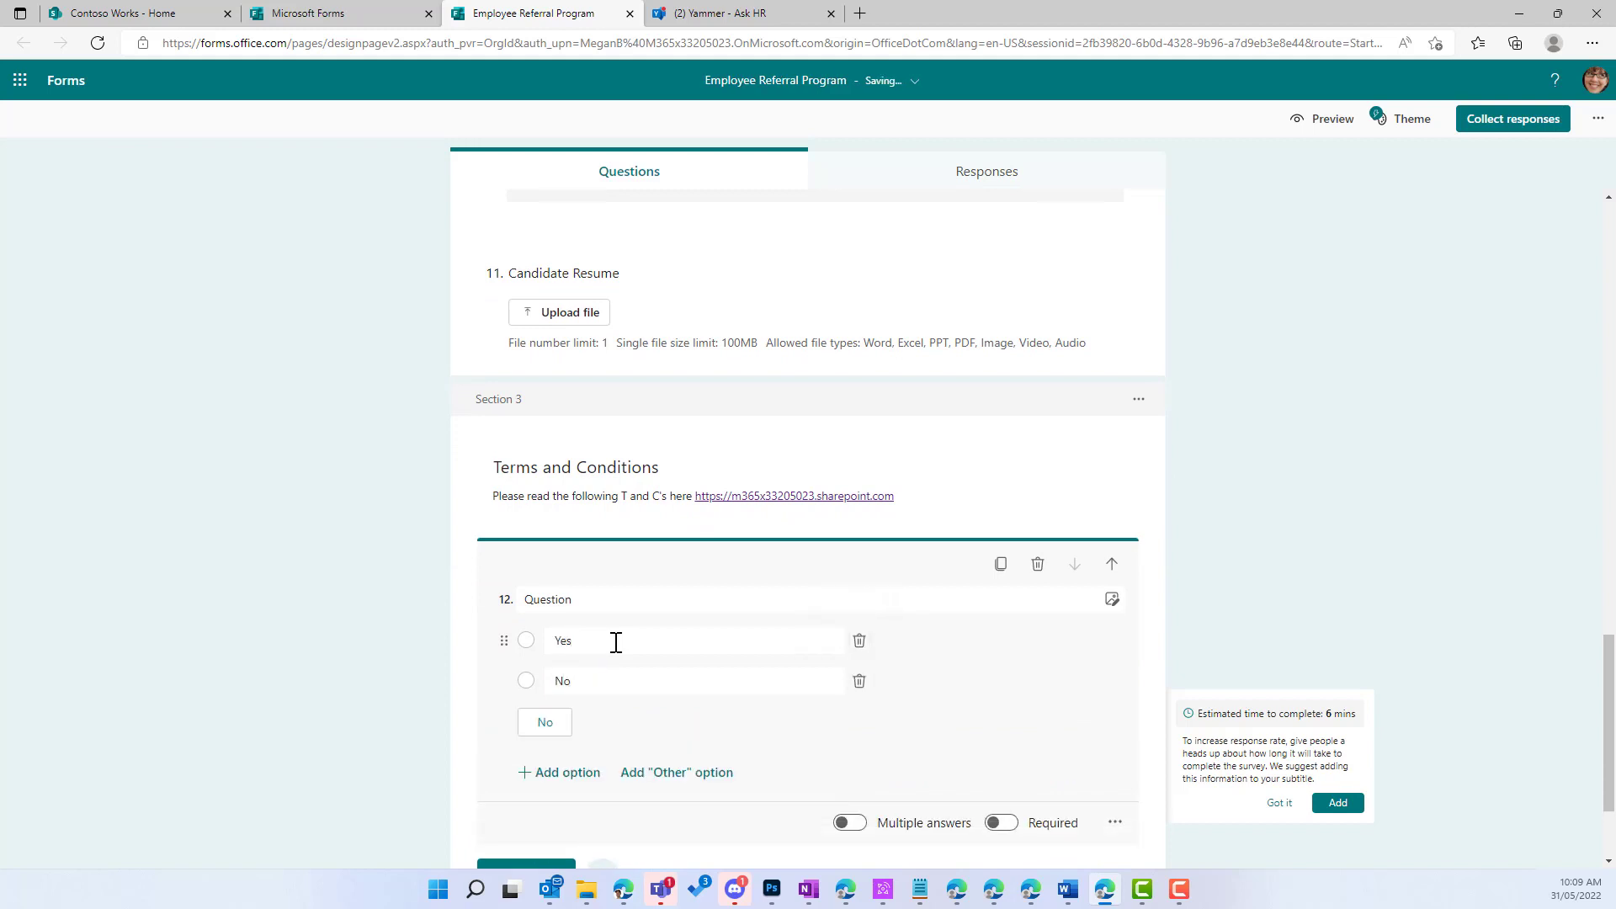
Step: Title question 12 'I have read and agree to the Terms and Conditions of the Referral Program'
click(600, 600)
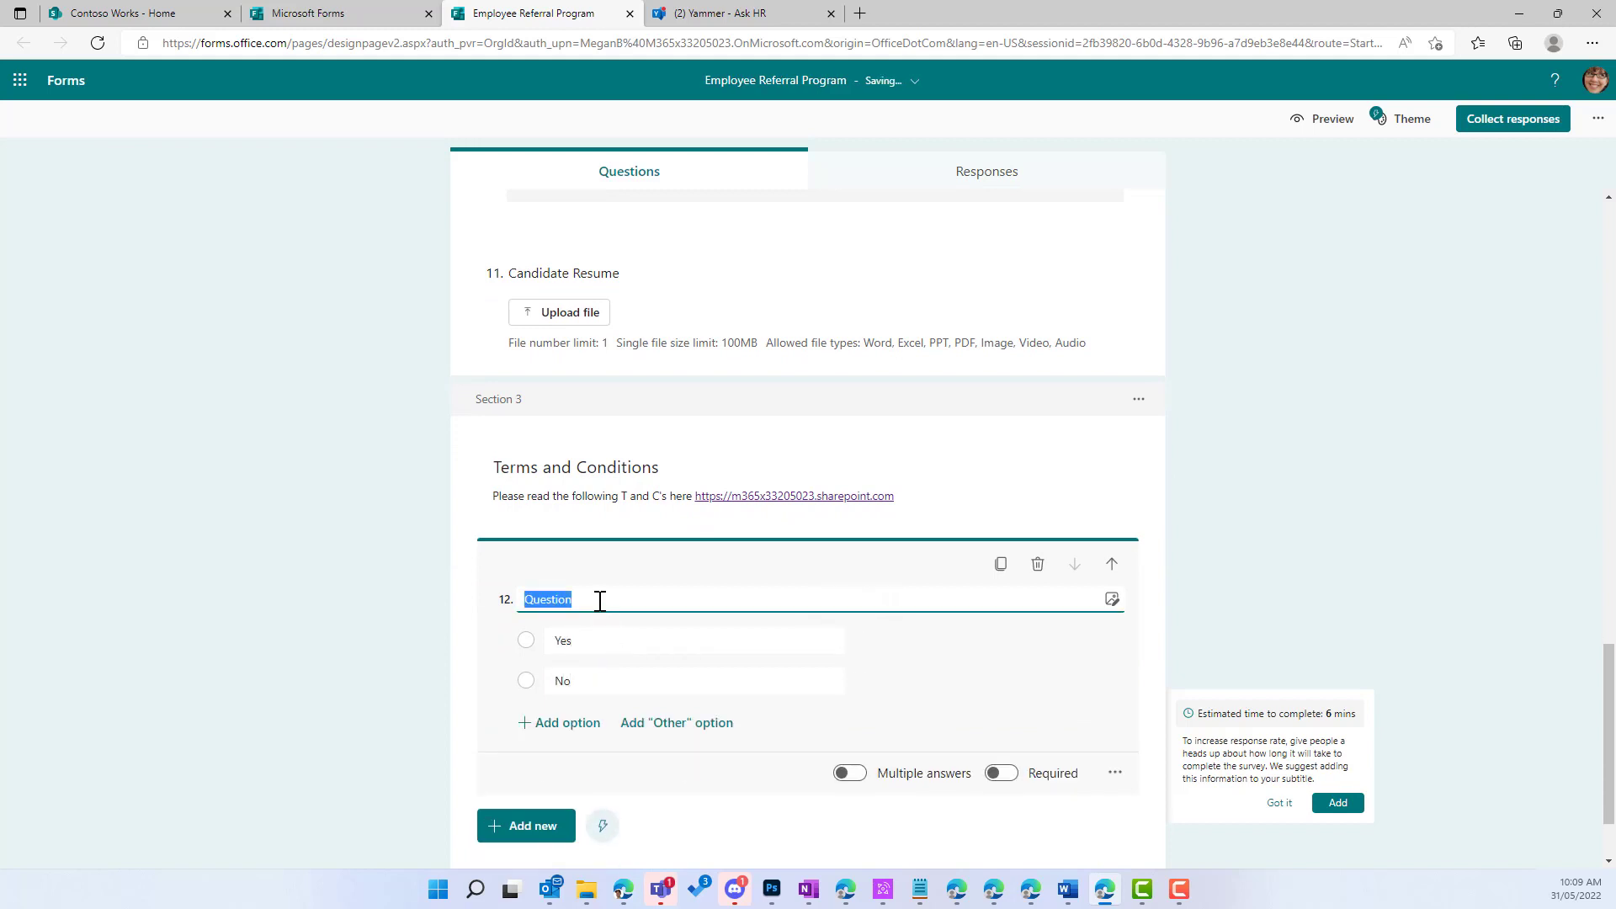
text(H)
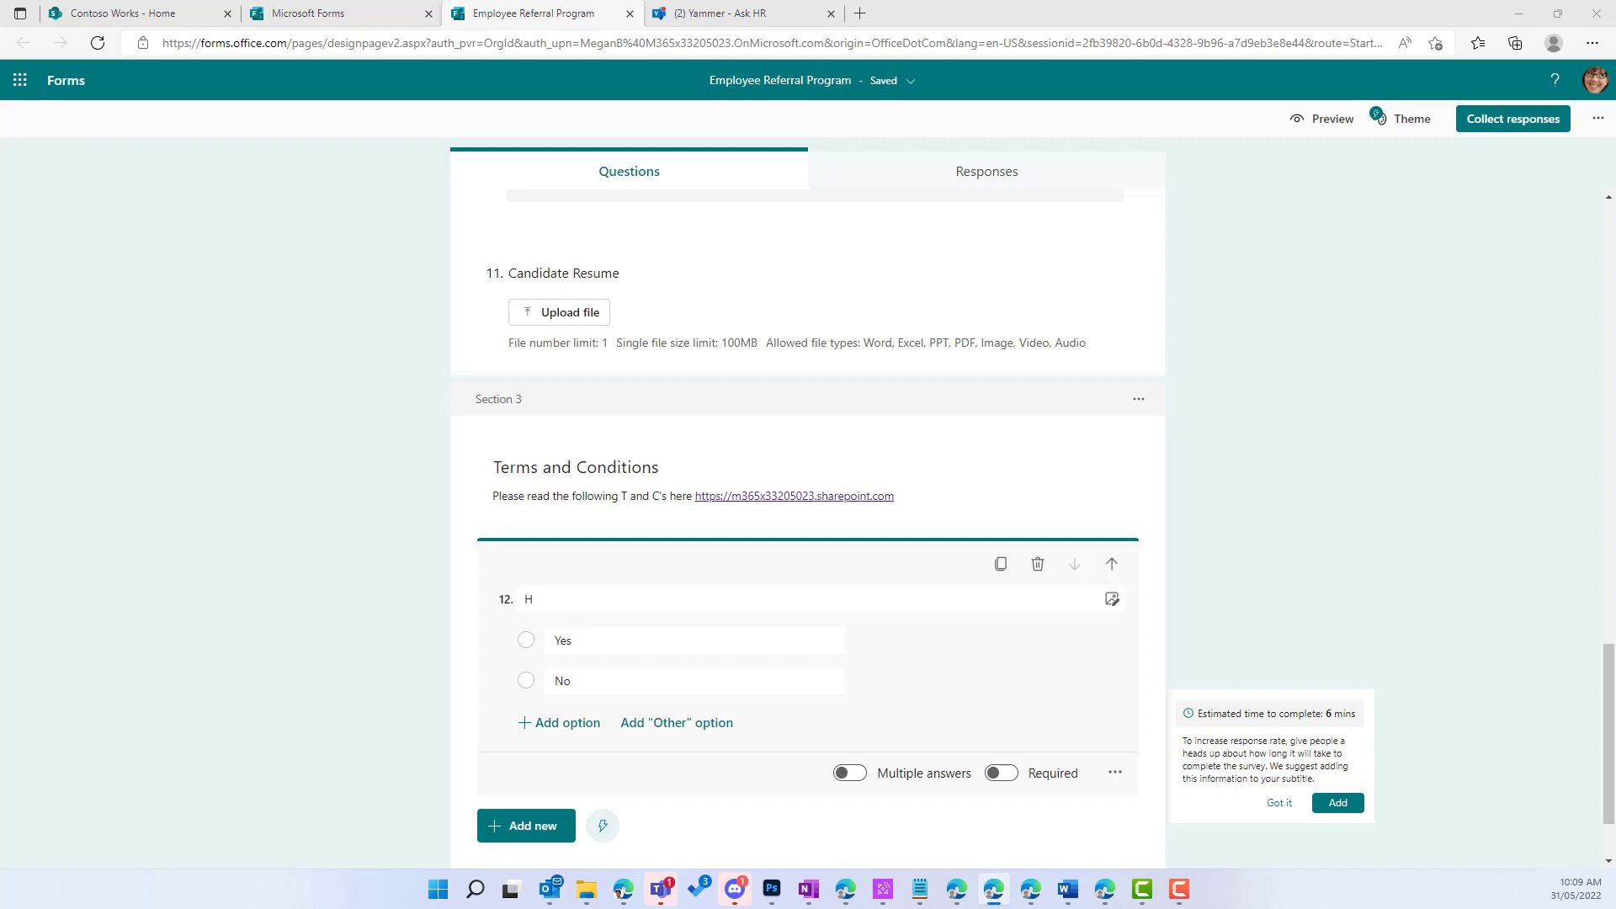
click(634, 586)
key(ctrl+a)
text(I have read and agree to the Terms and Conditions of the Nelson Alexander Employee Referral Program)
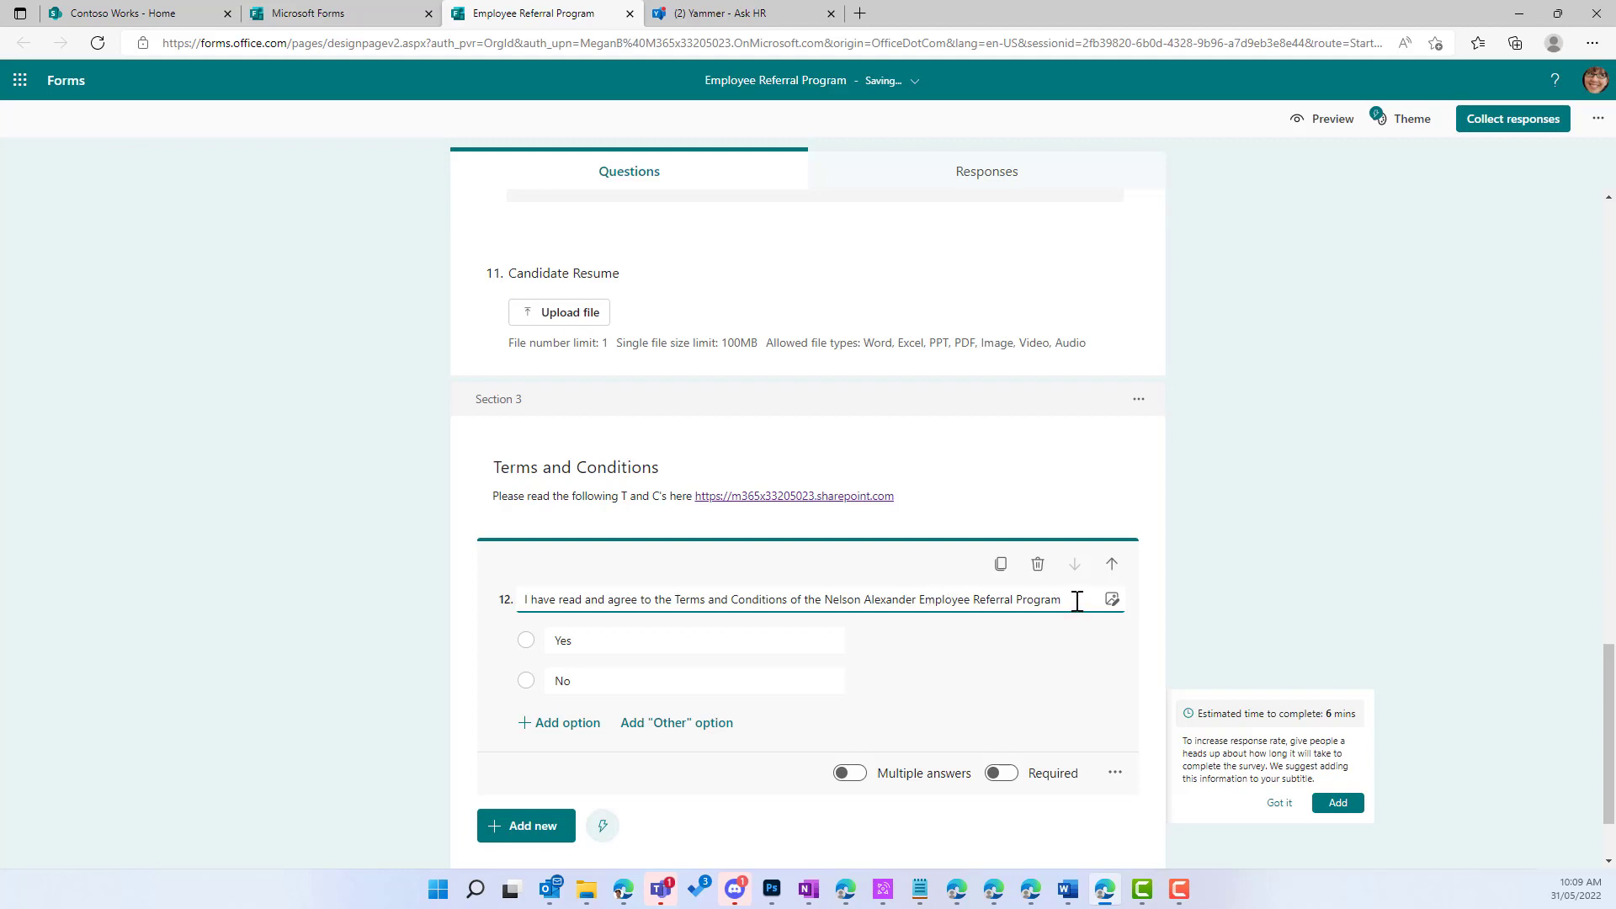
drag(1077, 603, 494, 602)
key(BackSpace)
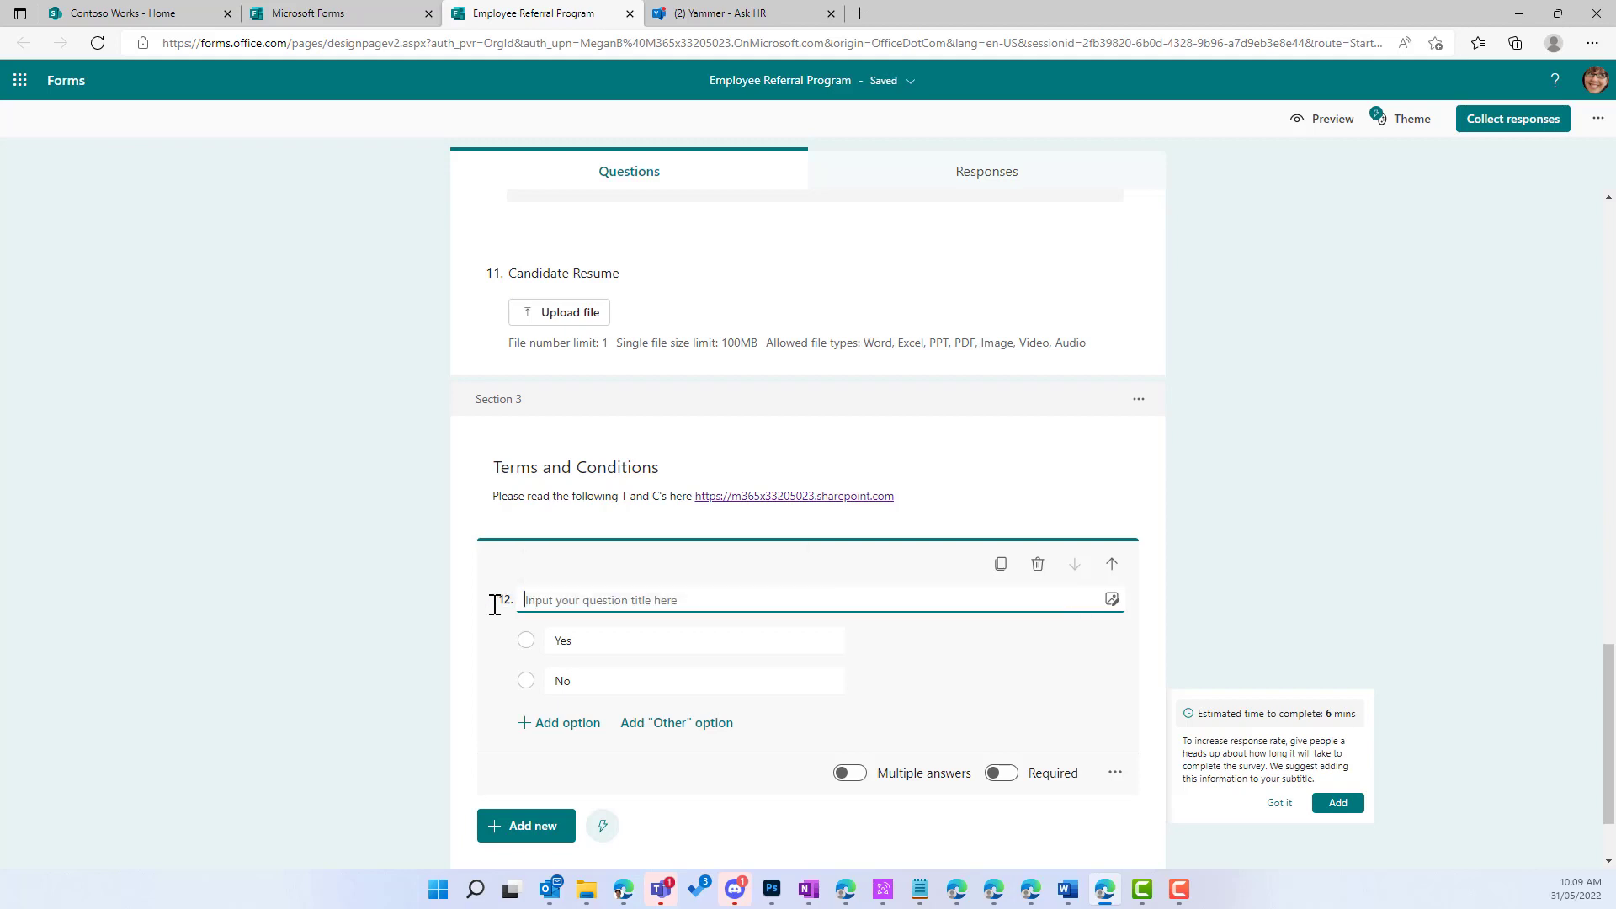
key(alt+Tab)
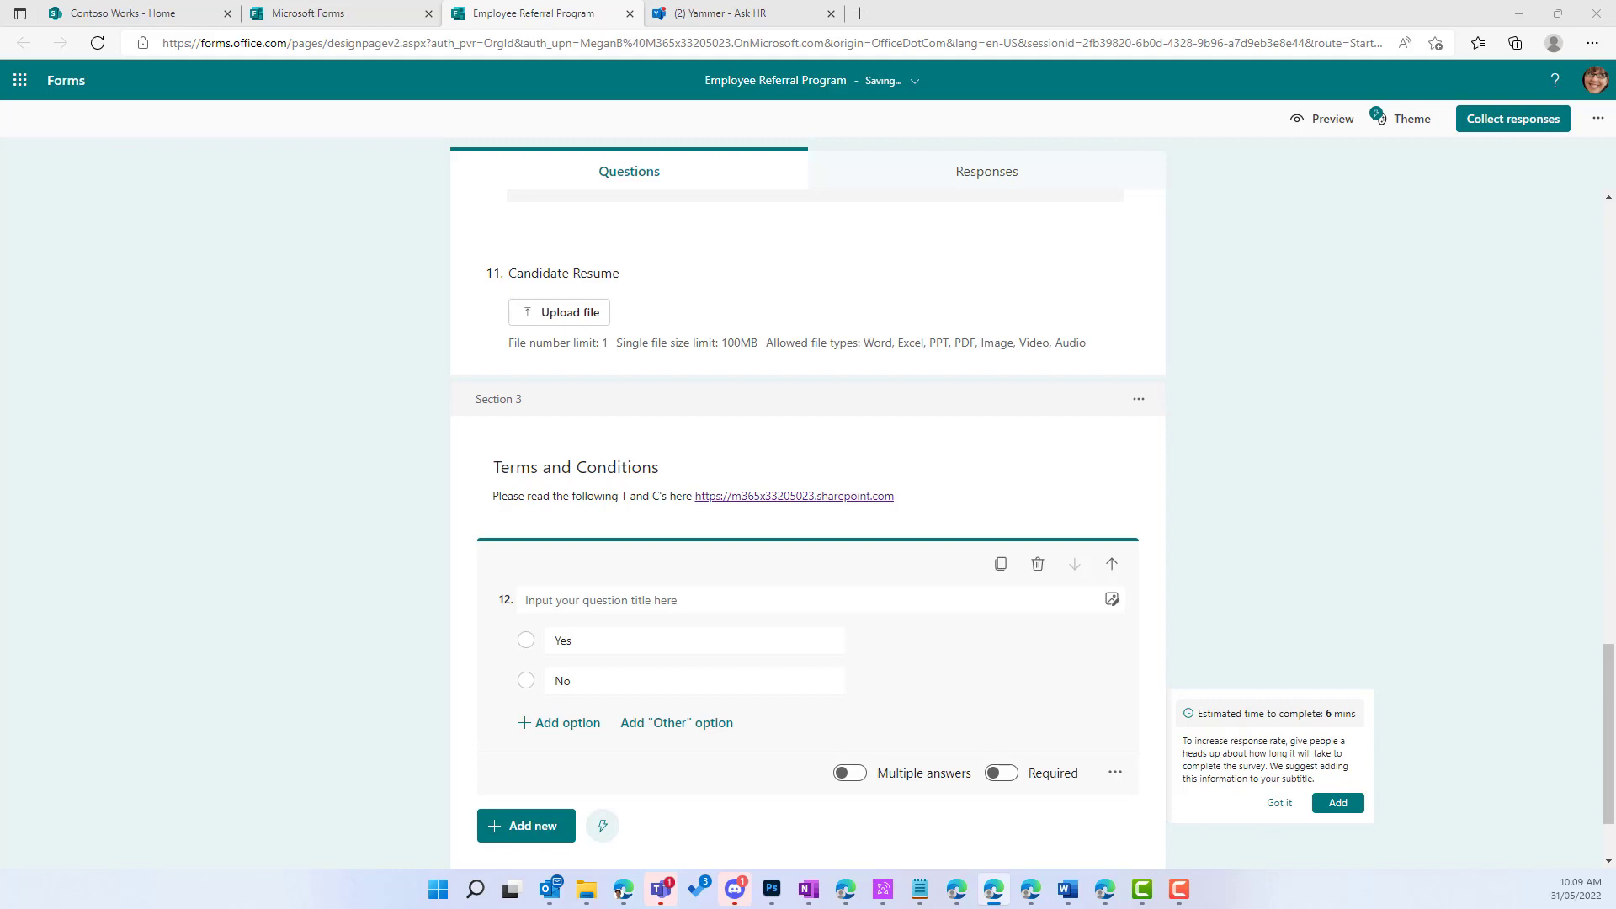
key(alt+Tab)
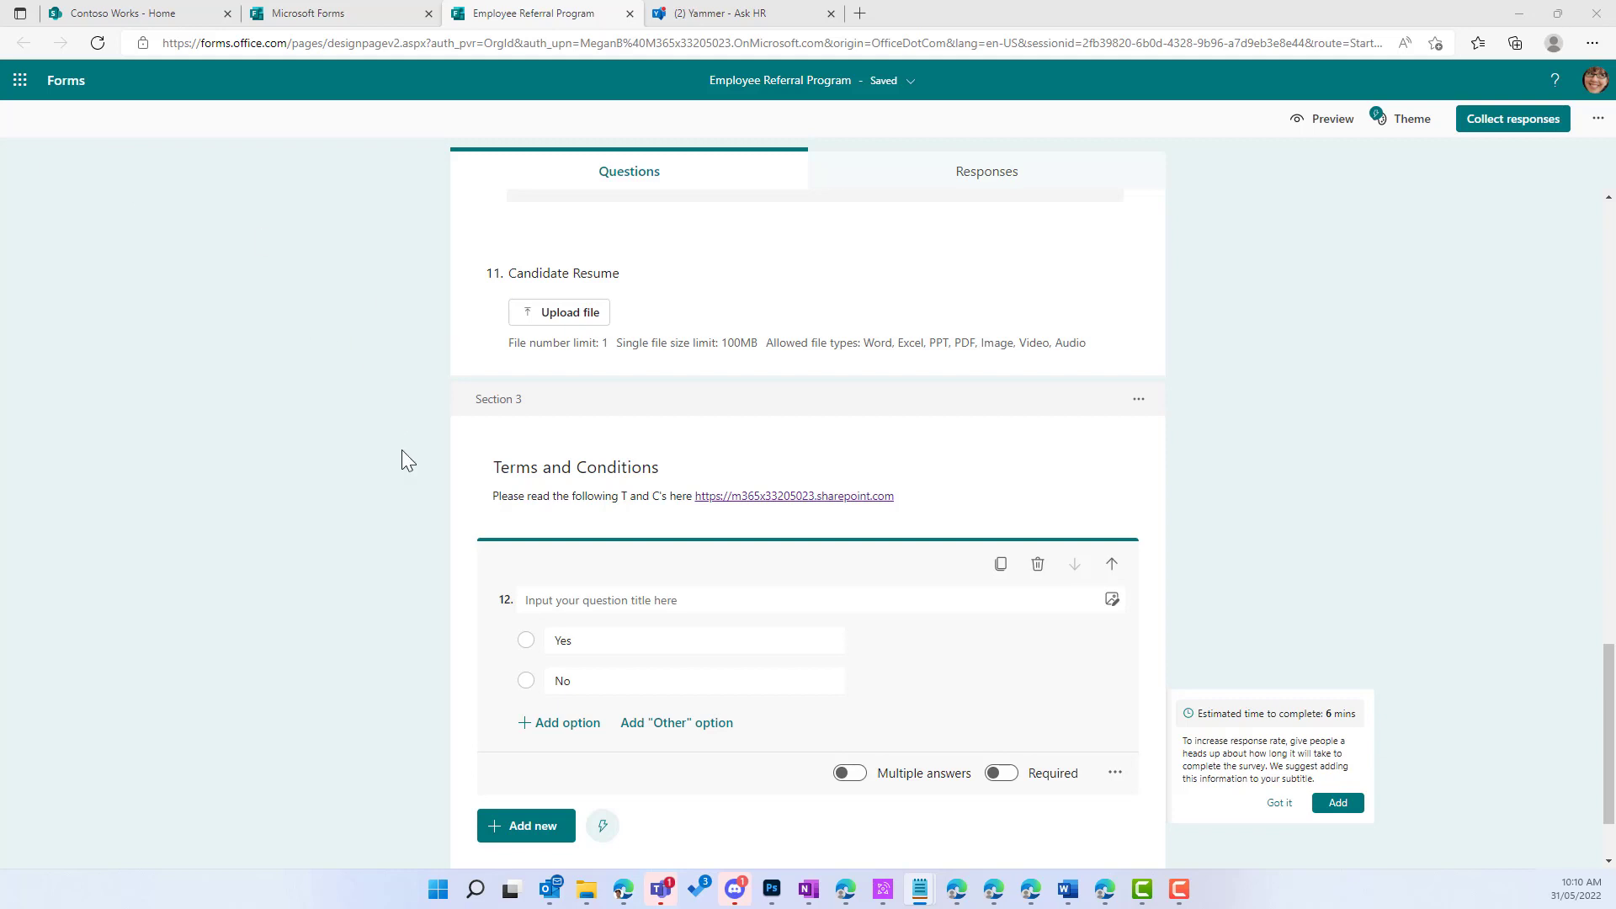
click(564, 600)
click(584, 599)
text(I have read and agree to the Terms and Conditions of the Referral Program)
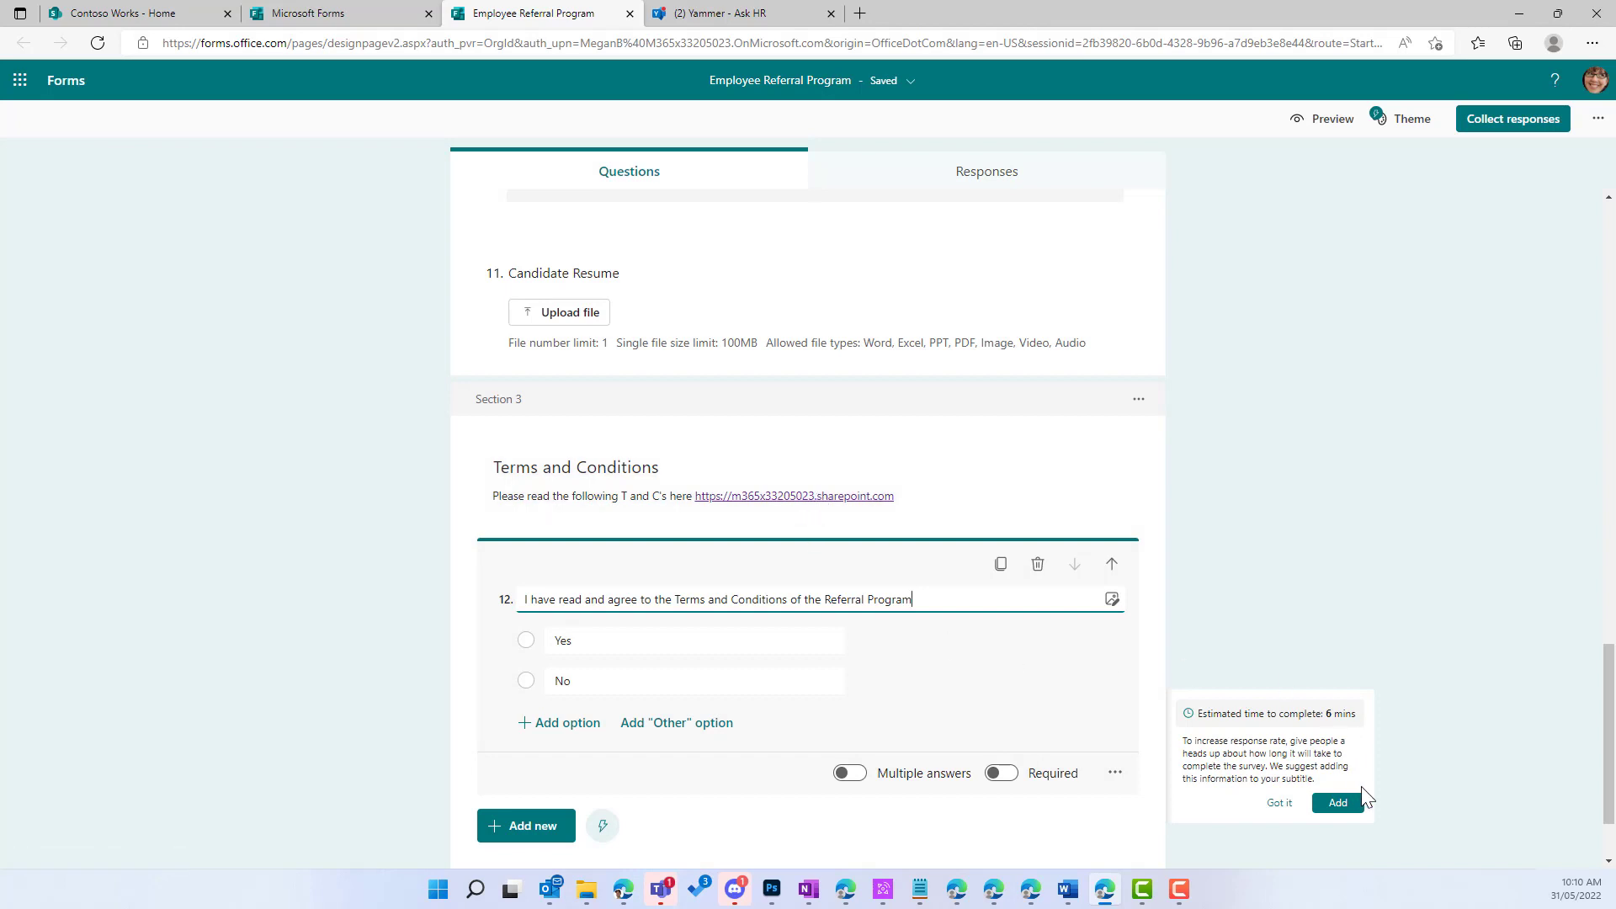
click(1273, 805)
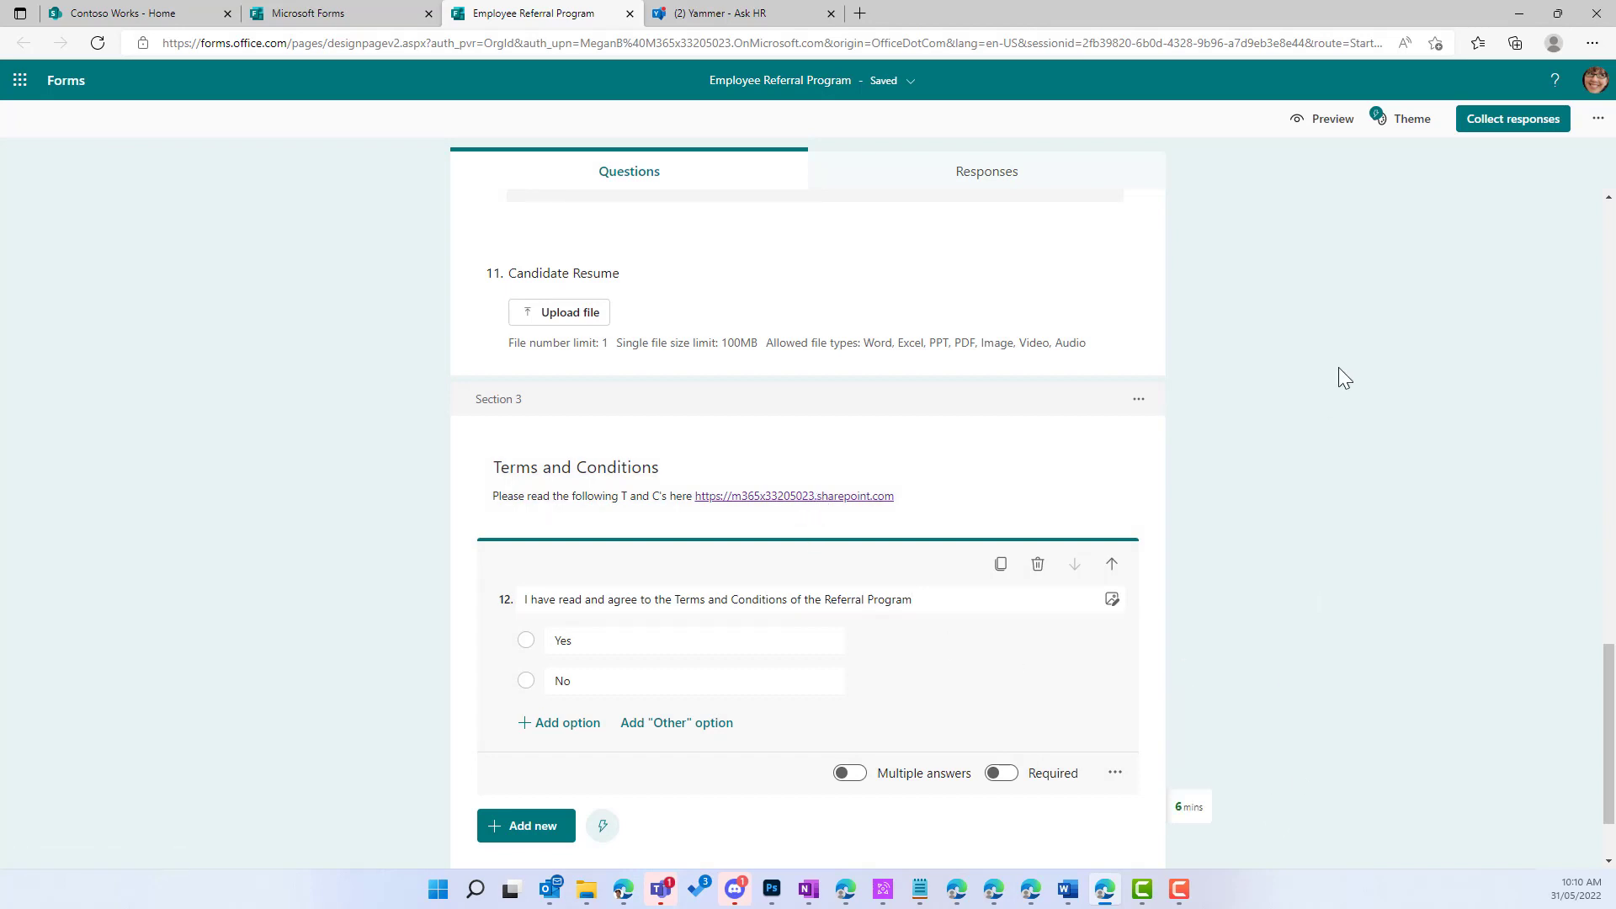
click(1312, 127)
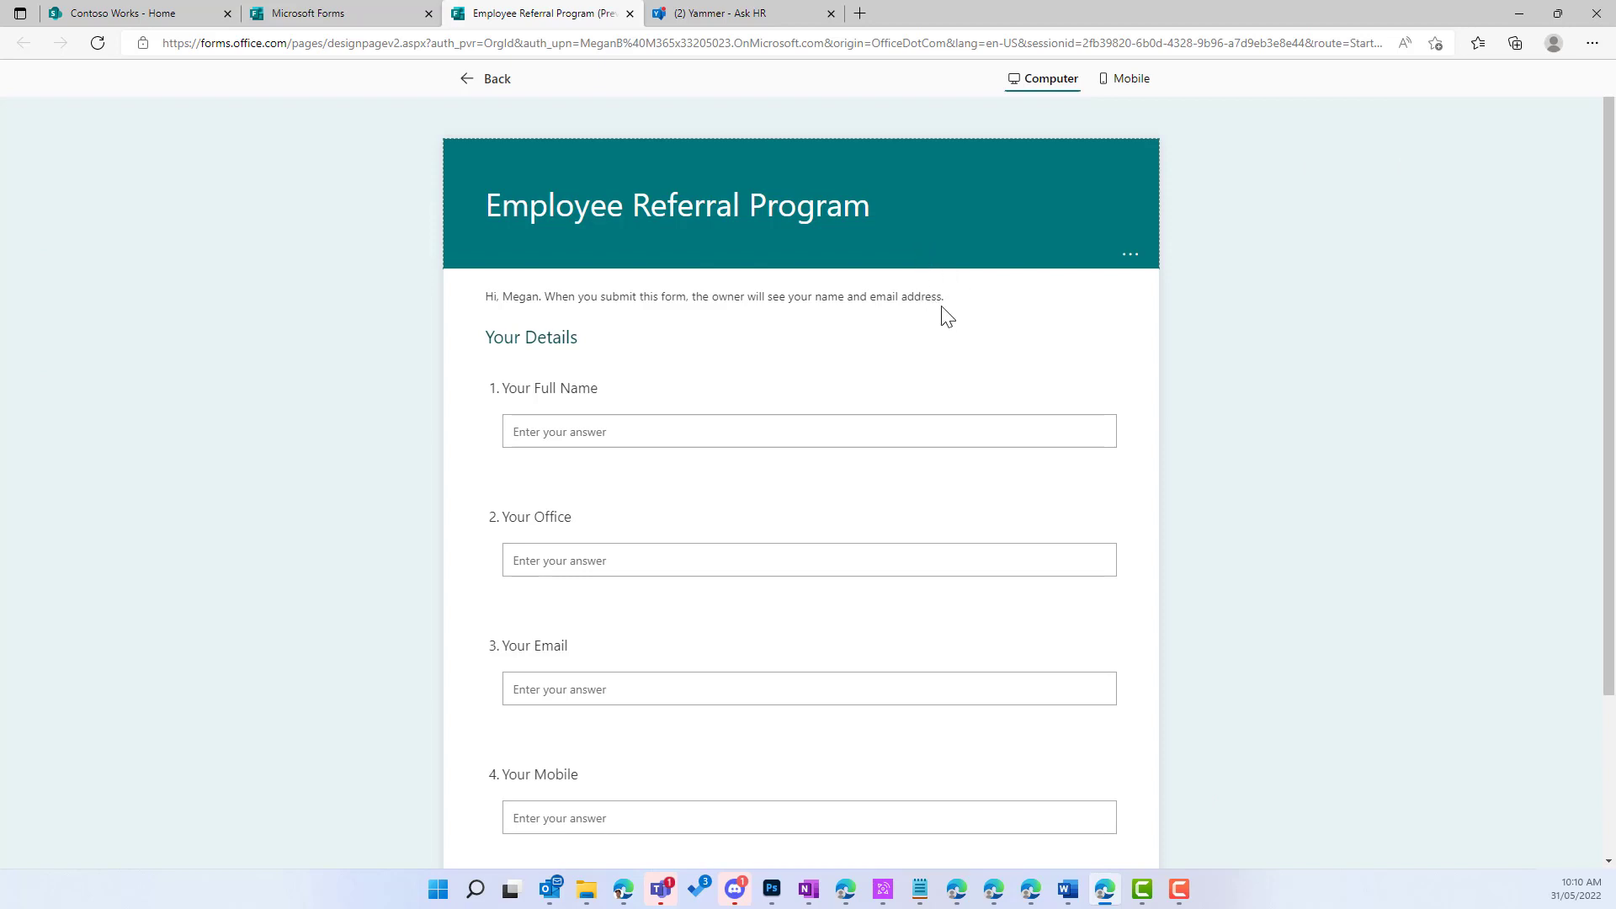
scroll(944, 316, down, 2)
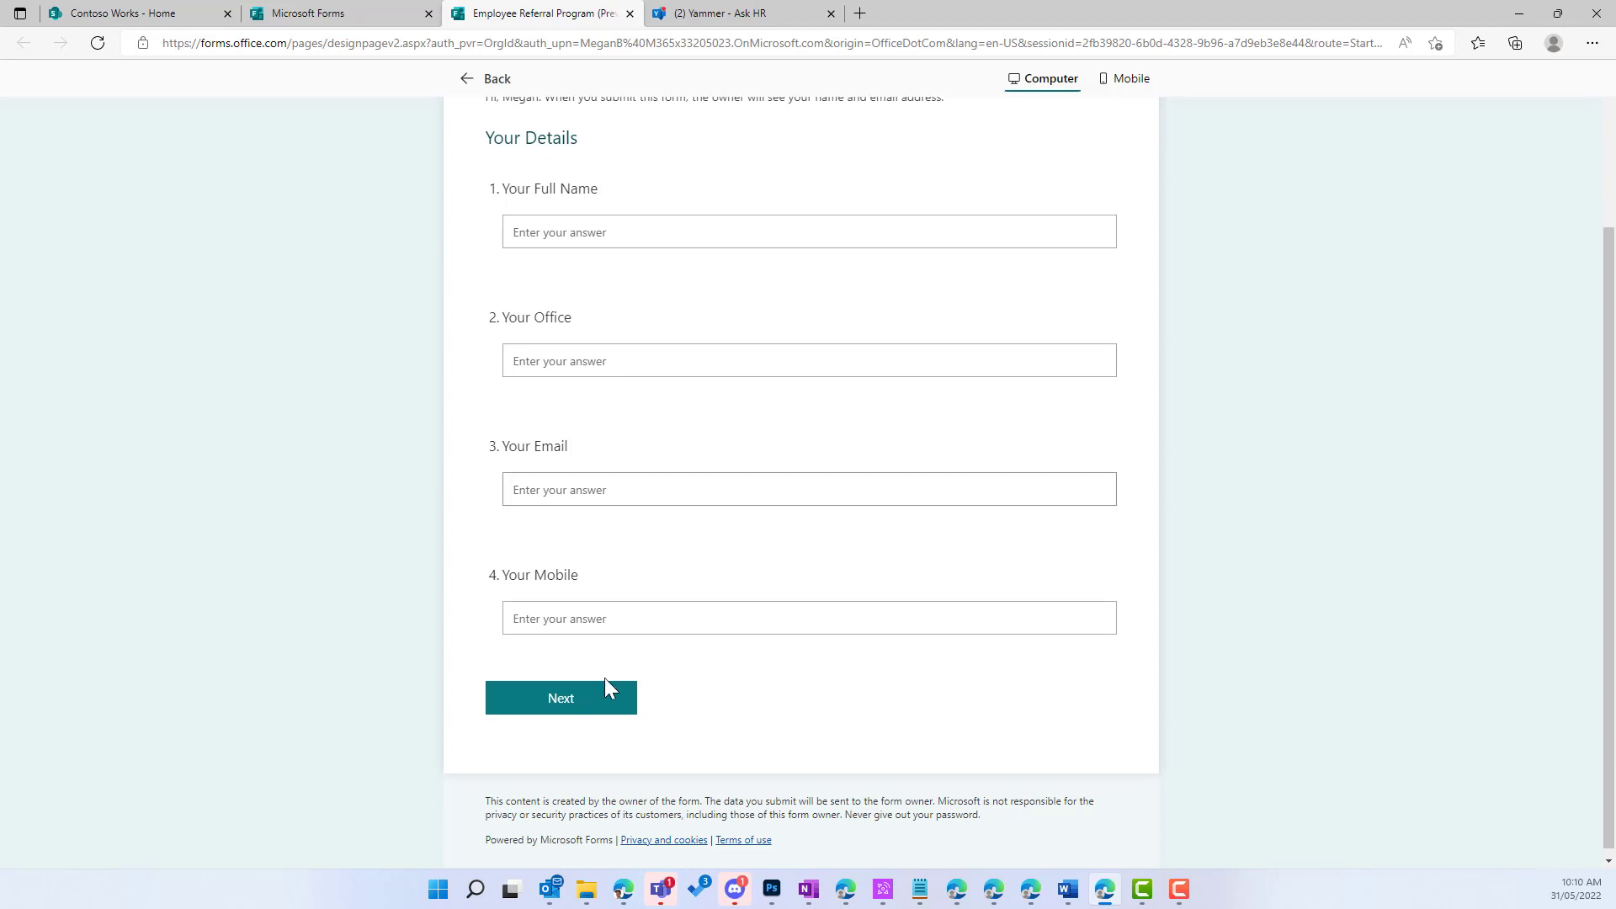
click(567, 712)
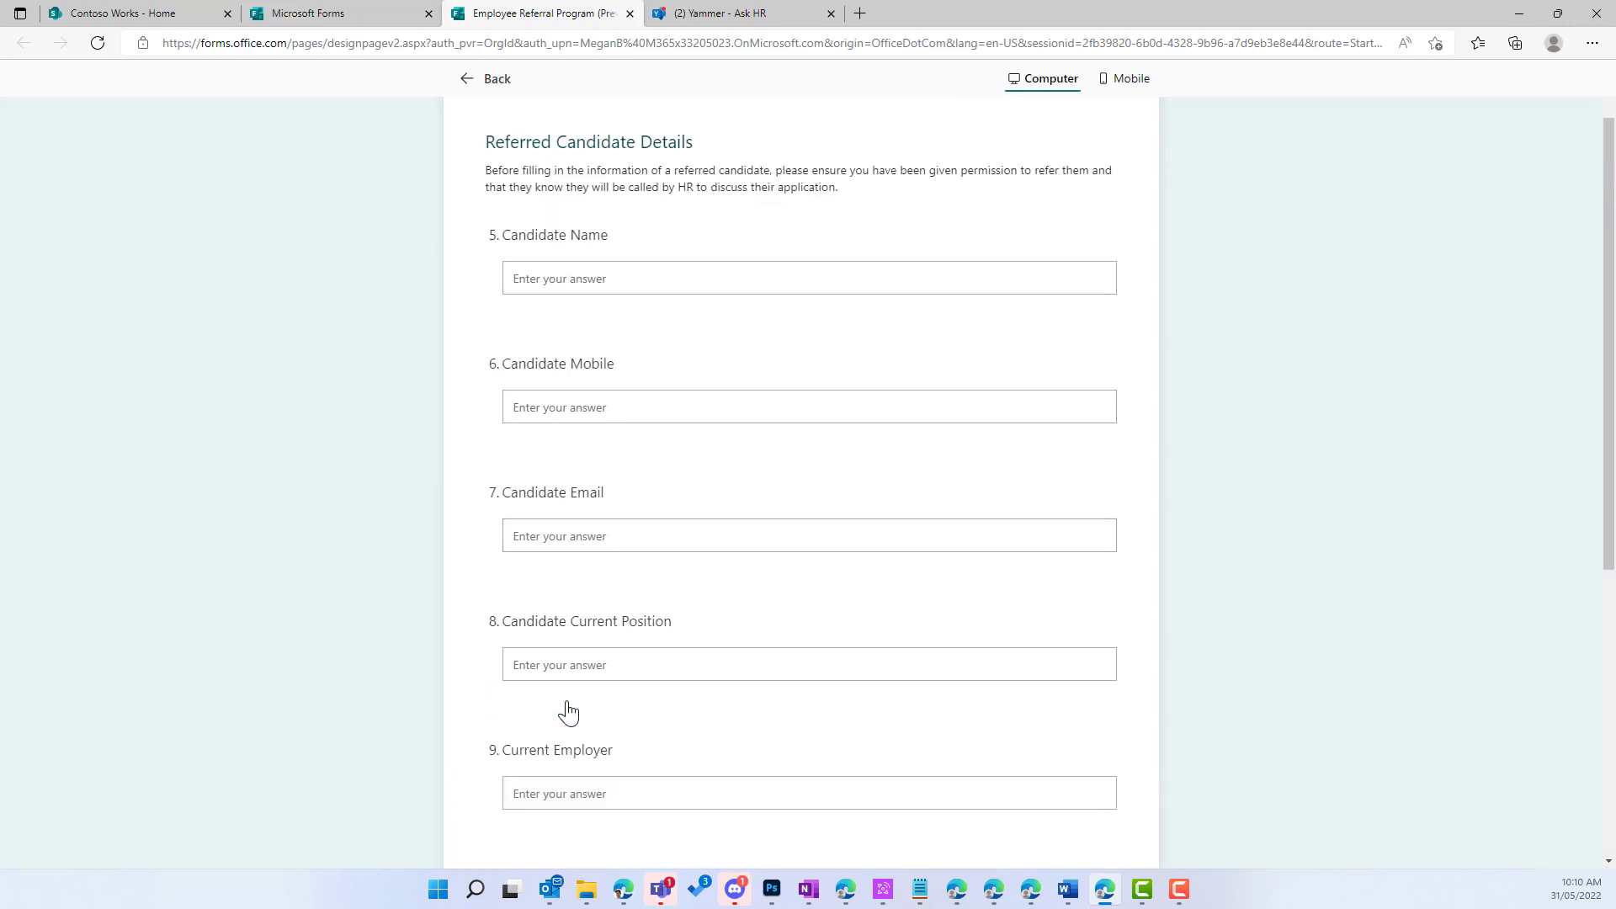
drag(487, 141, 677, 142)
scroll(890, 394, down, 1)
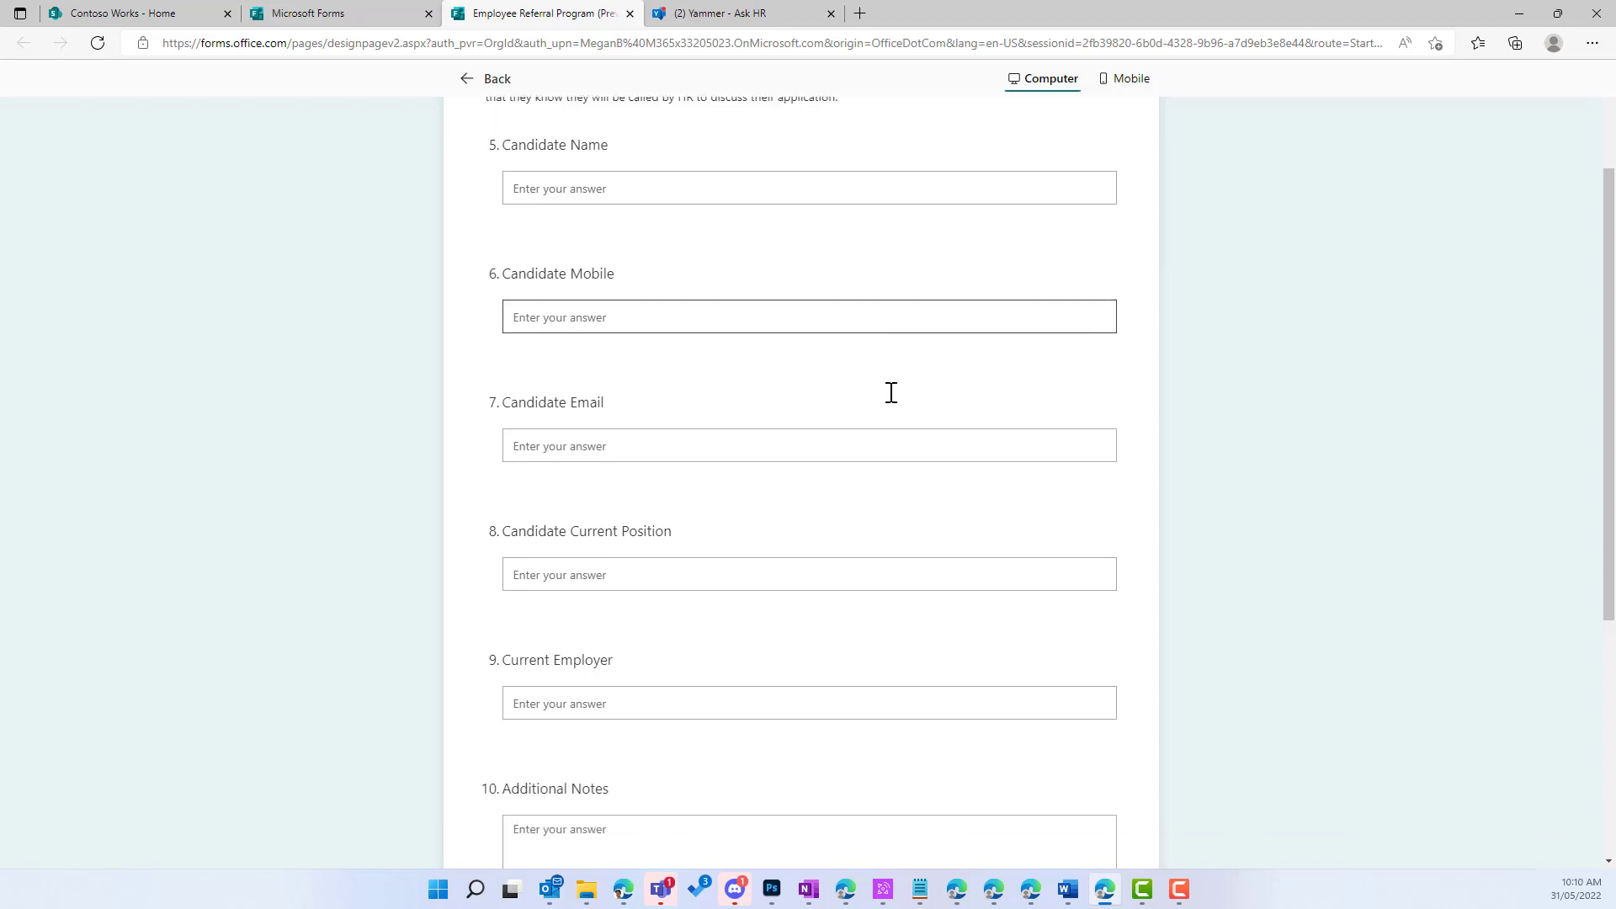
scroll(688, 215, down, 2)
scroll(689, 221, down, 2)
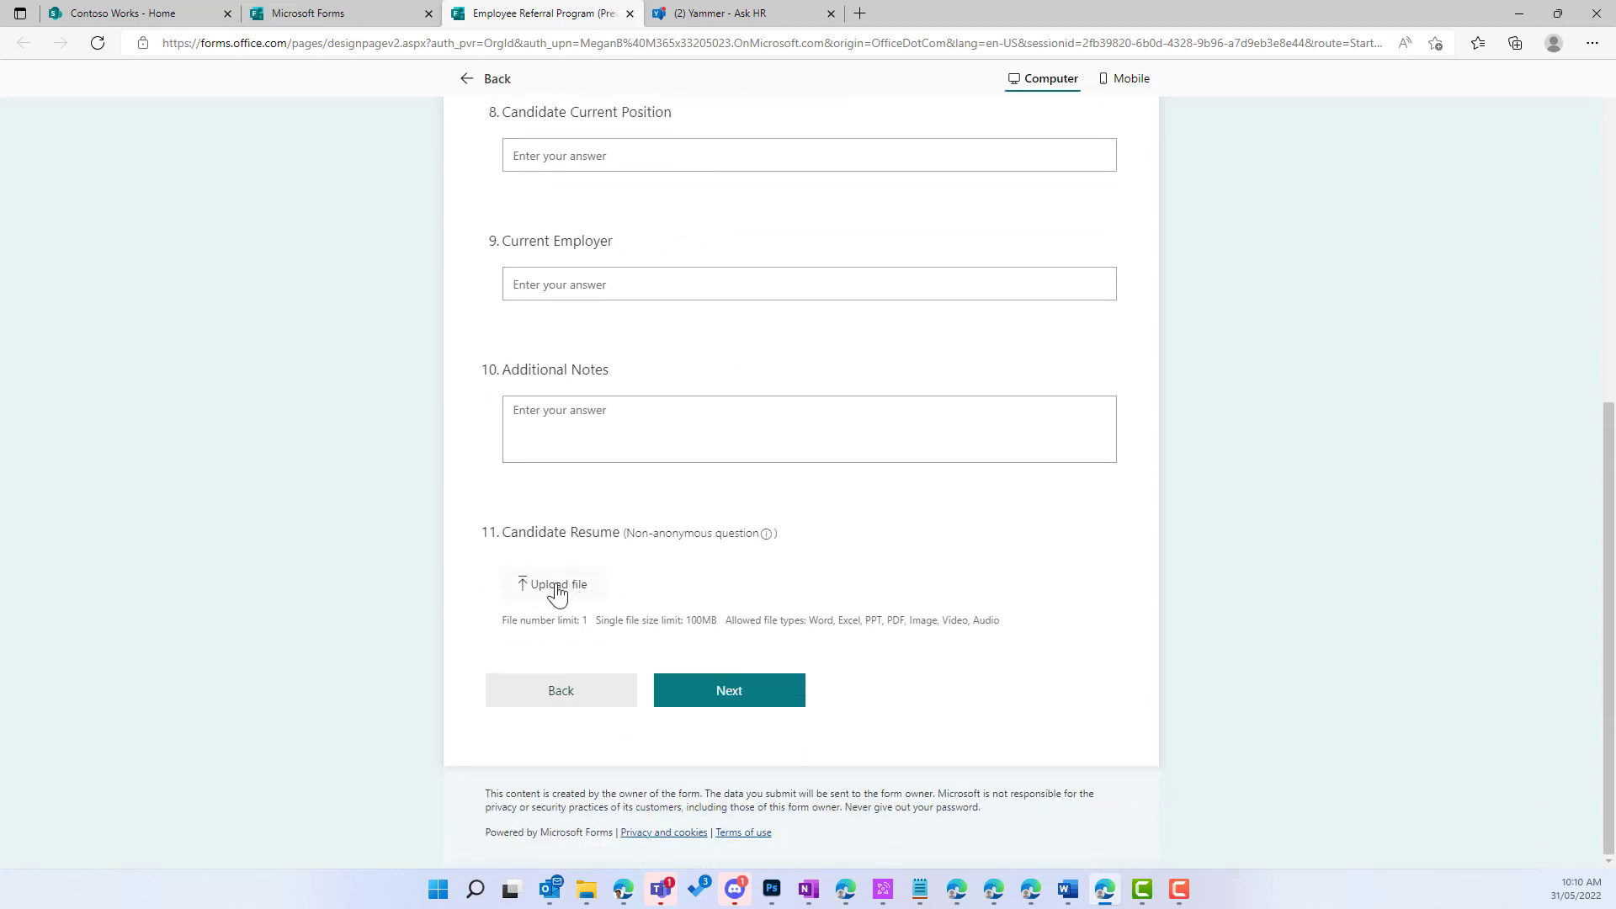
click(750, 700)
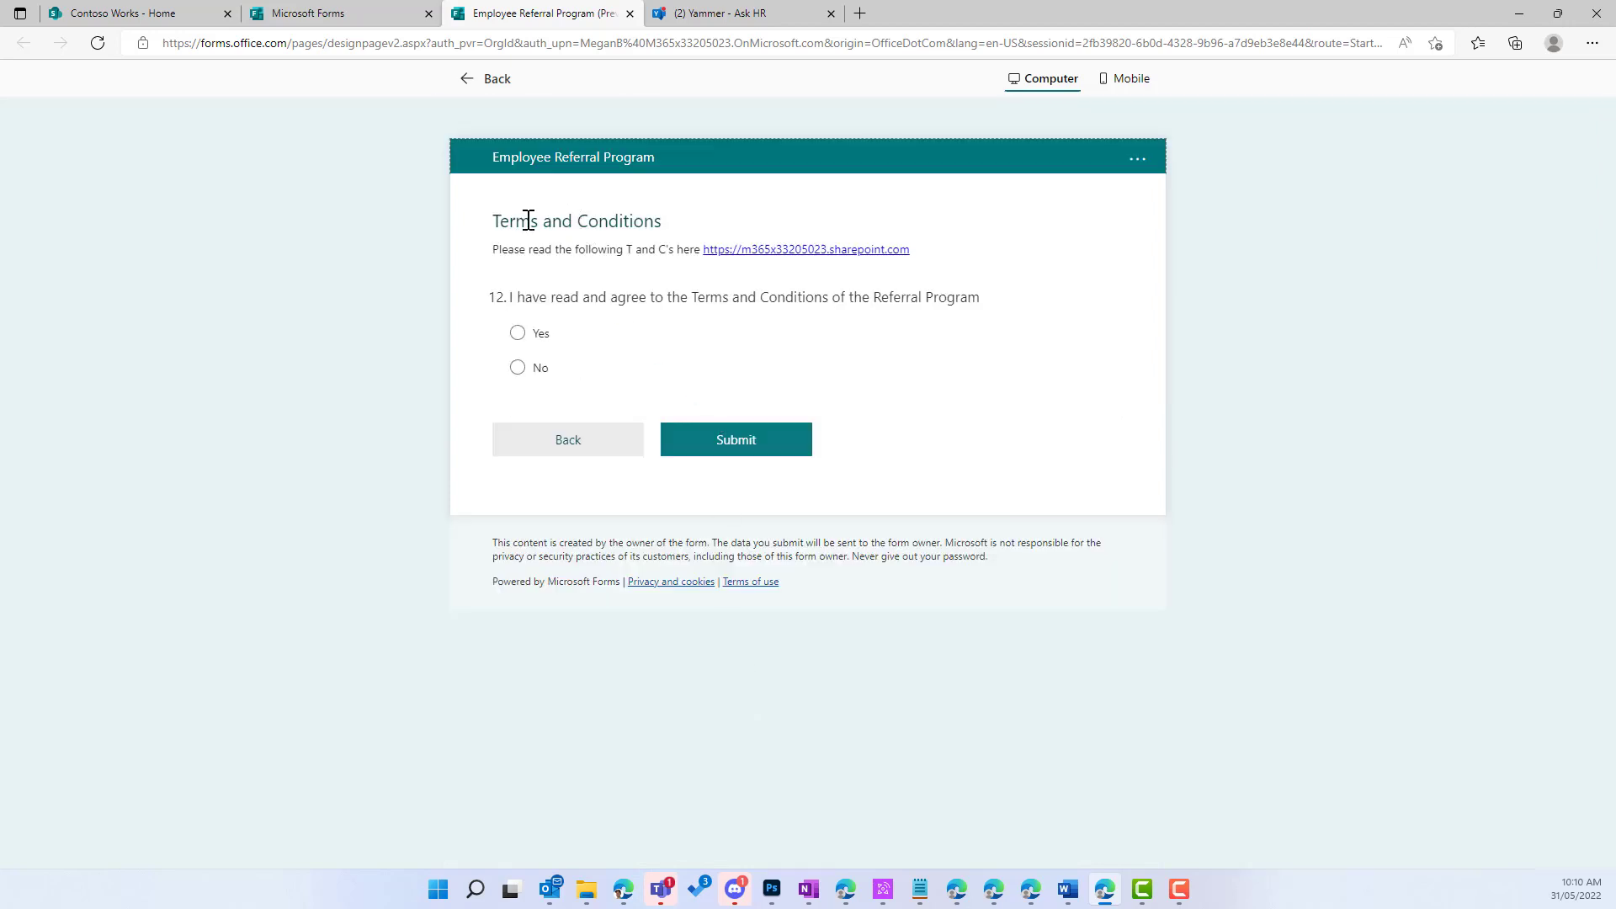
drag(492, 221, 598, 221)
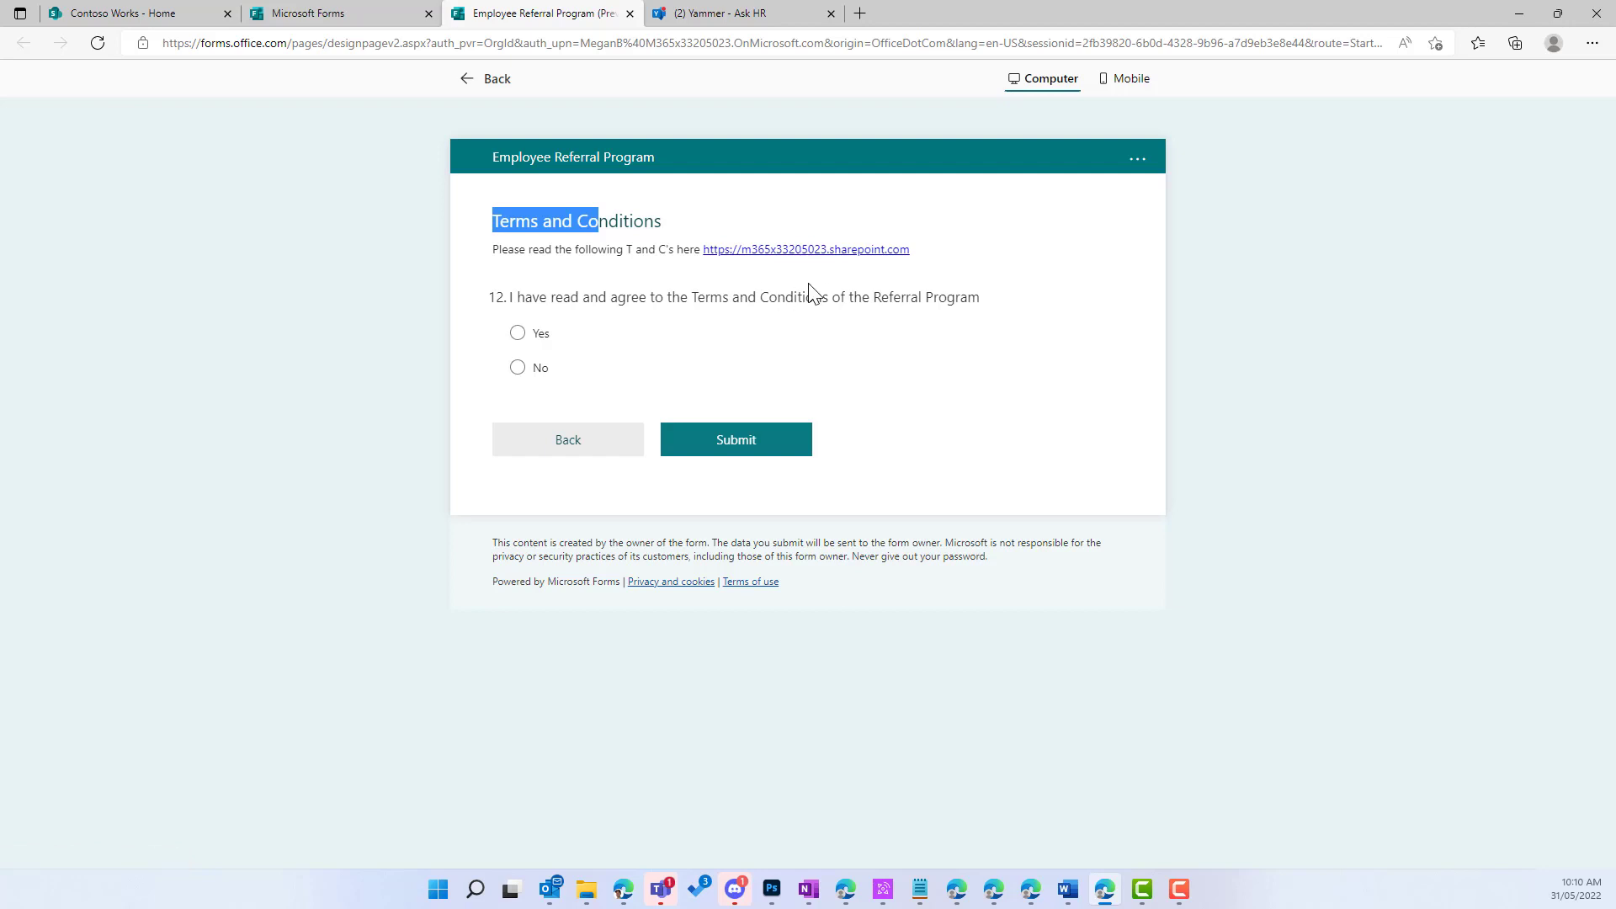
click(496, 87)
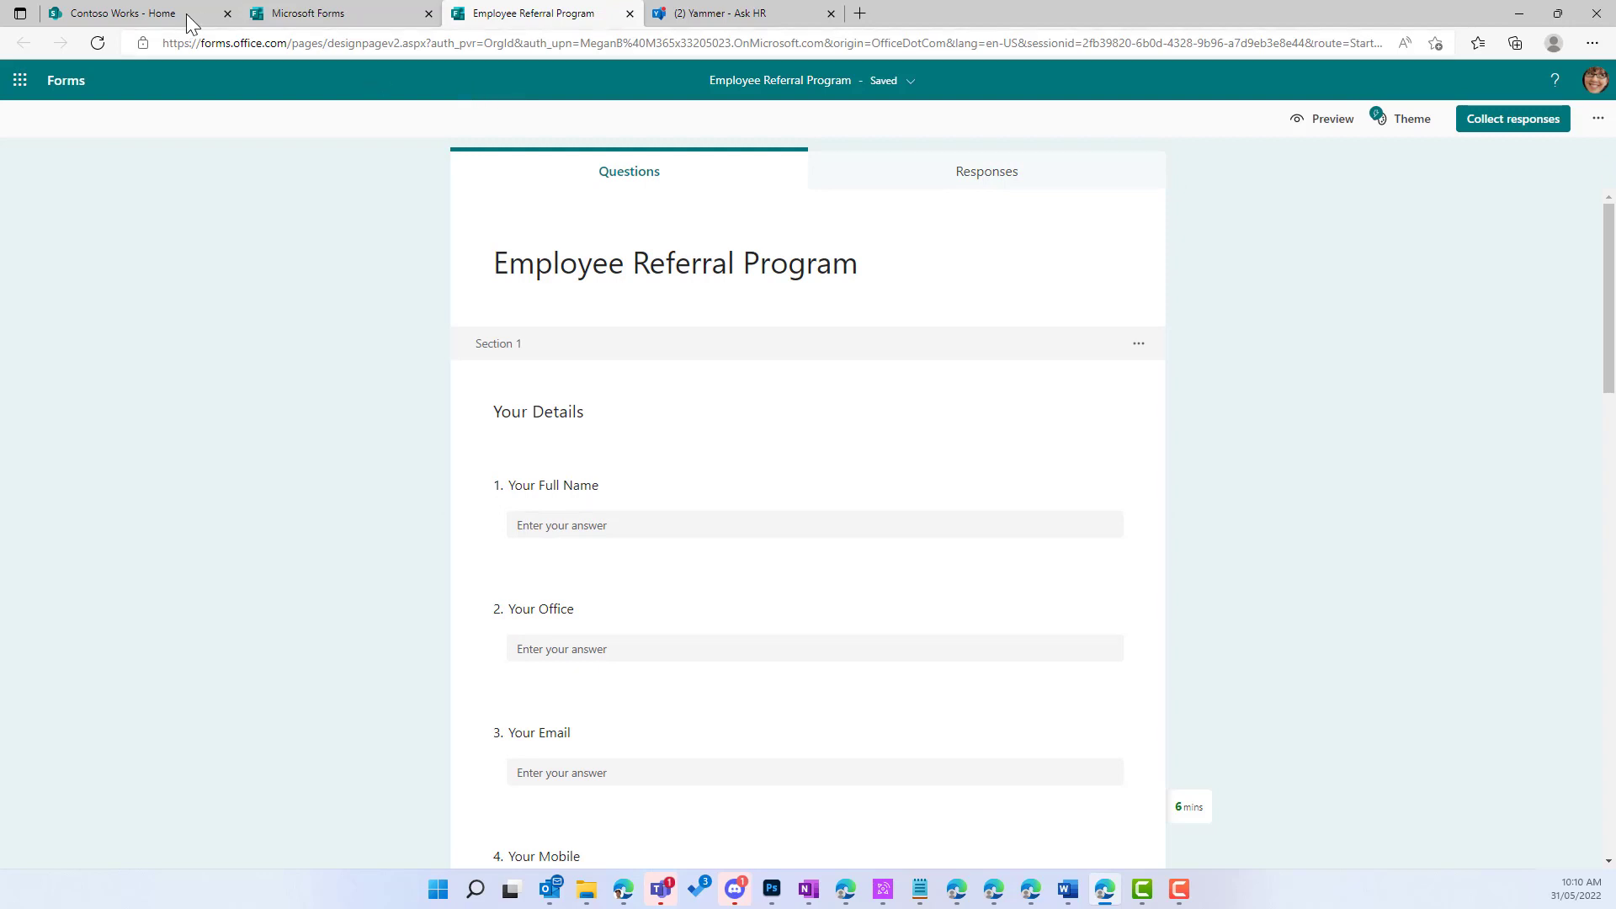
Step: Create a new site page from the Blank template on the Contoso Works SharePoint site
click(155, 16)
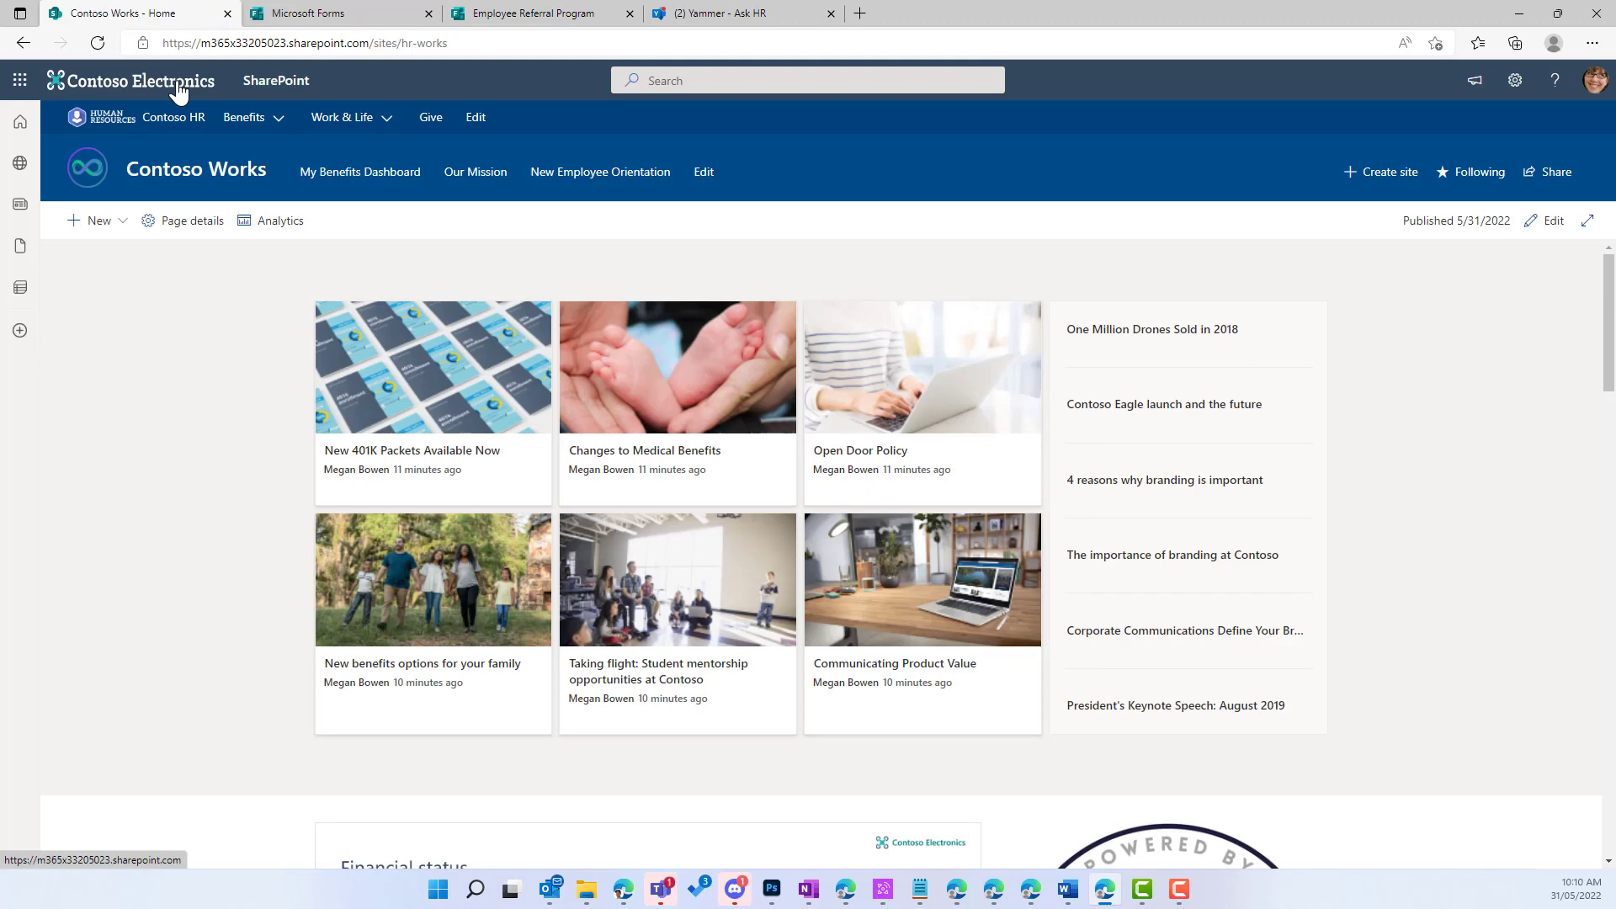
click(124, 226)
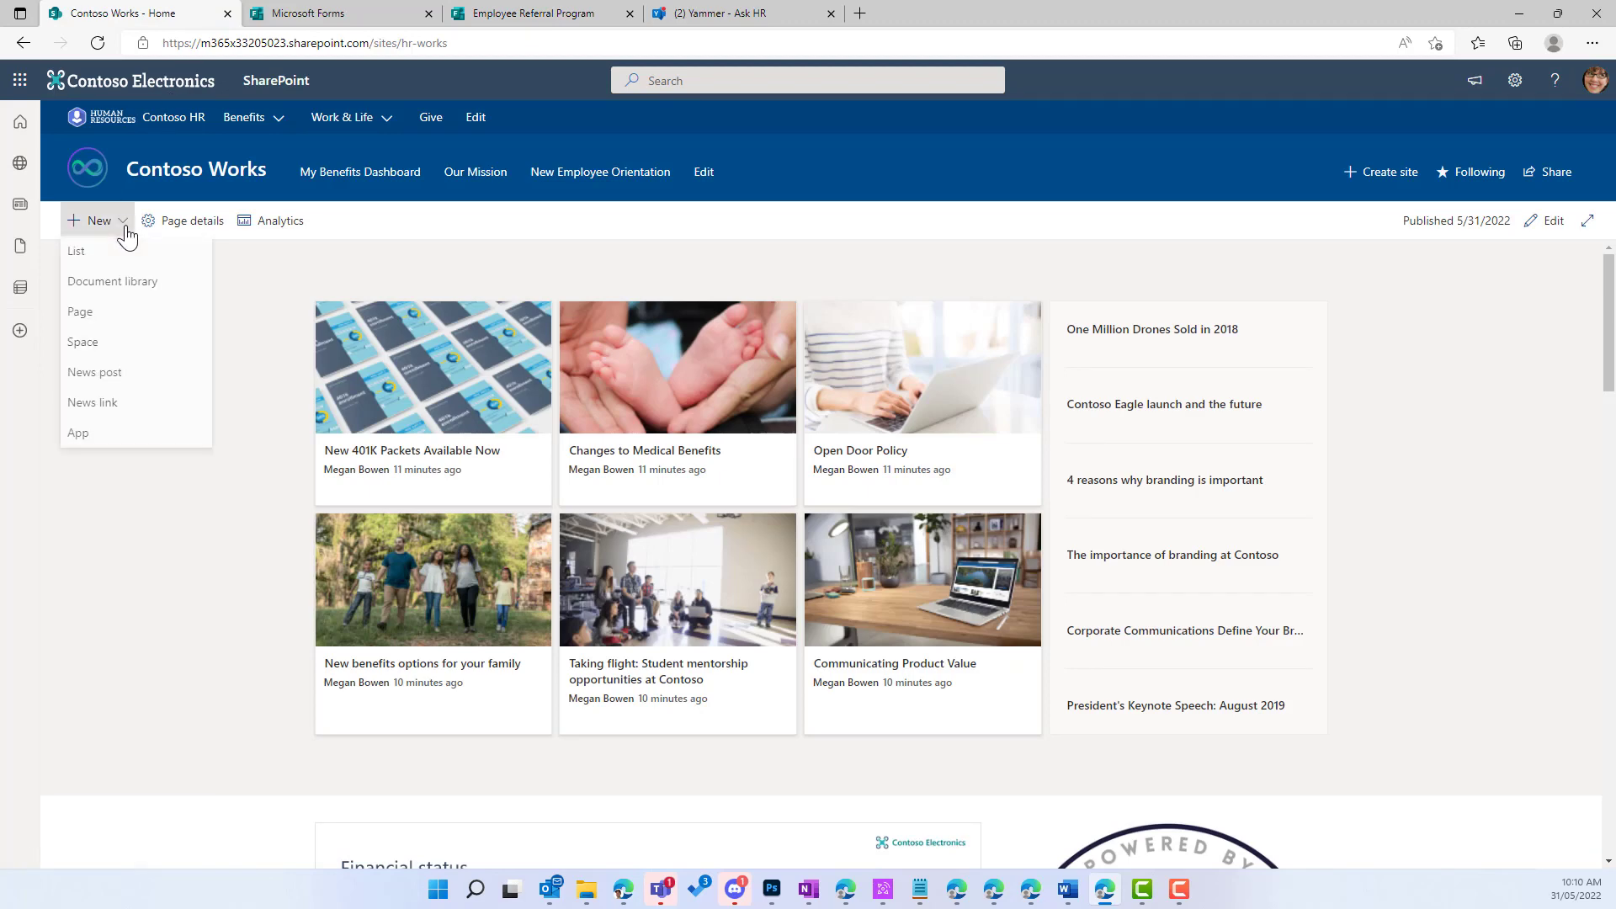
click(81, 316)
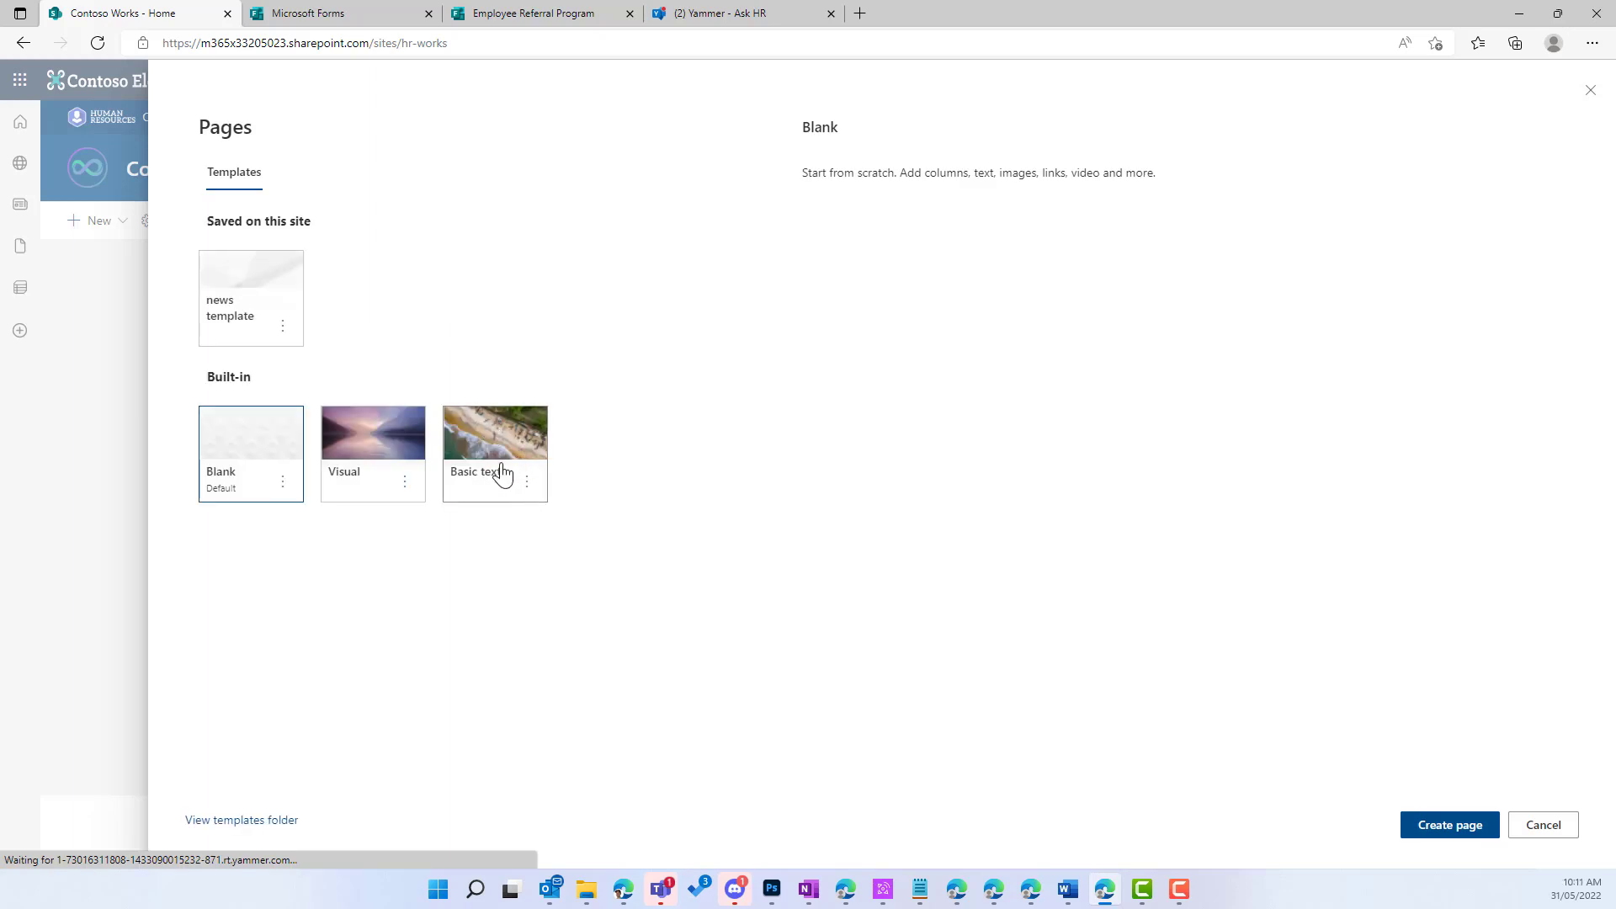
click(479, 468)
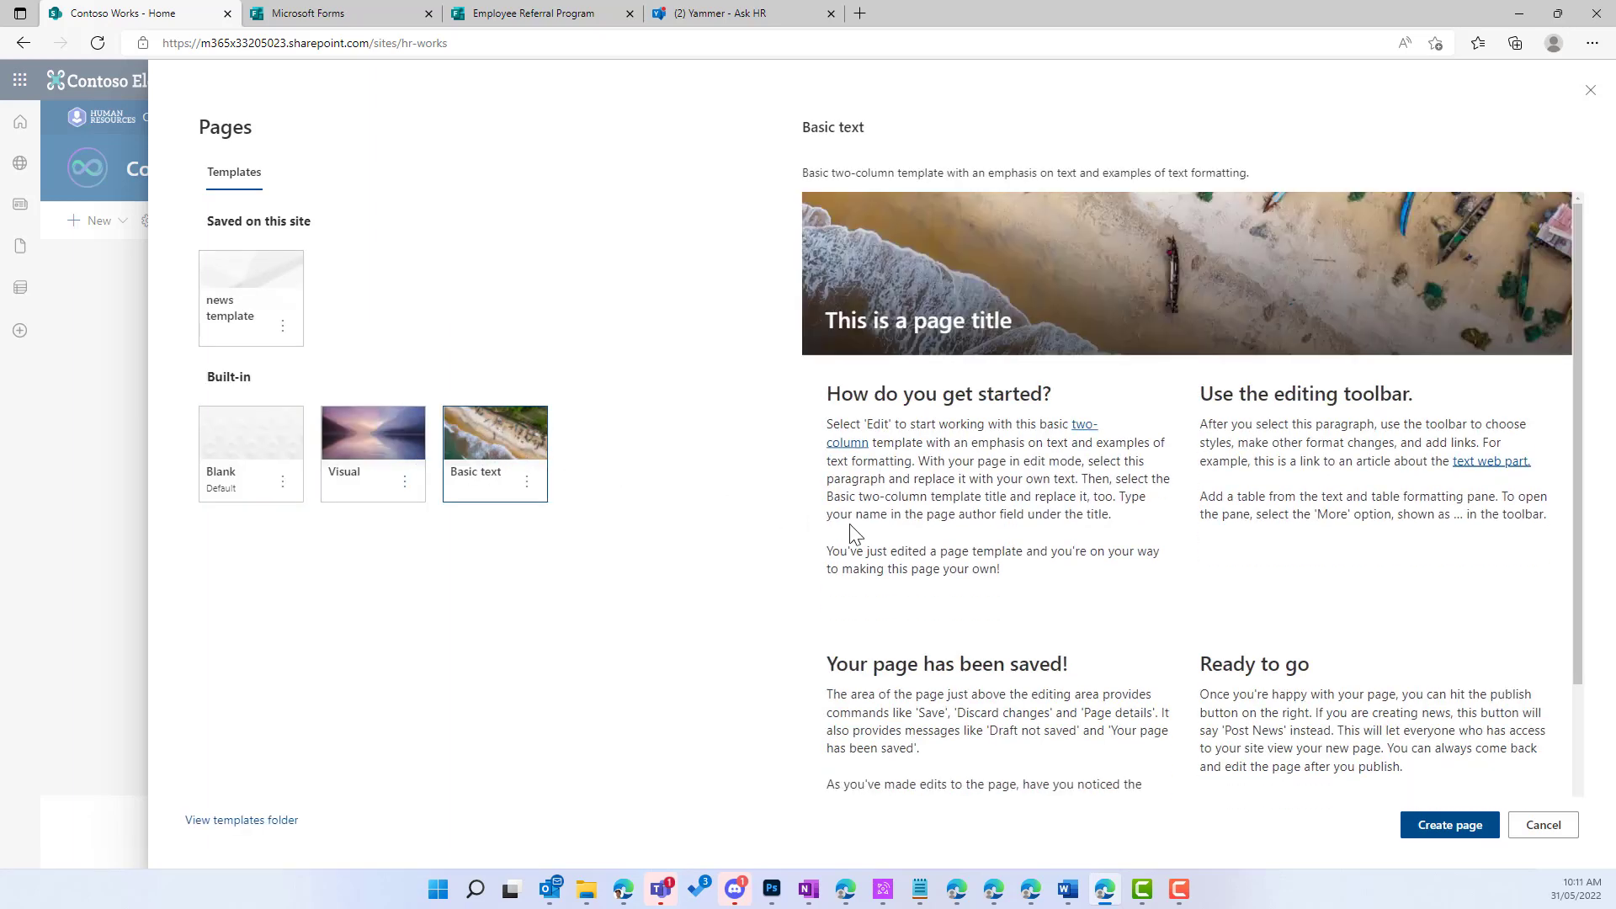
click(258, 454)
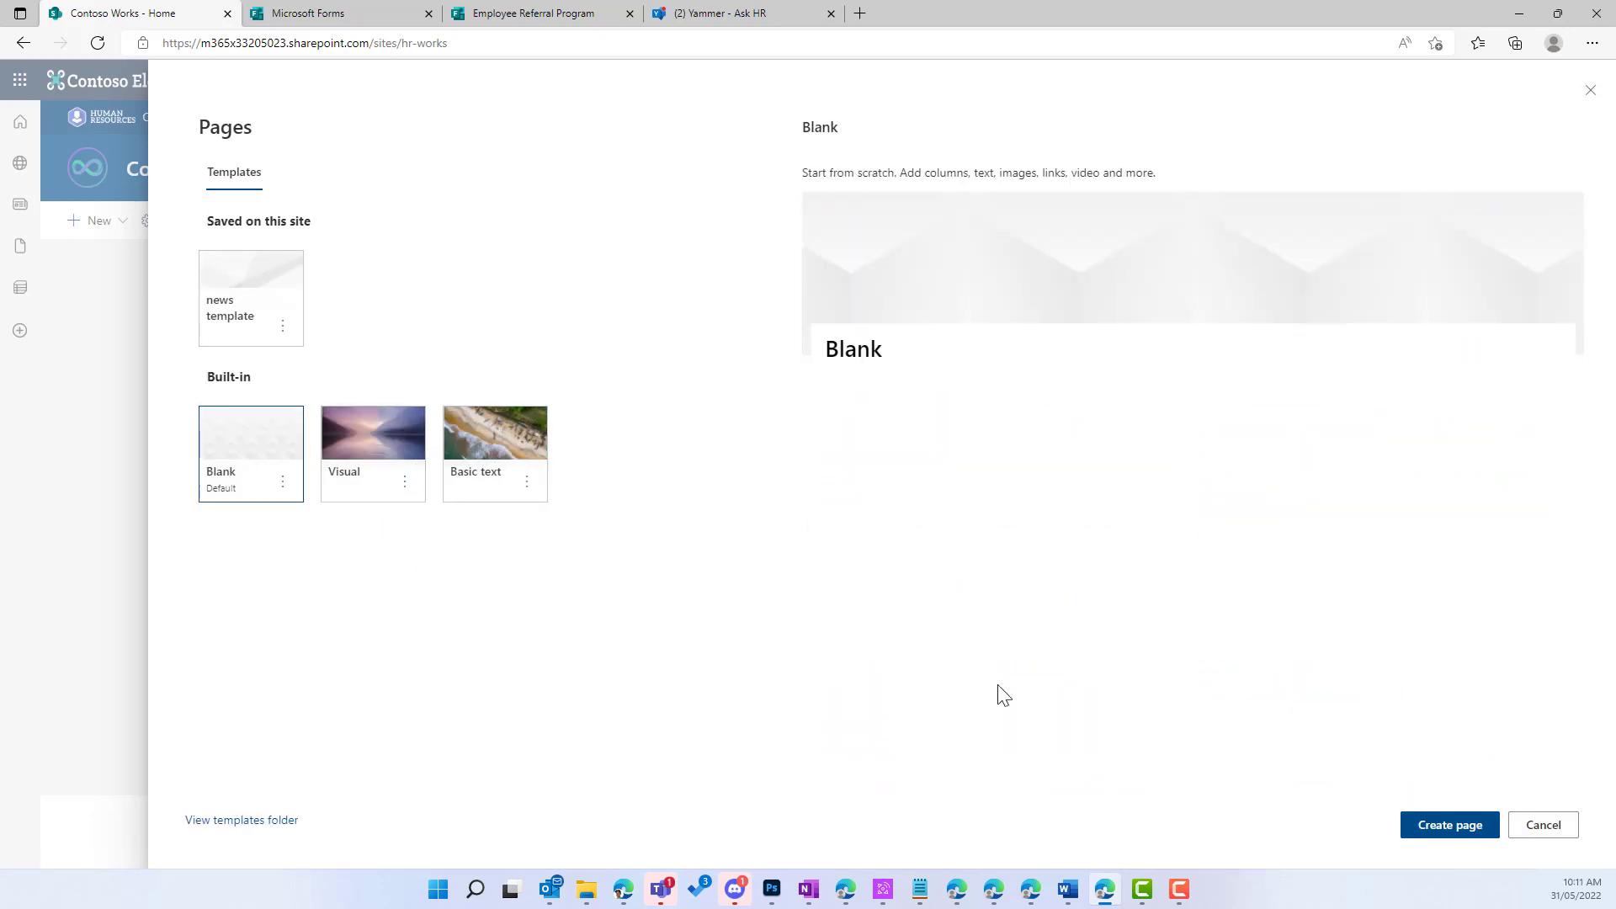
click(1443, 830)
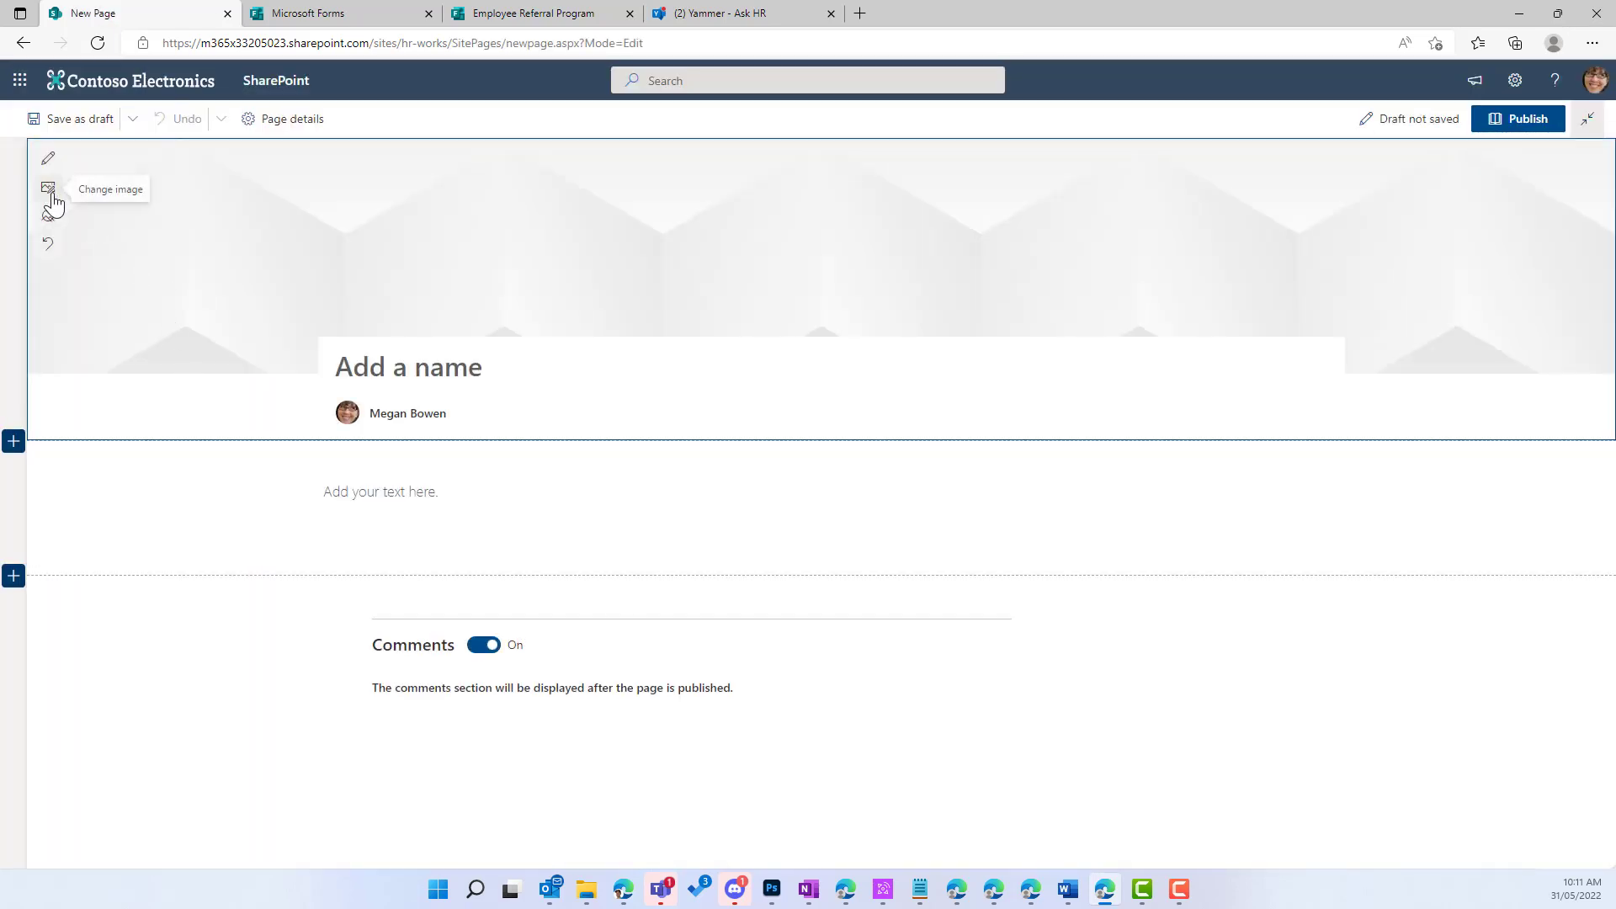
Step: Insert an office group stock photo, found by searching 'emp', as the page banner
click(48, 187)
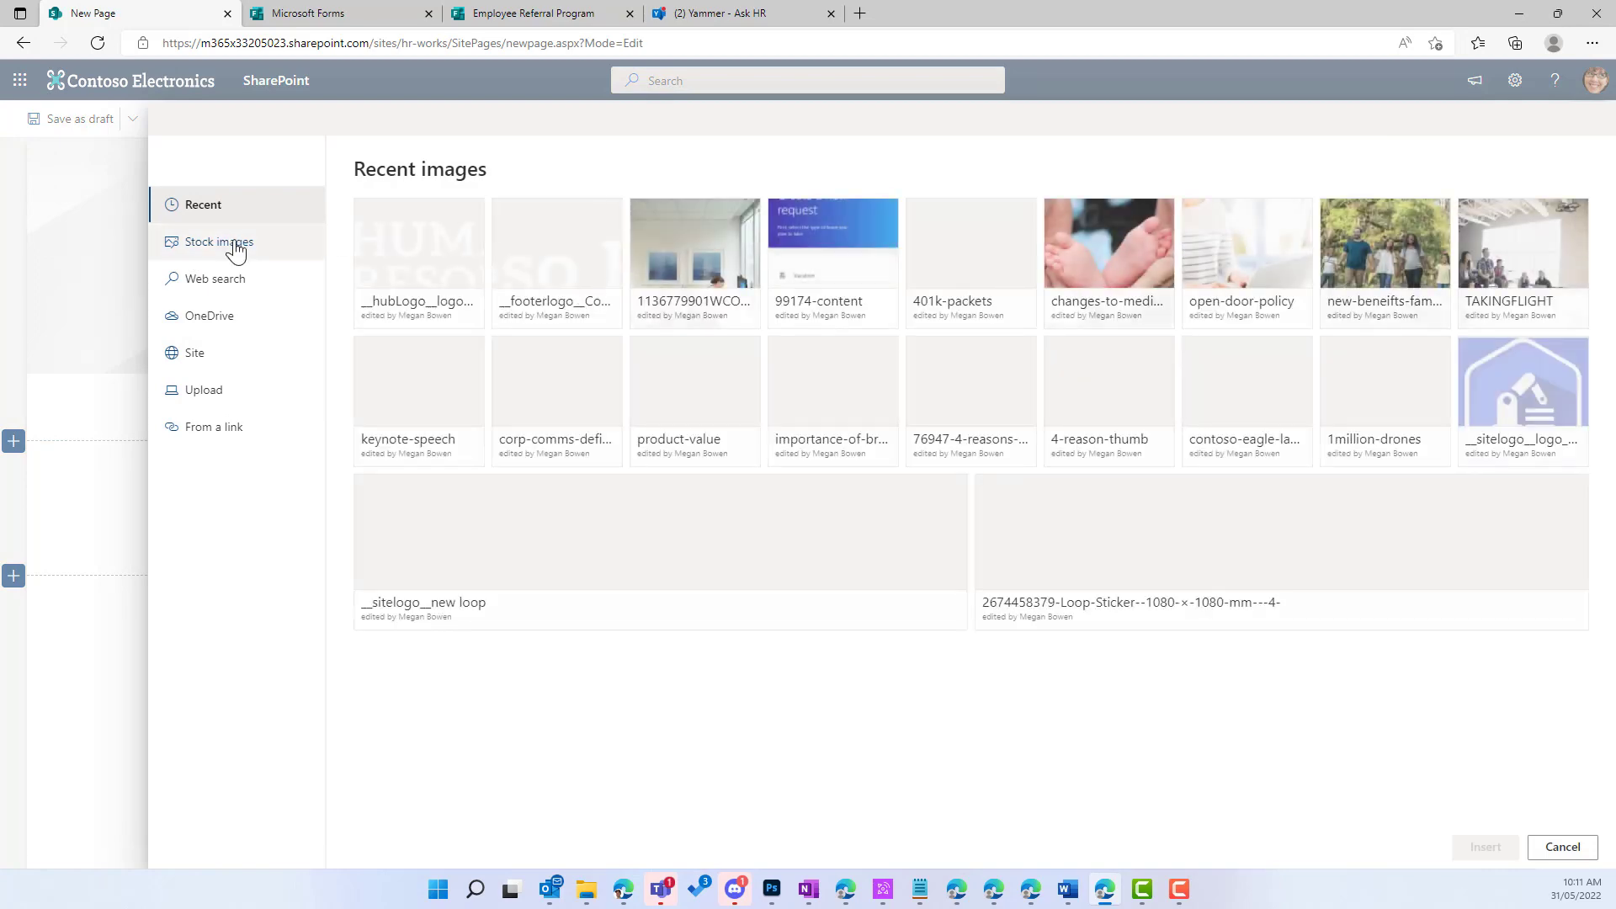
click(221, 244)
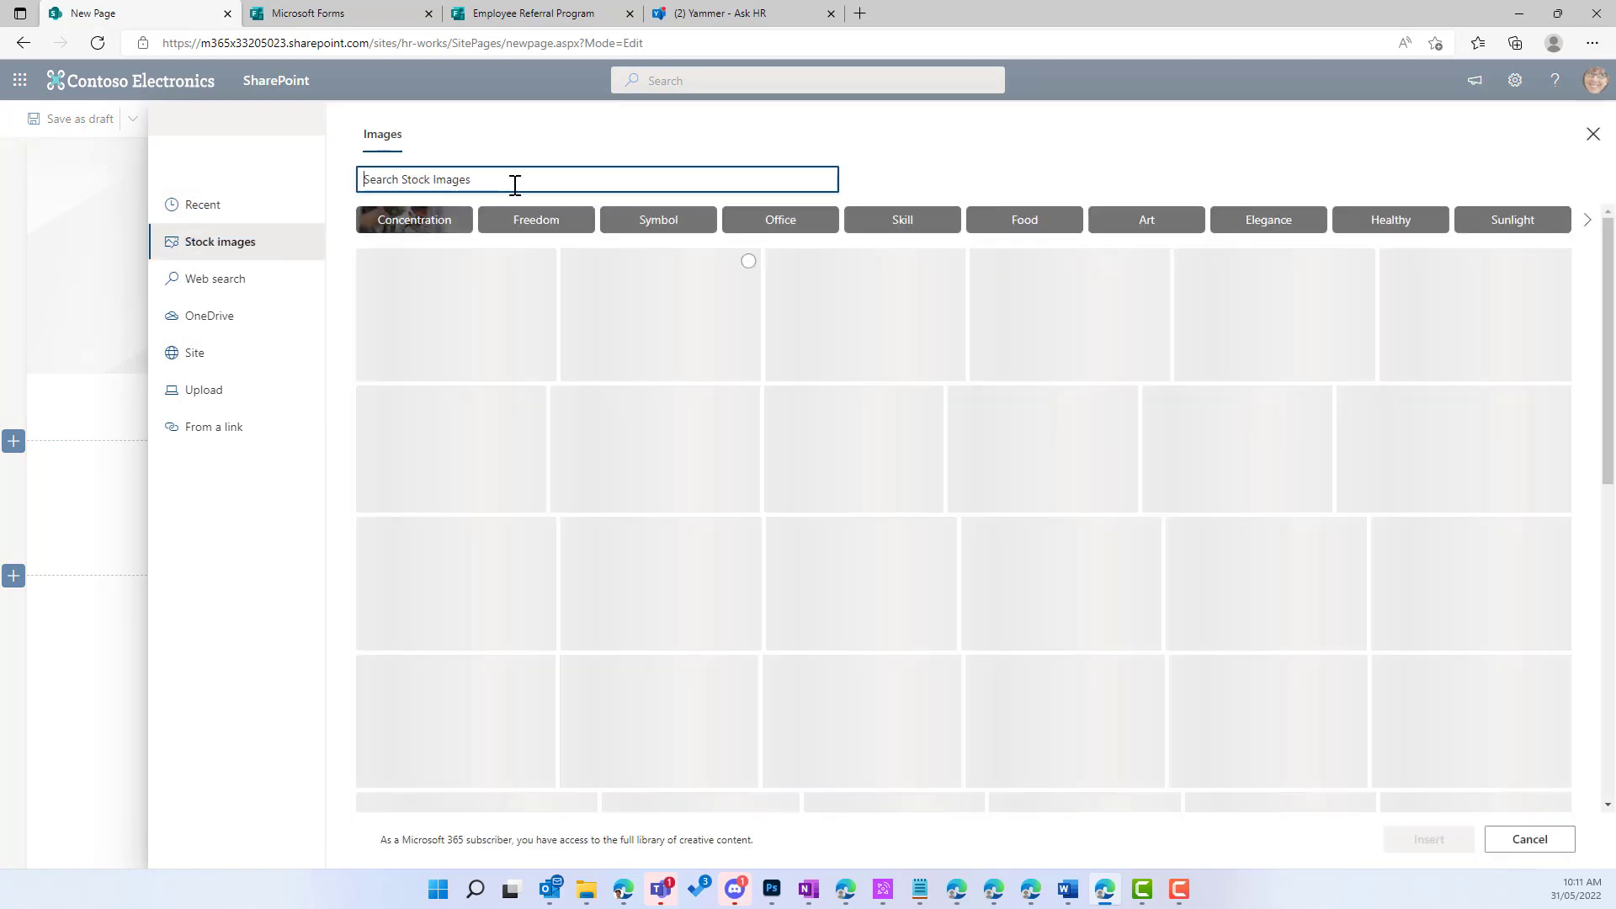
text(employee)
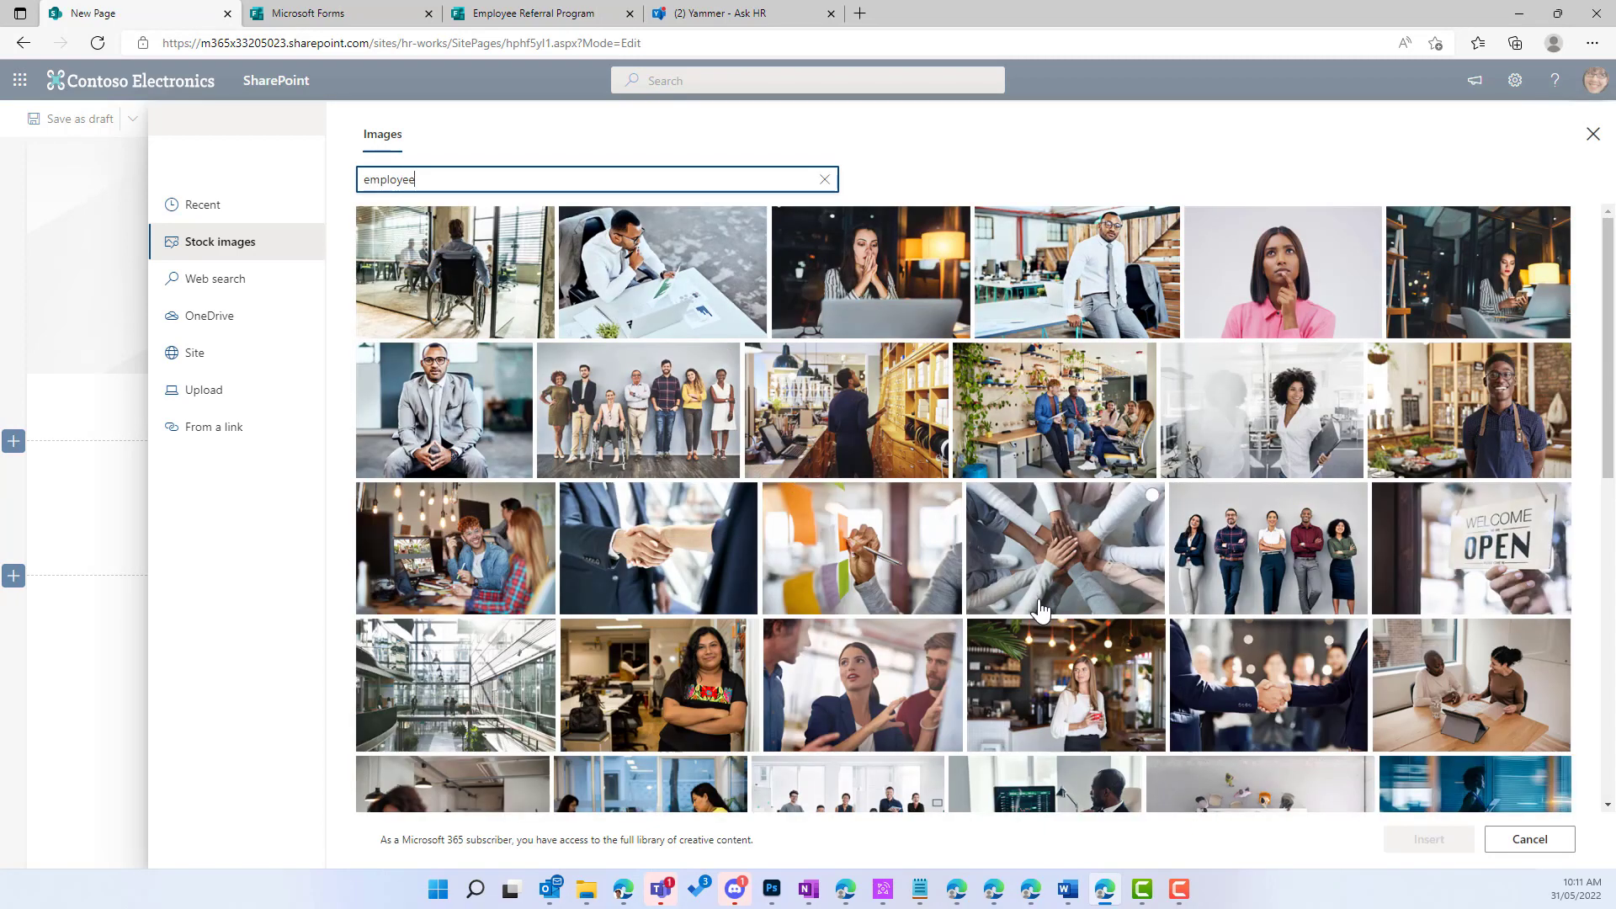
click(1121, 448)
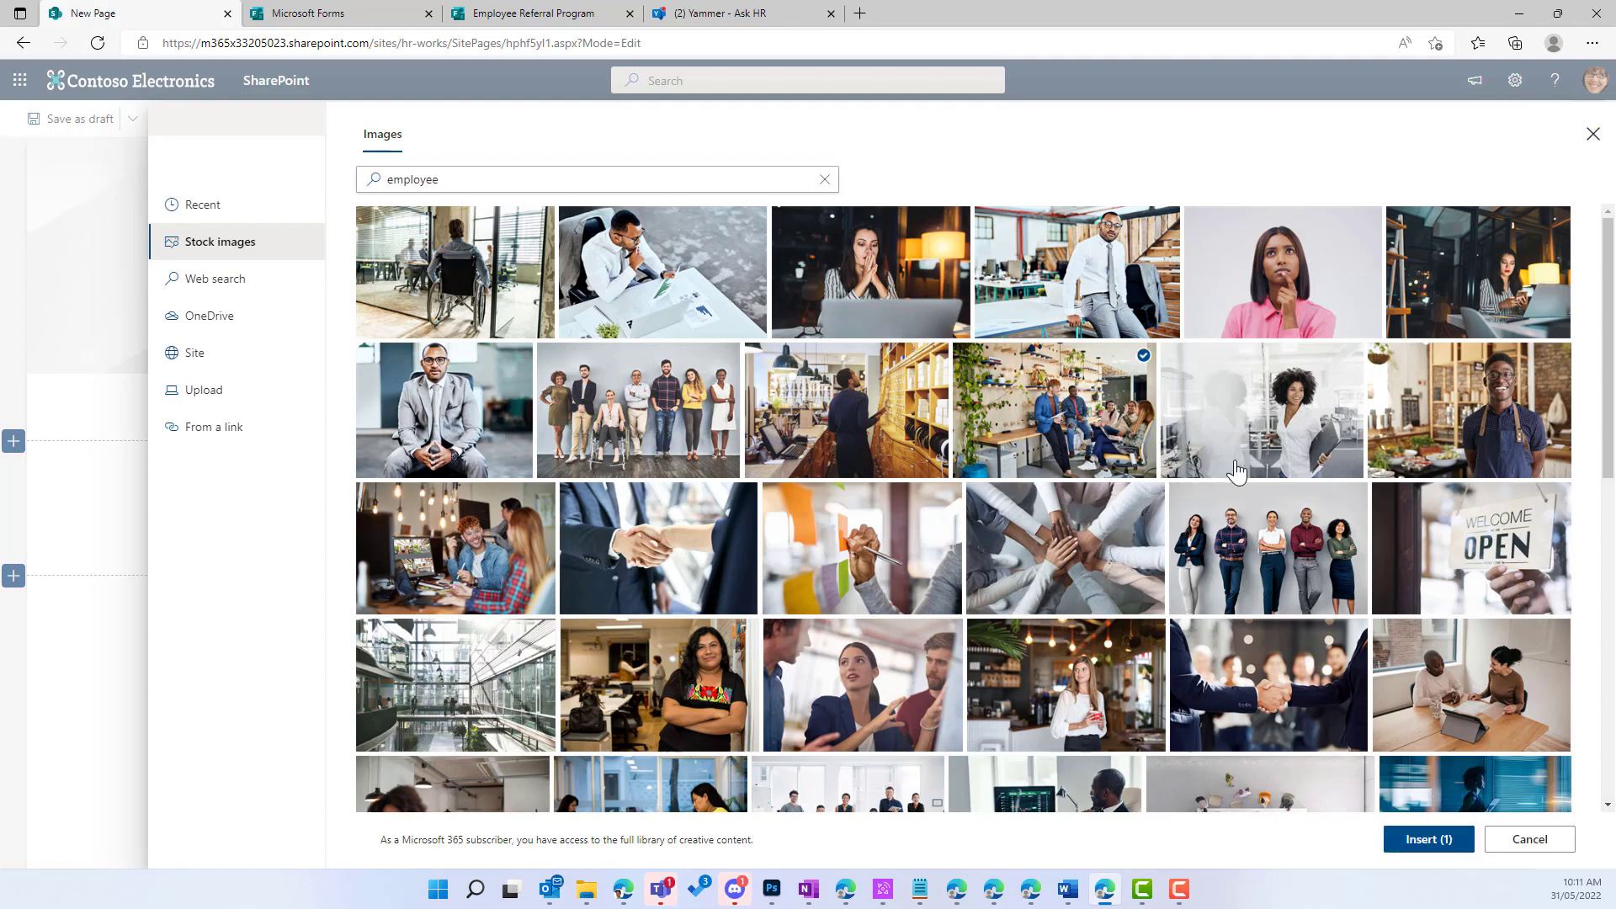
click(1431, 847)
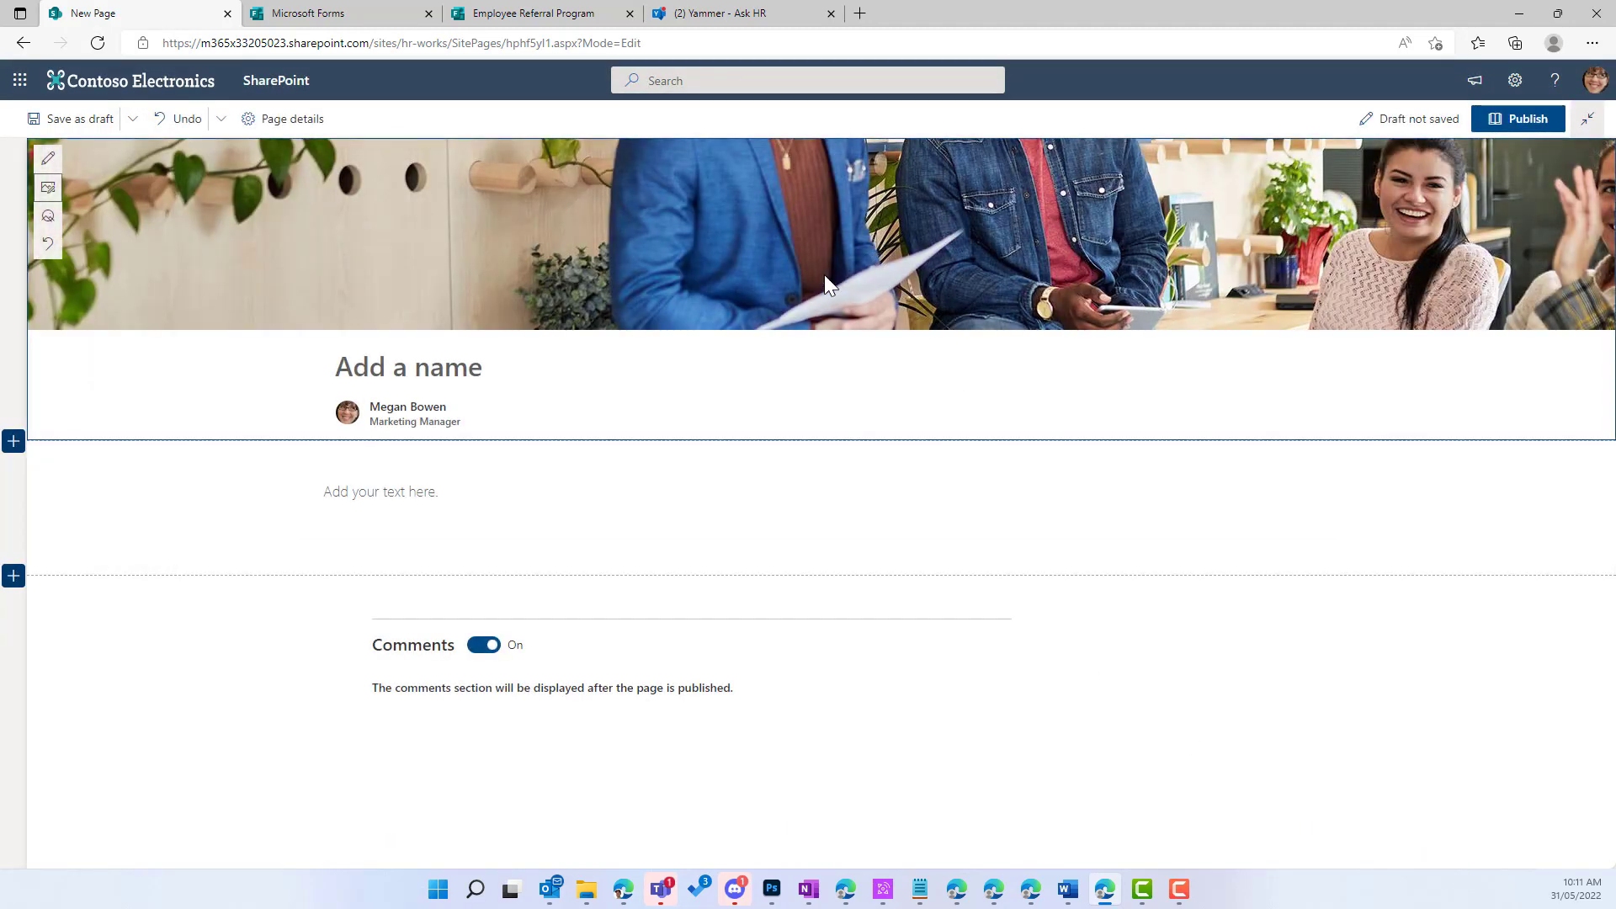
click(404, 364)
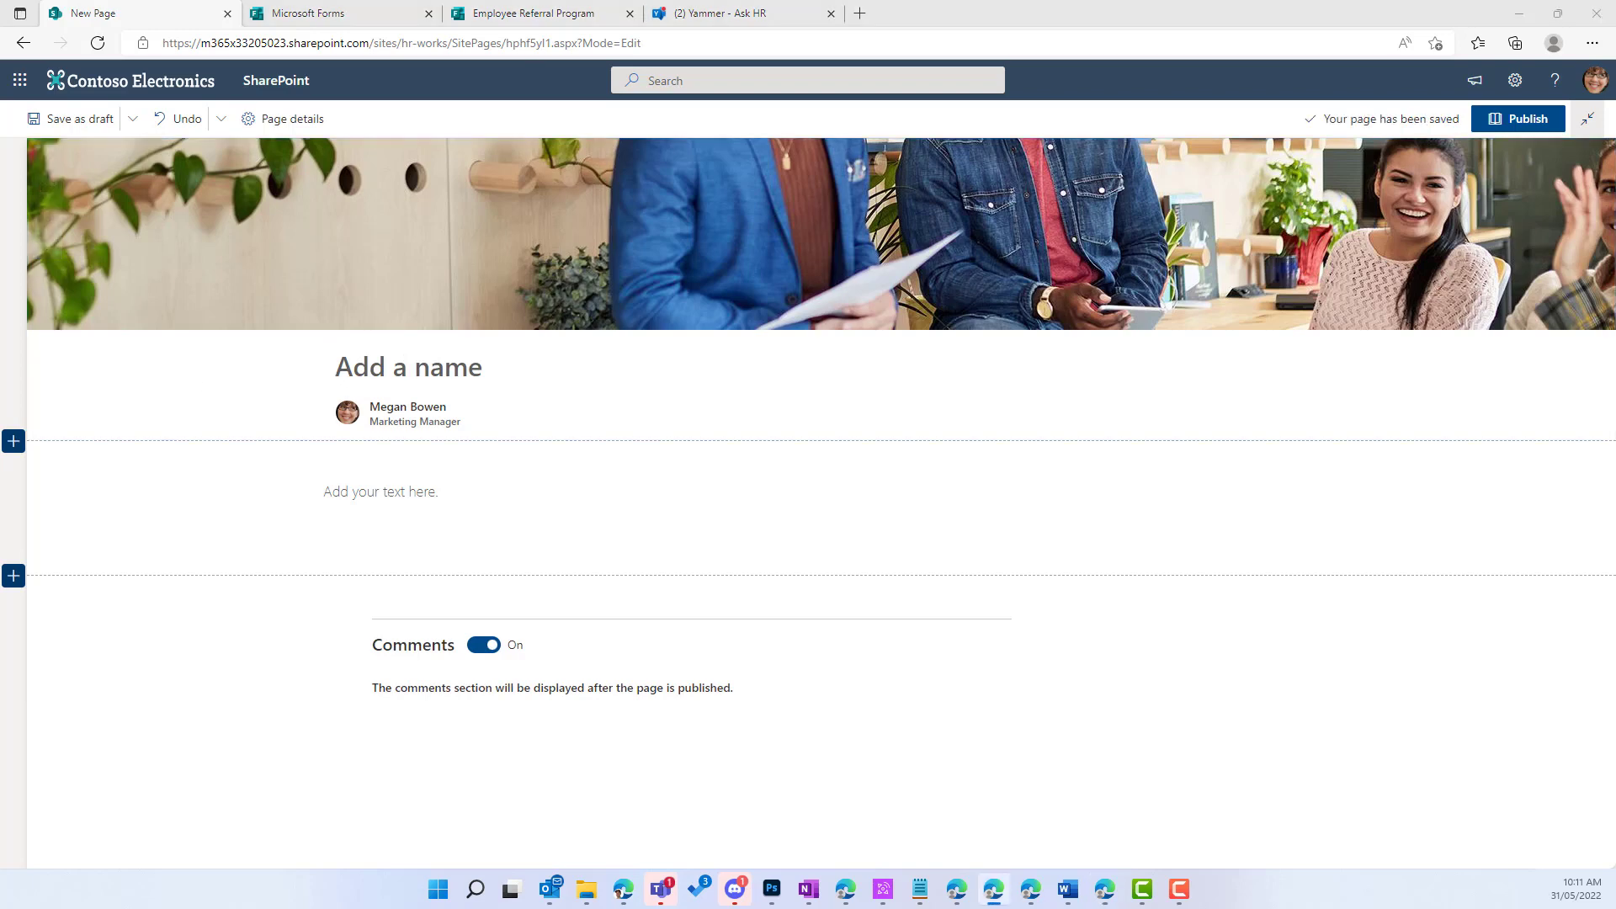
Step: Title the page 'Employee Referral Program' and switch its section to a one-third right layout
click(460, 368)
text(Employee Referral Program)
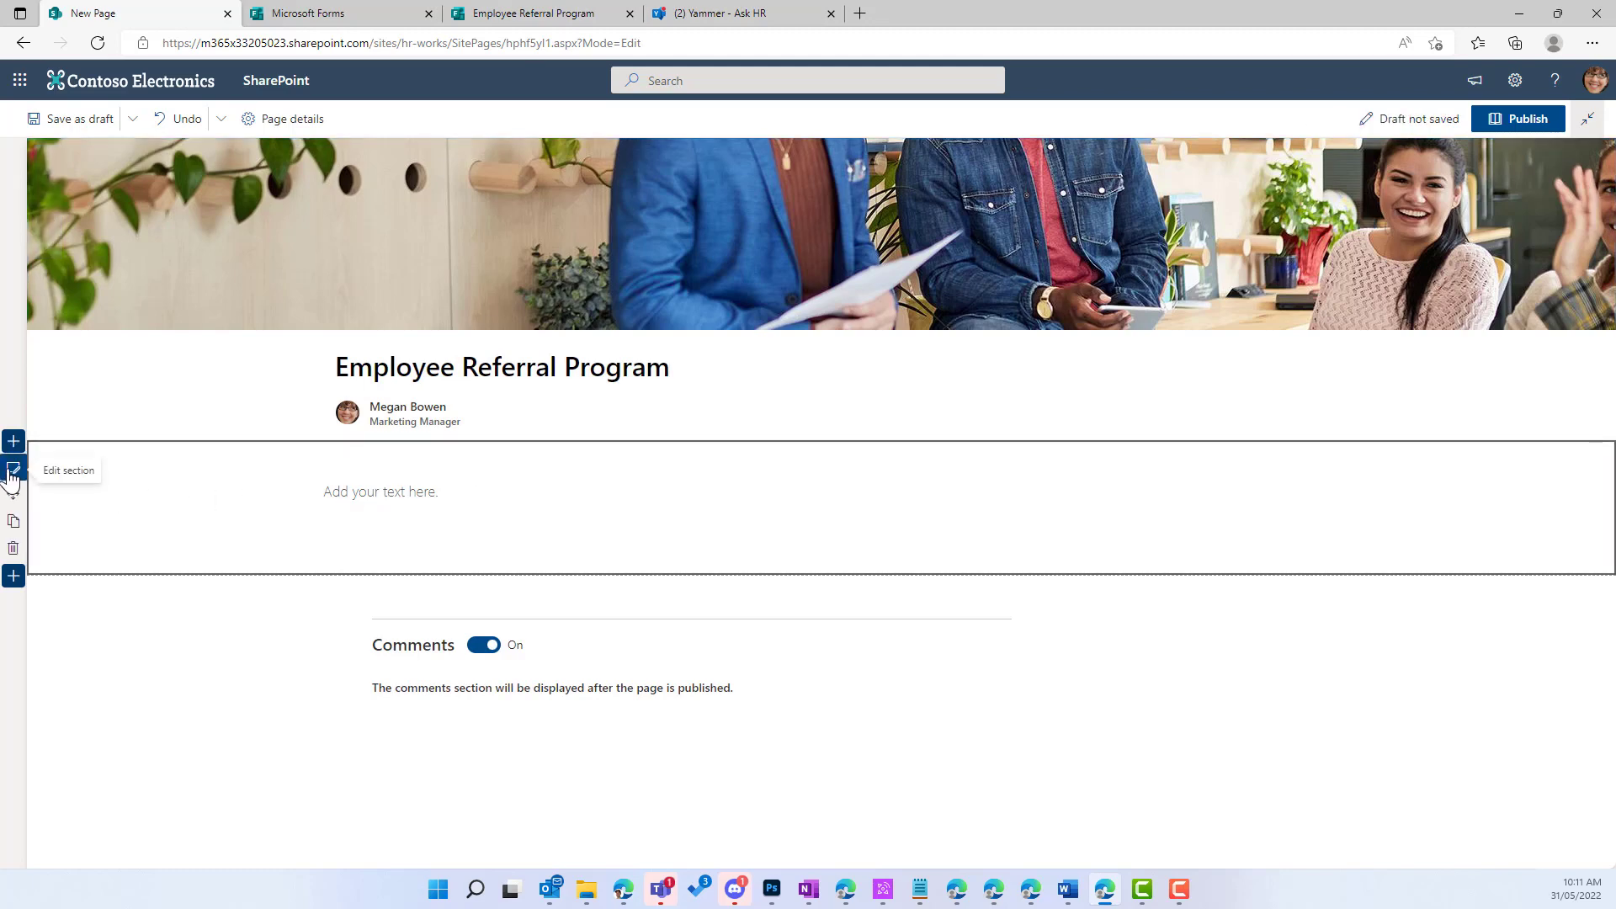
click(13, 468)
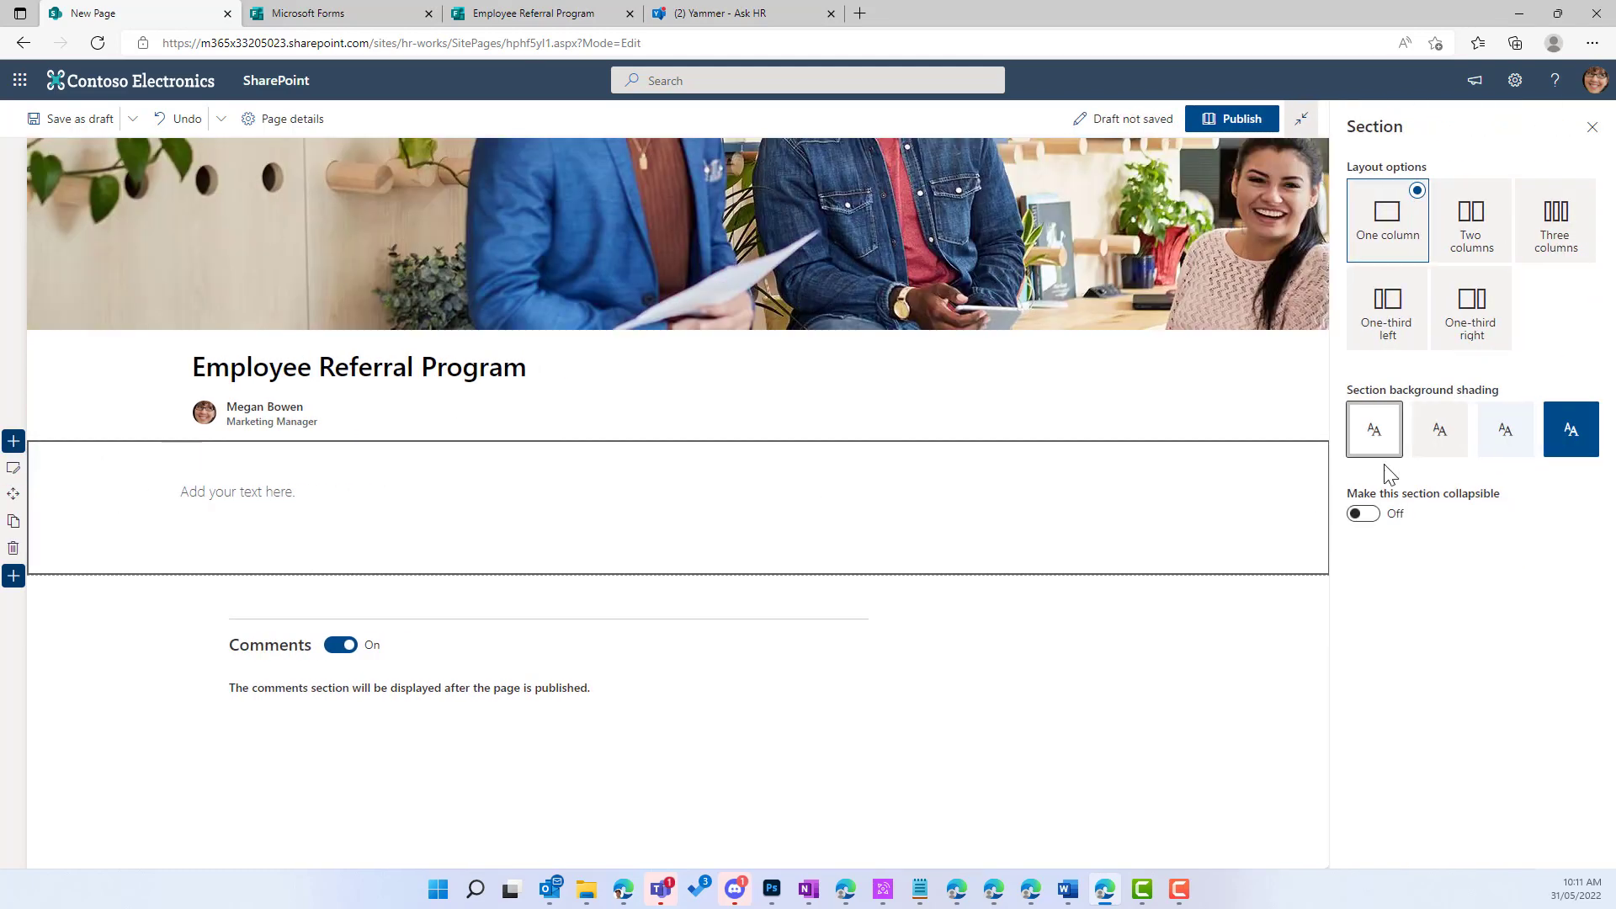
click(1483, 330)
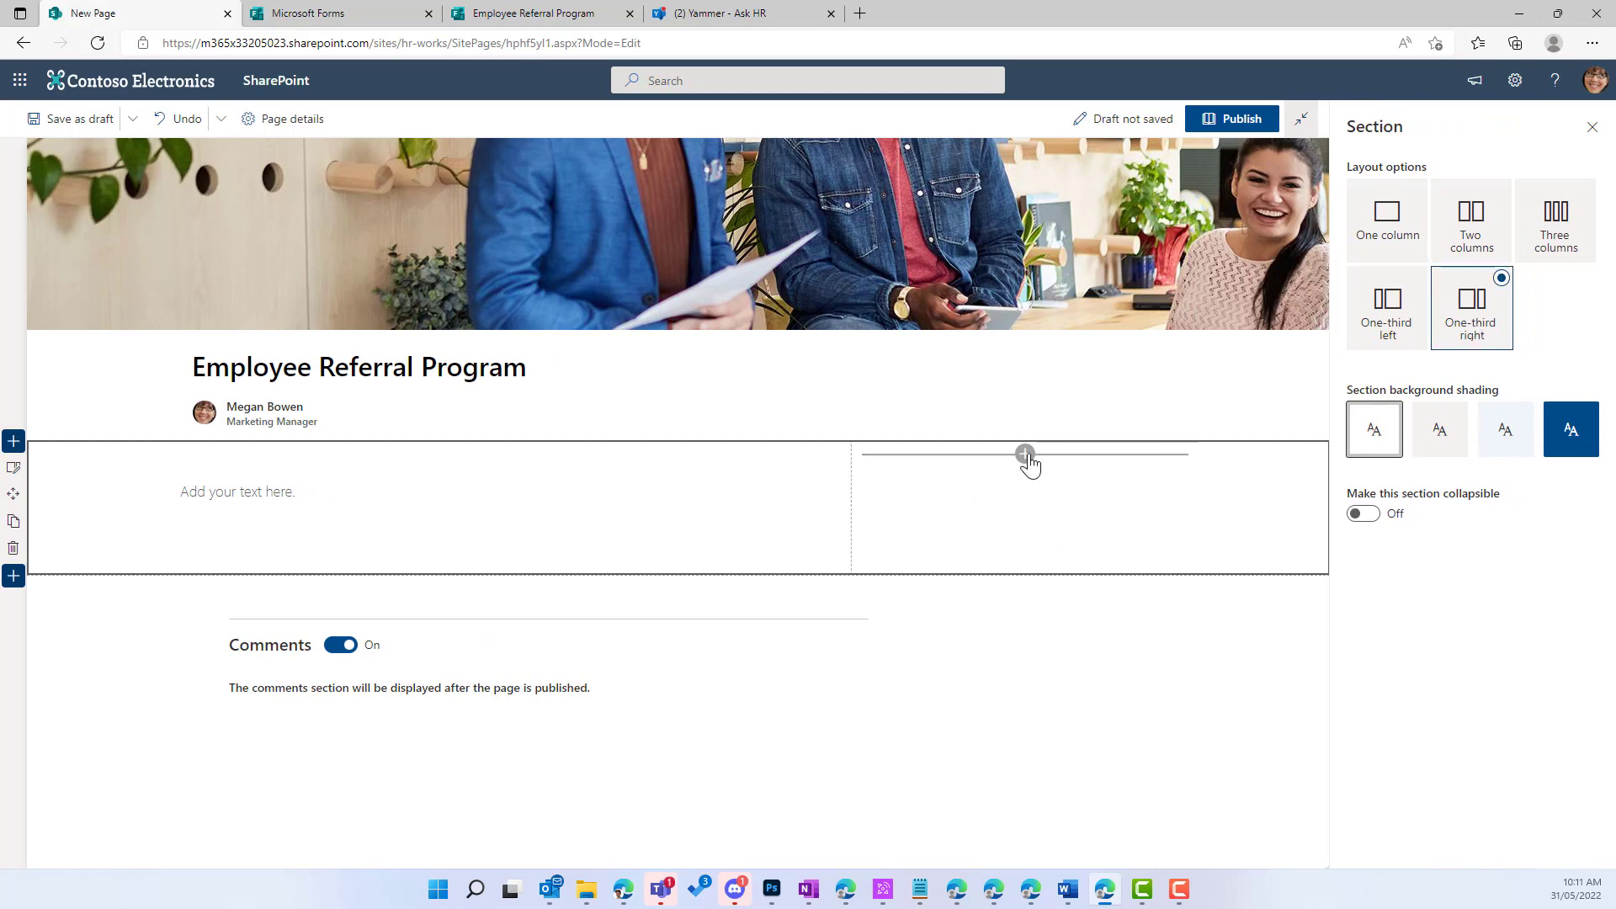
Step: Add a People web part titled 'Contact Person' to the right column, listing the suggested contact
click(1027, 456)
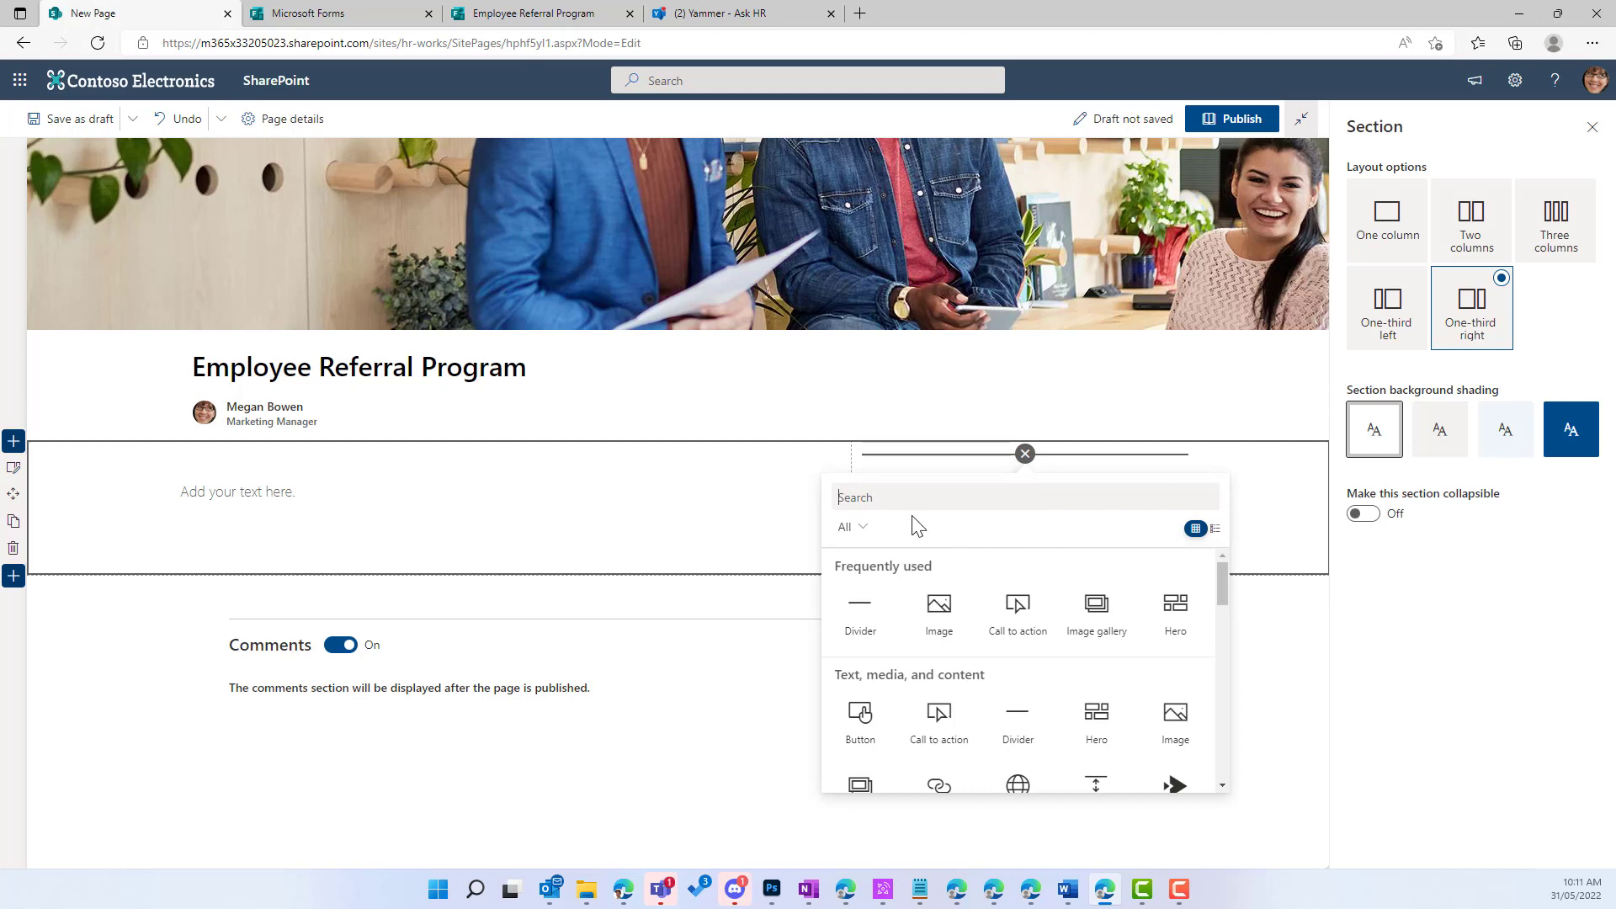
text(peopl)
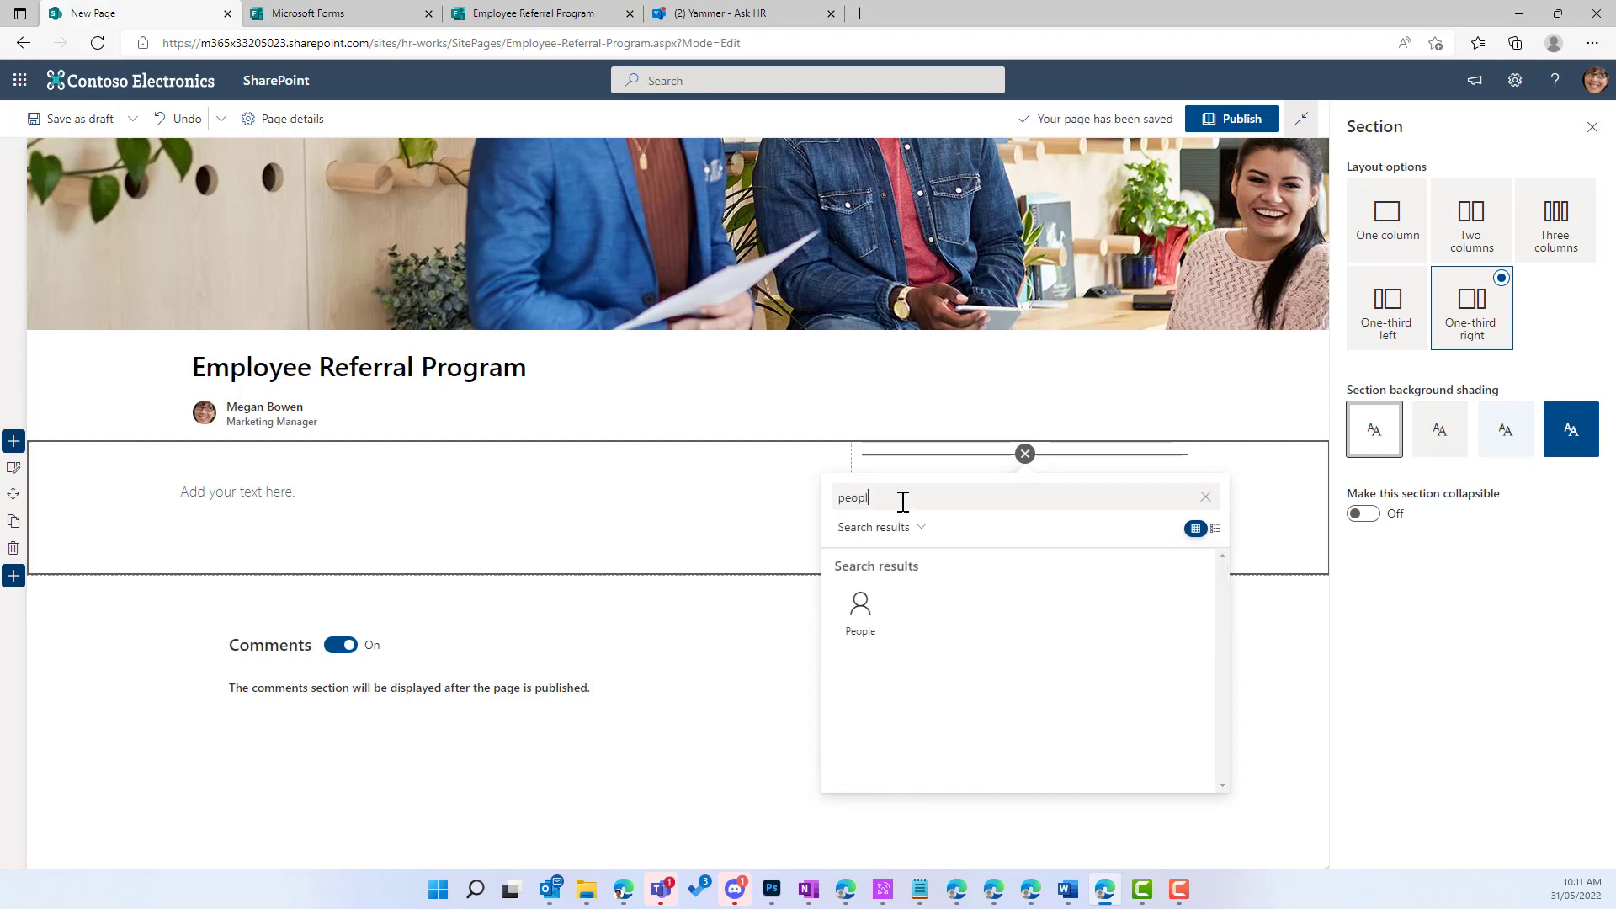
click(871, 640)
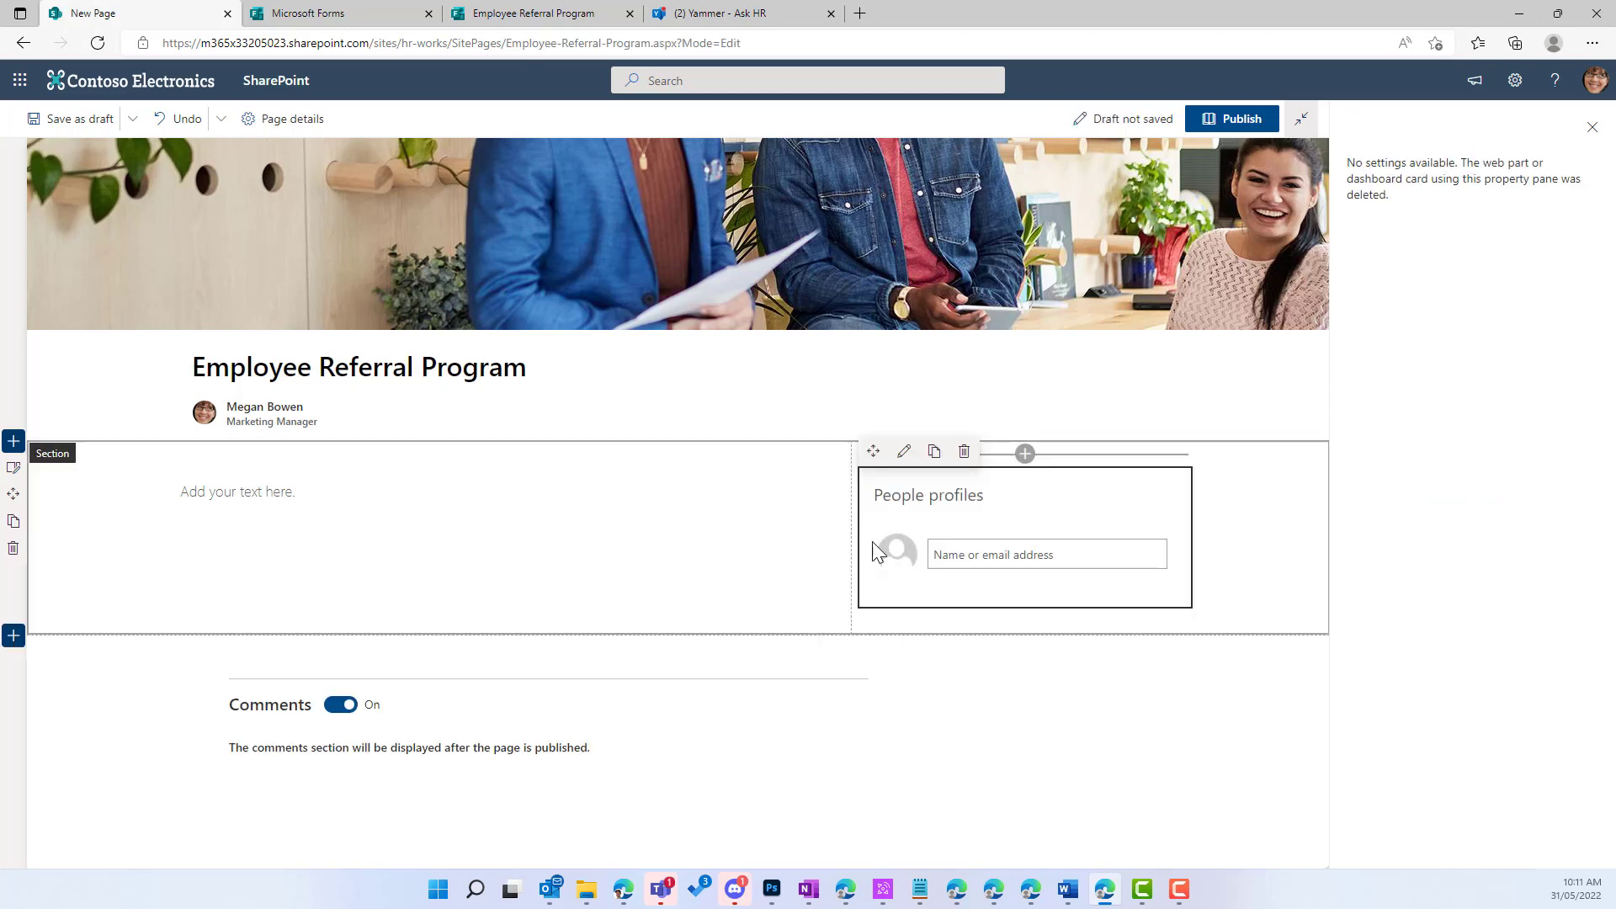
click(918, 496)
text(Contact Pers)
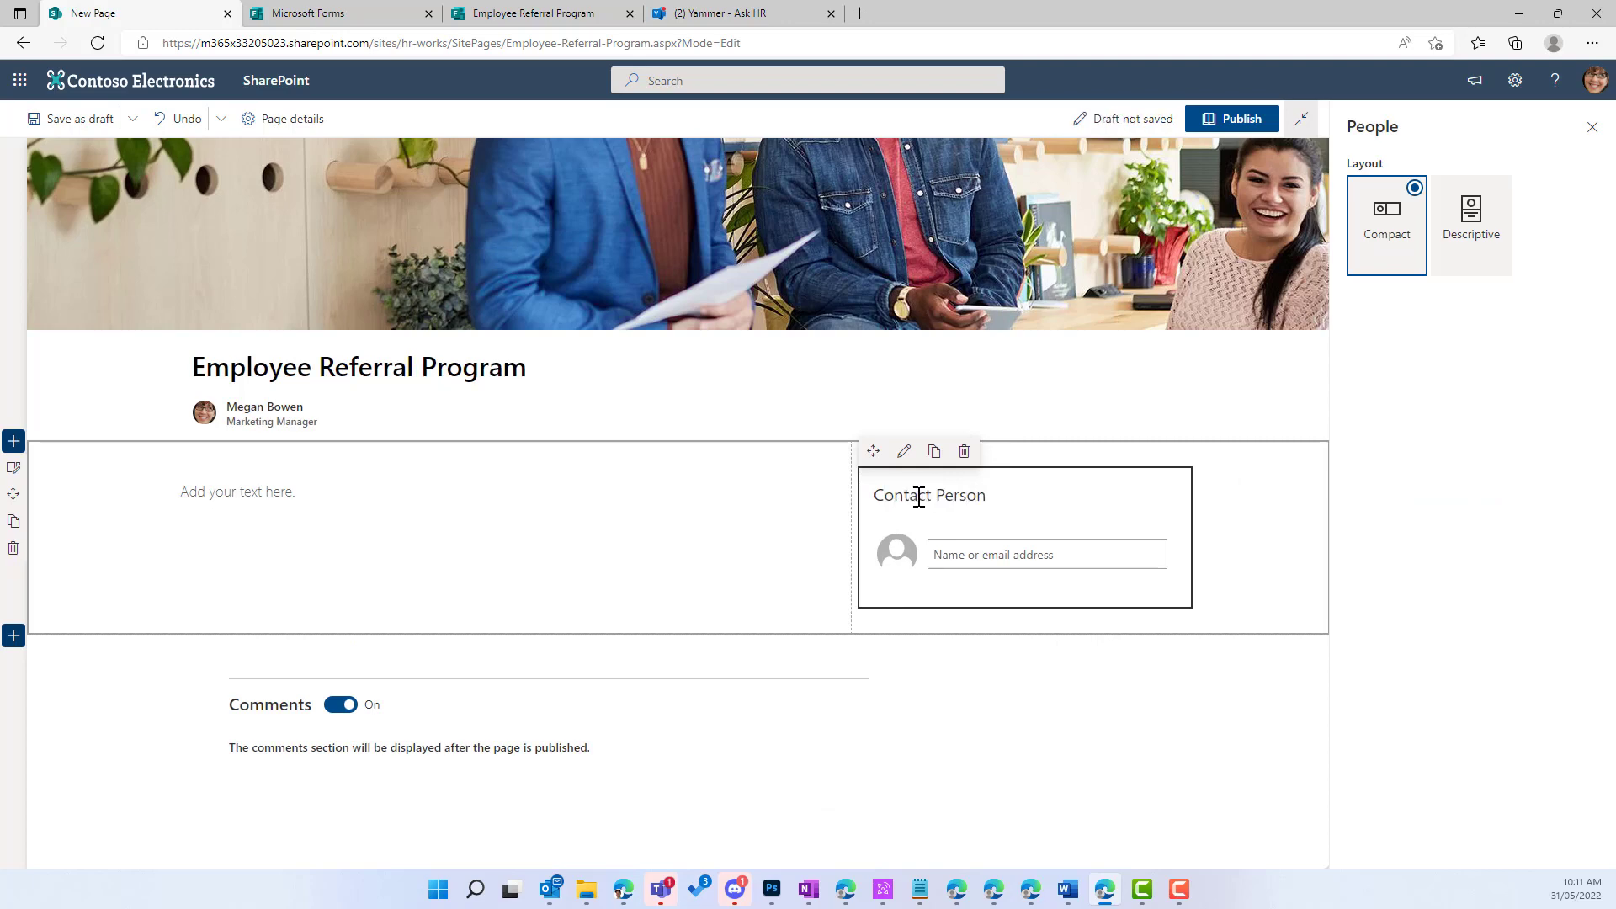
text(mega)
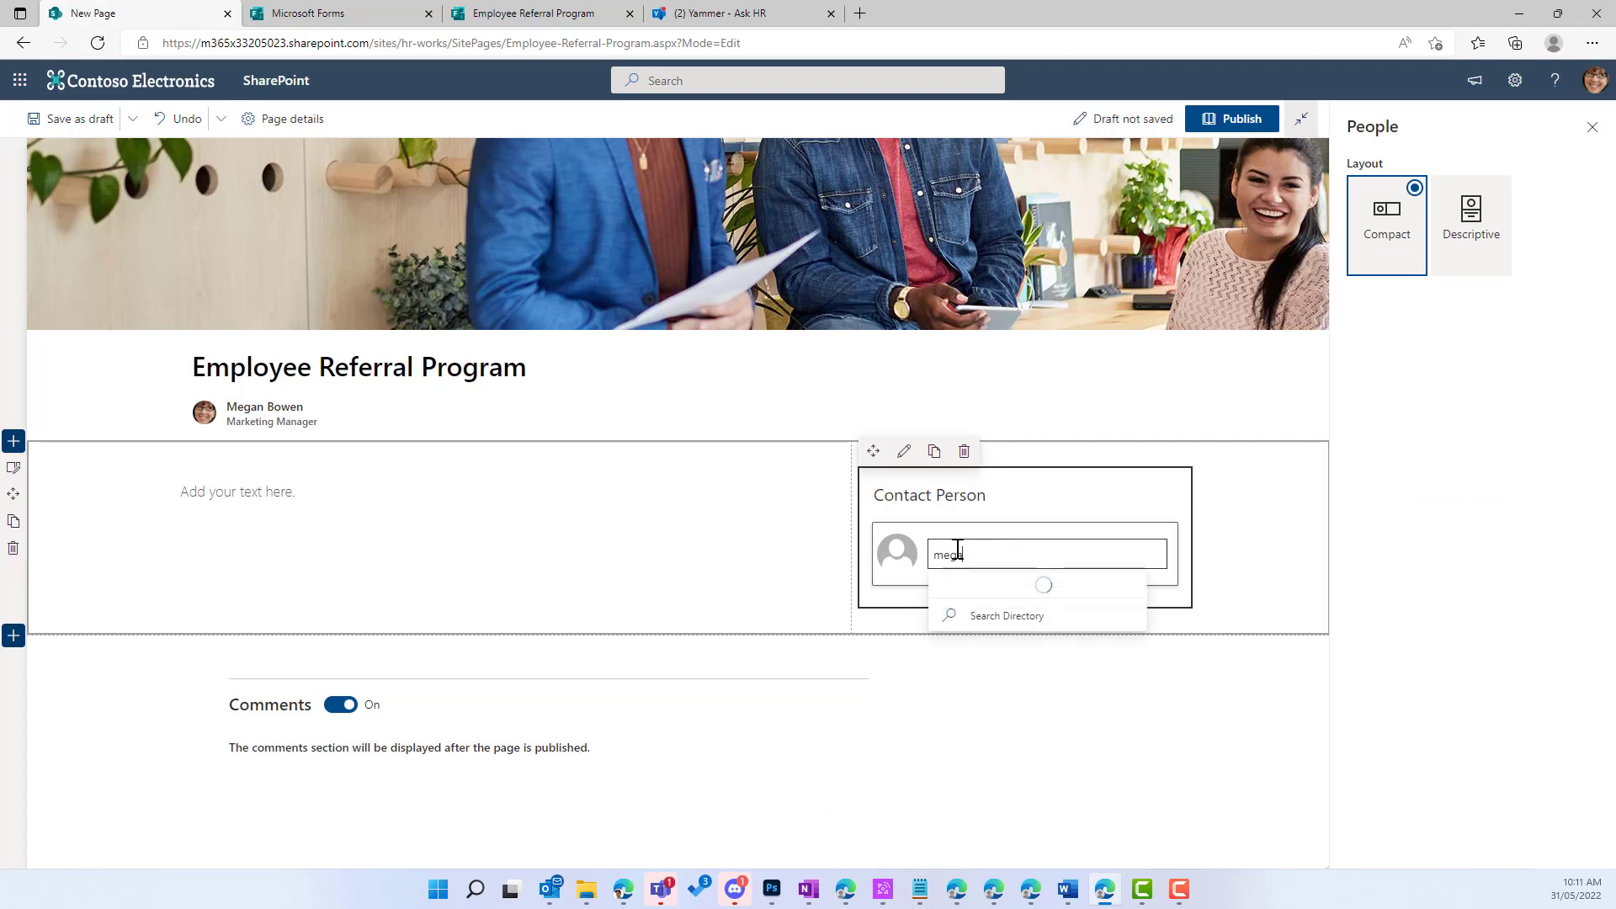
click(966, 595)
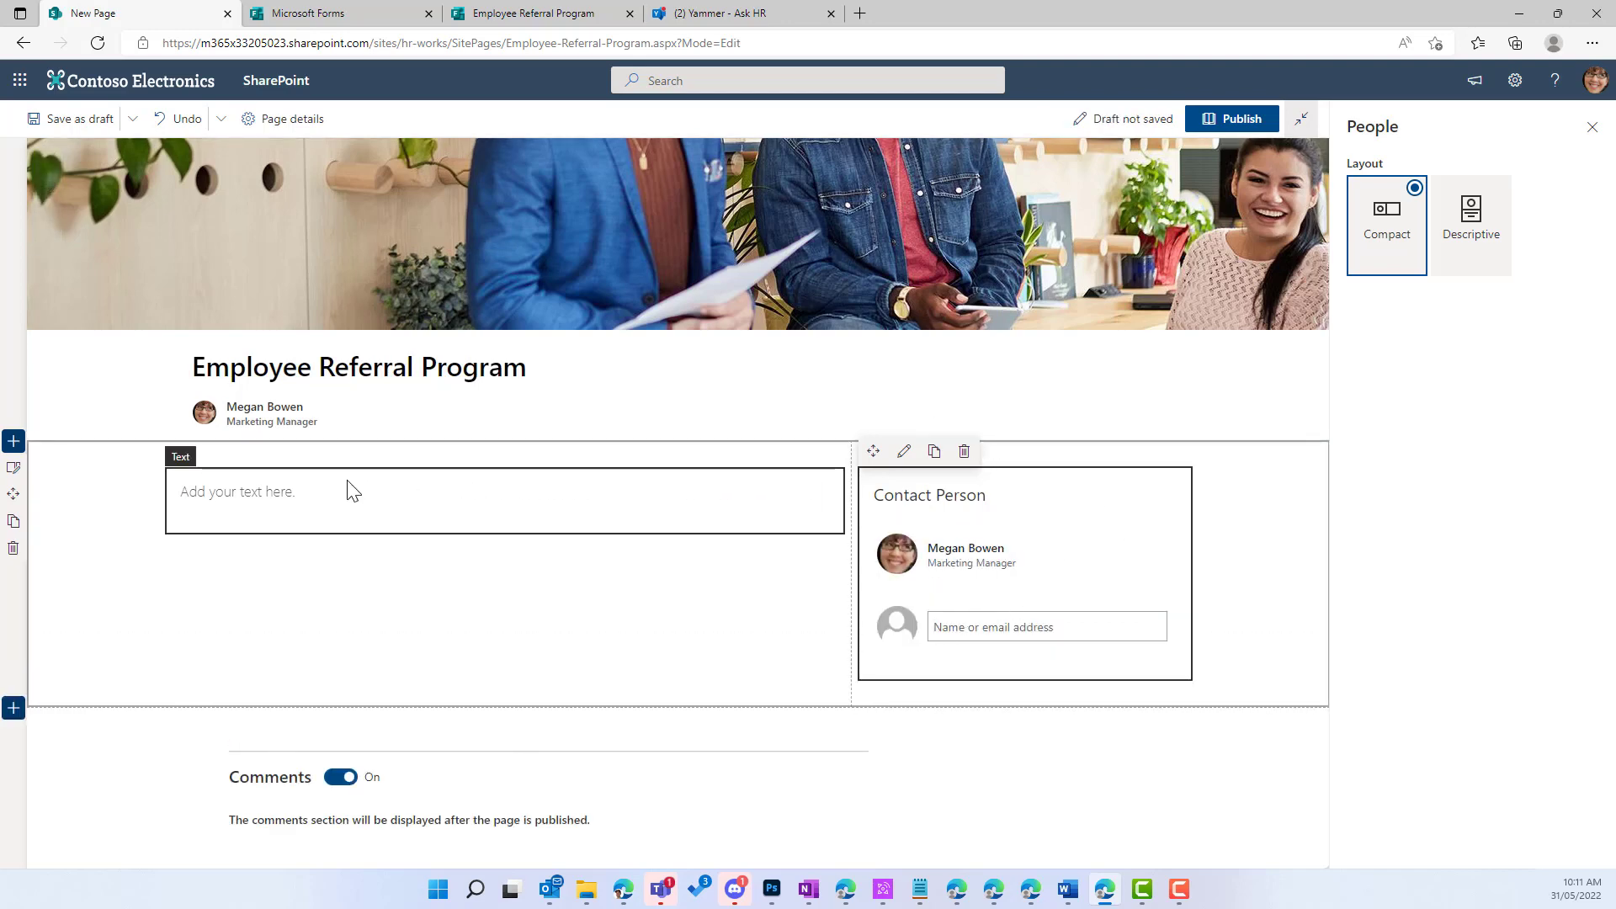
click(285, 491)
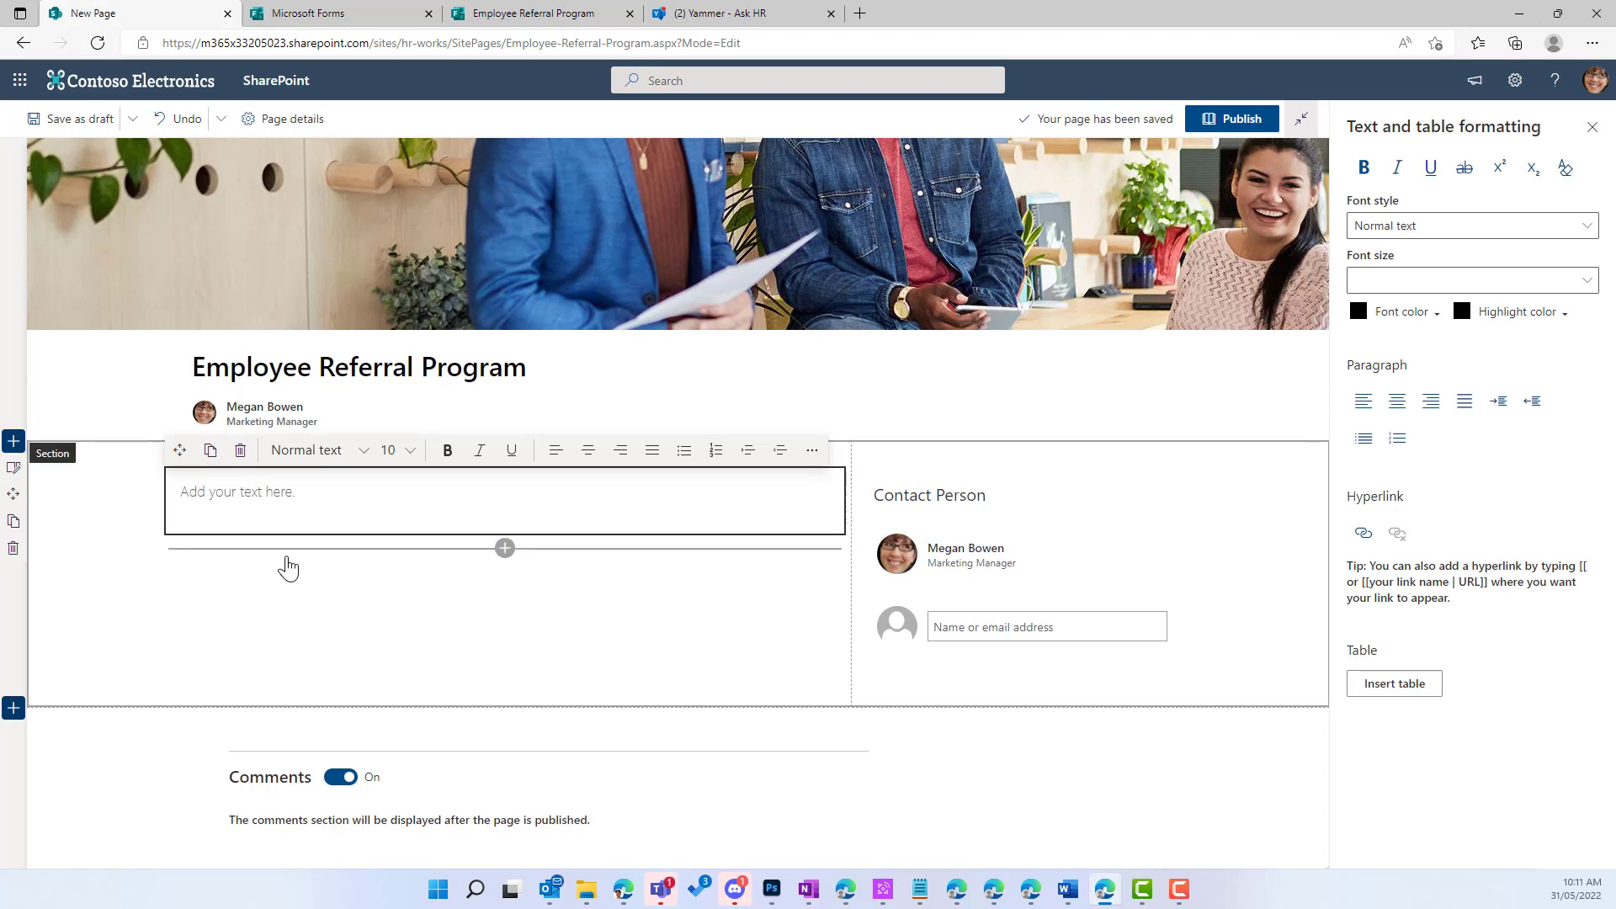
Step: Paste the Terms and Conditions text from Word into the left column's Text web part
click(118, 512)
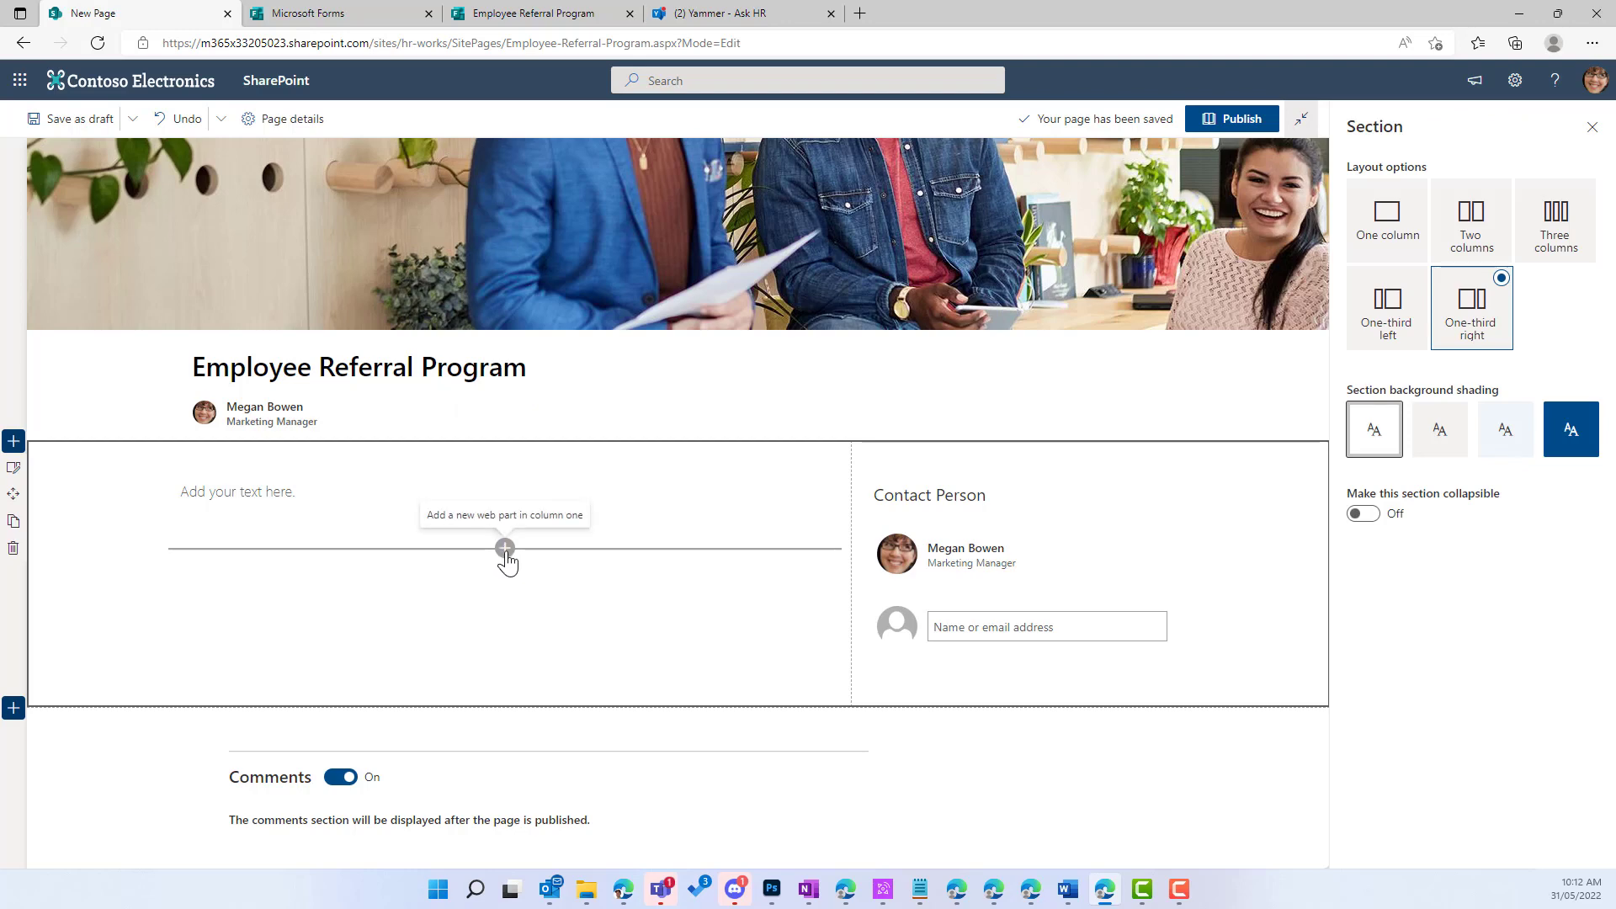
click(360, 523)
click(295, 505)
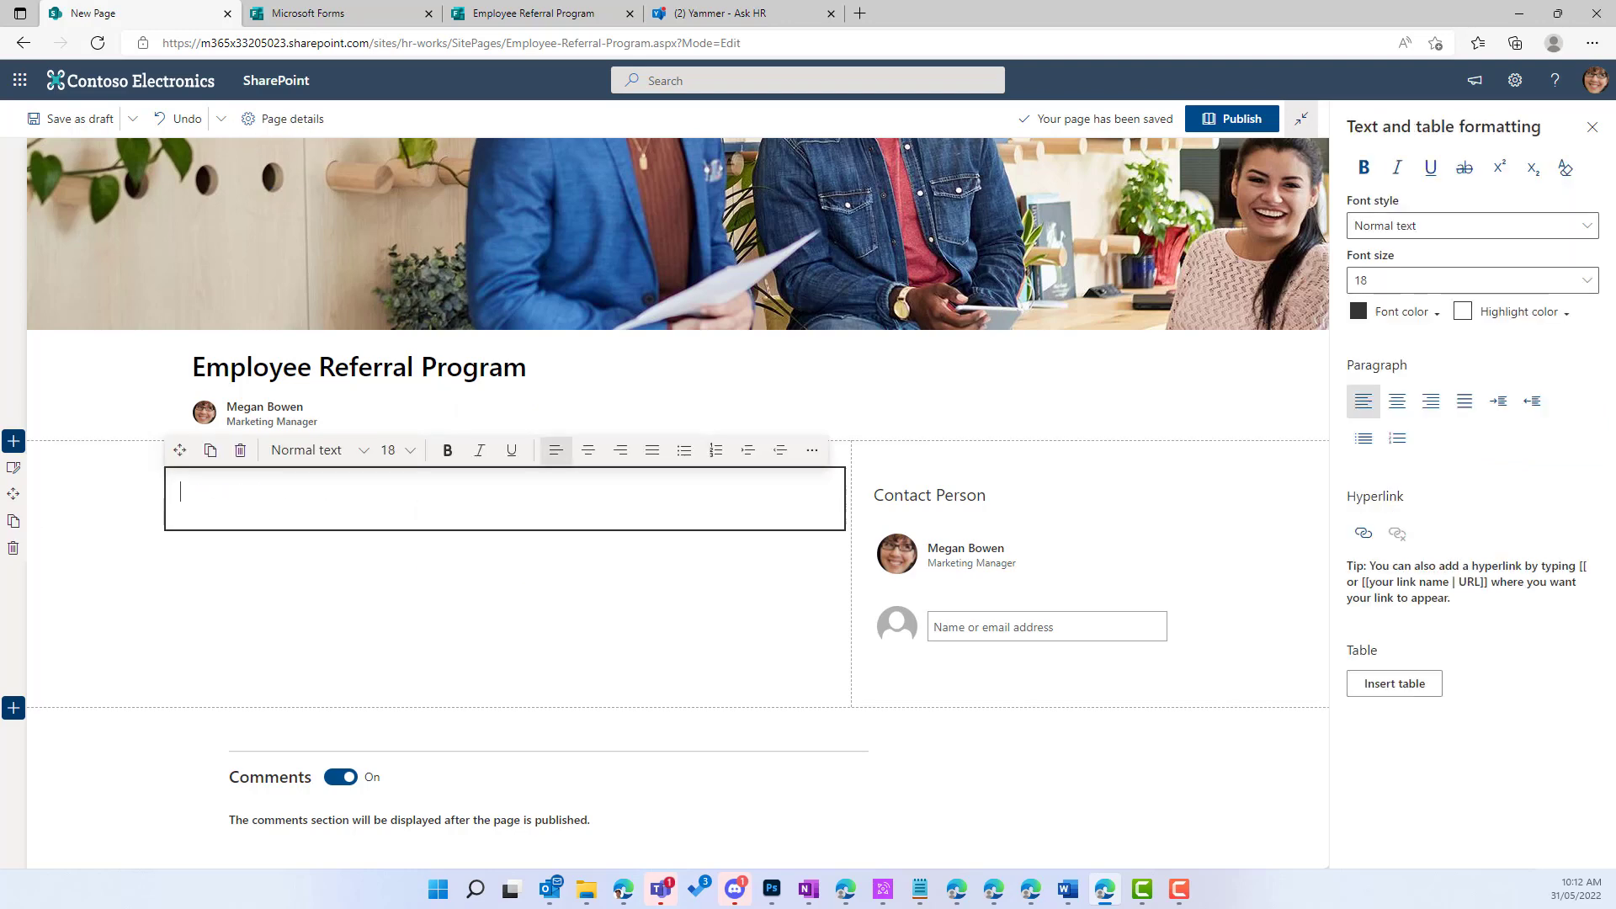
key(alt+Tab)
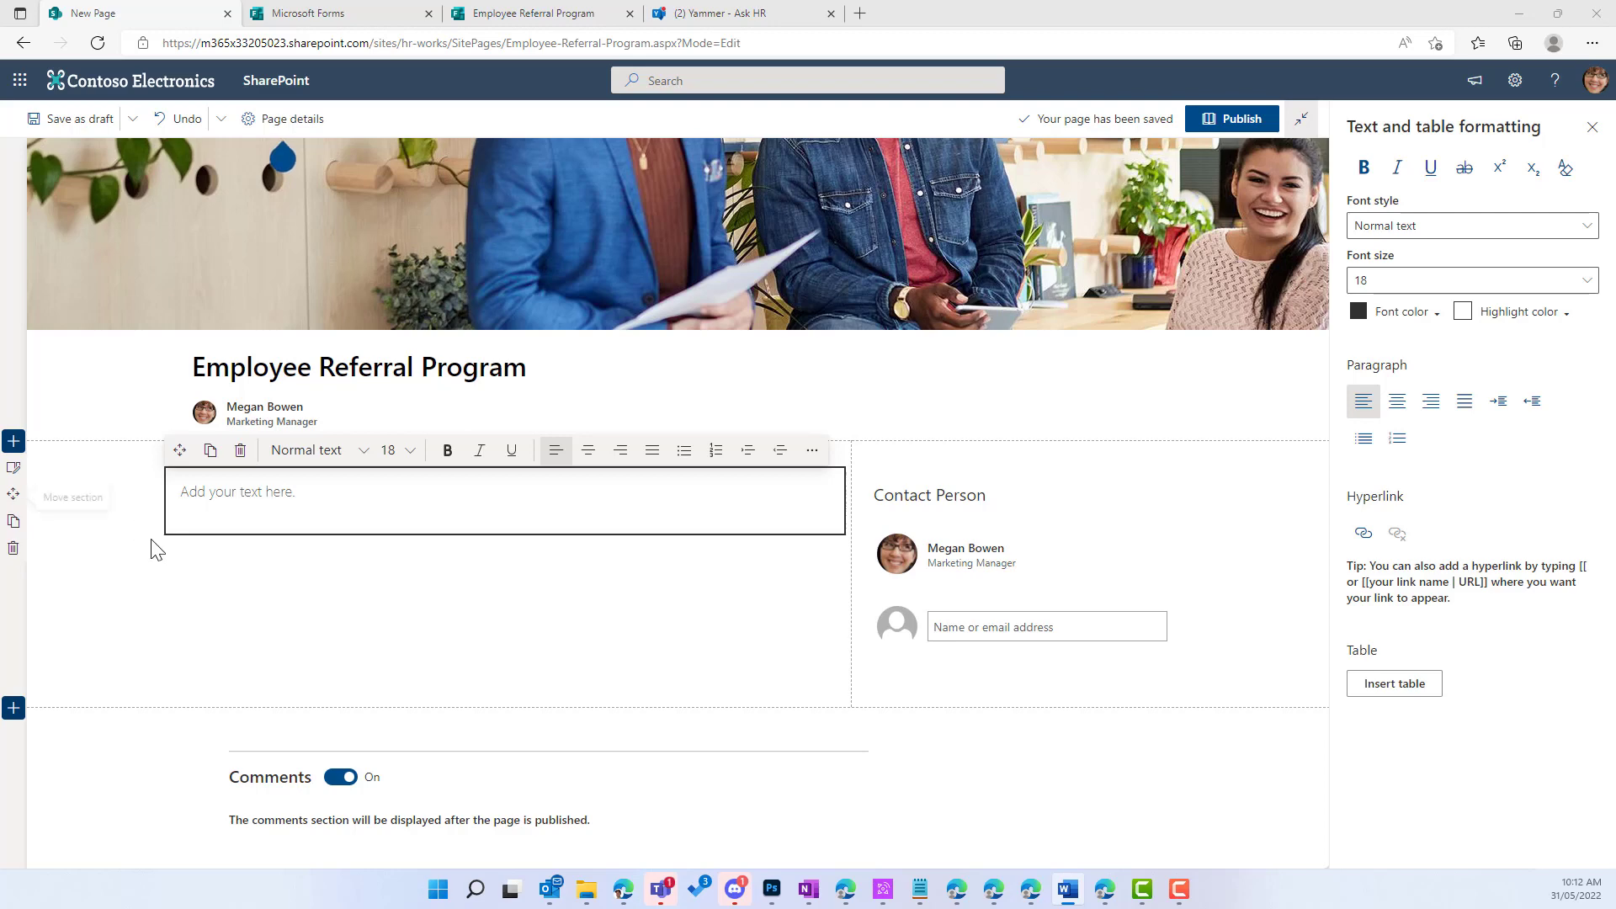
click(300, 497)
key(ctrl+v)
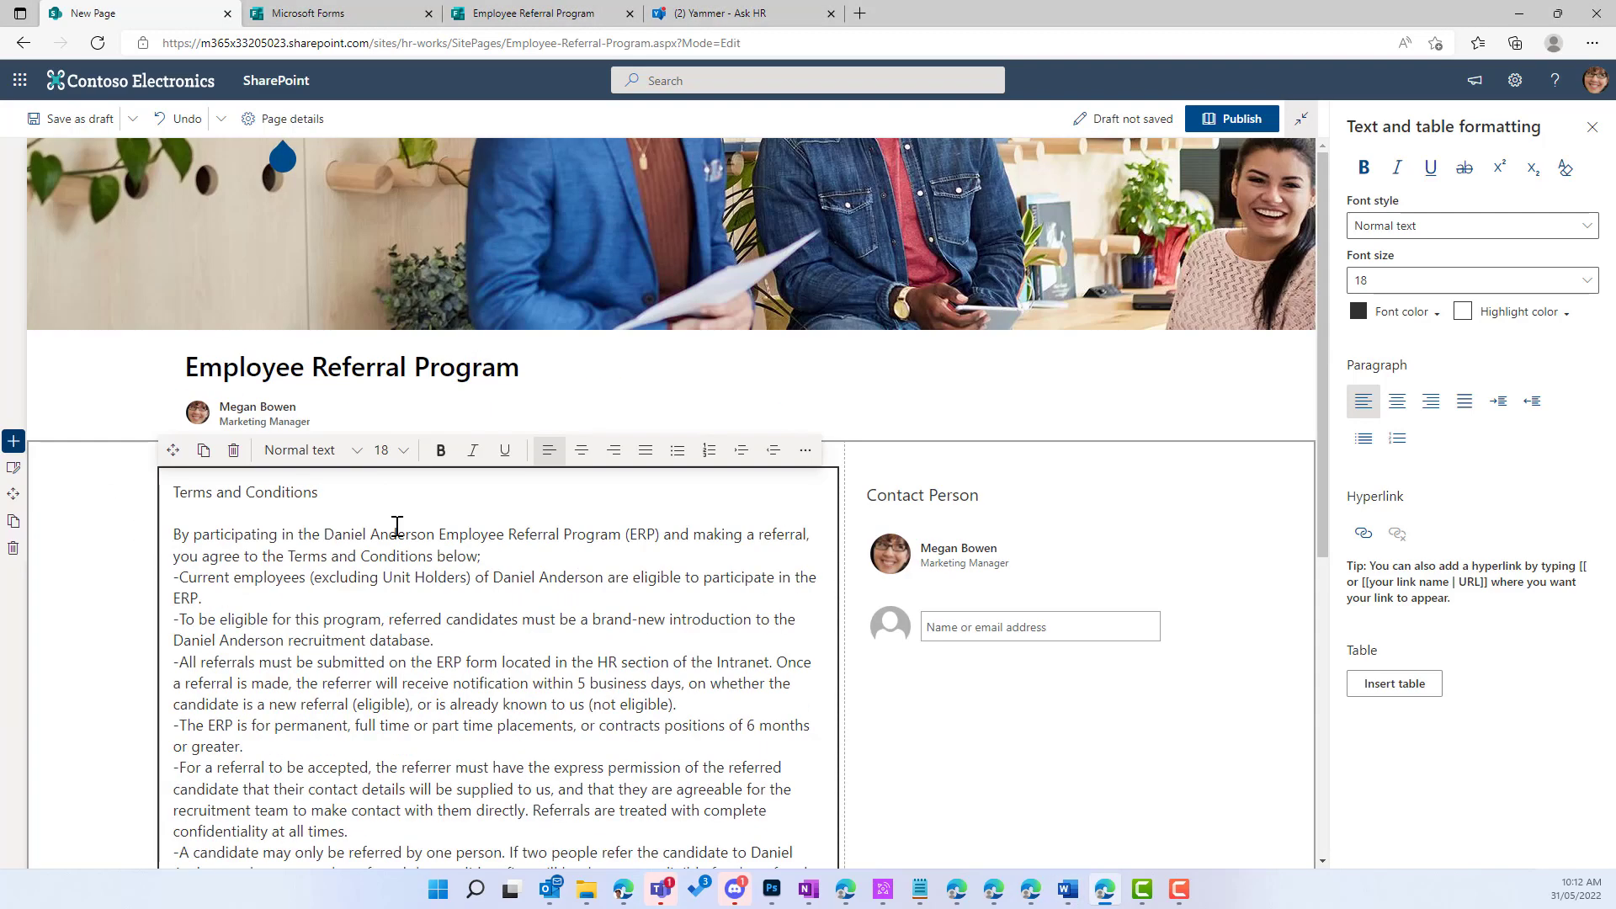
Step: Make the 'Terms and Conditions' heading line bold
triple_click(257, 492)
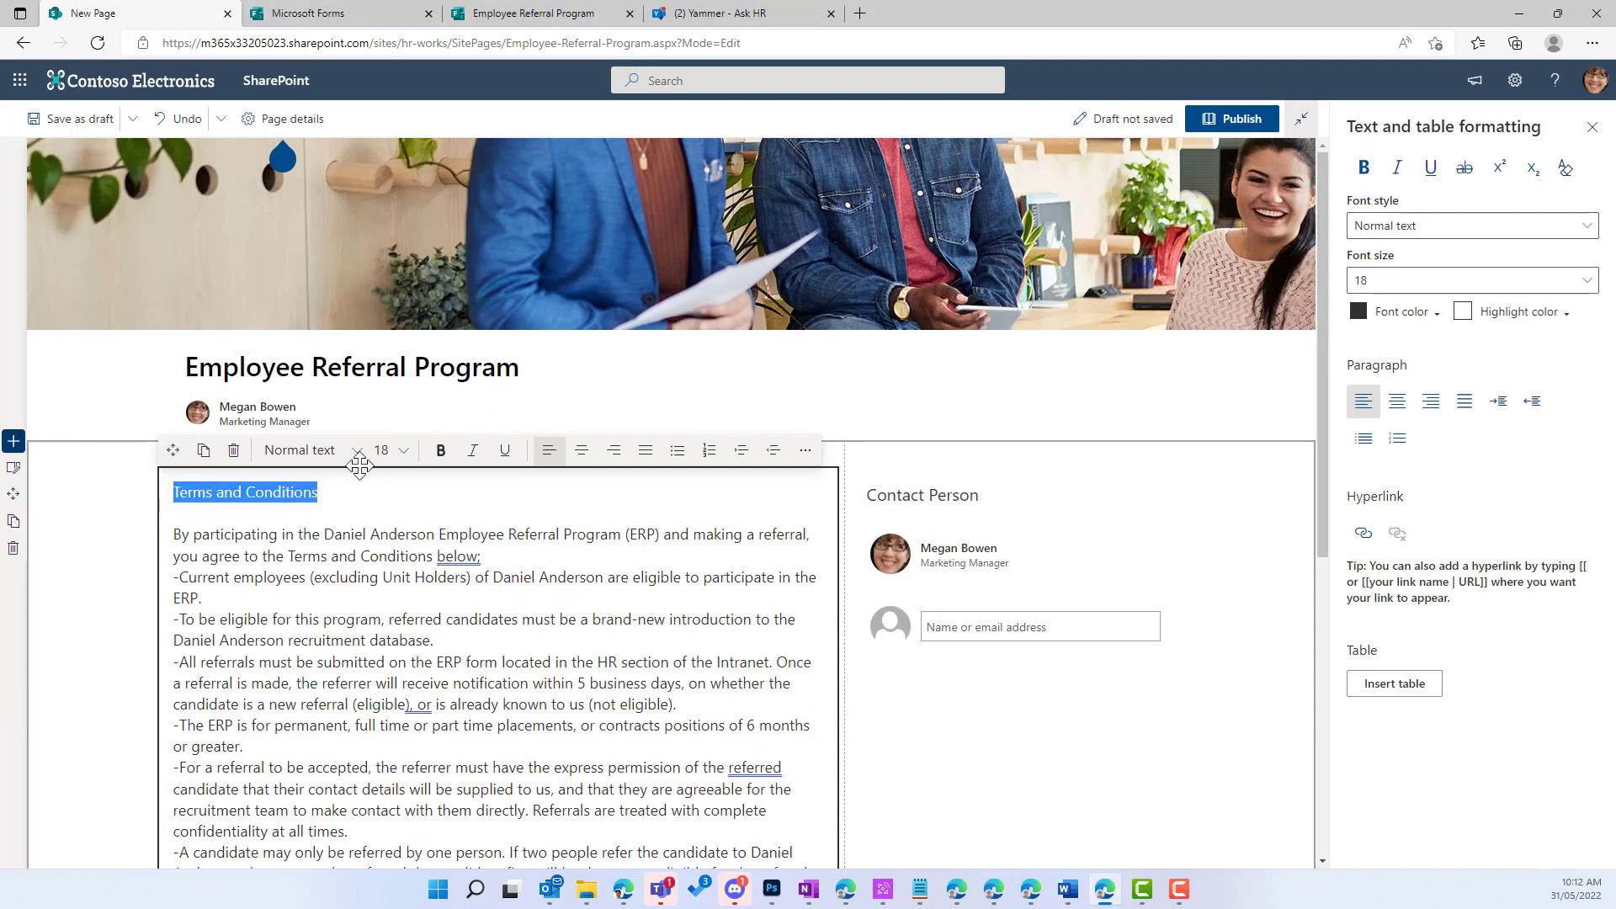
click(440, 450)
scroll(255, 581, down, 1)
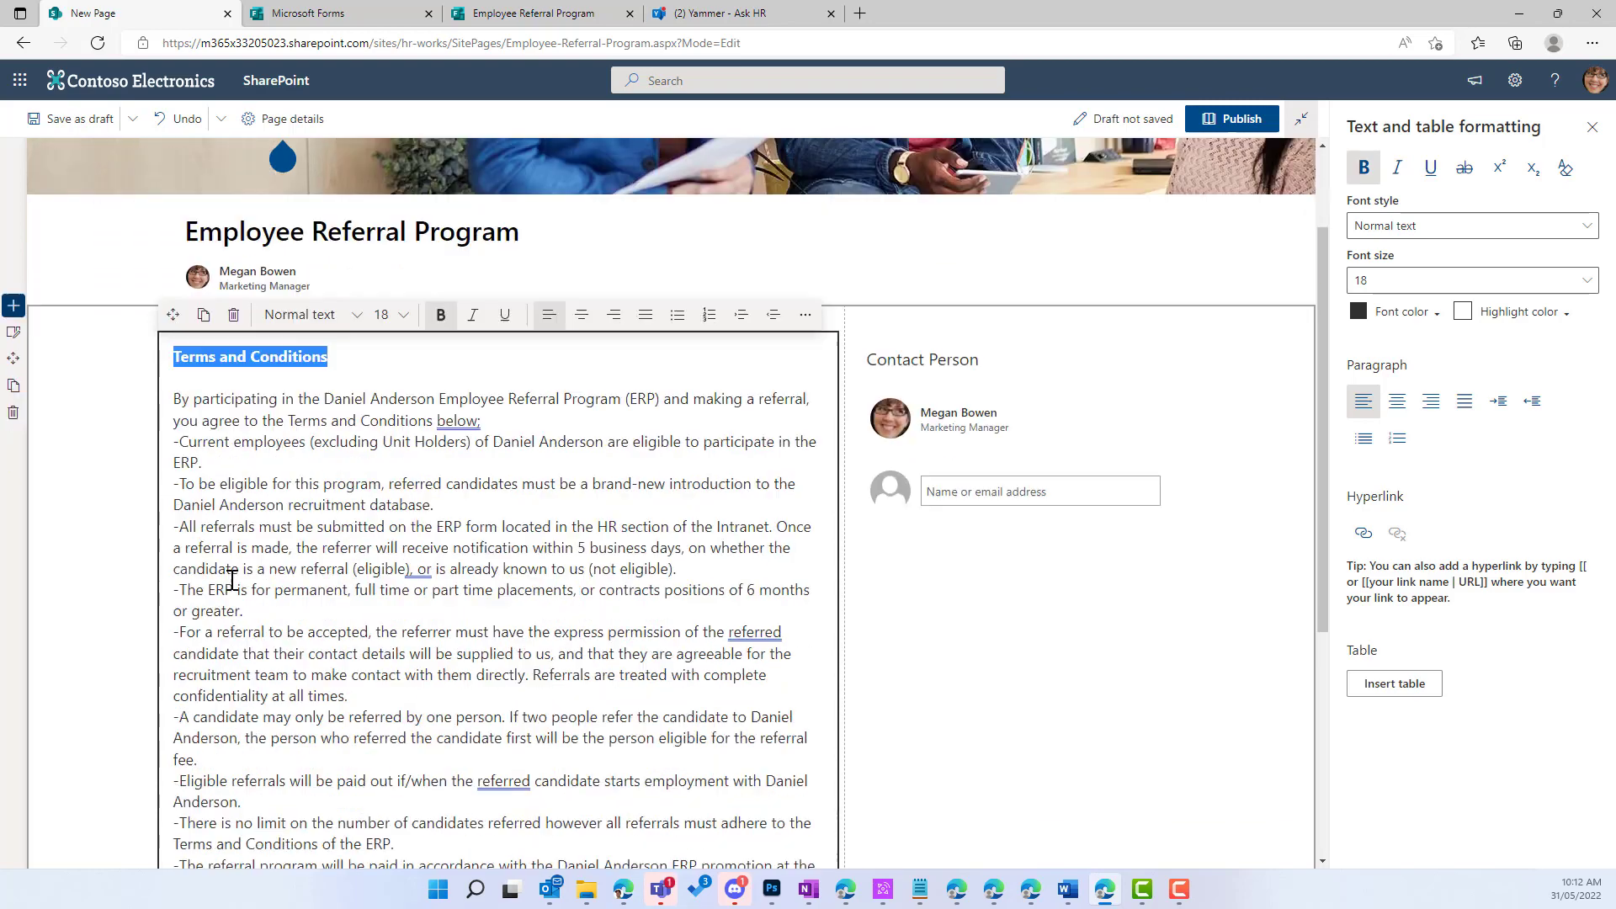
scroll(227, 539, up, 1)
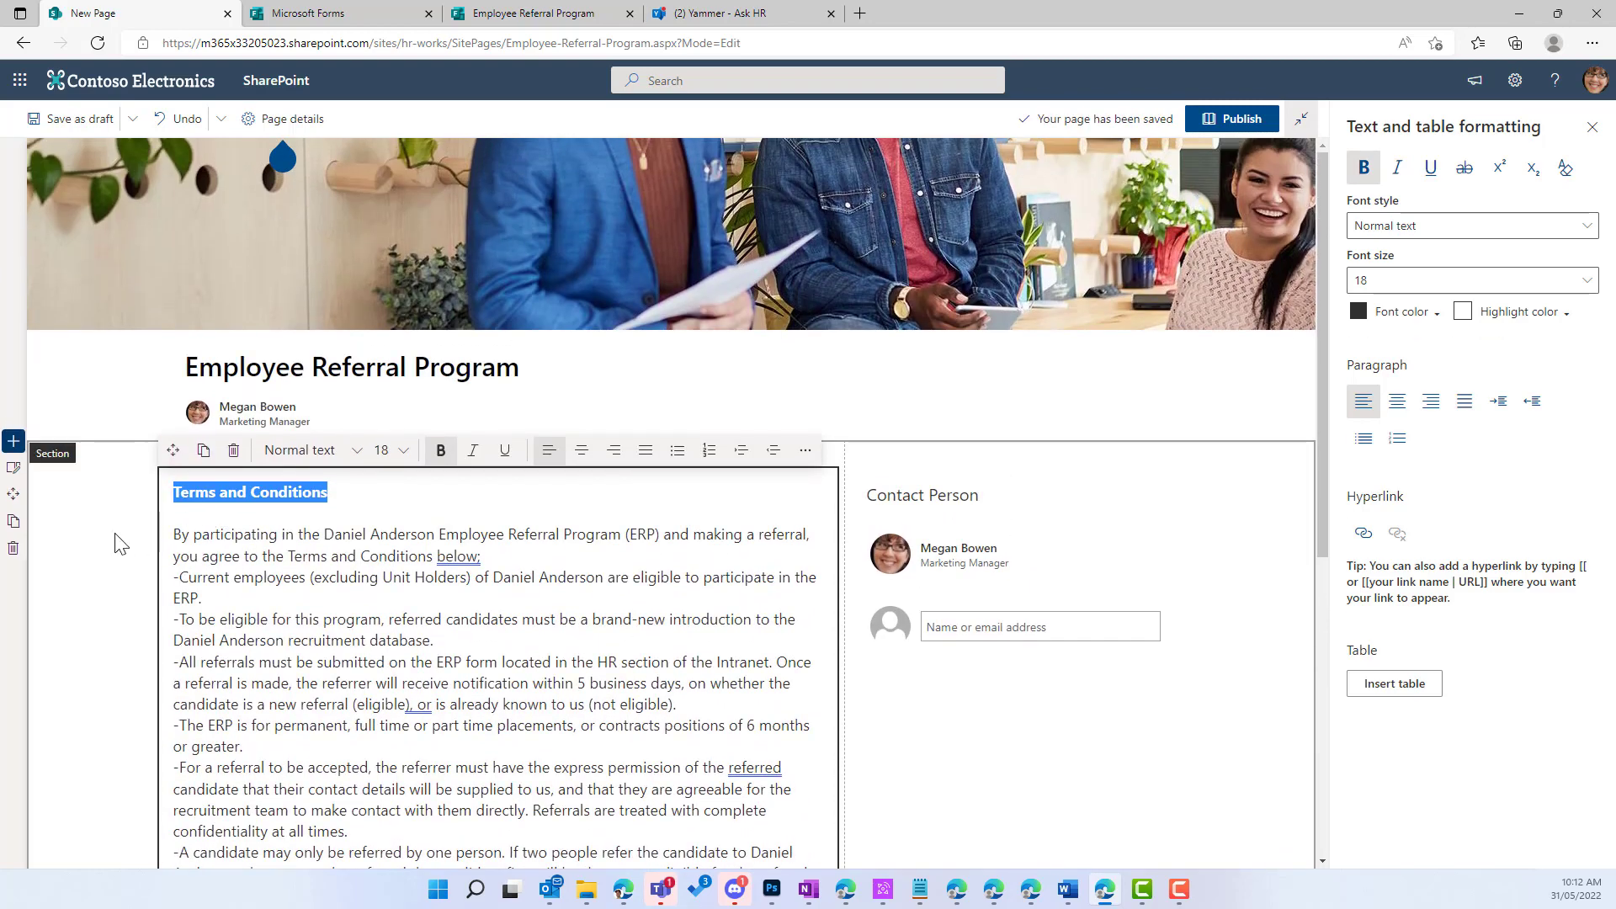
click(122, 543)
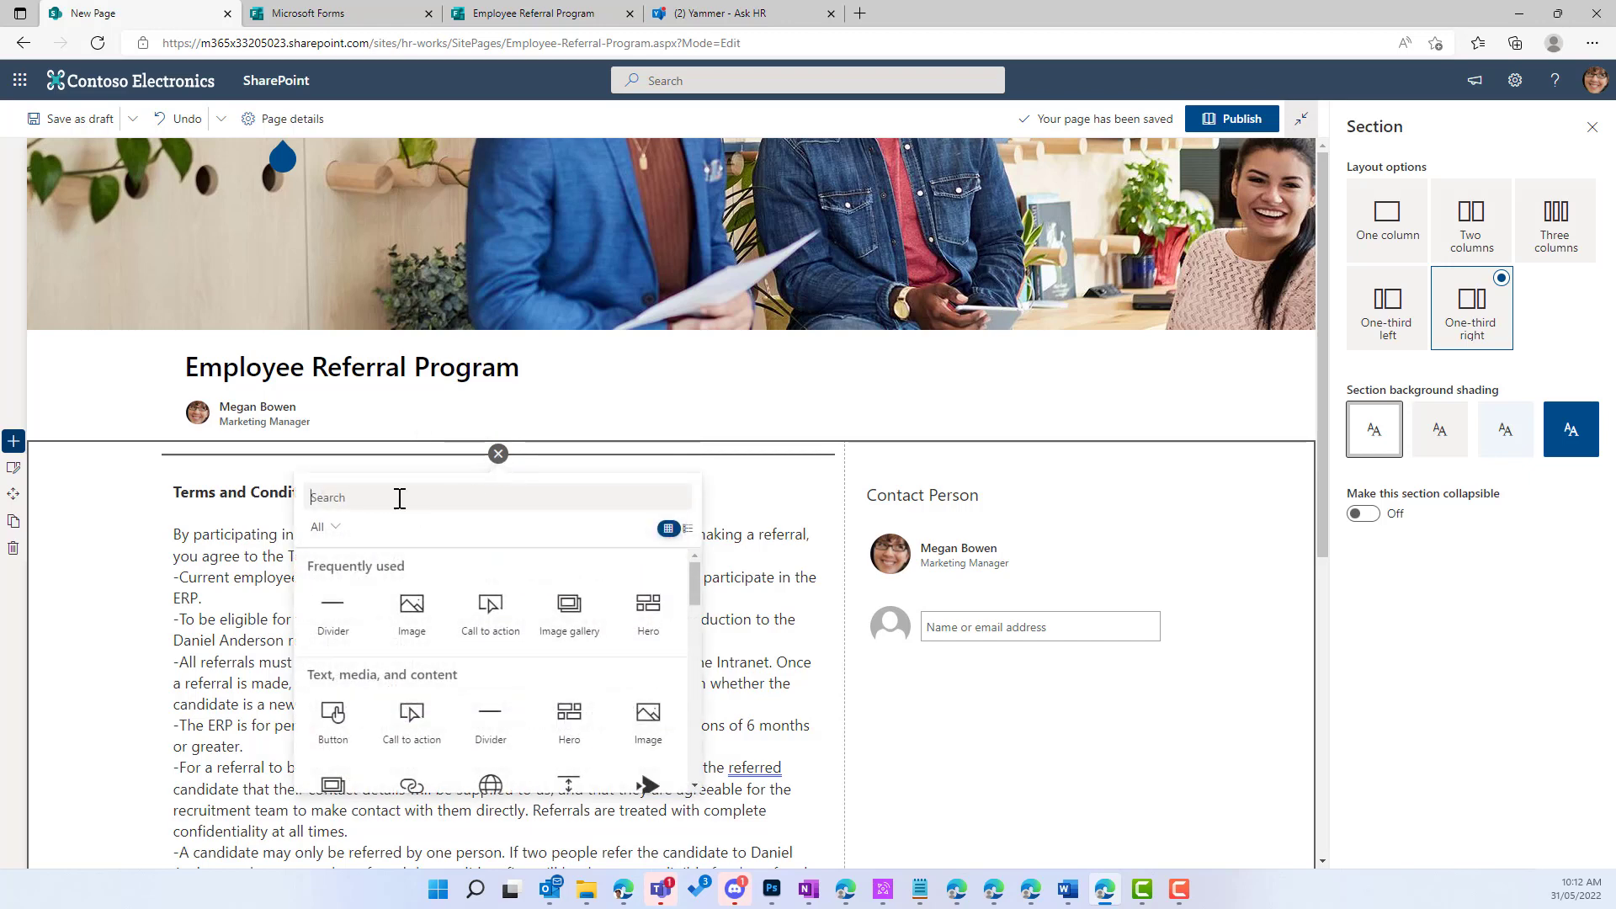
Step: Search 'form' in the web part picker and insert a Microsoft Forms web part
text(from)
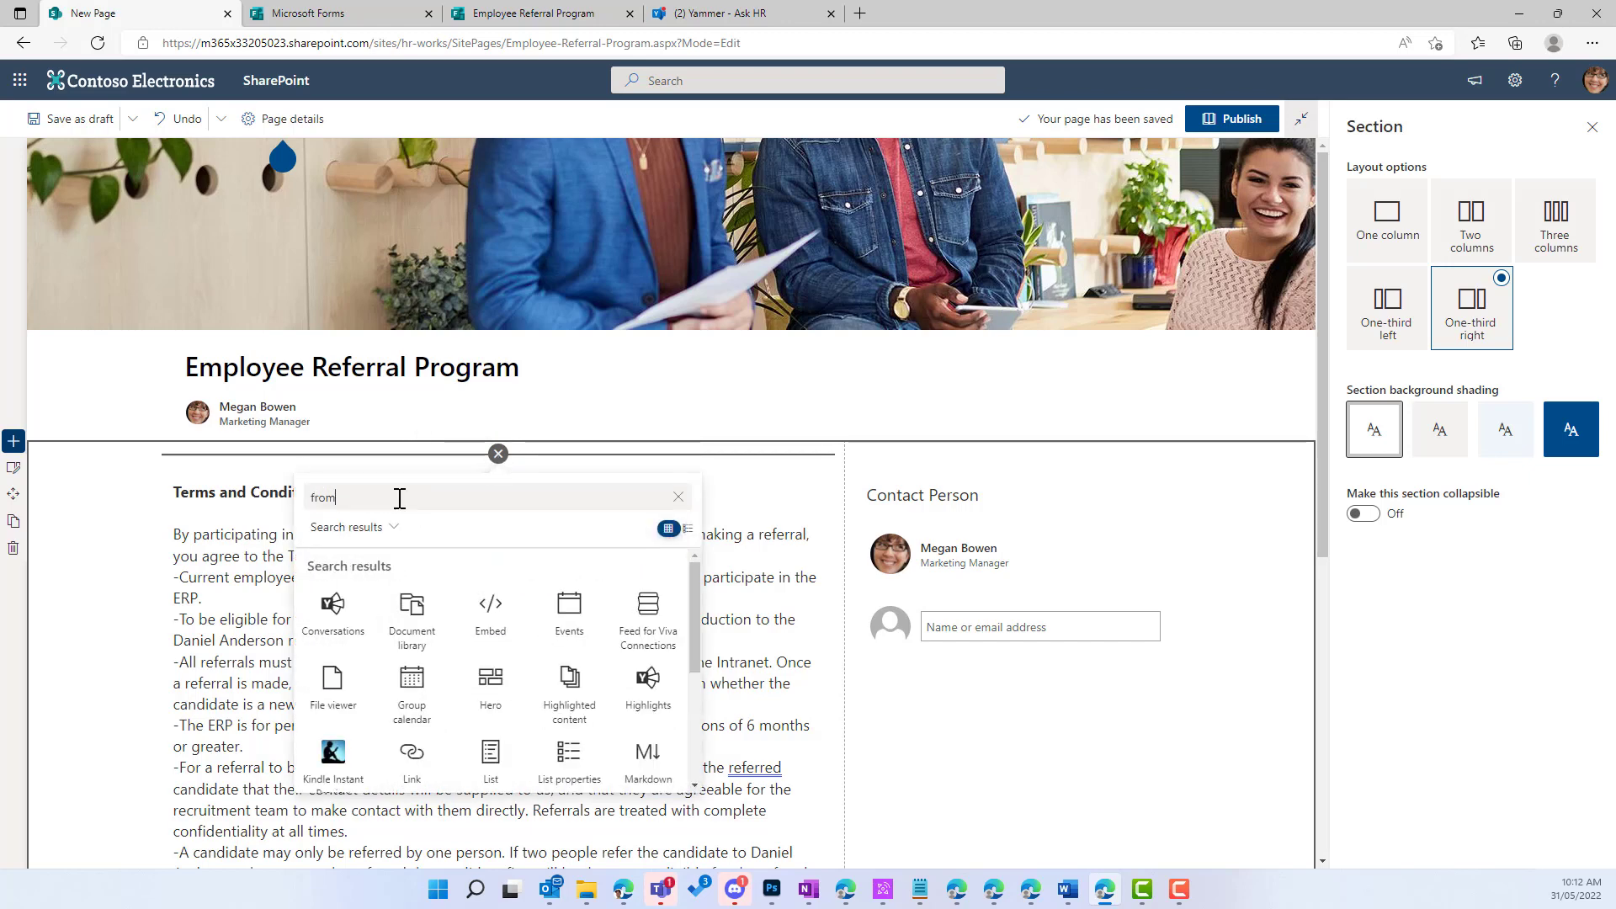
key(BackSpace)
key(BackSpace)
key(BackSpace)
text(orm)
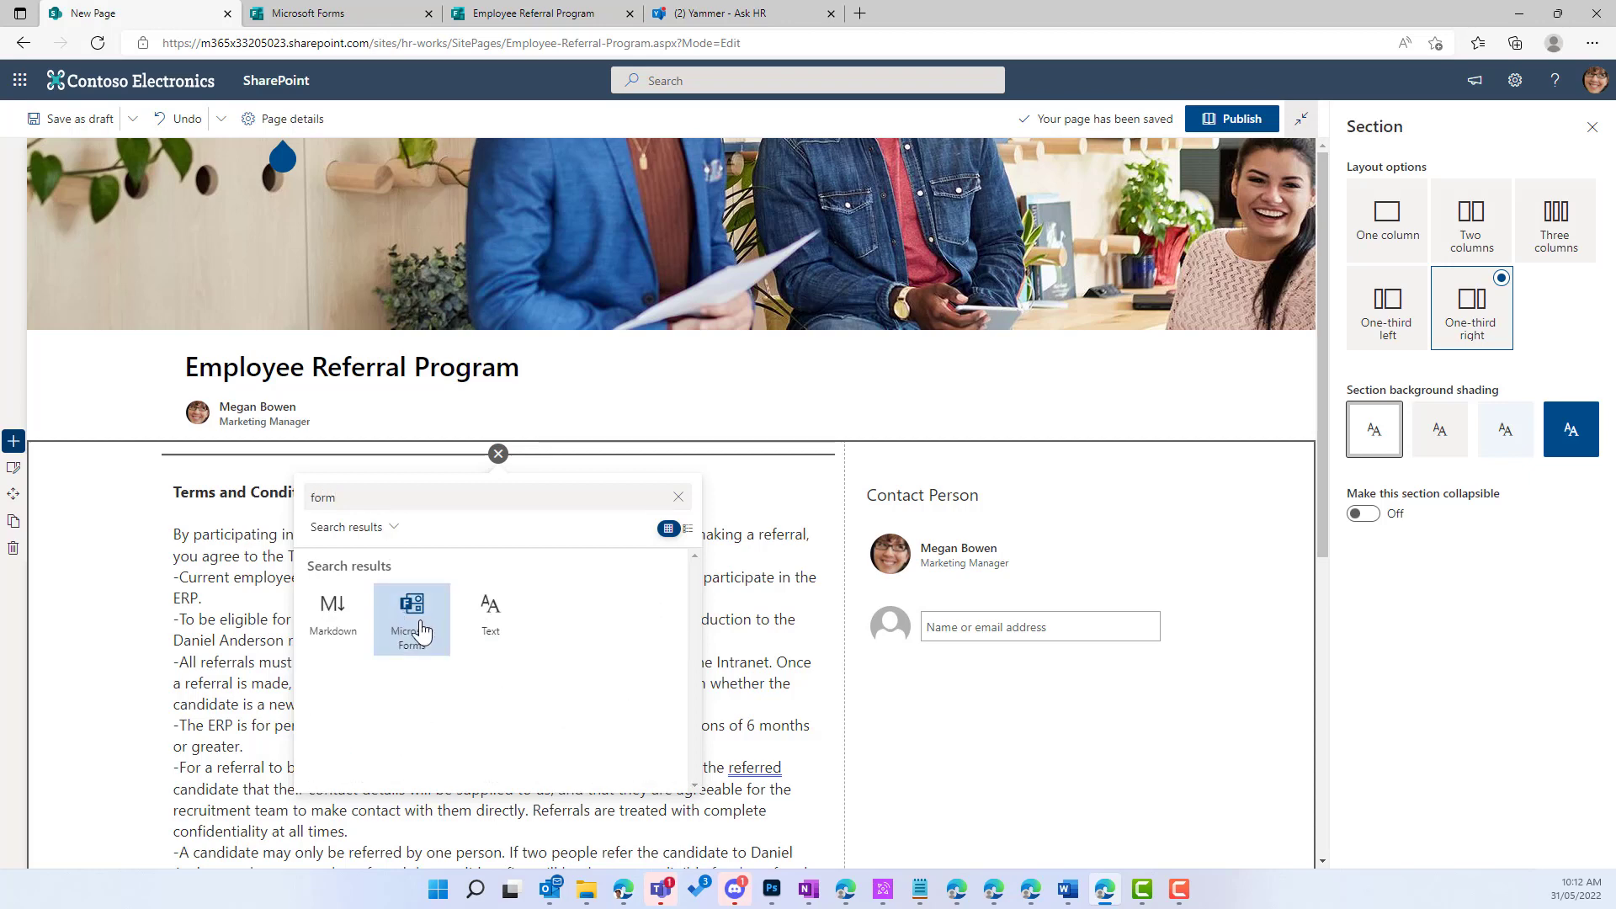
click(421, 632)
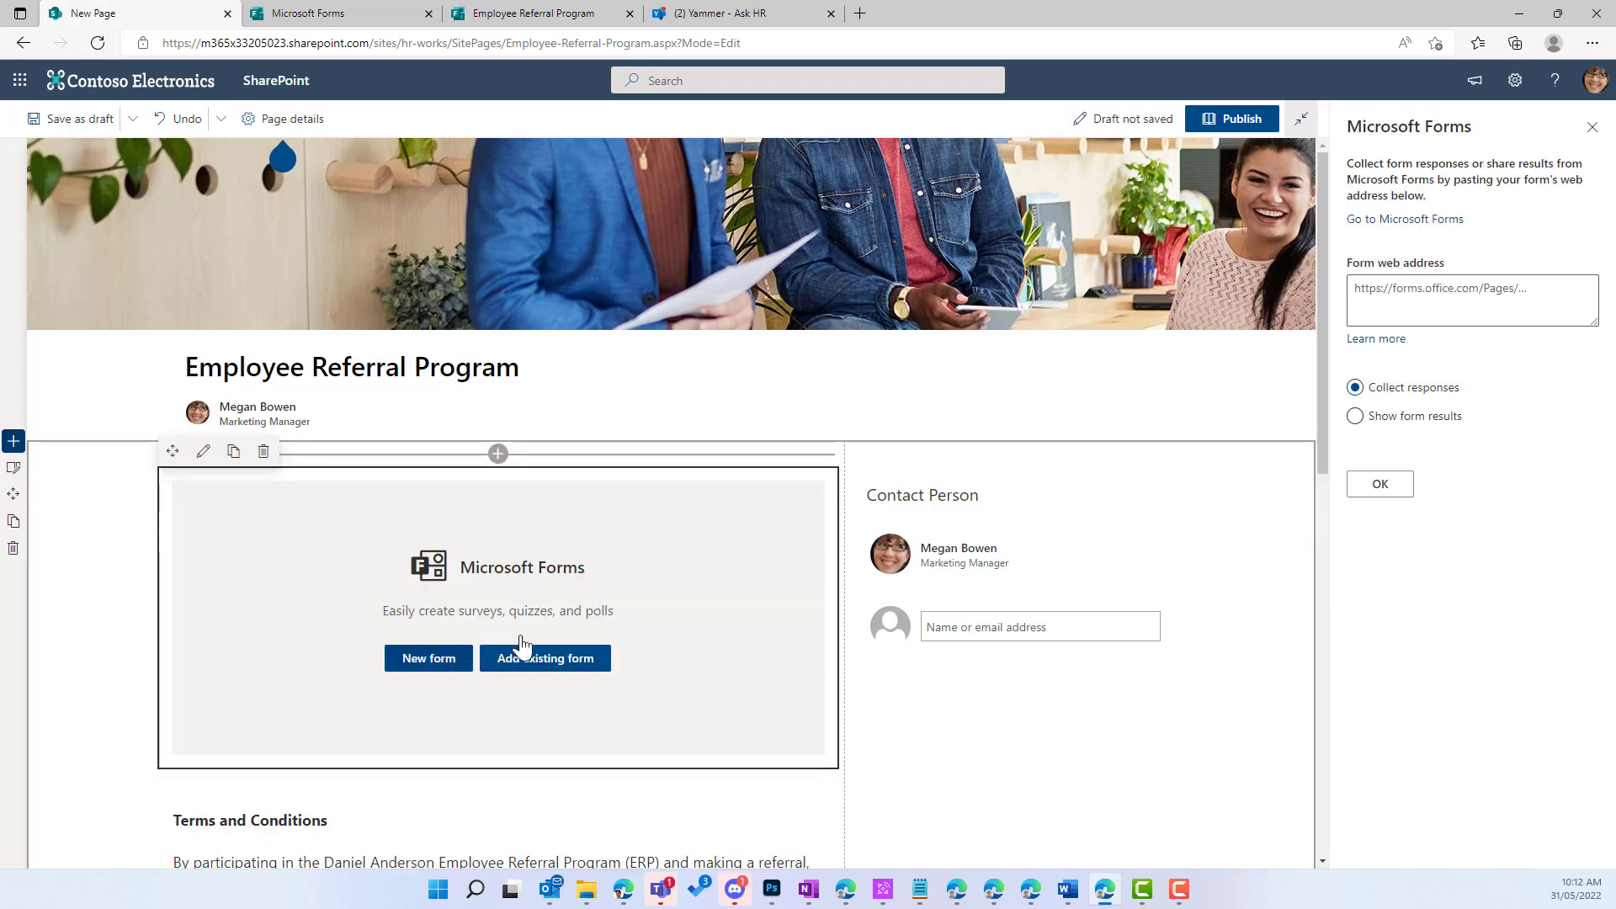
Step: Choose Add existing form, then bring up the Employee Referral Program form editor
click(580, 664)
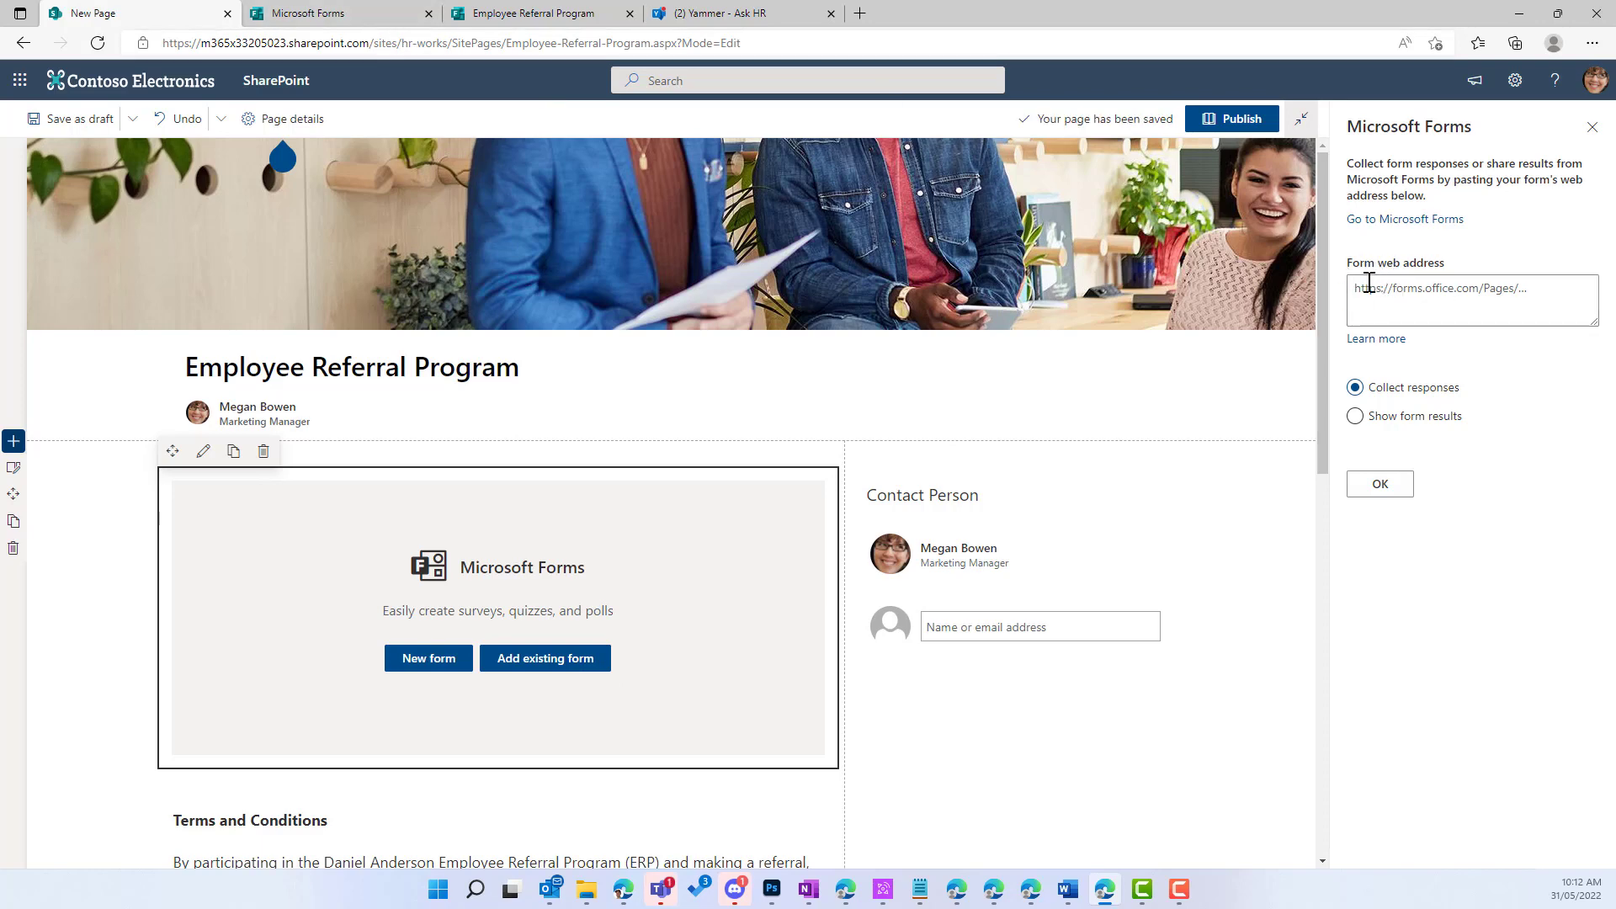
click(332, 21)
click(519, 18)
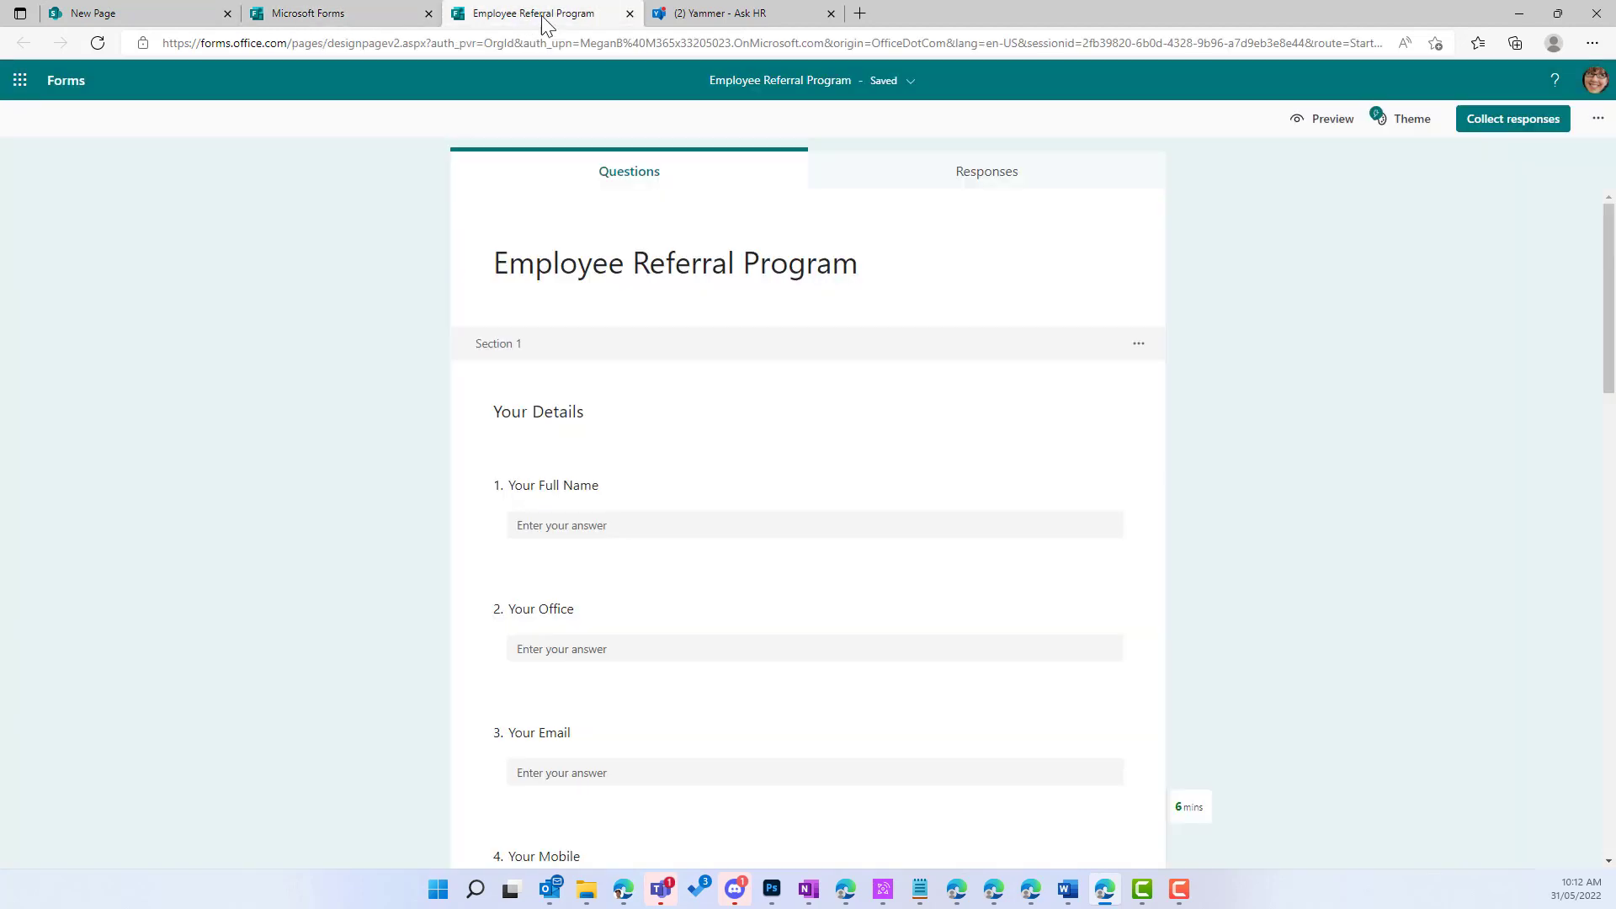
Step: Copy the form's link under Collect responses, then return to the New Page tab
click(1499, 128)
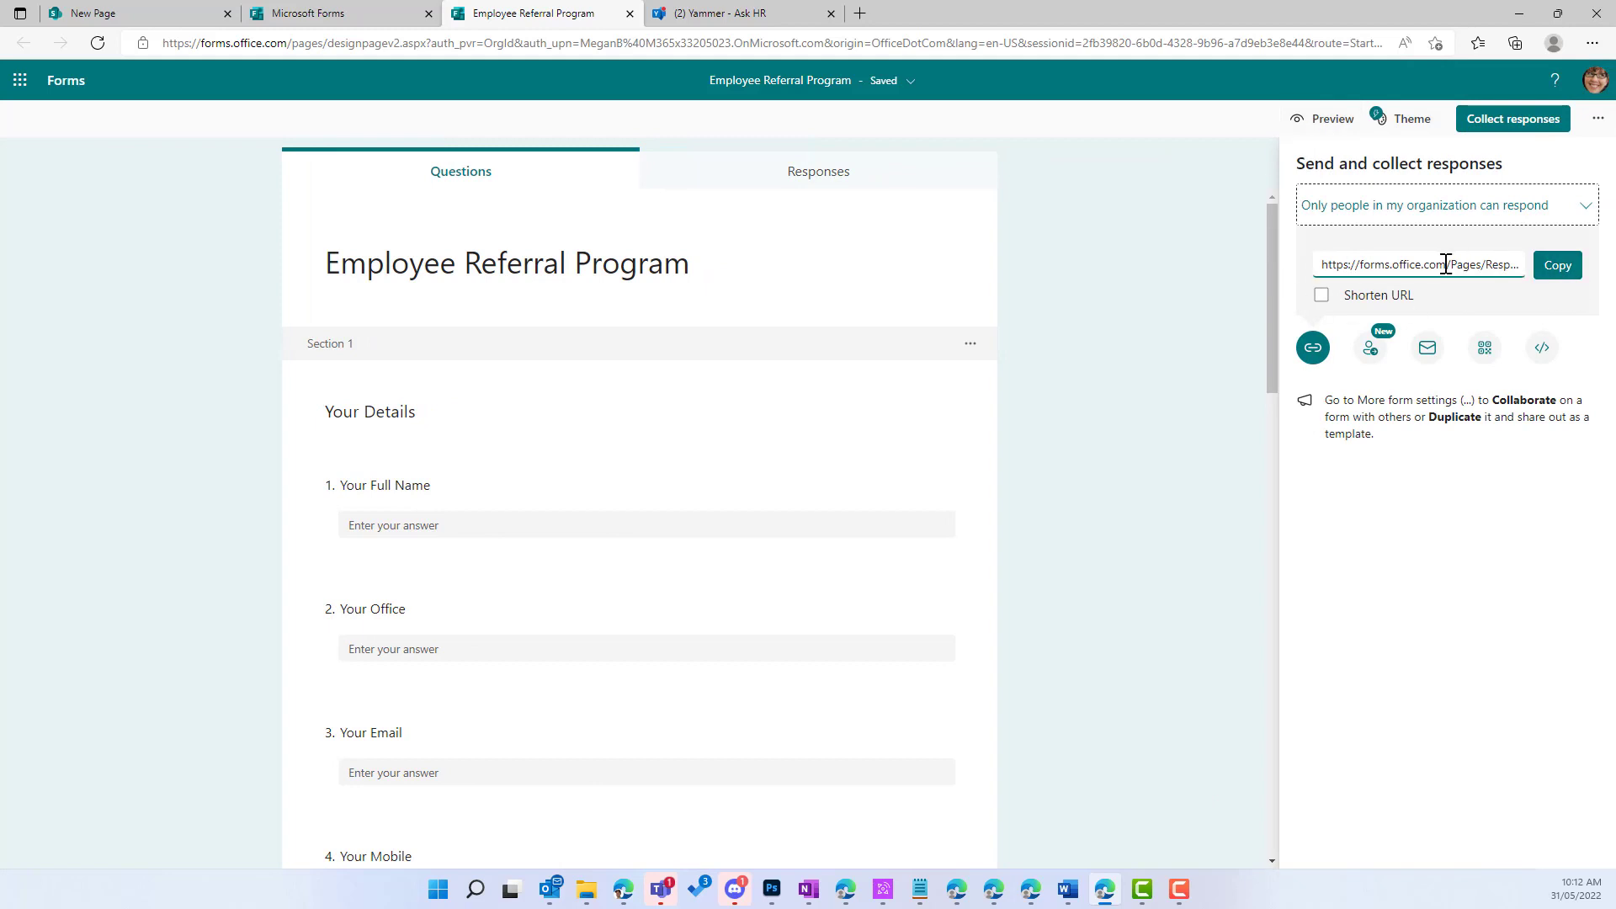
click(1558, 265)
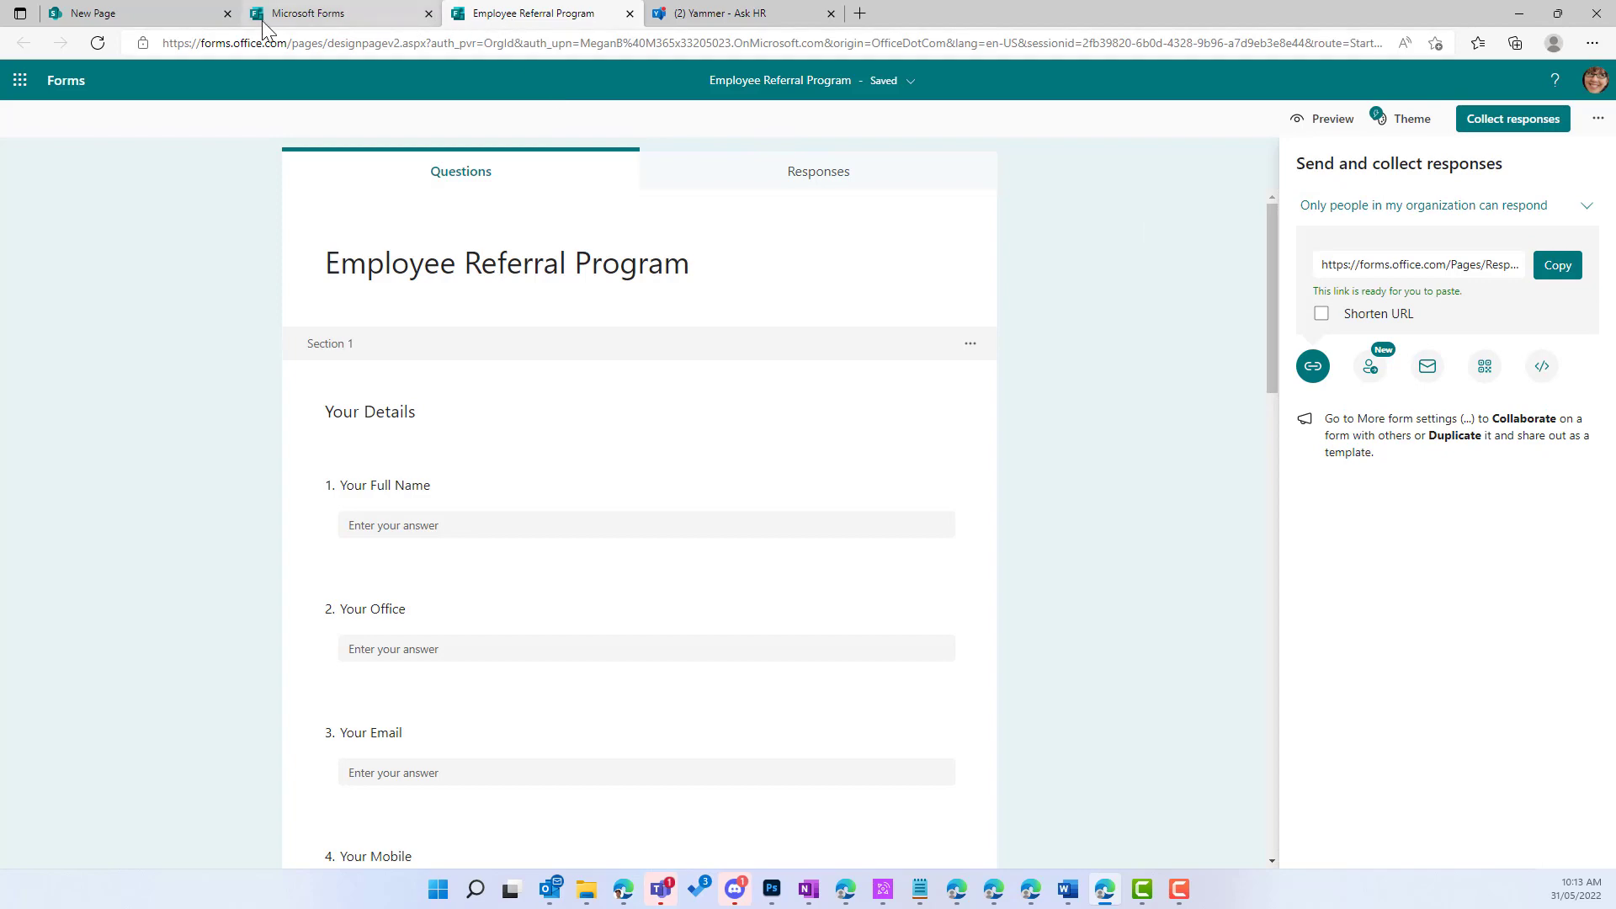
click(140, 15)
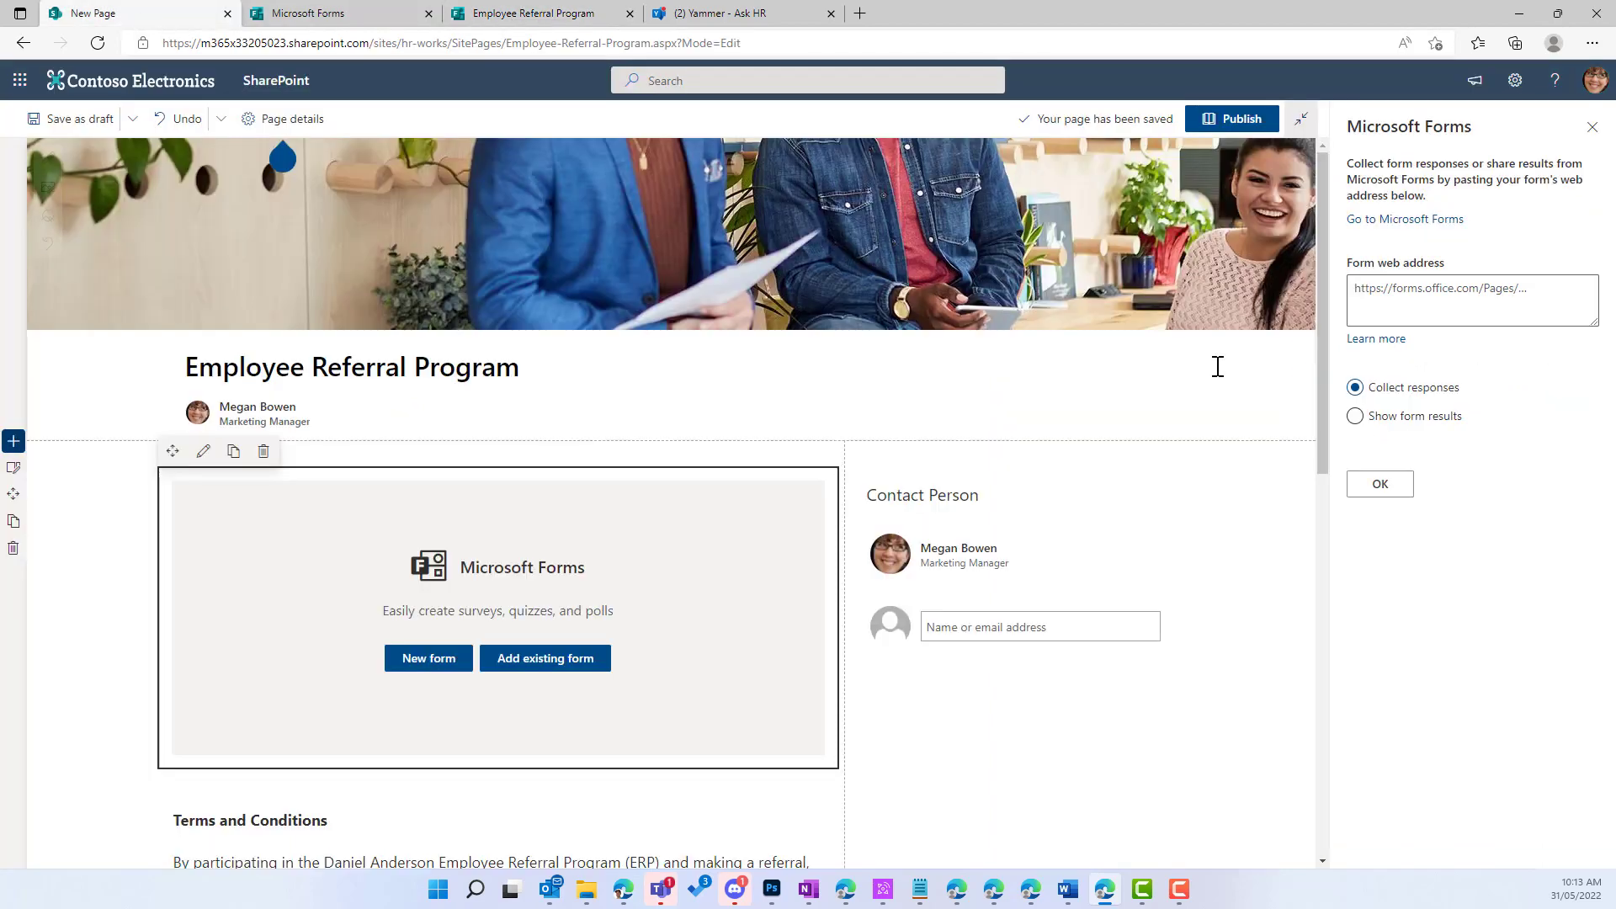
Step: Paste the form's response link into the Microsoft Forms web part and embed the form
click(1401, 286)
key(ctrl+v)
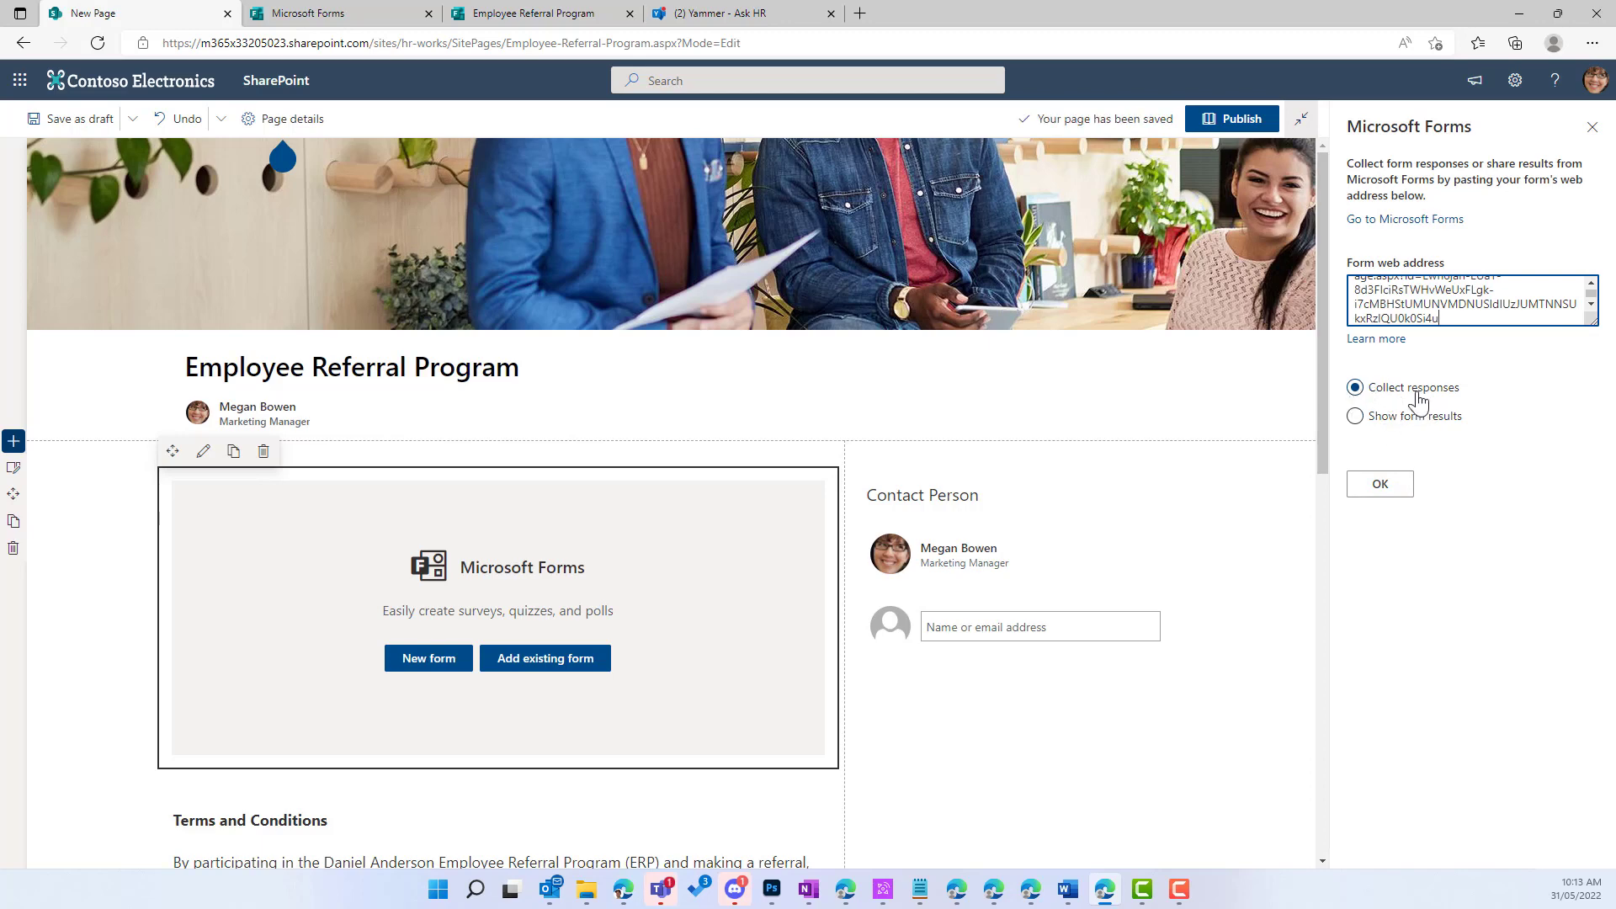
click(1387, 491)
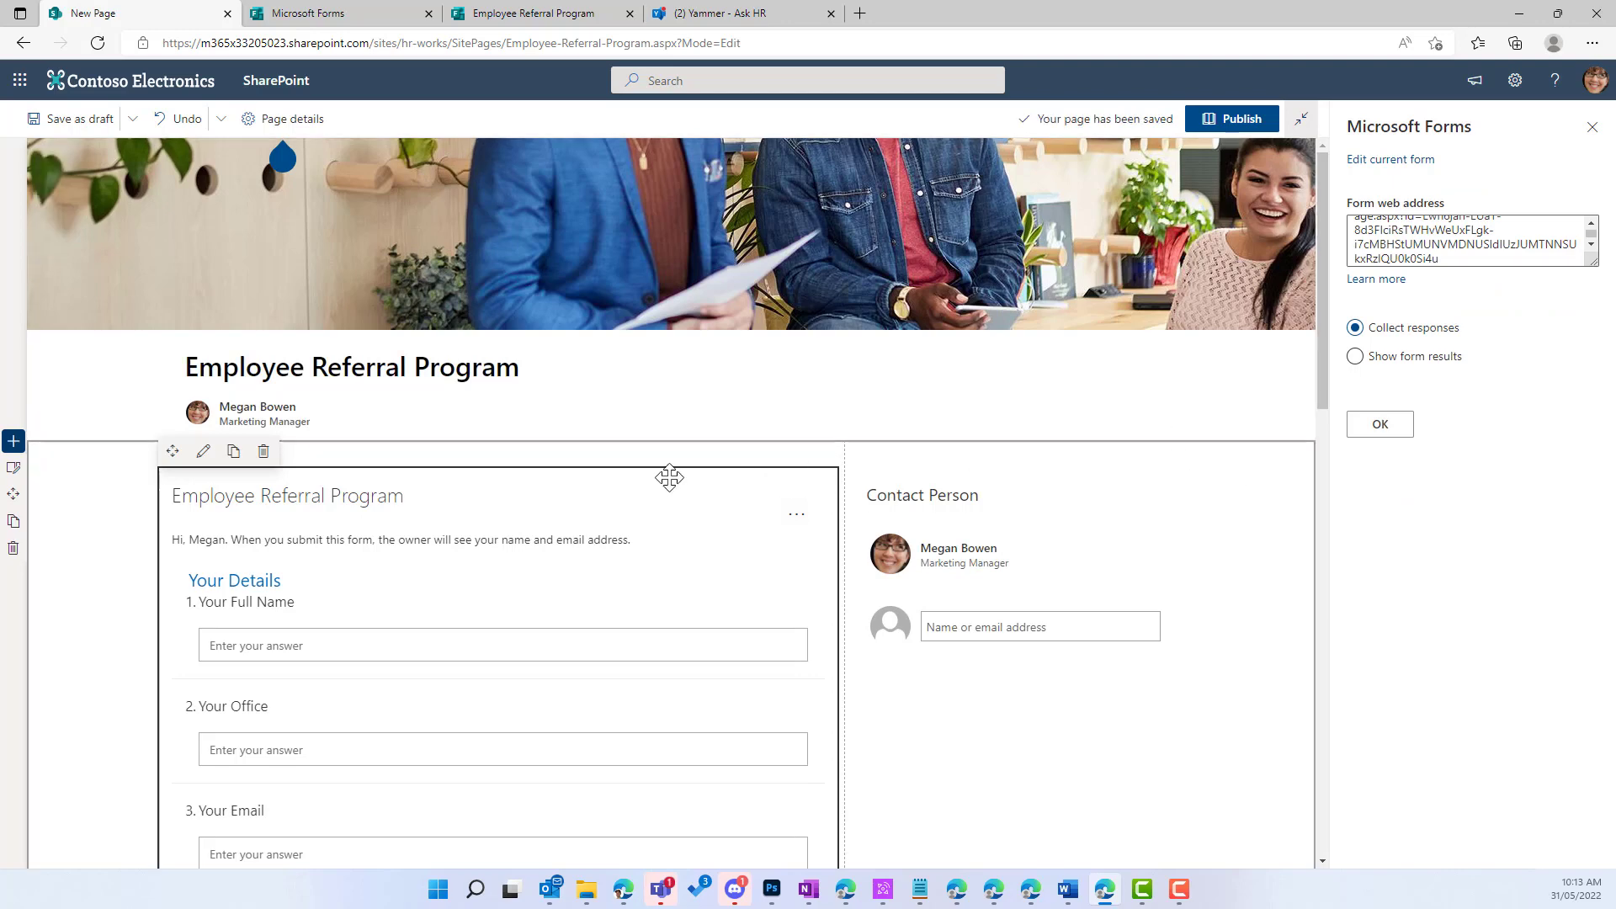
scroll(669, 476, down, 3)
scroll(678, 480, down, 2)
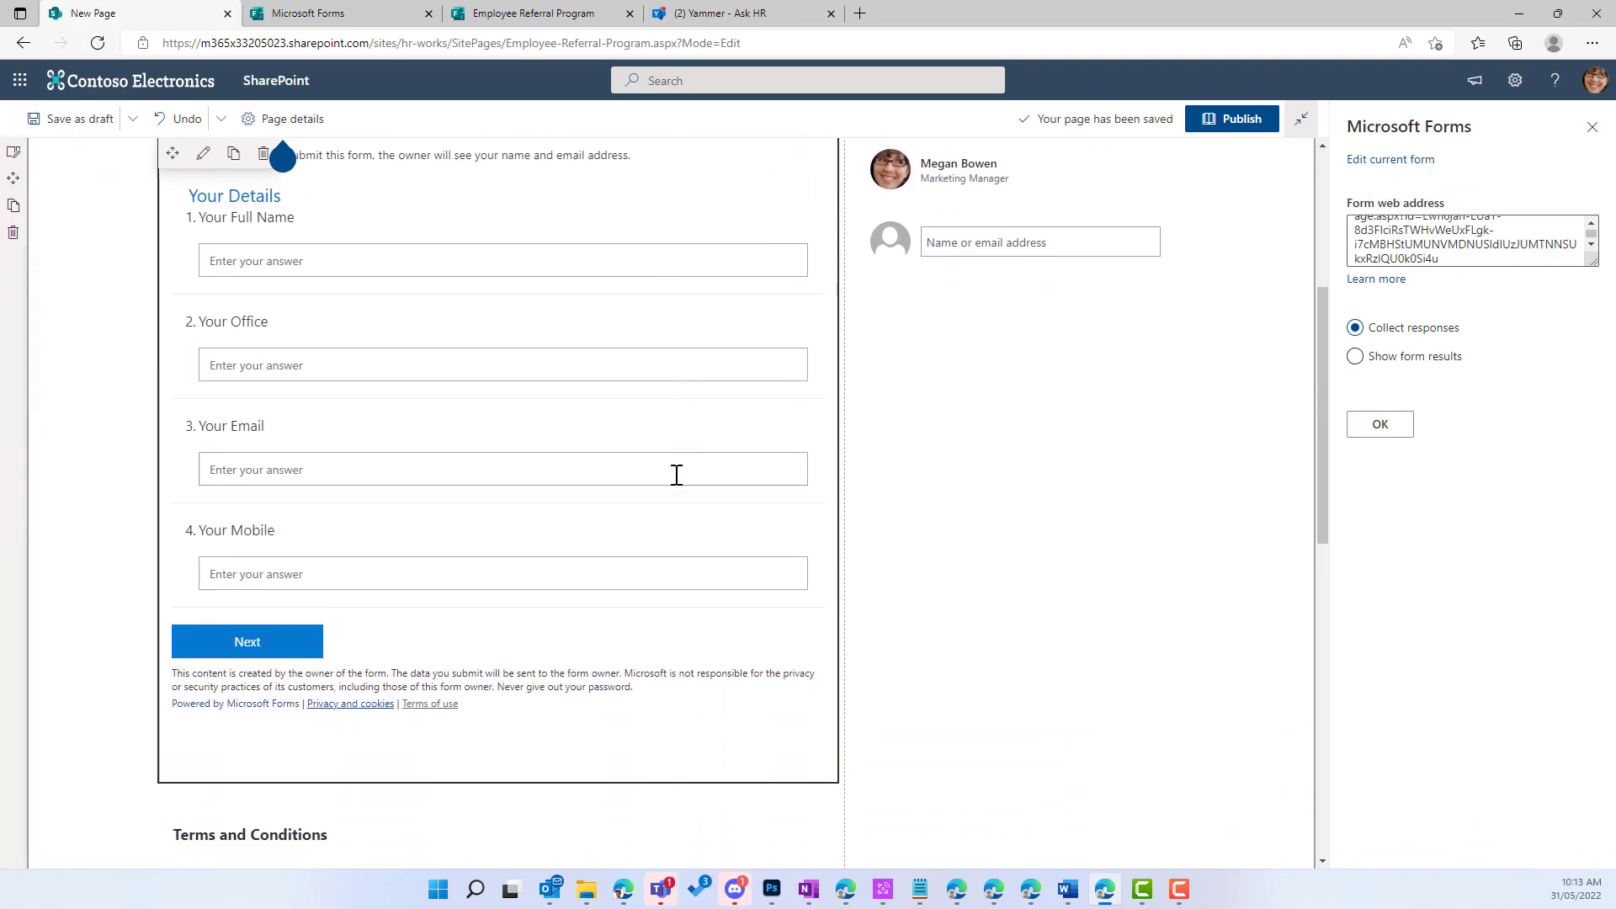
scroll(677, 476, up, 2)
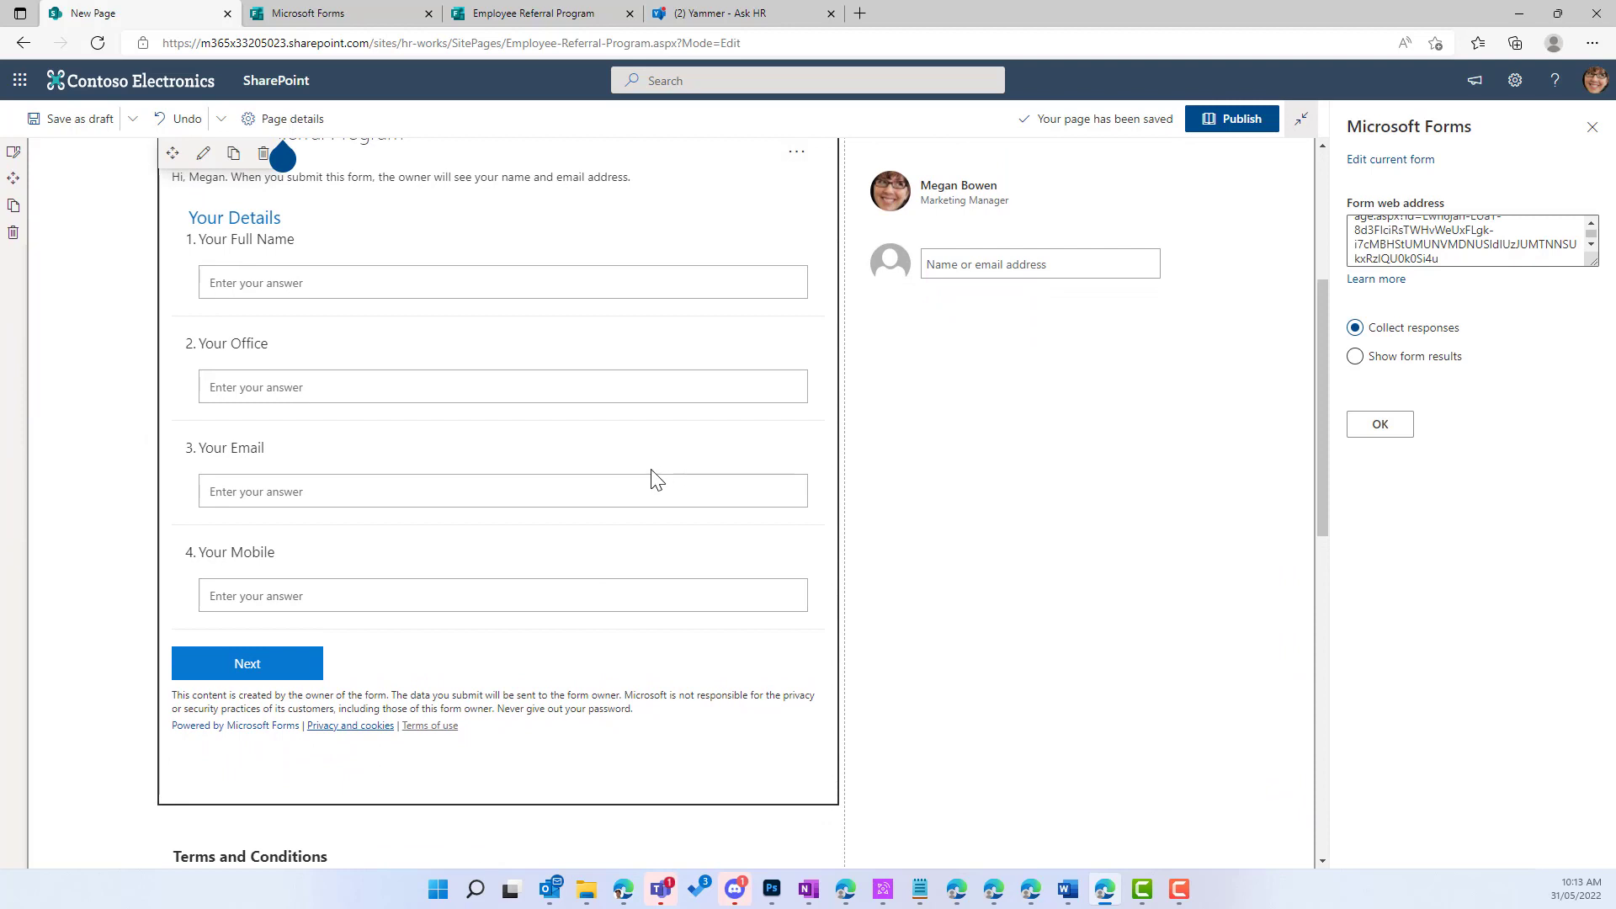
scroll(653, 480, up, 2)
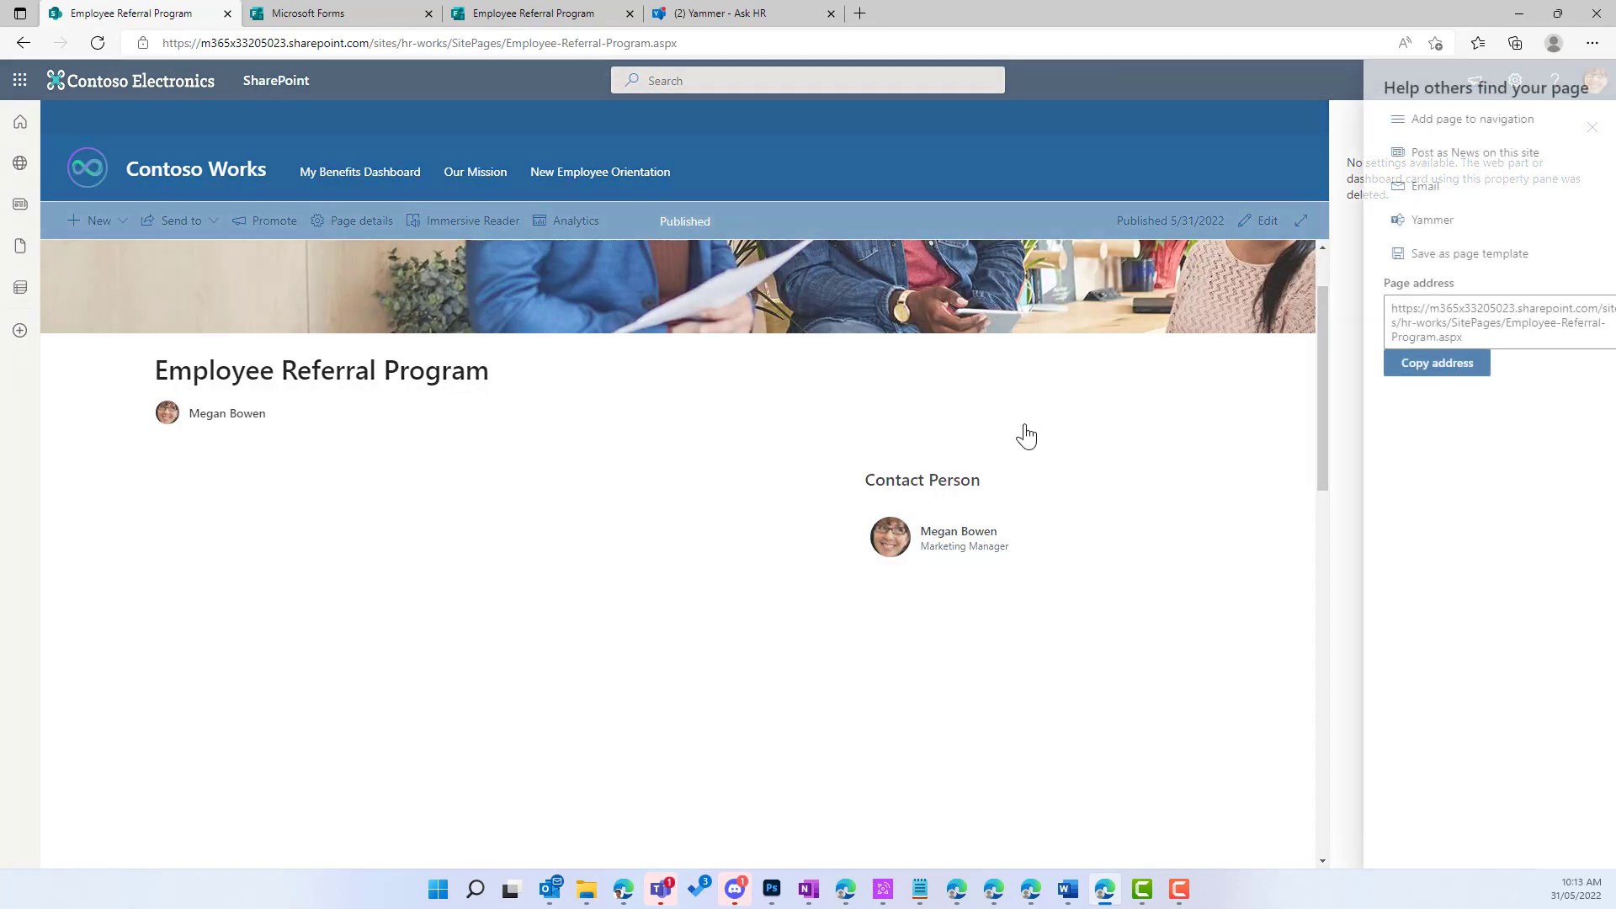
Step: Close the 'Help others find your page' panel and the empty property pane
click(1591, 130)
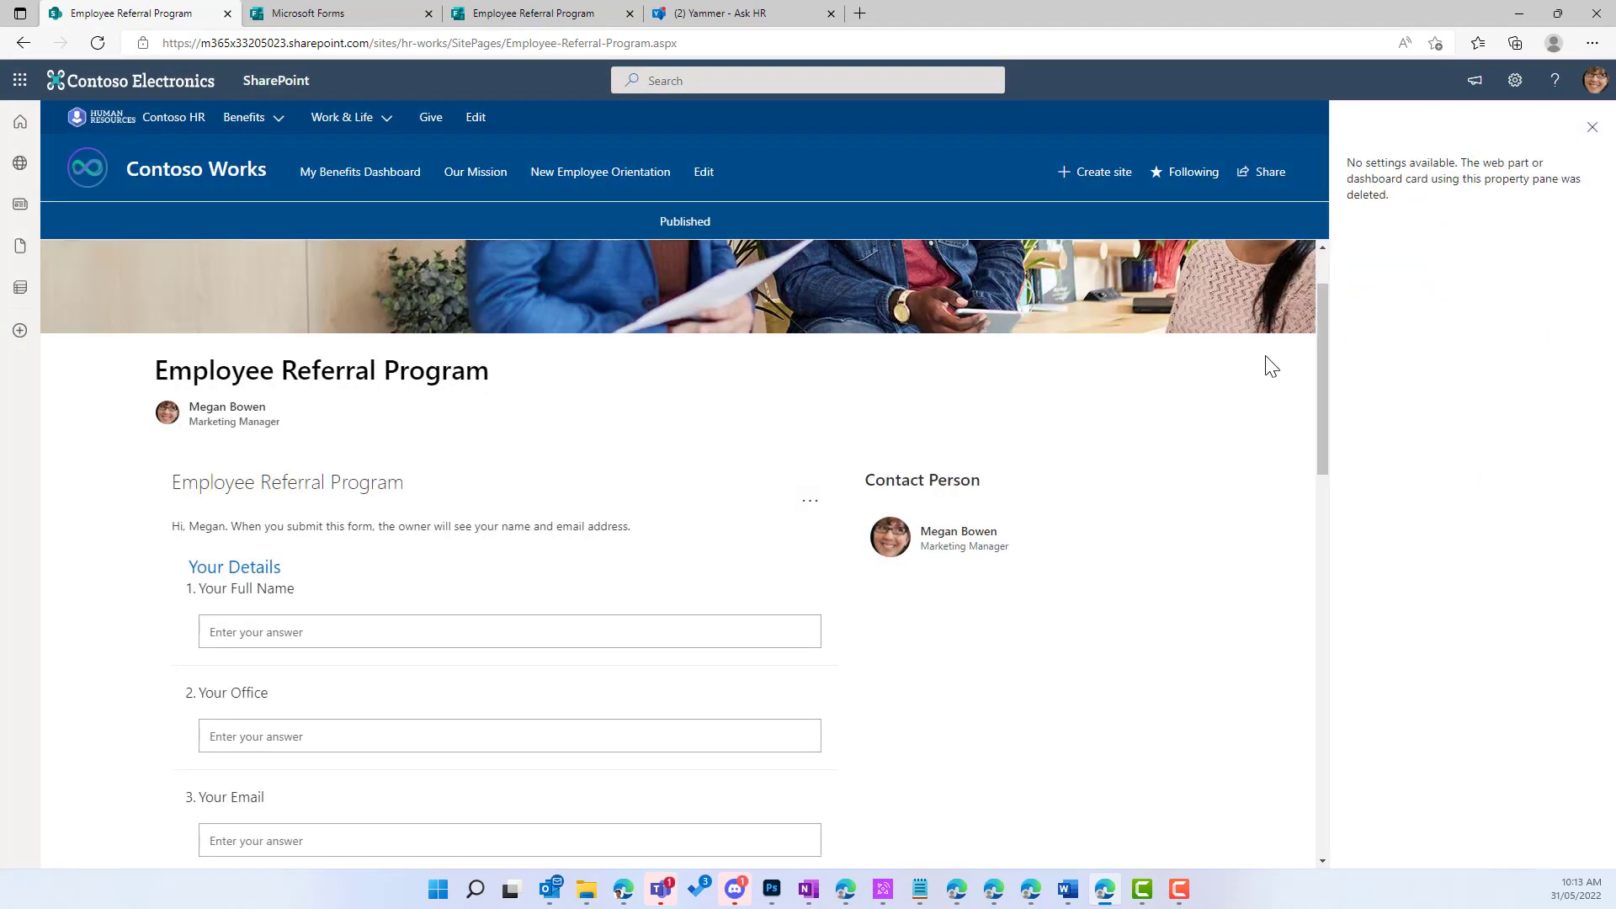
click(1591, 129)
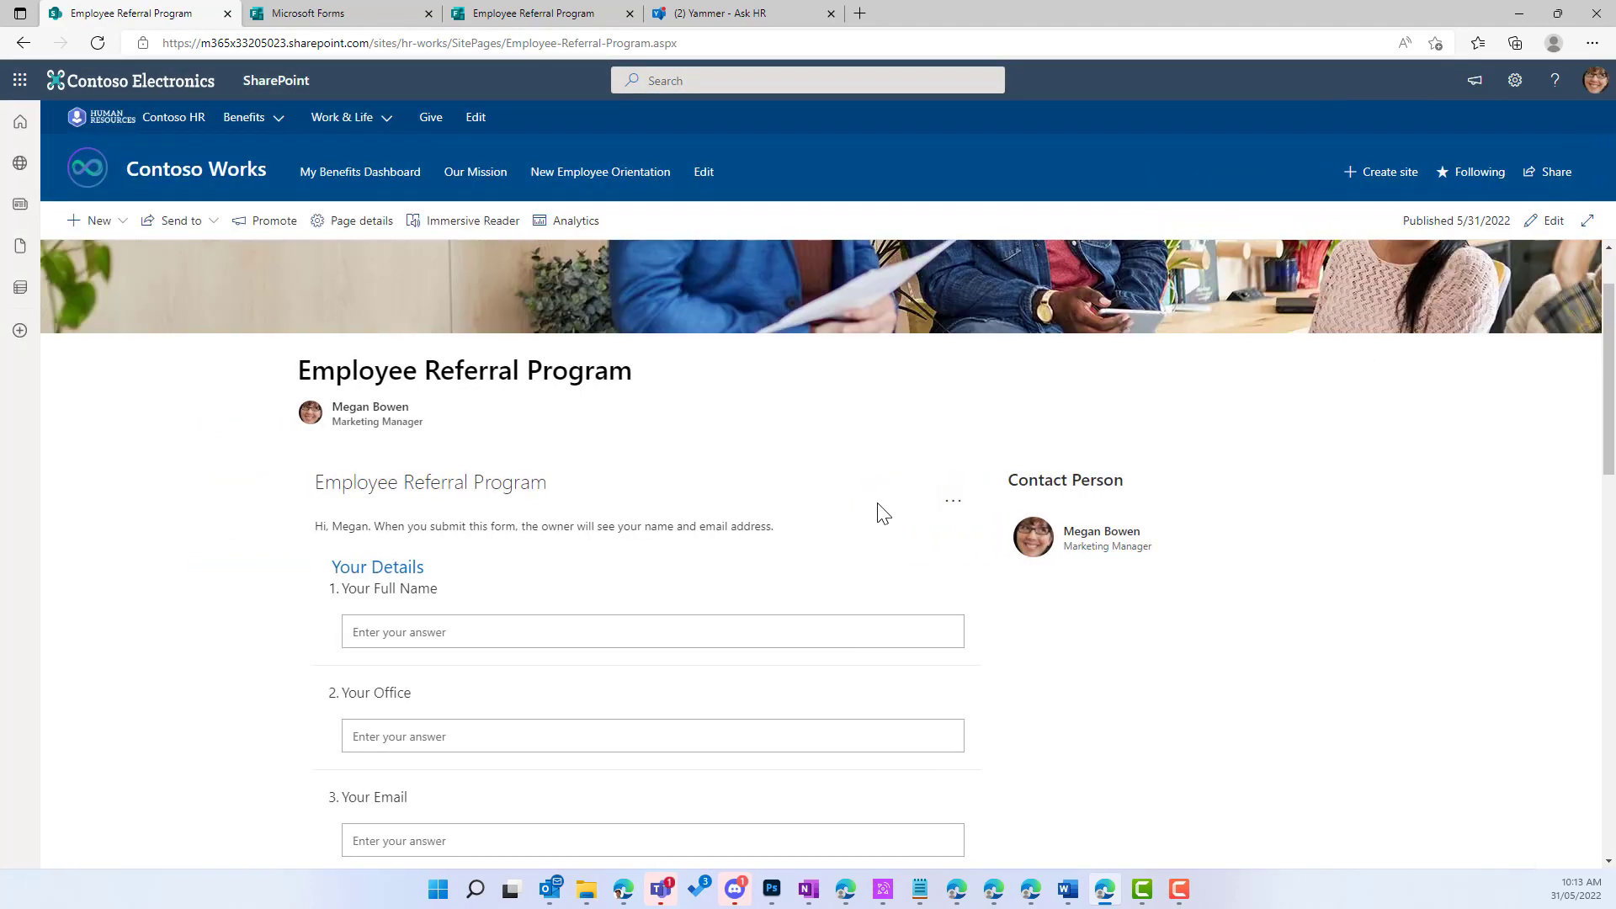
scroll(879, 509, down, 4)
scroll(952, 489, up, 4)
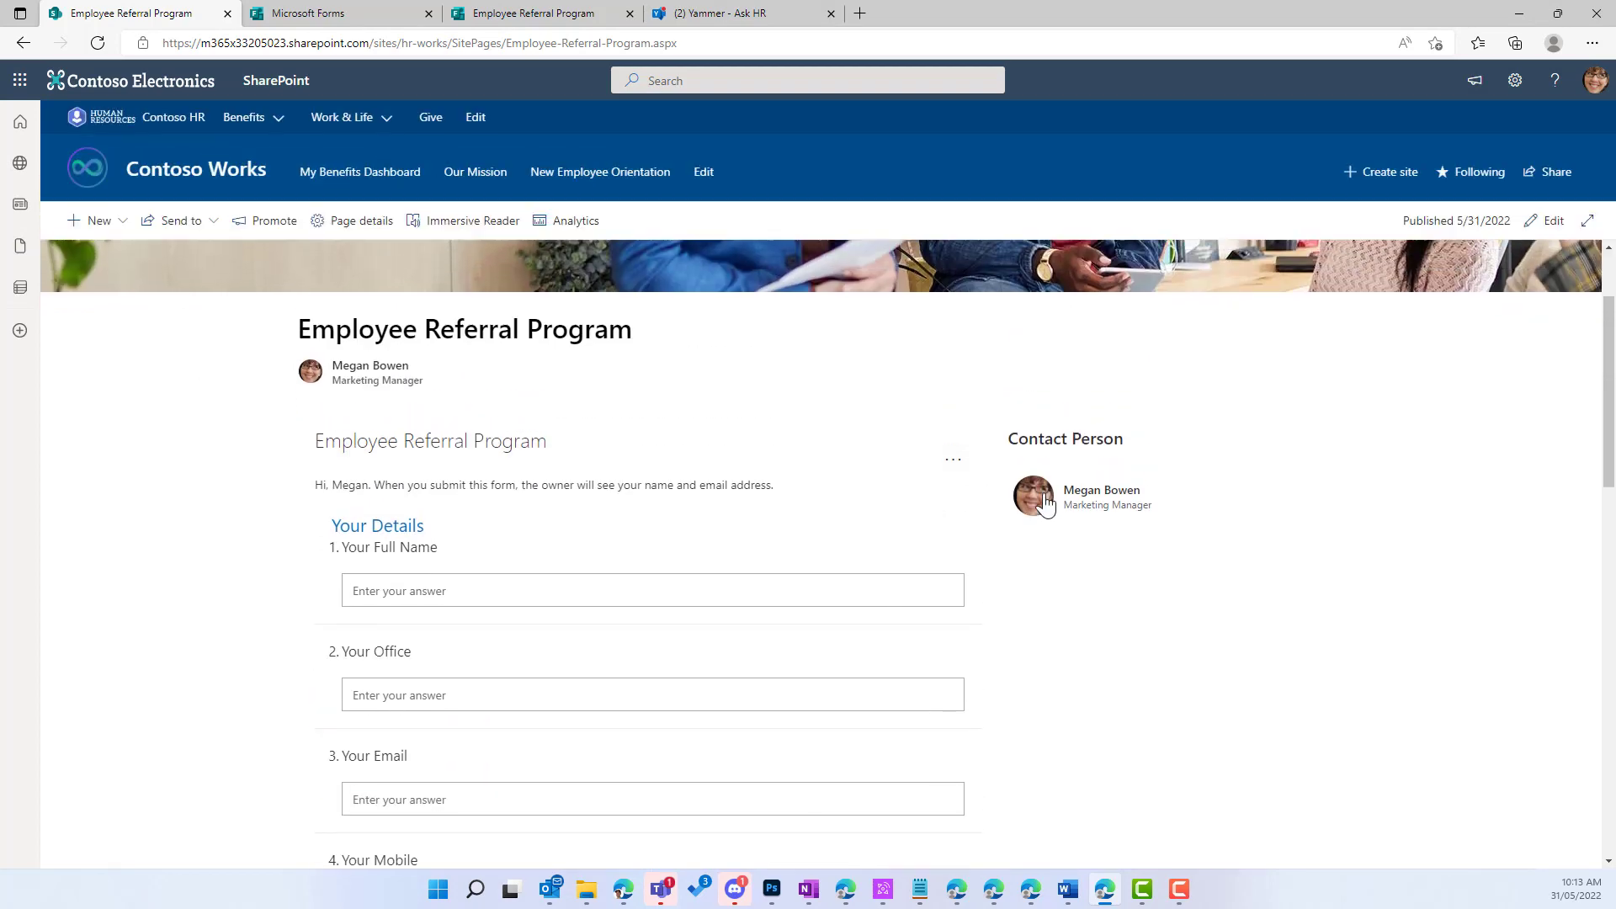
mouse_move(1047, 505)
scroll(877, 426, up, 2)
scroll(878, 427, down, 2)
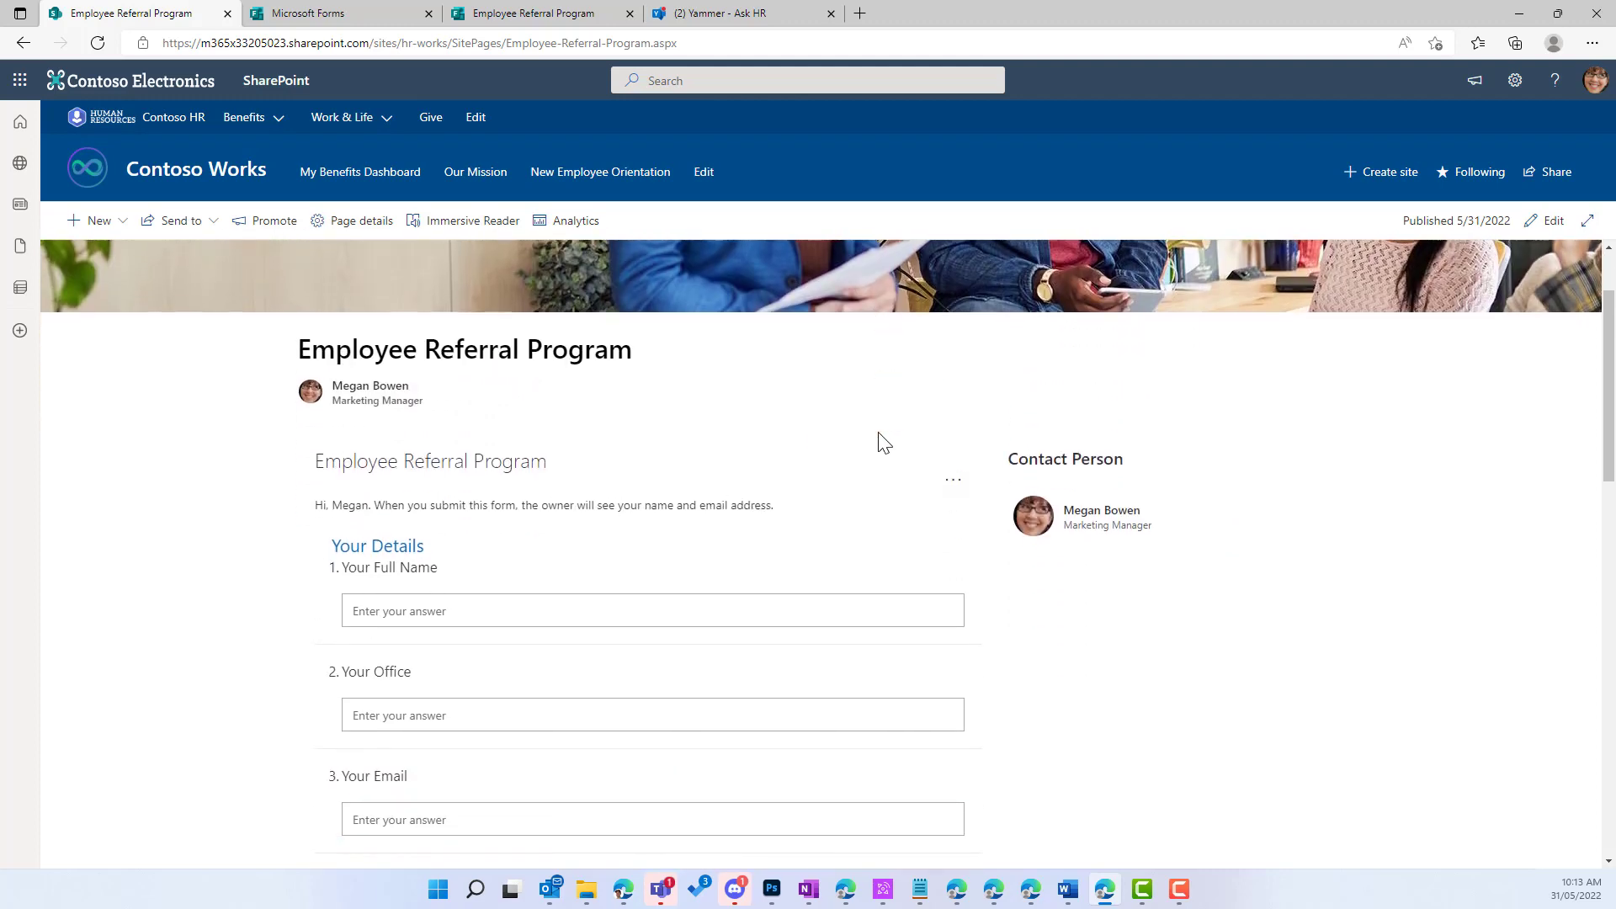
scroll(494, 421, down, 5)
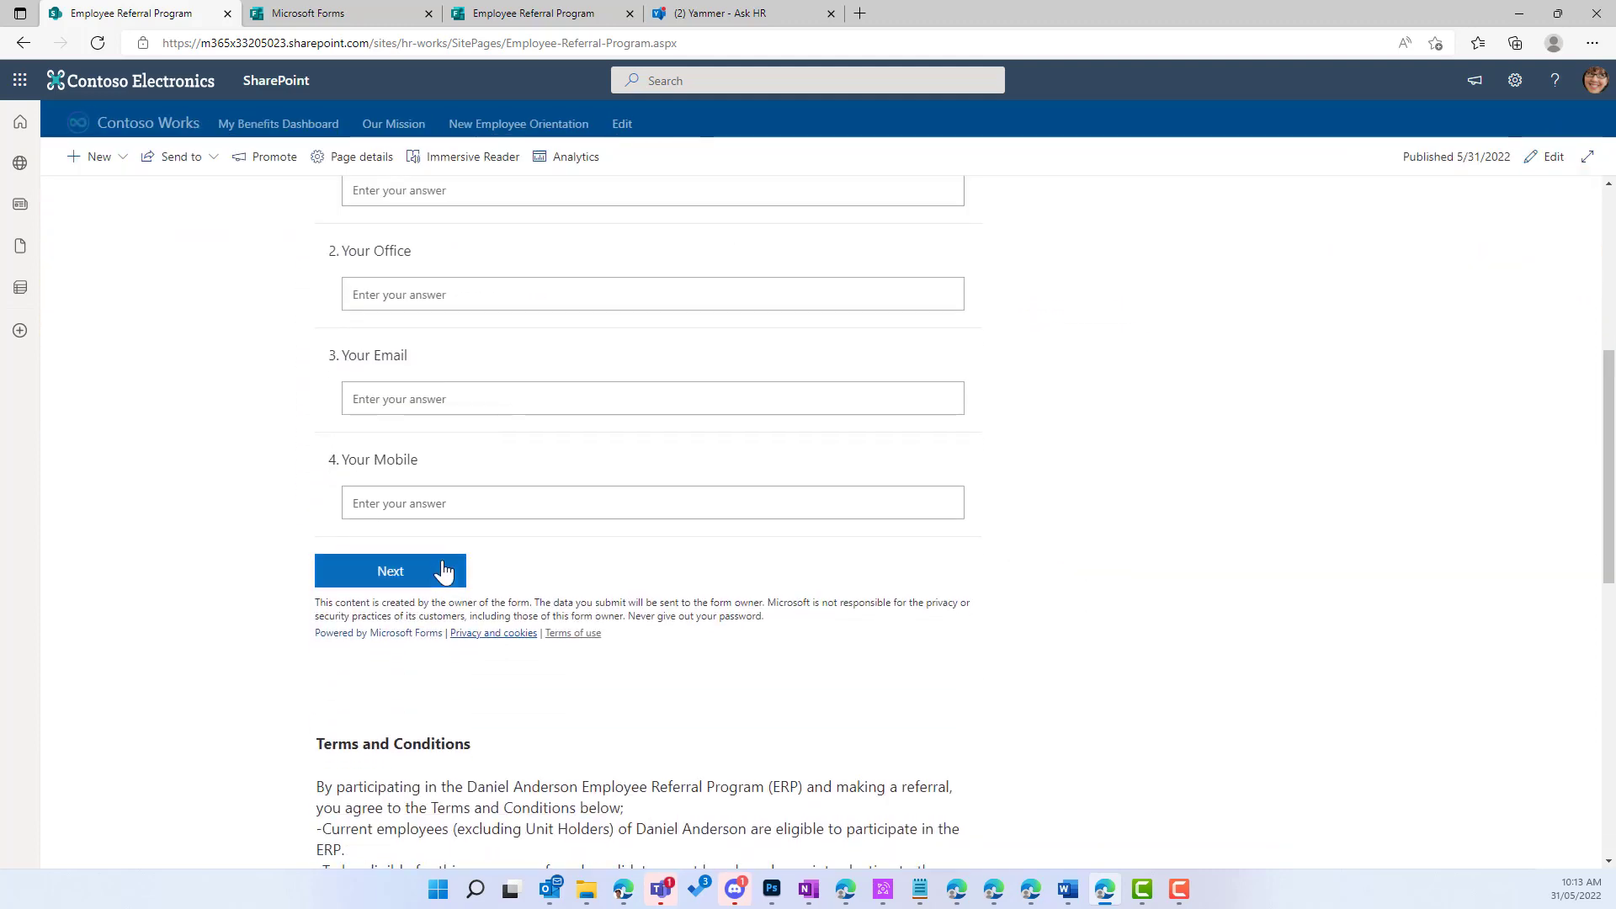
click(440, 579)
scroll(522, 566, down, 3)
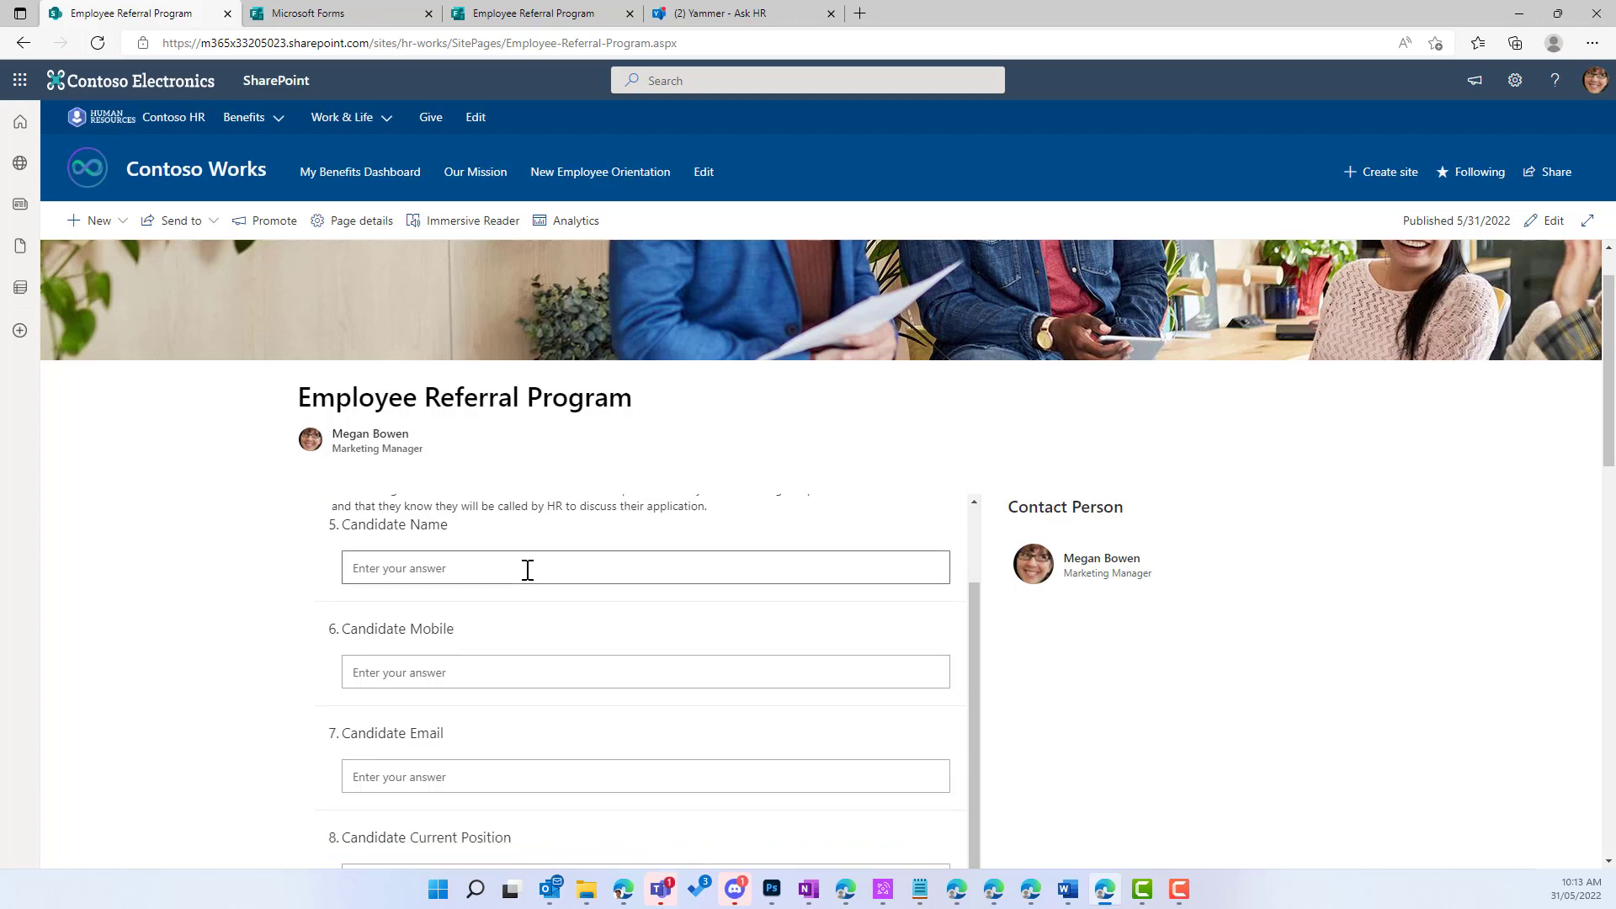
scroll(244, 568, down, 5)
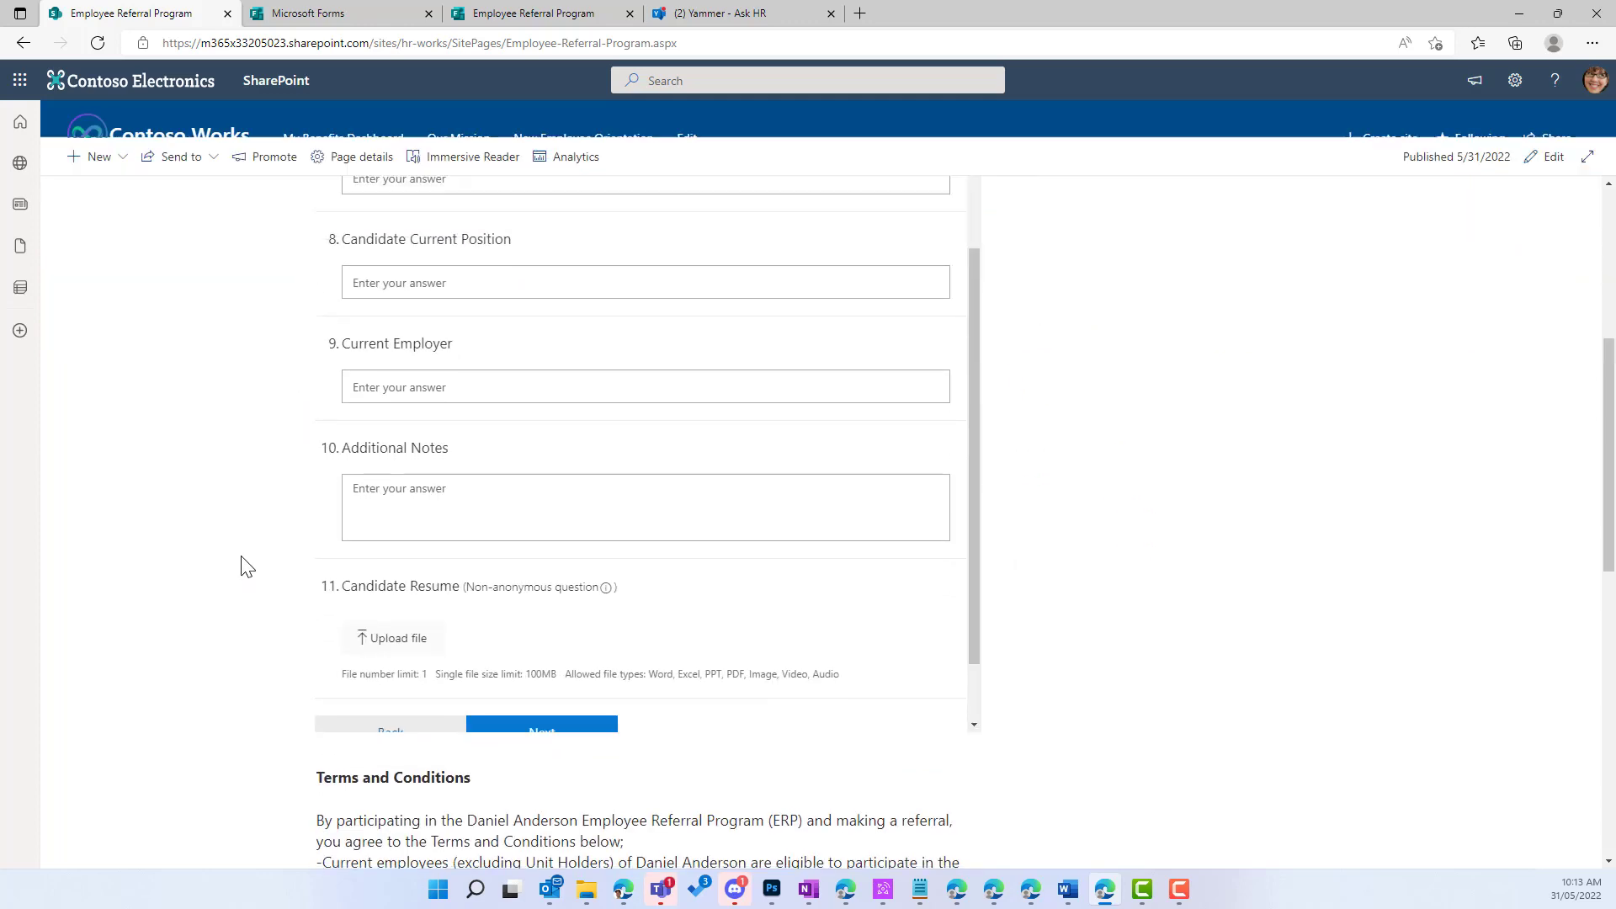
click(392, 749)
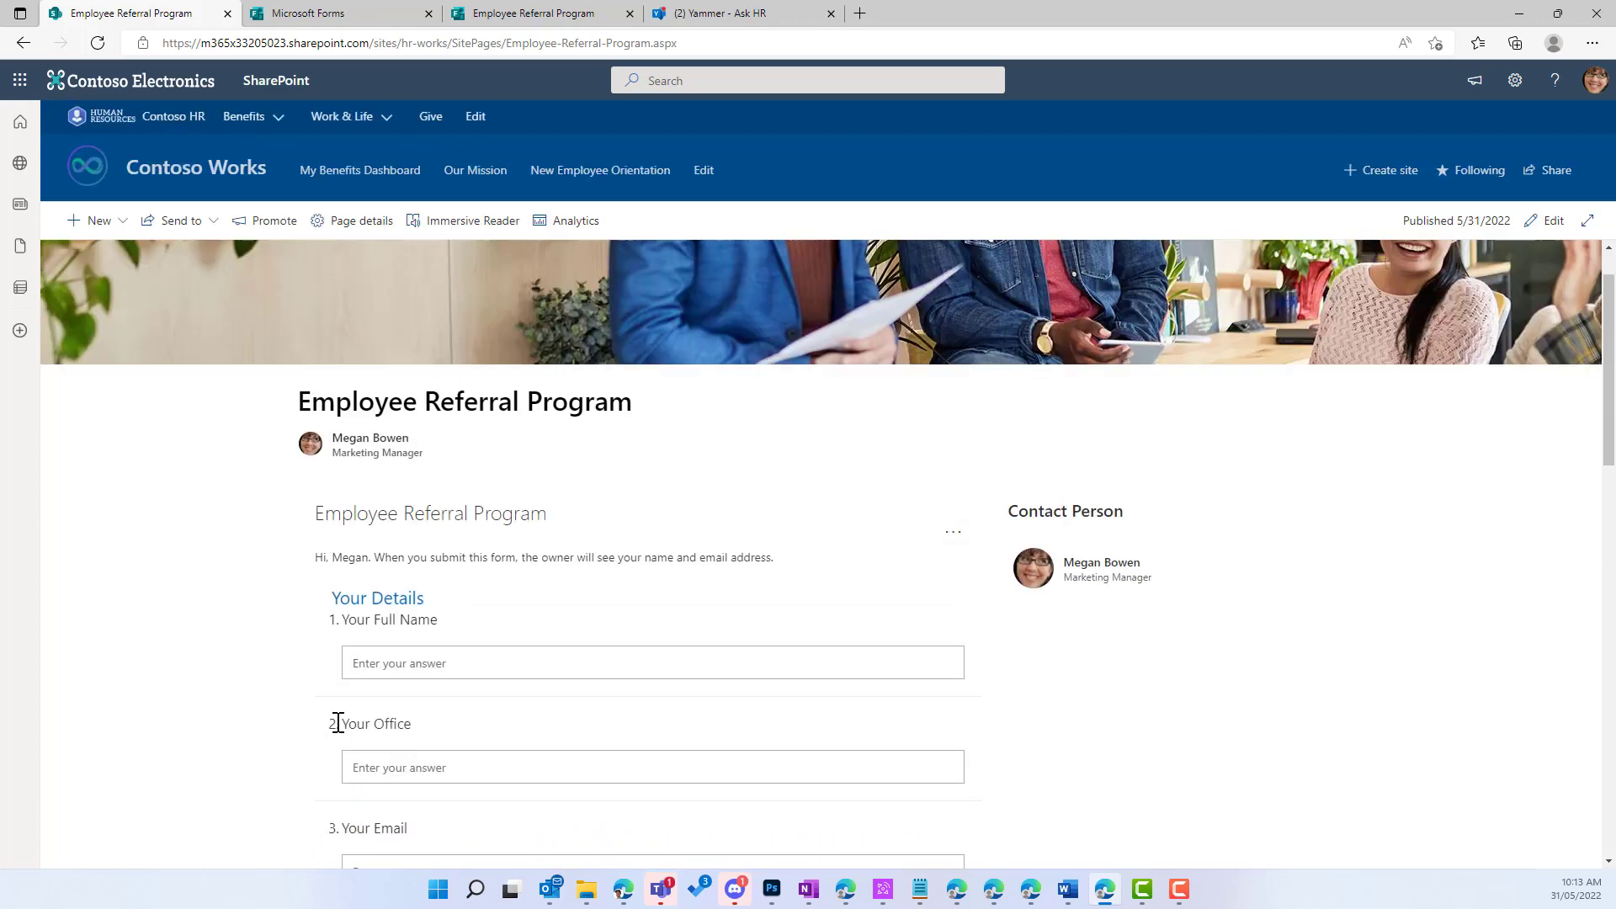
scroll(392, 692, down, 5)
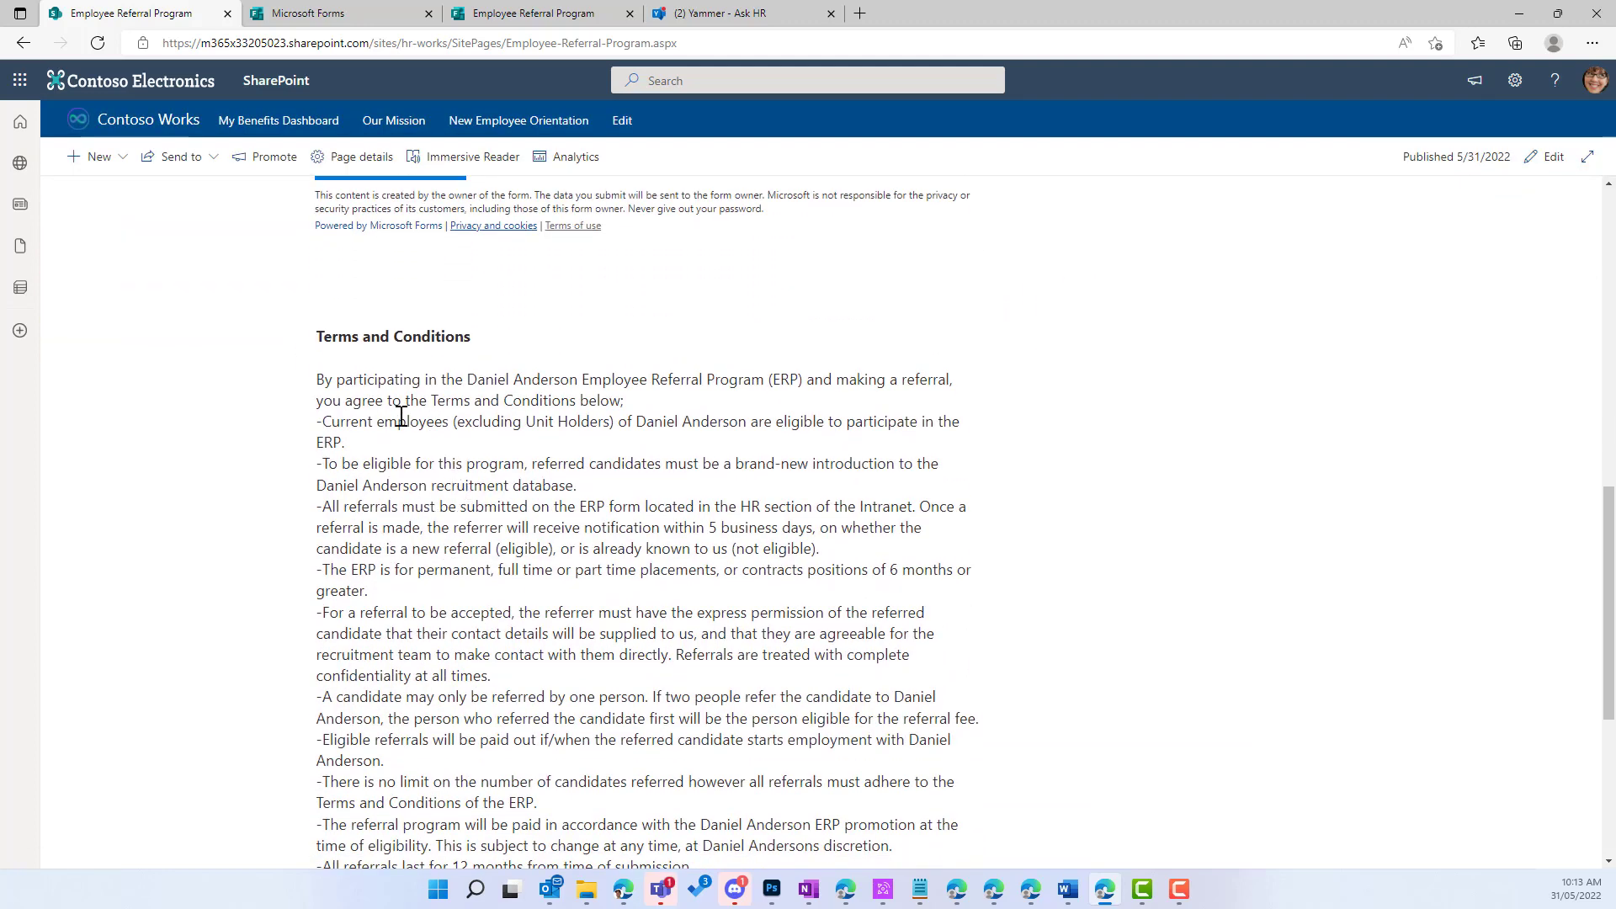
scroll(518, 455, up, 10)
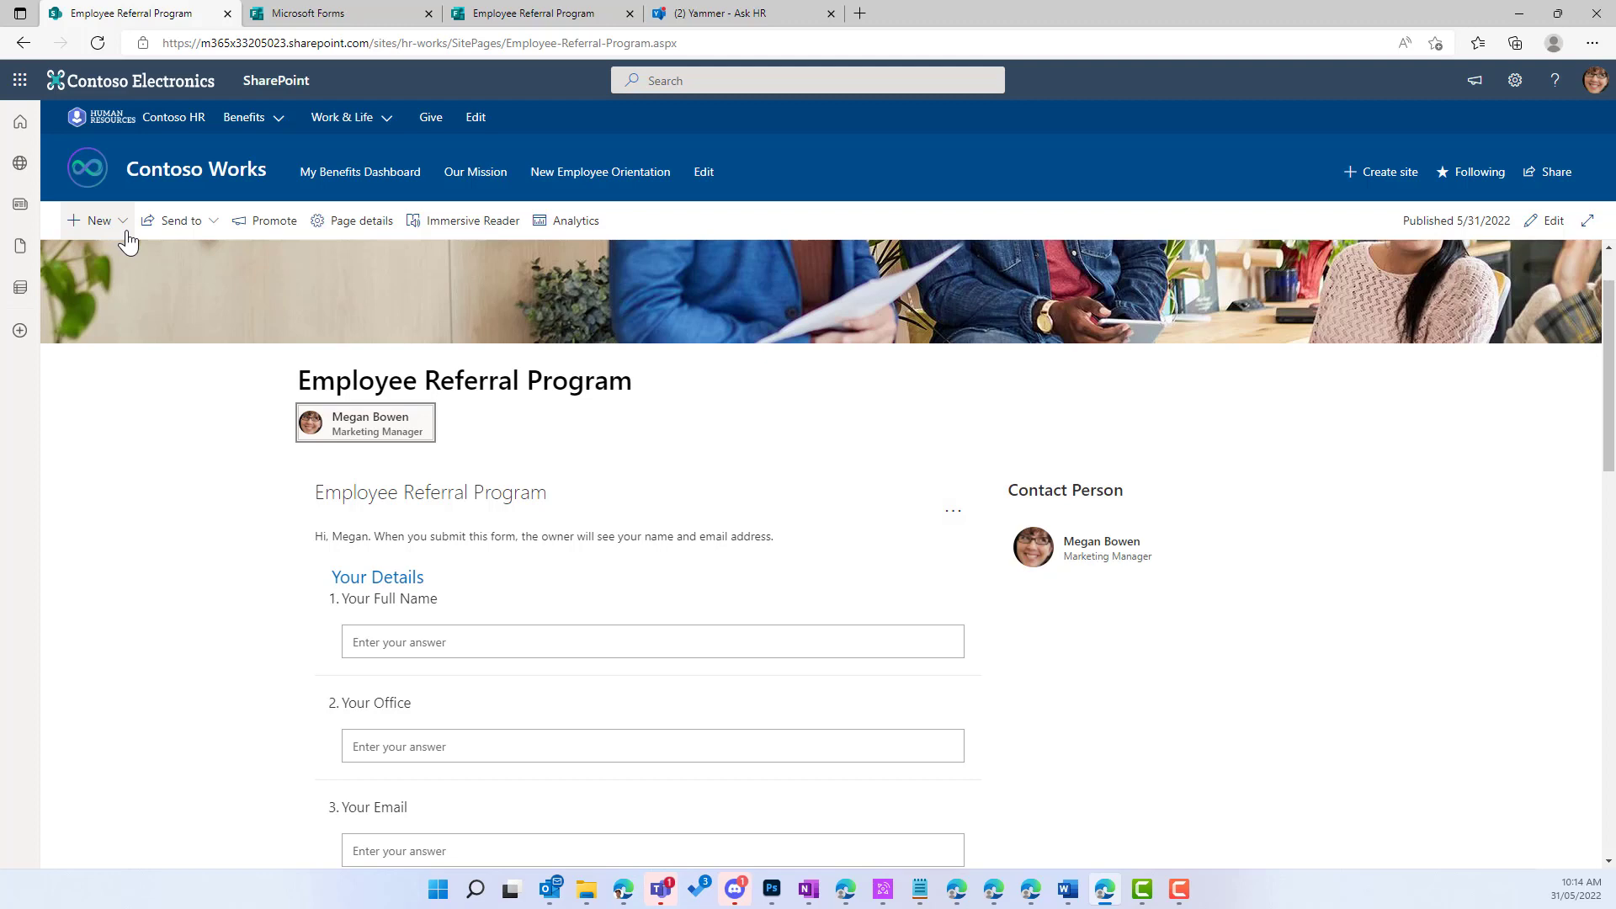
Step: Put the published page back into editing and add a Vertical section
click(1548, 221)
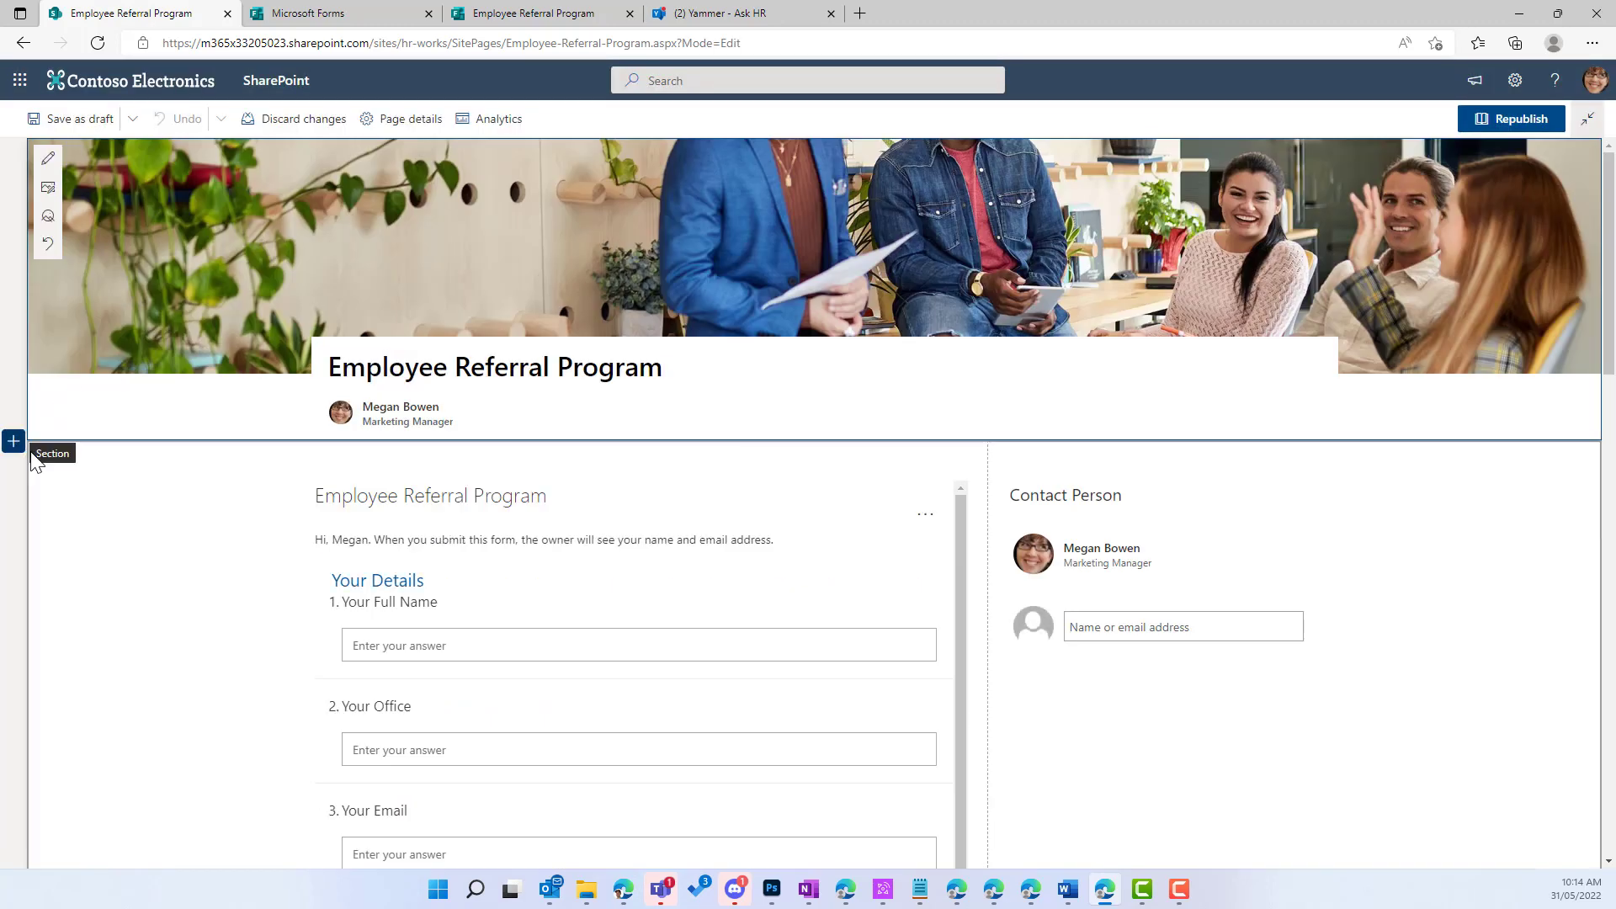
click(13, 443)
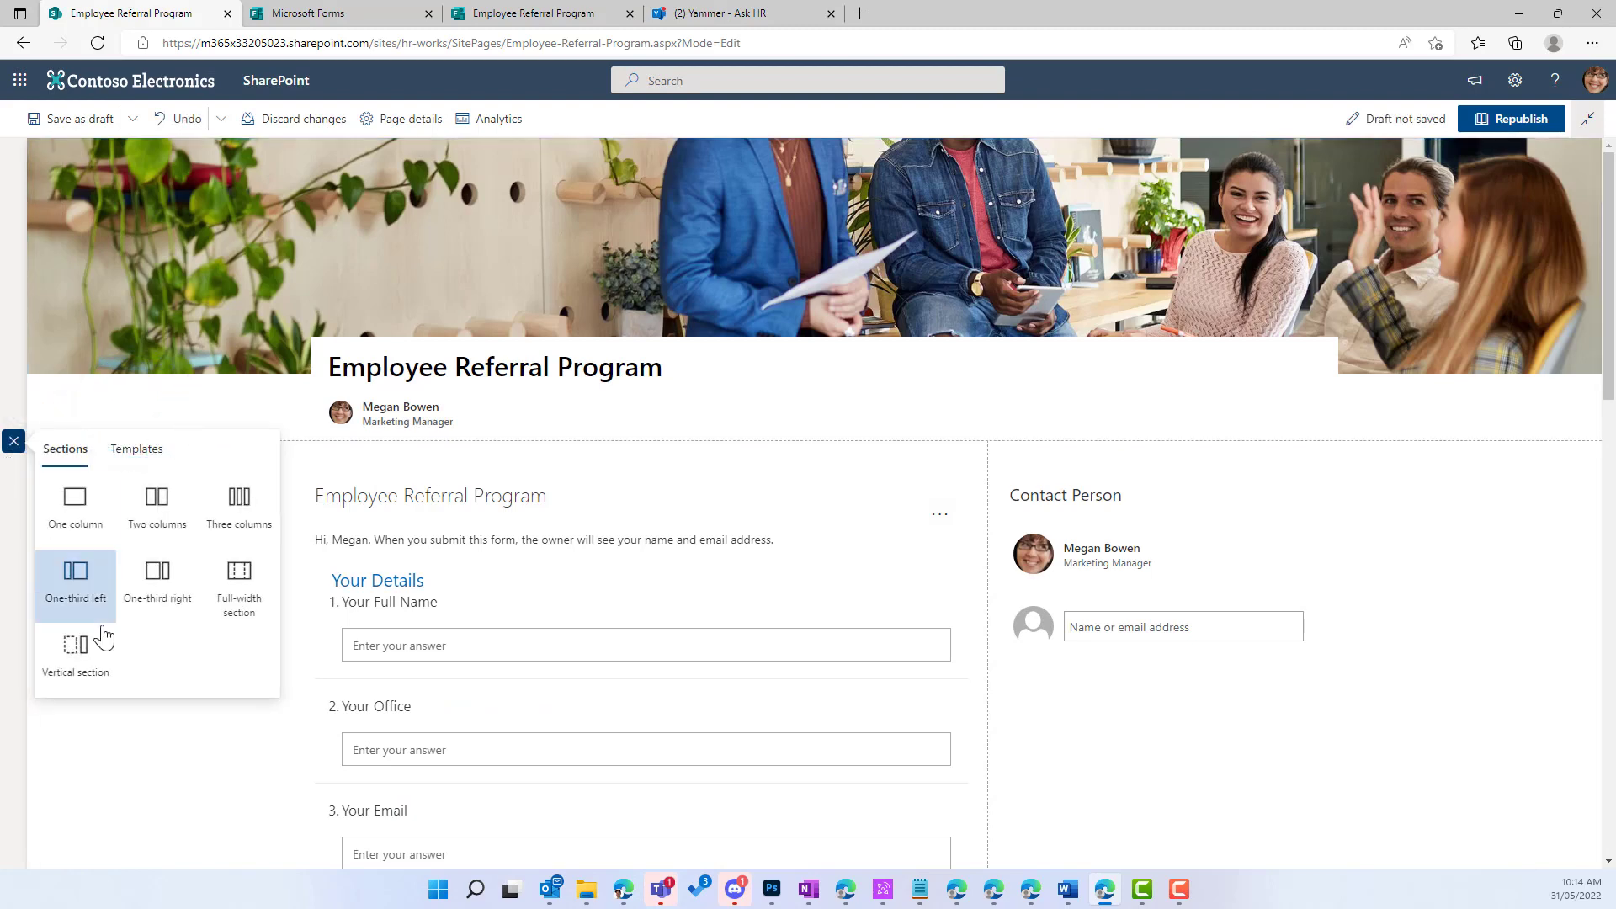
click(74, 665)
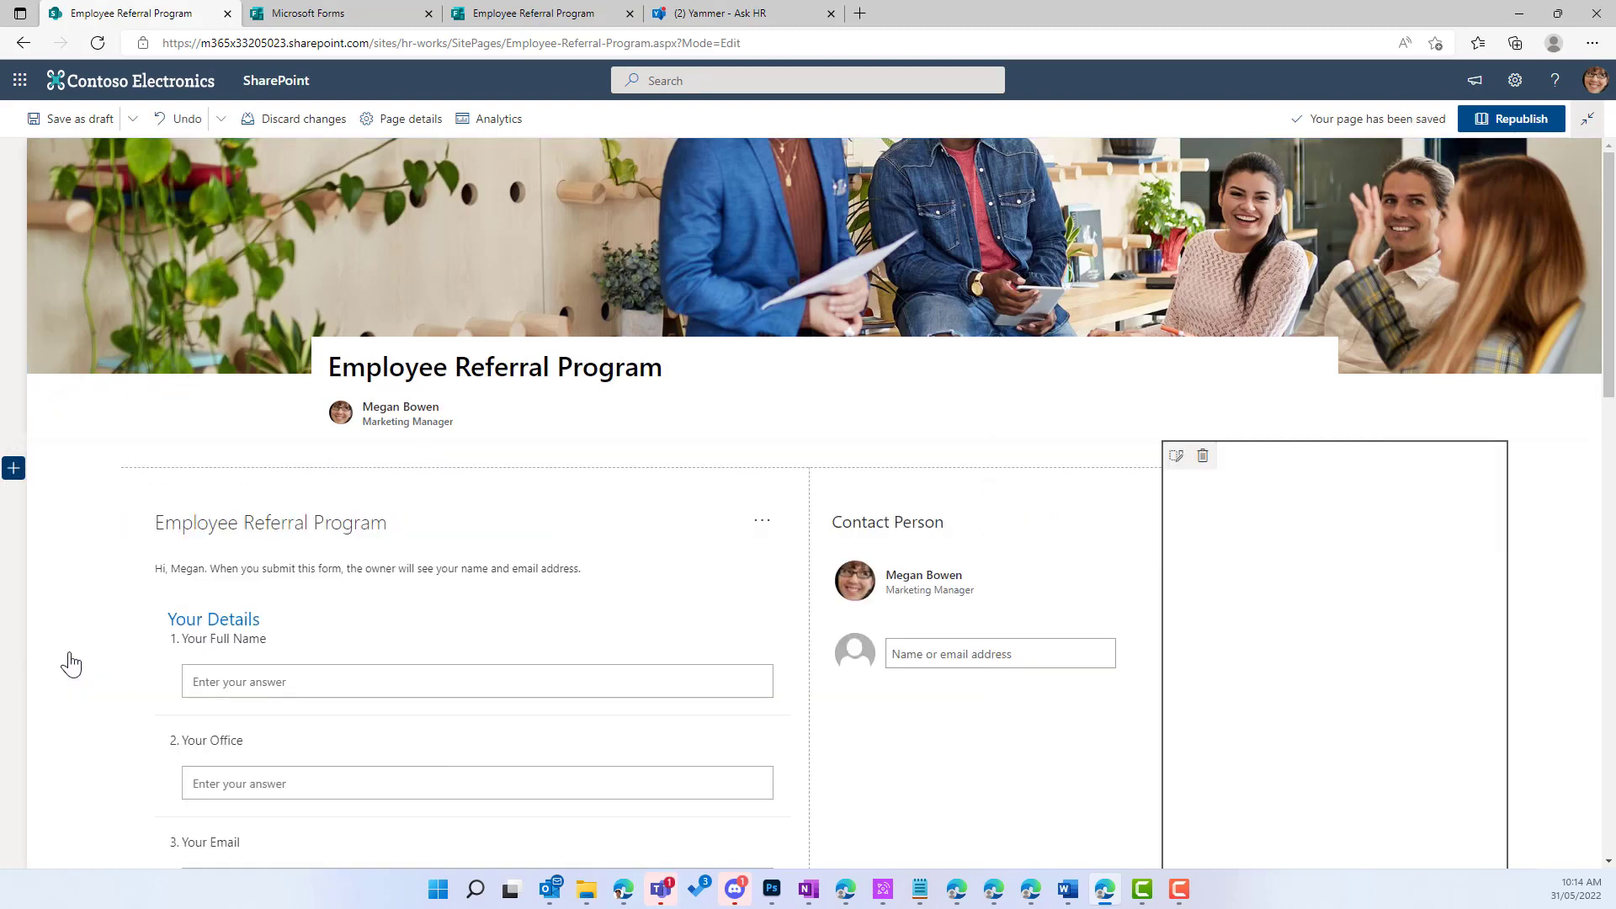
Step: Add a Conversations web part to the new section by searching 'yammer'
click(1335, 481)
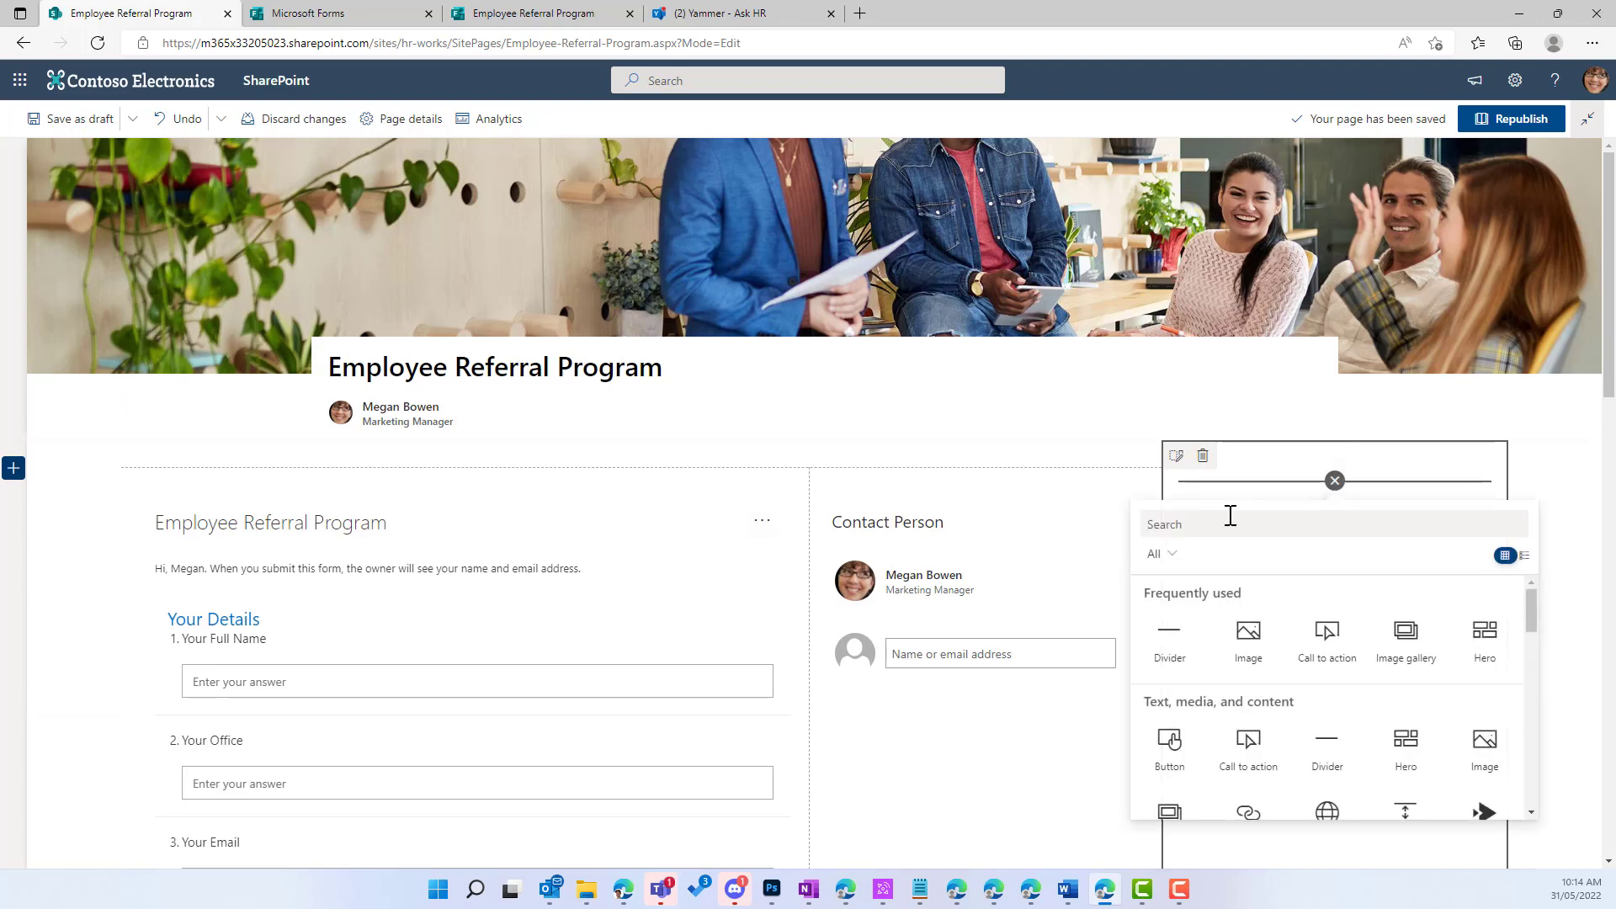
text(yammer)
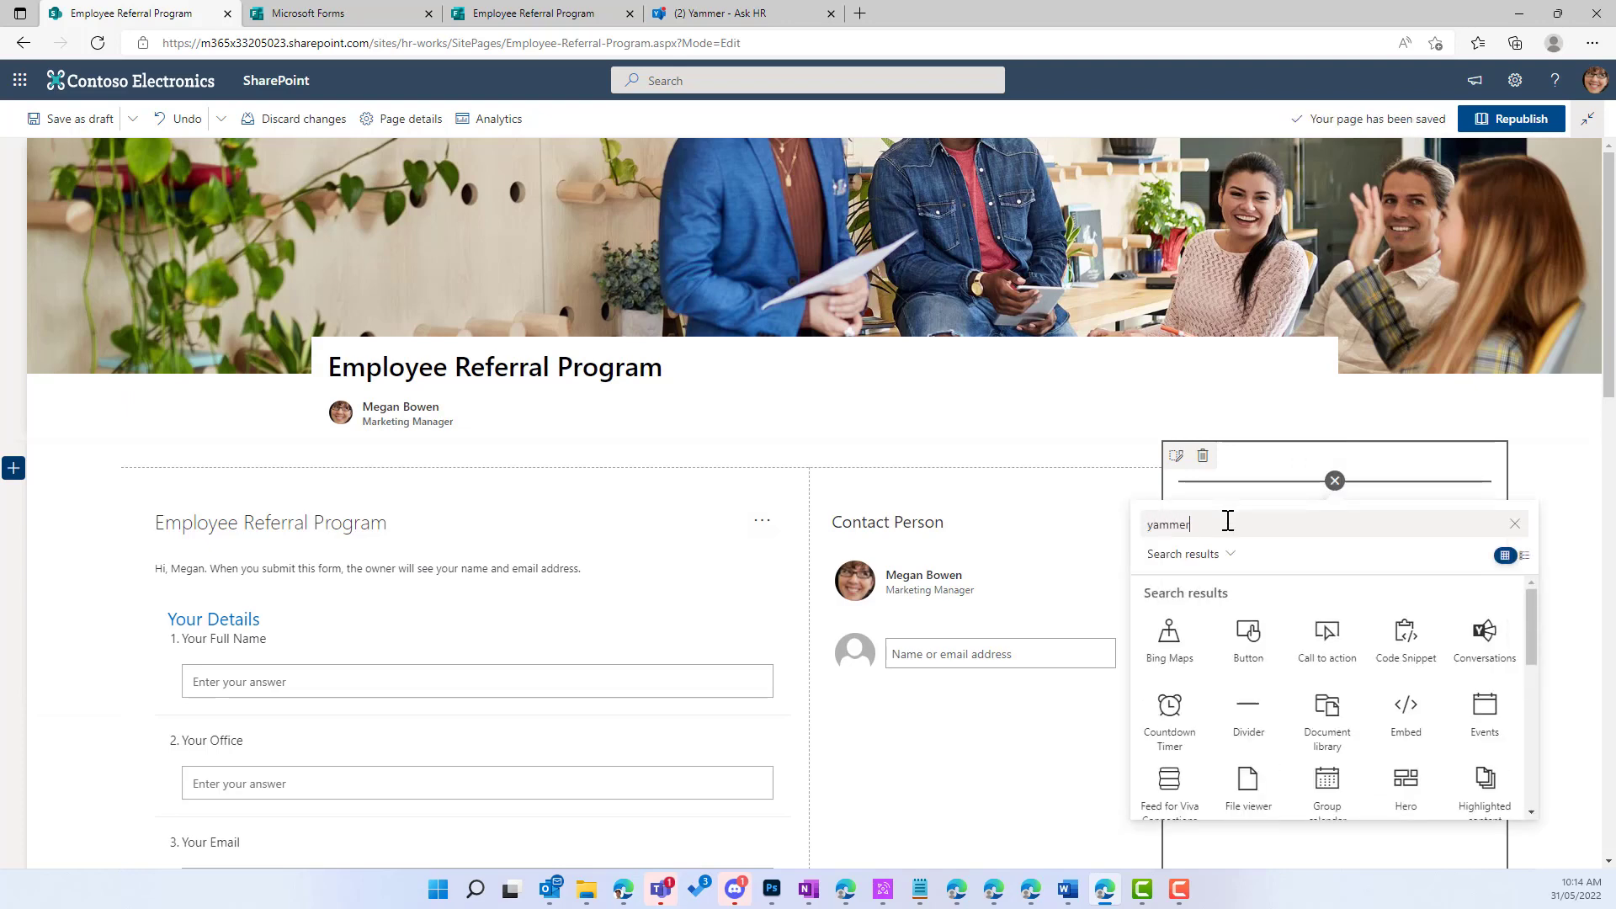
click(1178, 665)
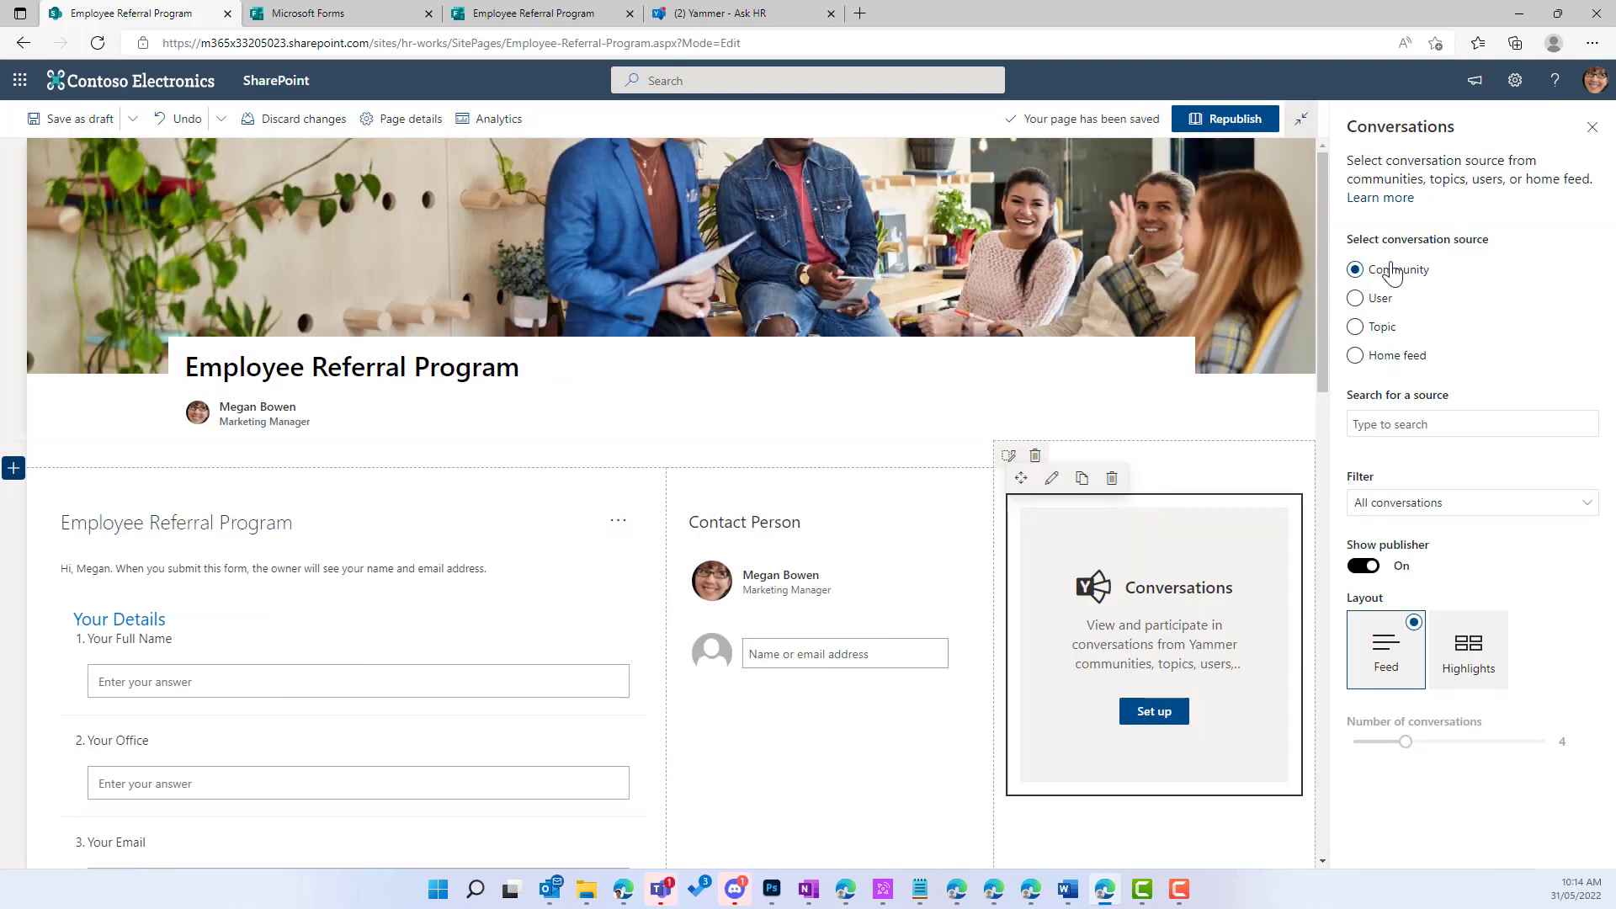
Step: Set the Conversations source to Ask HR, keep All conversations, and set Number of conversations to 6
click(1379, 424)
text(ask)
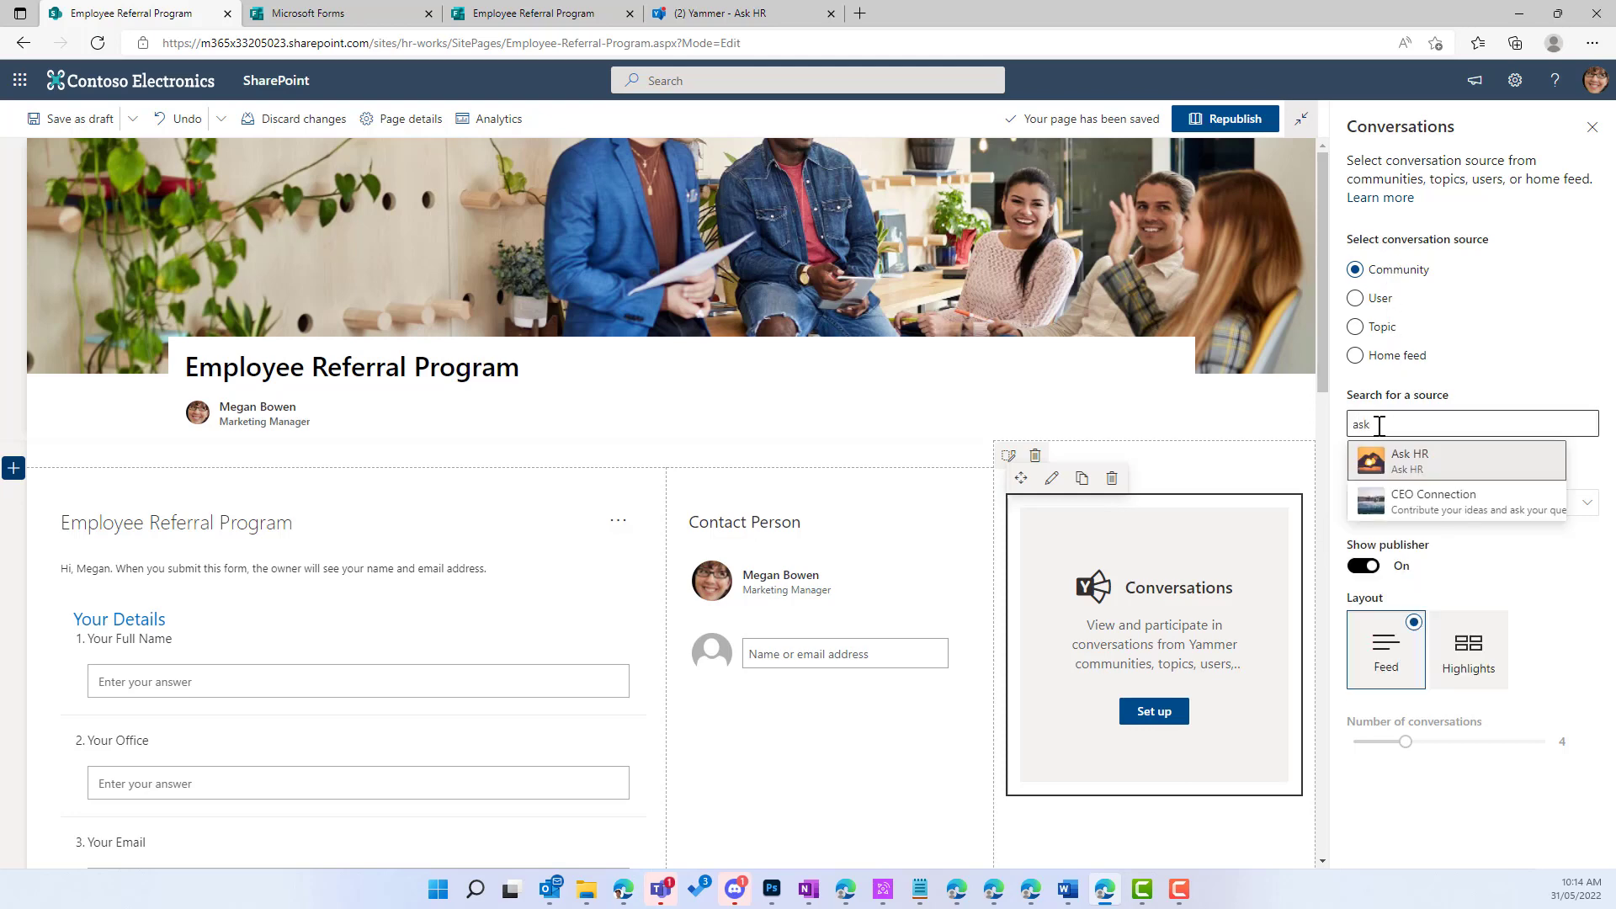
click(1415, 463)
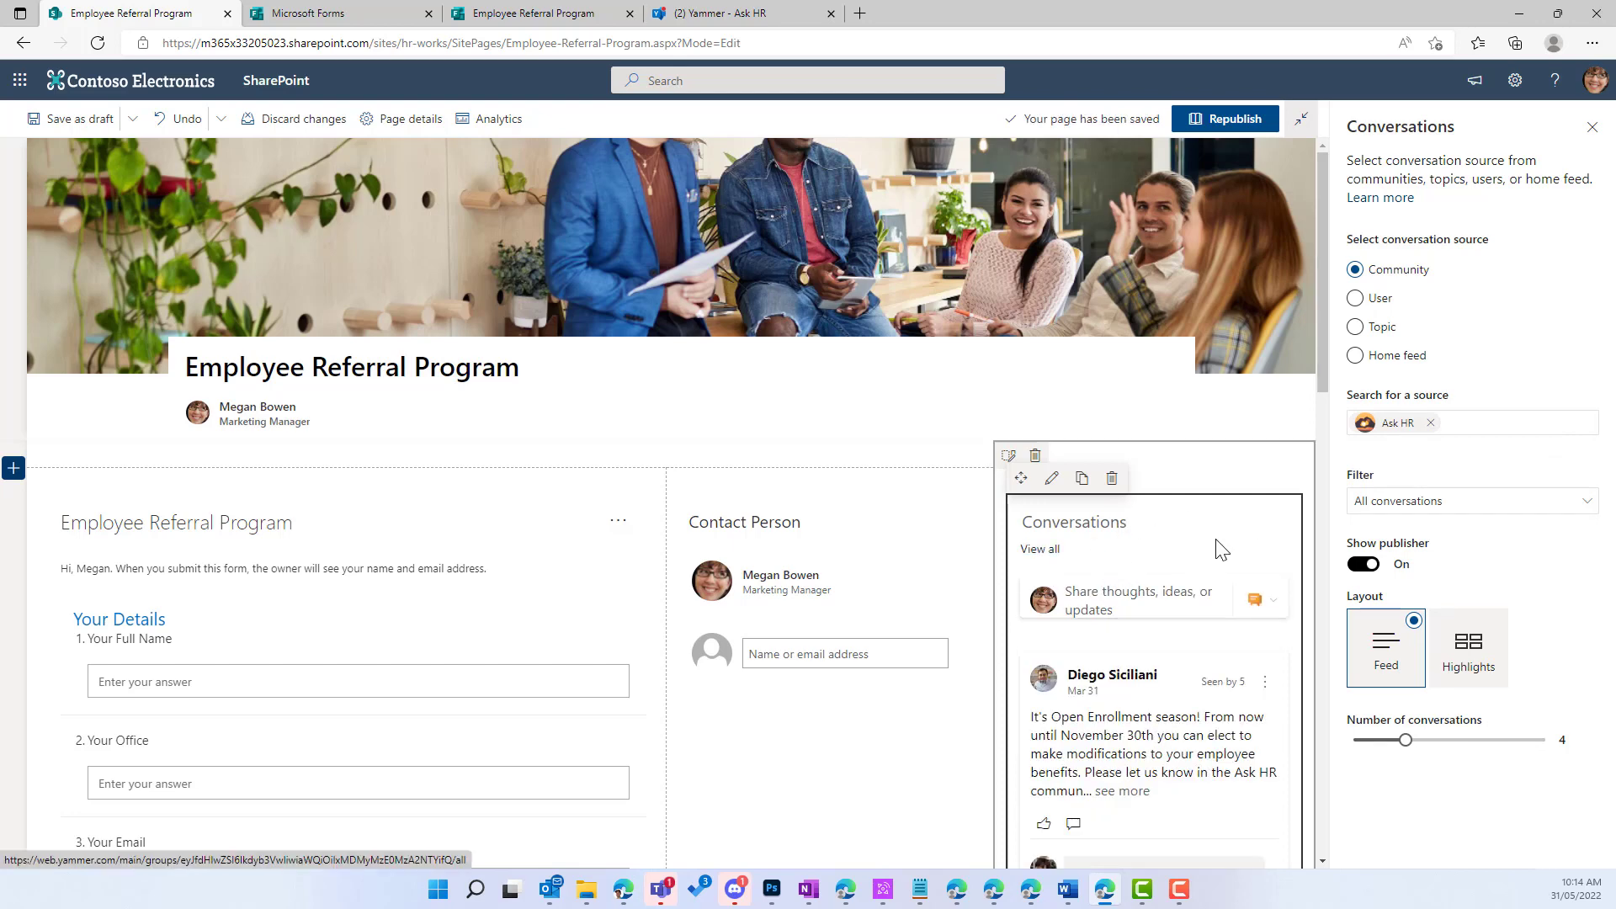
scroll(1204, 552, down, 2)
scroll(1221, 552, up, 2)
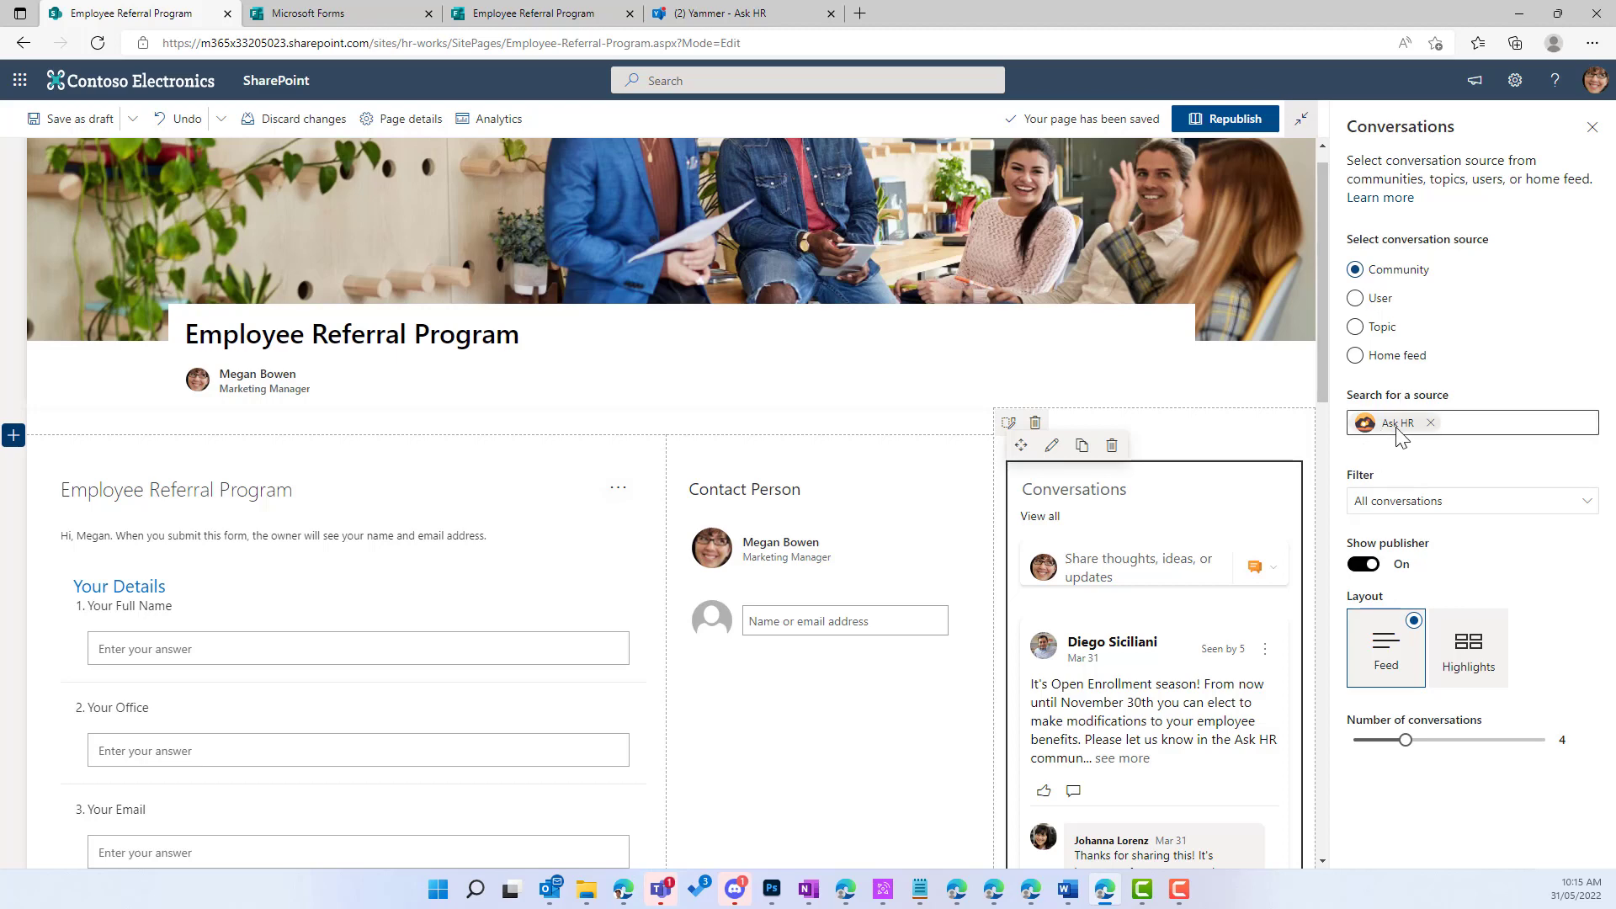
click(1390, 505)
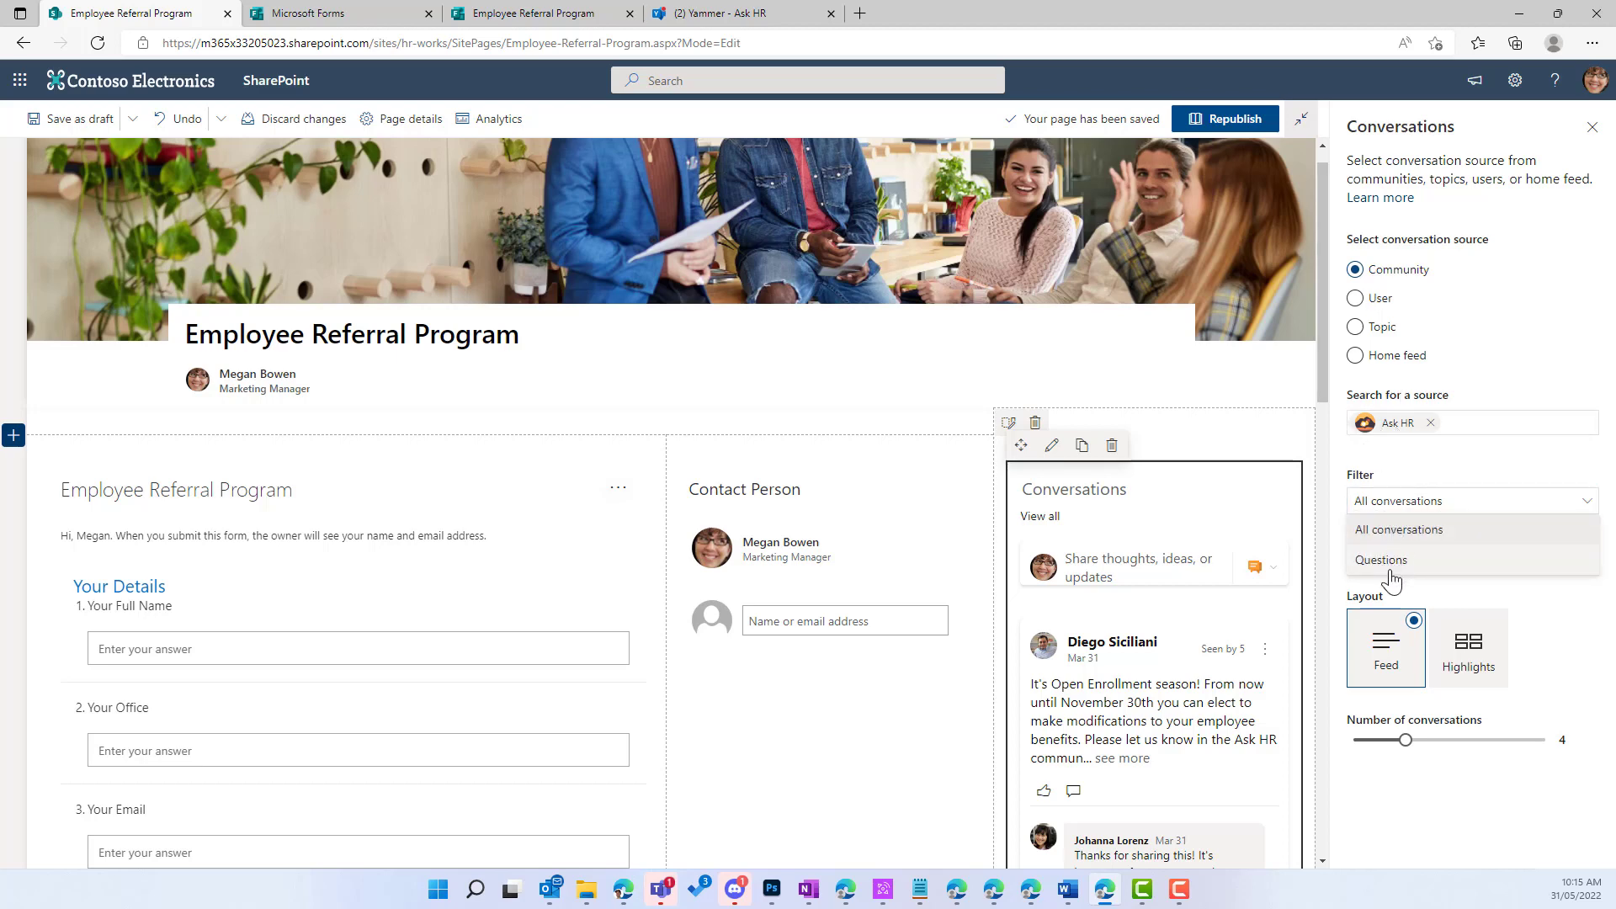
click(1395, 531)
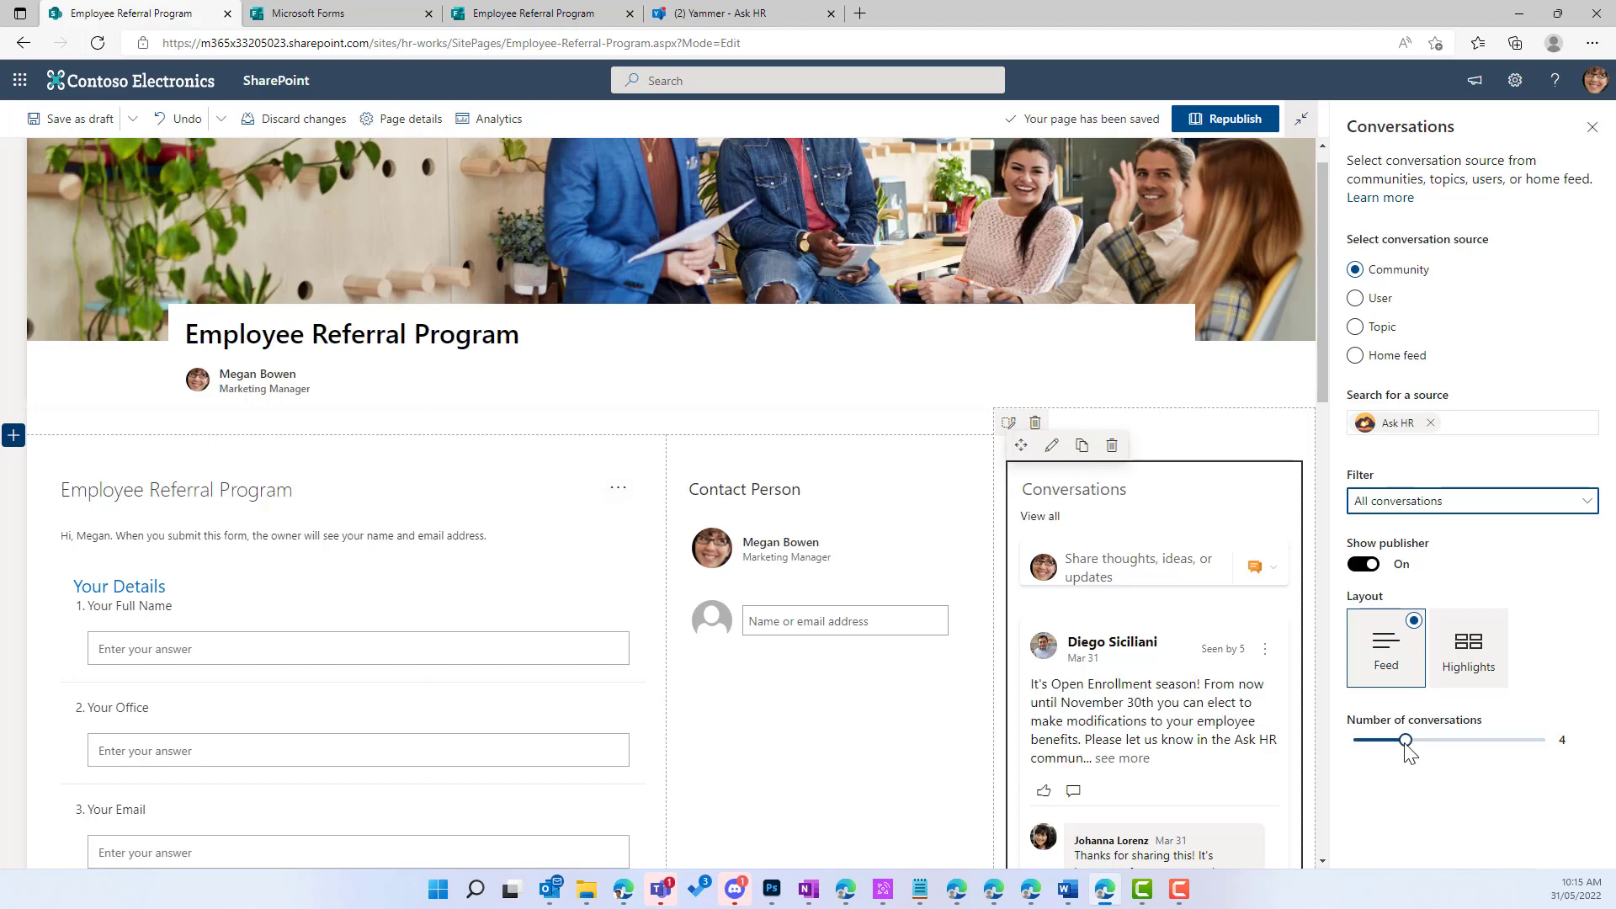
drag(1405, 741, 1440, 751)
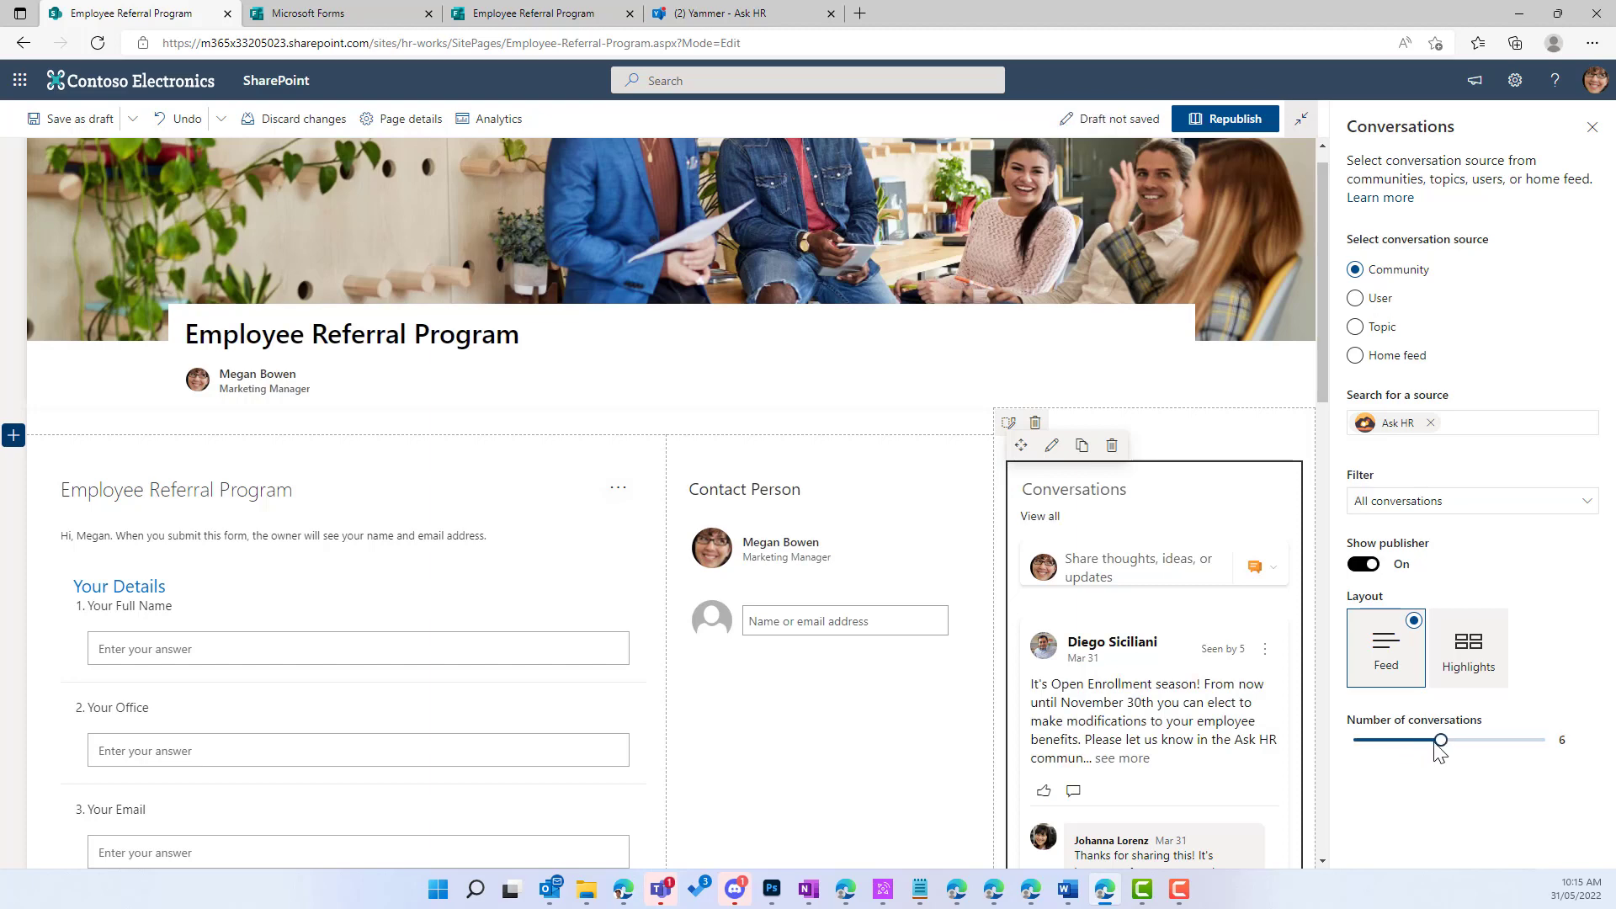
click(1205, 131)
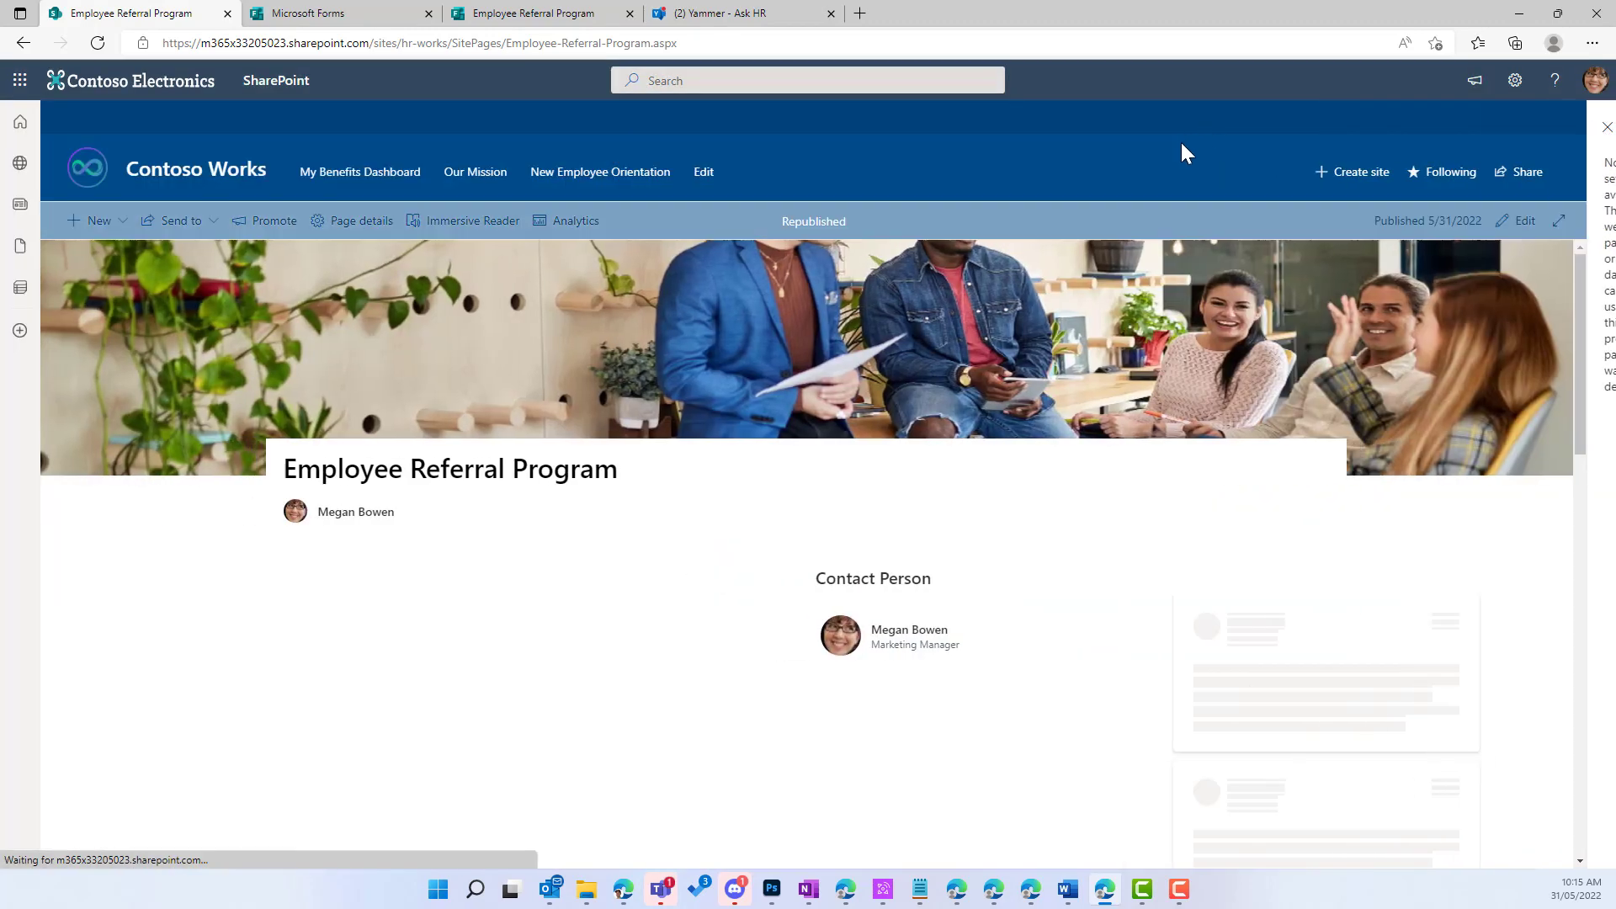
scroll(1194, 353, down, 3)
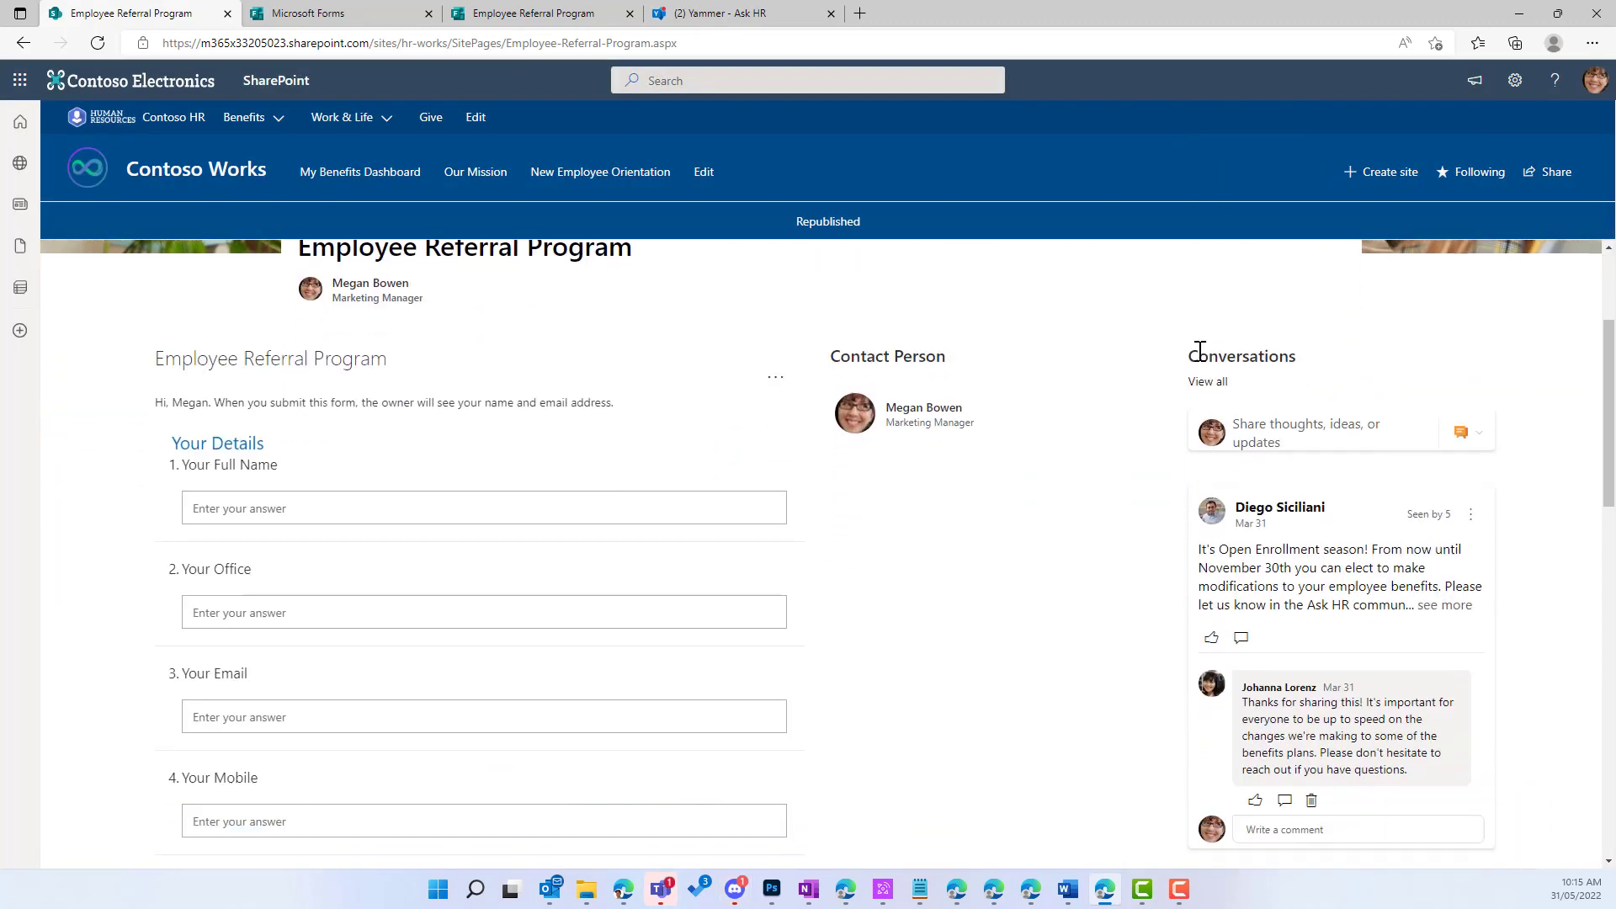
scroll(869, 396, up, 3)
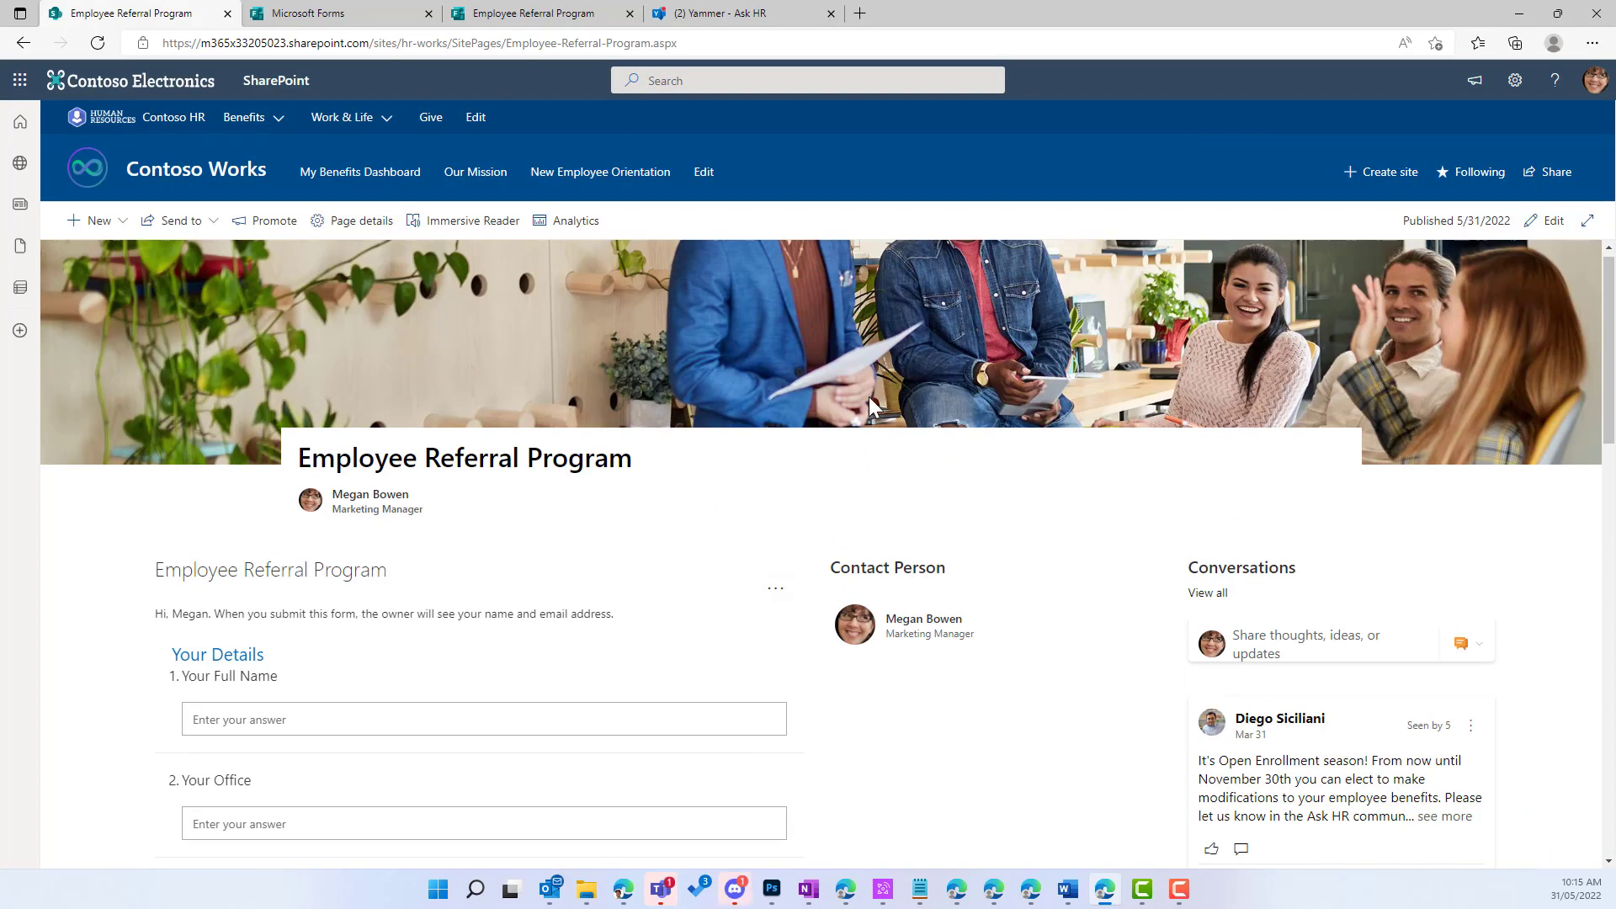
scroll(539, 448, down, 3)
scroll(551, 453, down, 1)
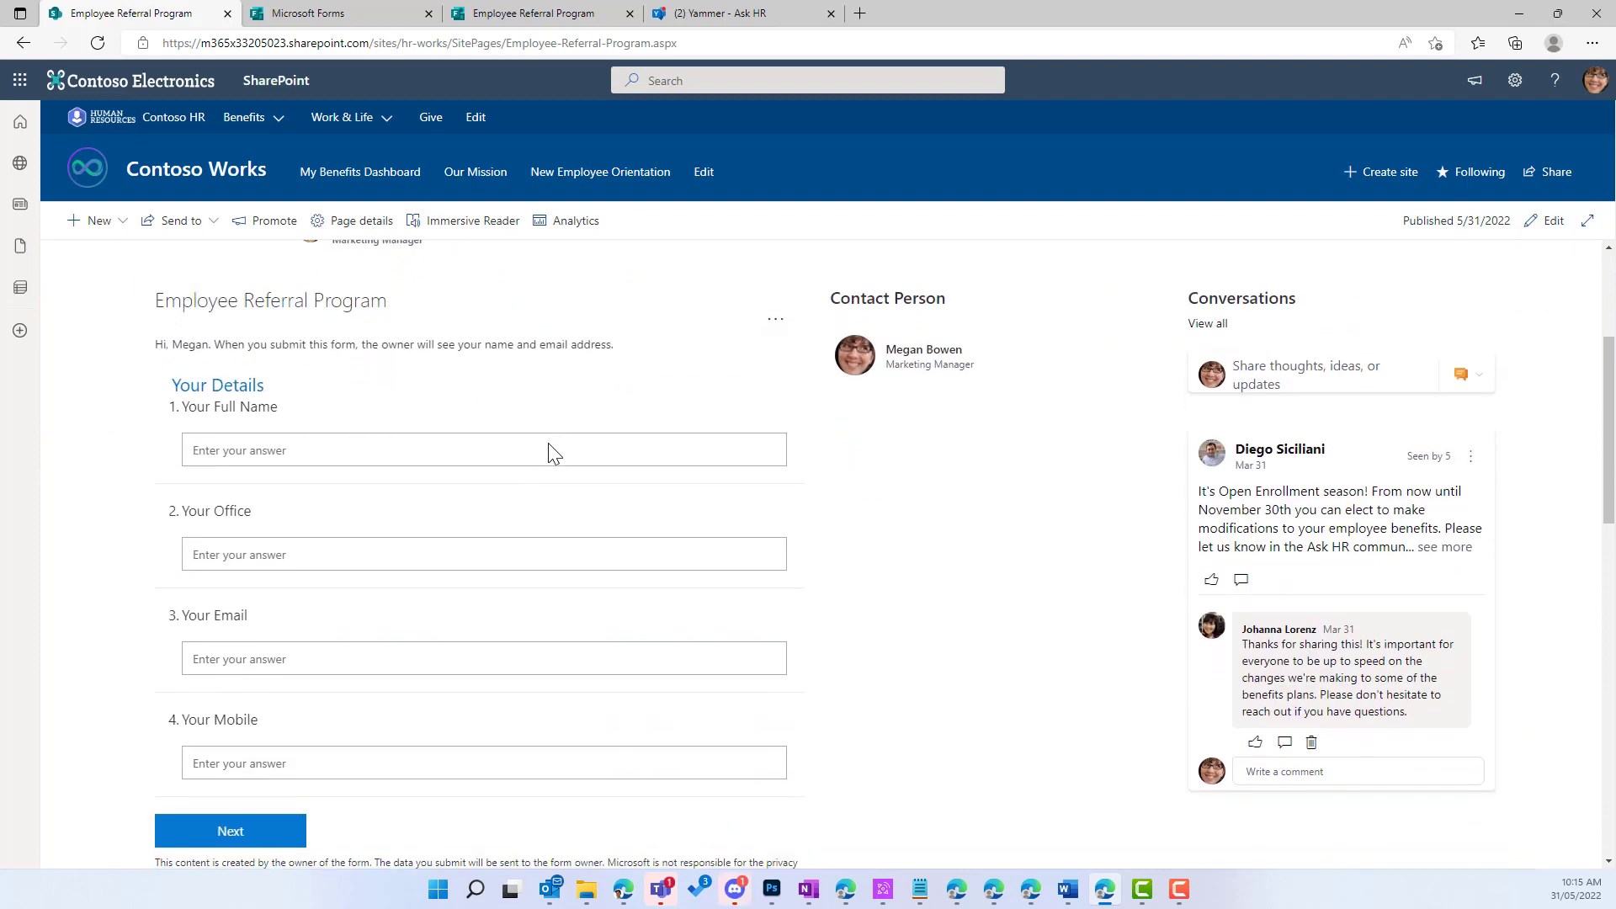
mouse_move(889, 362)
scroll(1241, 302, down, 1)
scroll(1241, 302, down, 4)
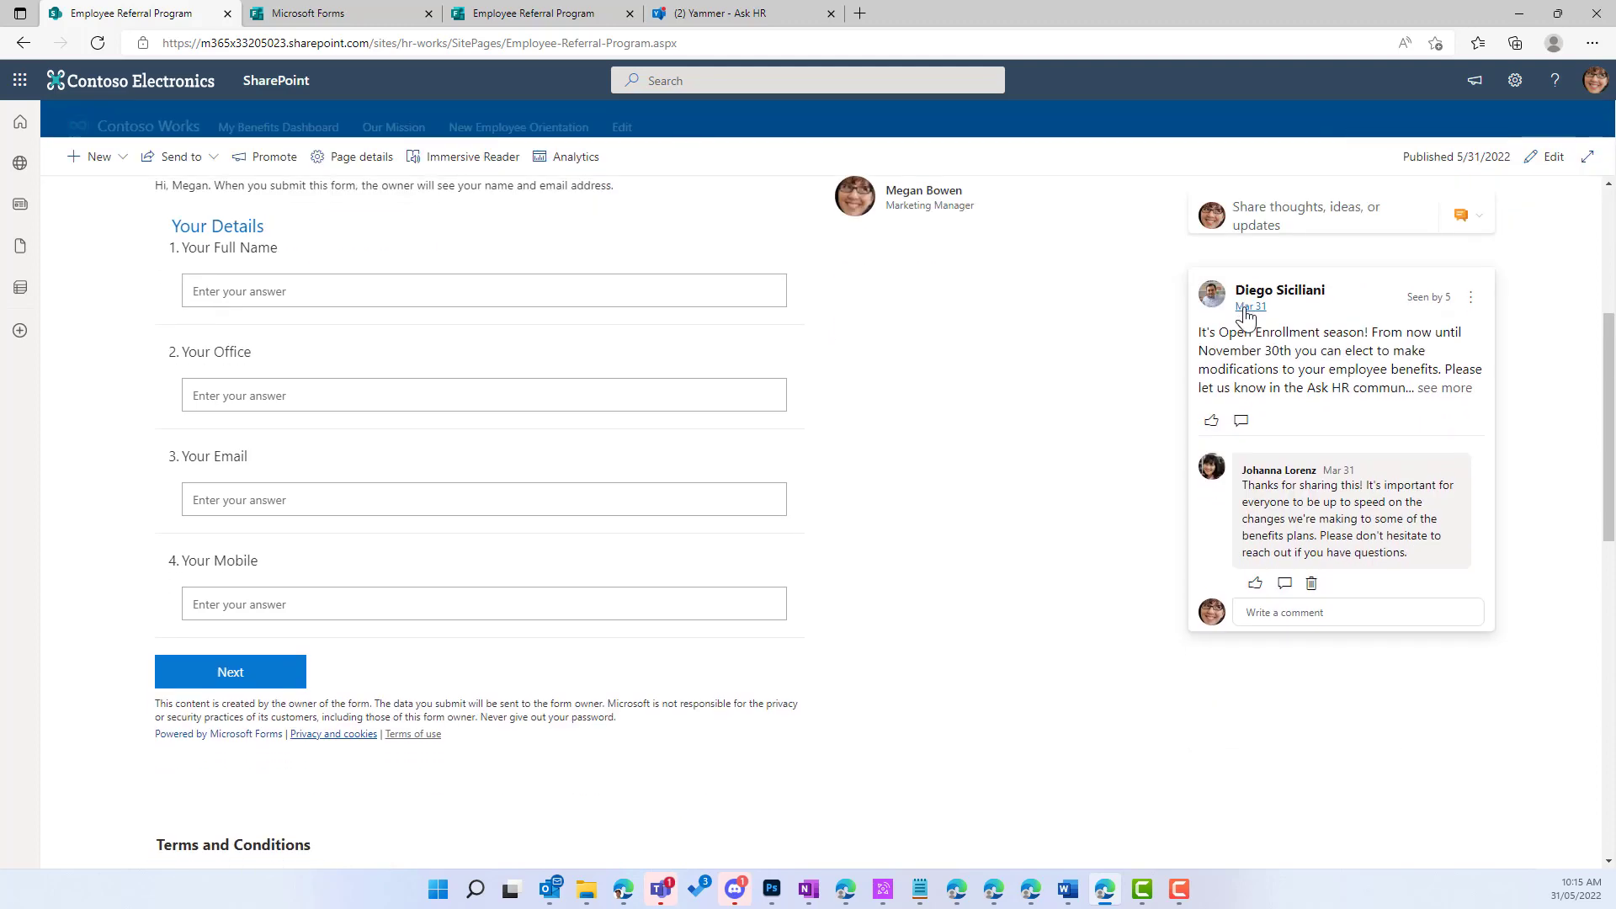
scroll(1275, 366, up, 4)
scroll(1278, 353, up, 3)
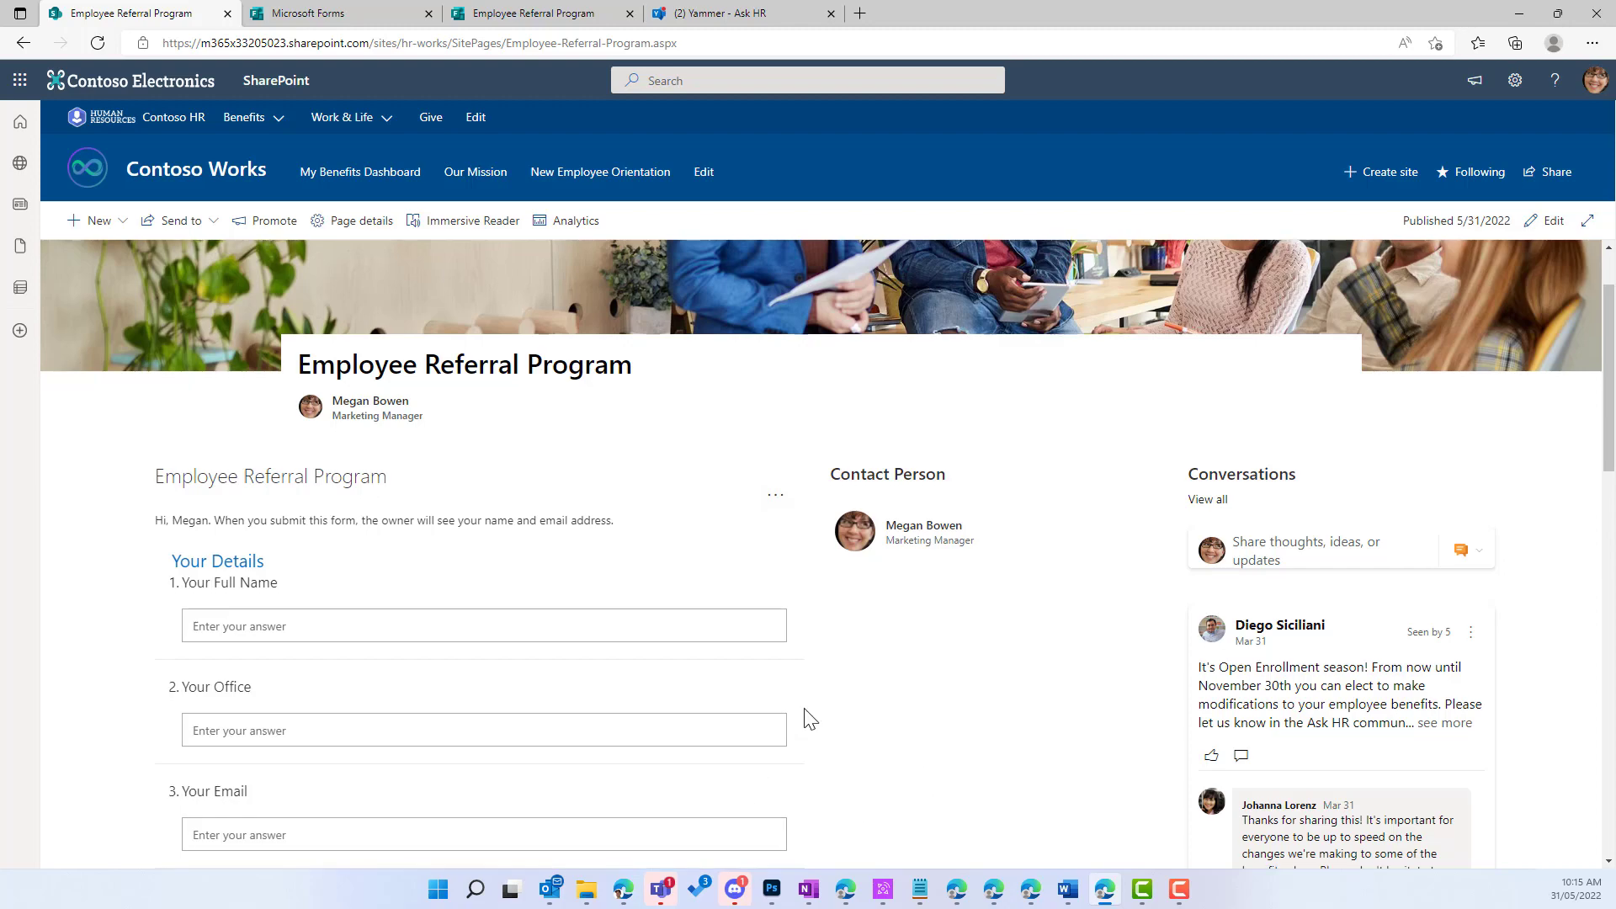
scroll(812, 718, down, 3)
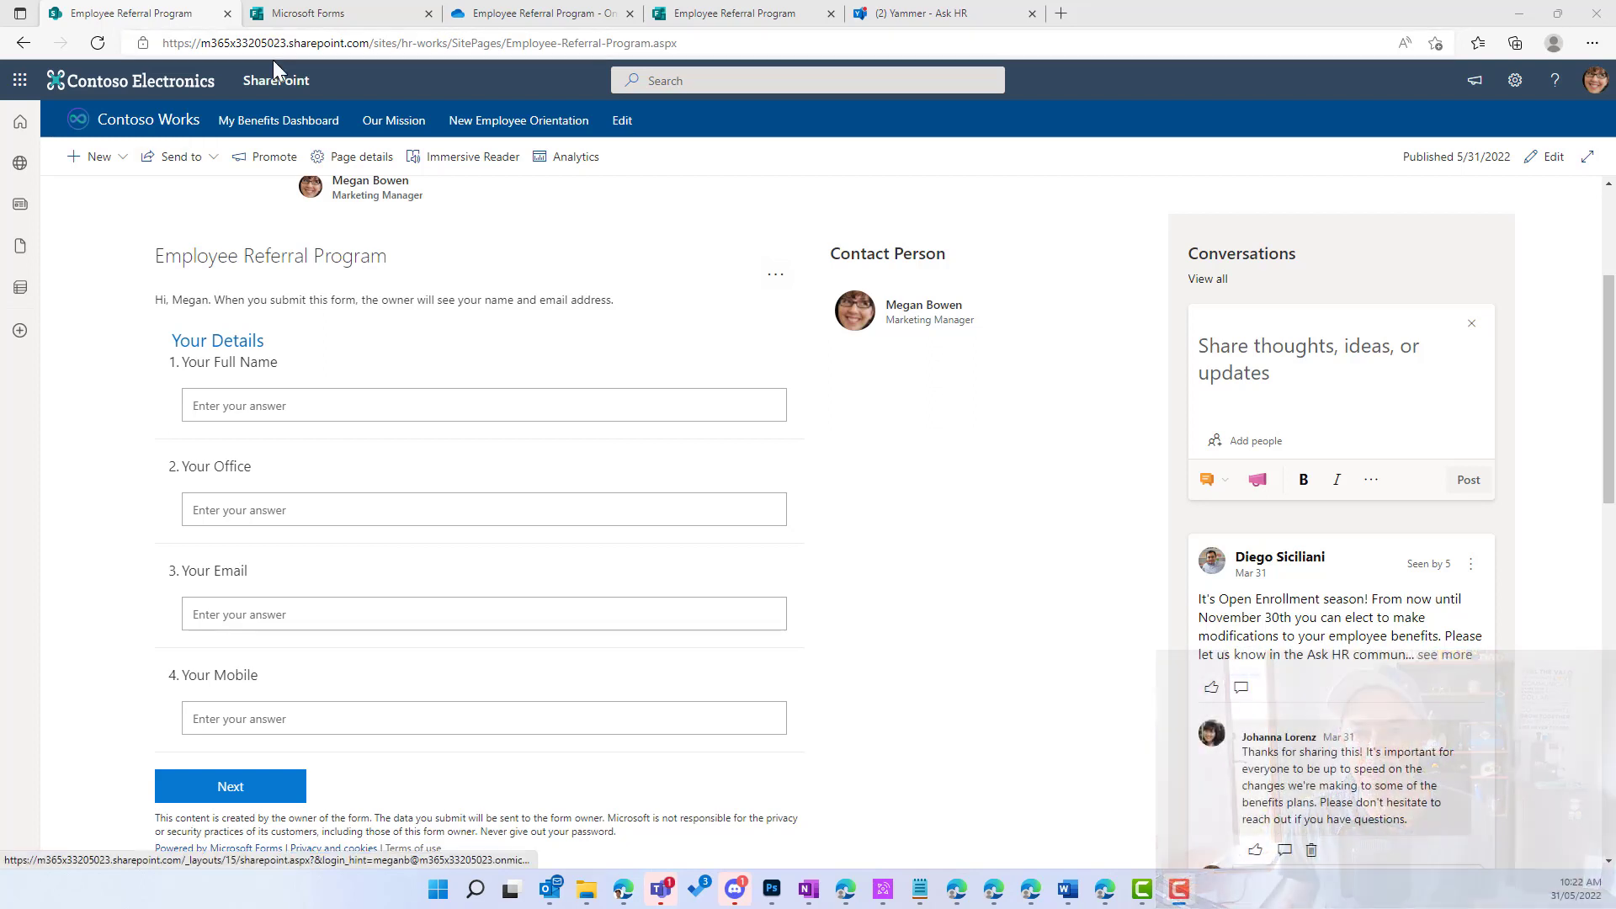
Step: Enter your full name, office, email and mobile number, then go to the candidate page
click(457, 407)
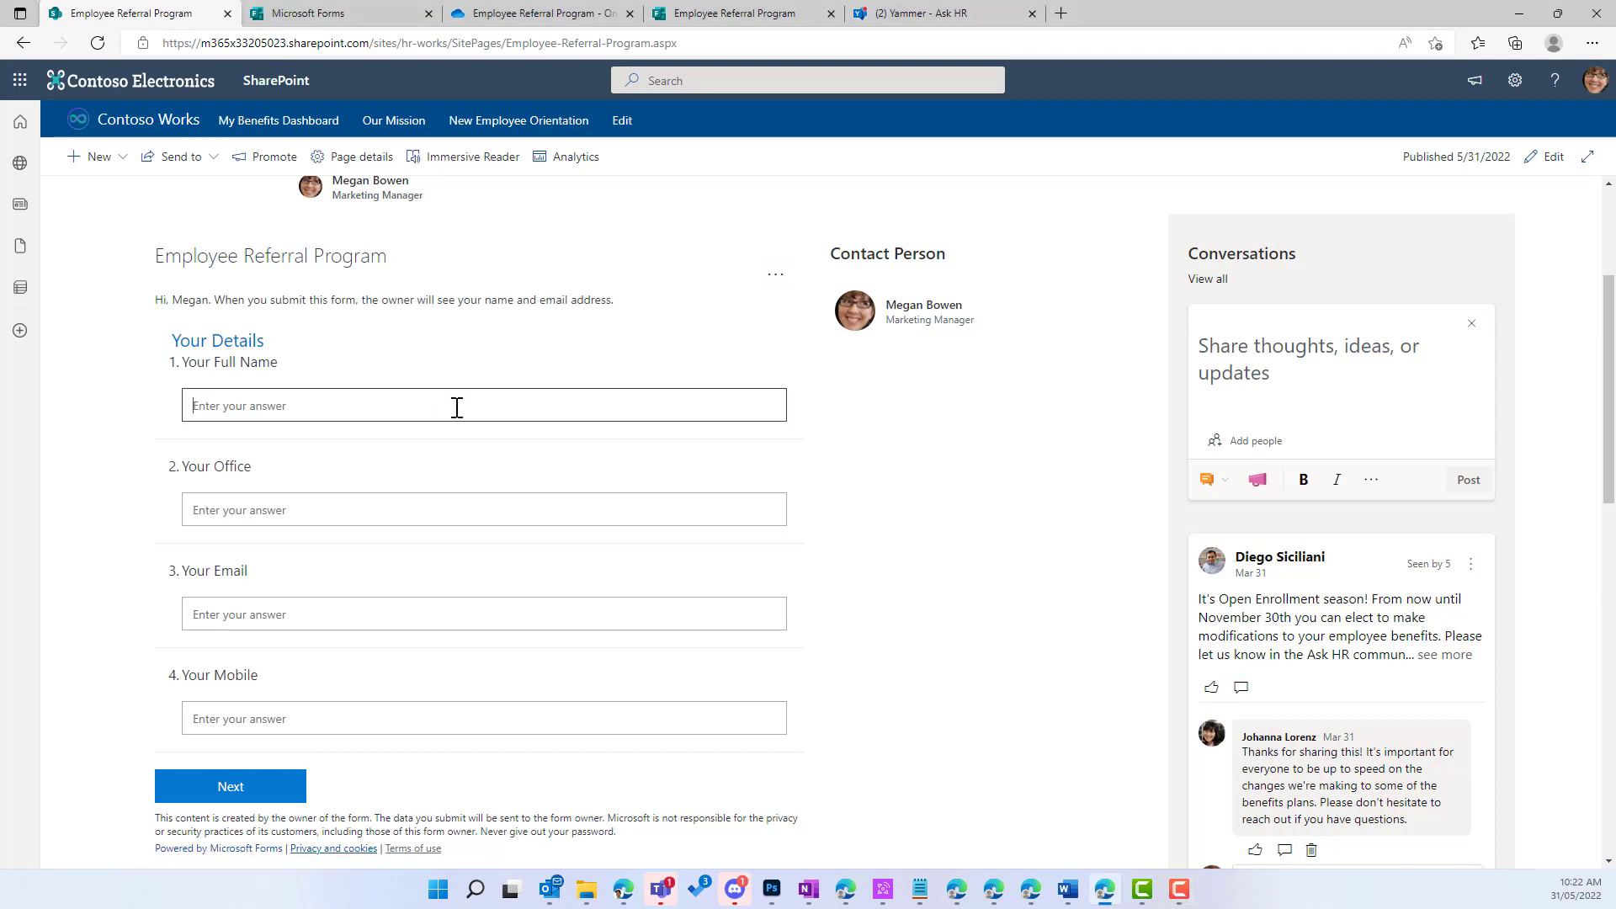
key(Tab)
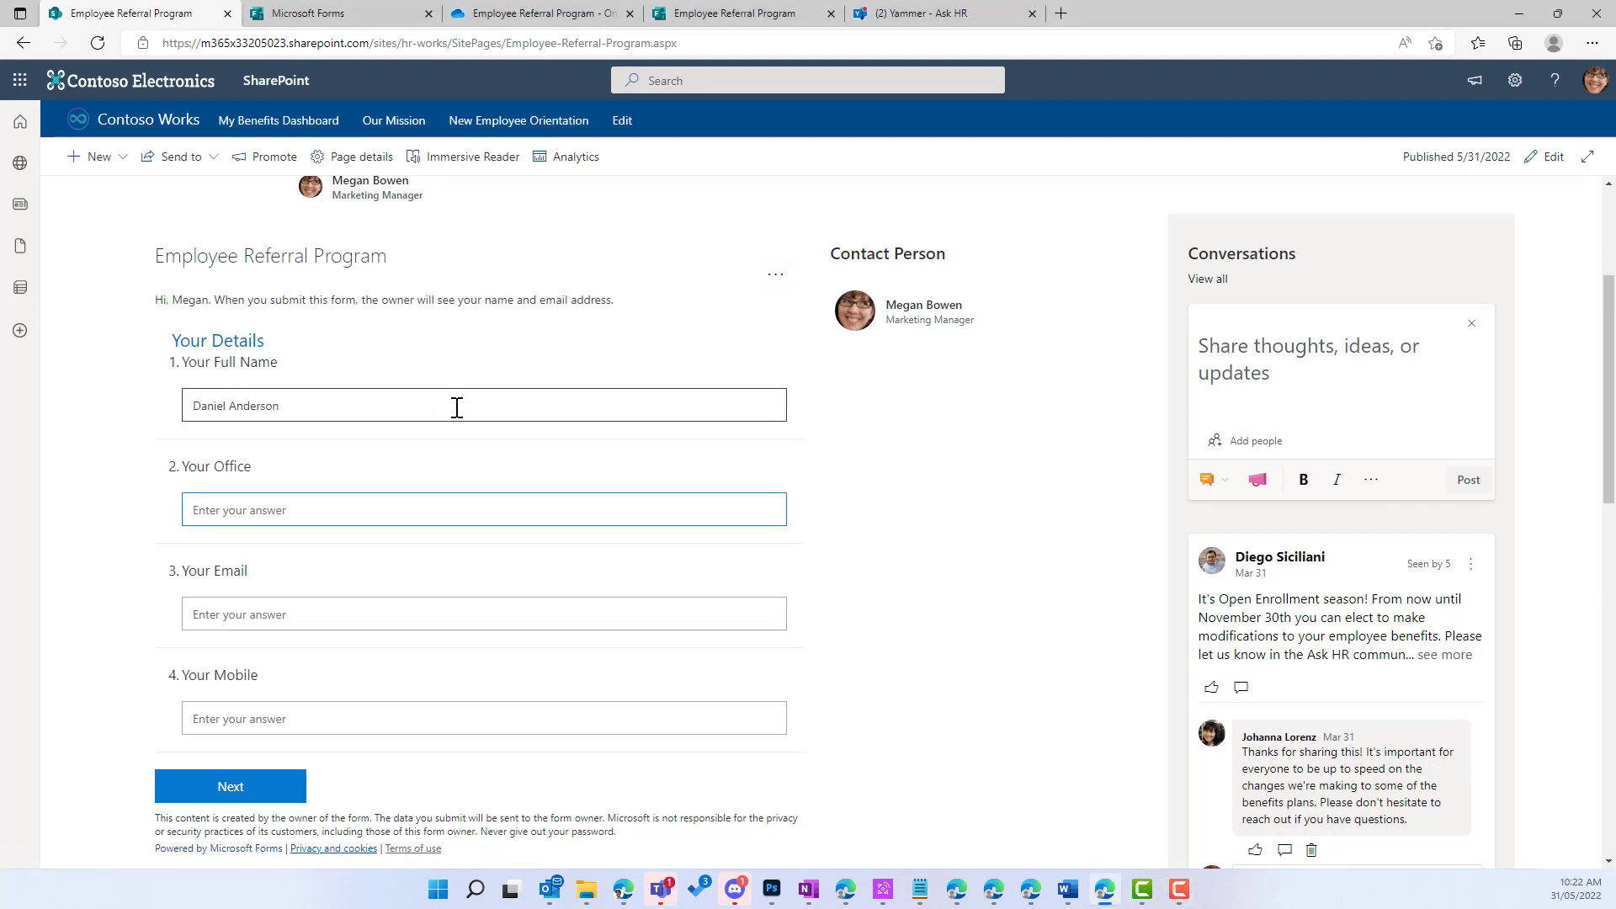
text(Melbourne)
key(Tab)
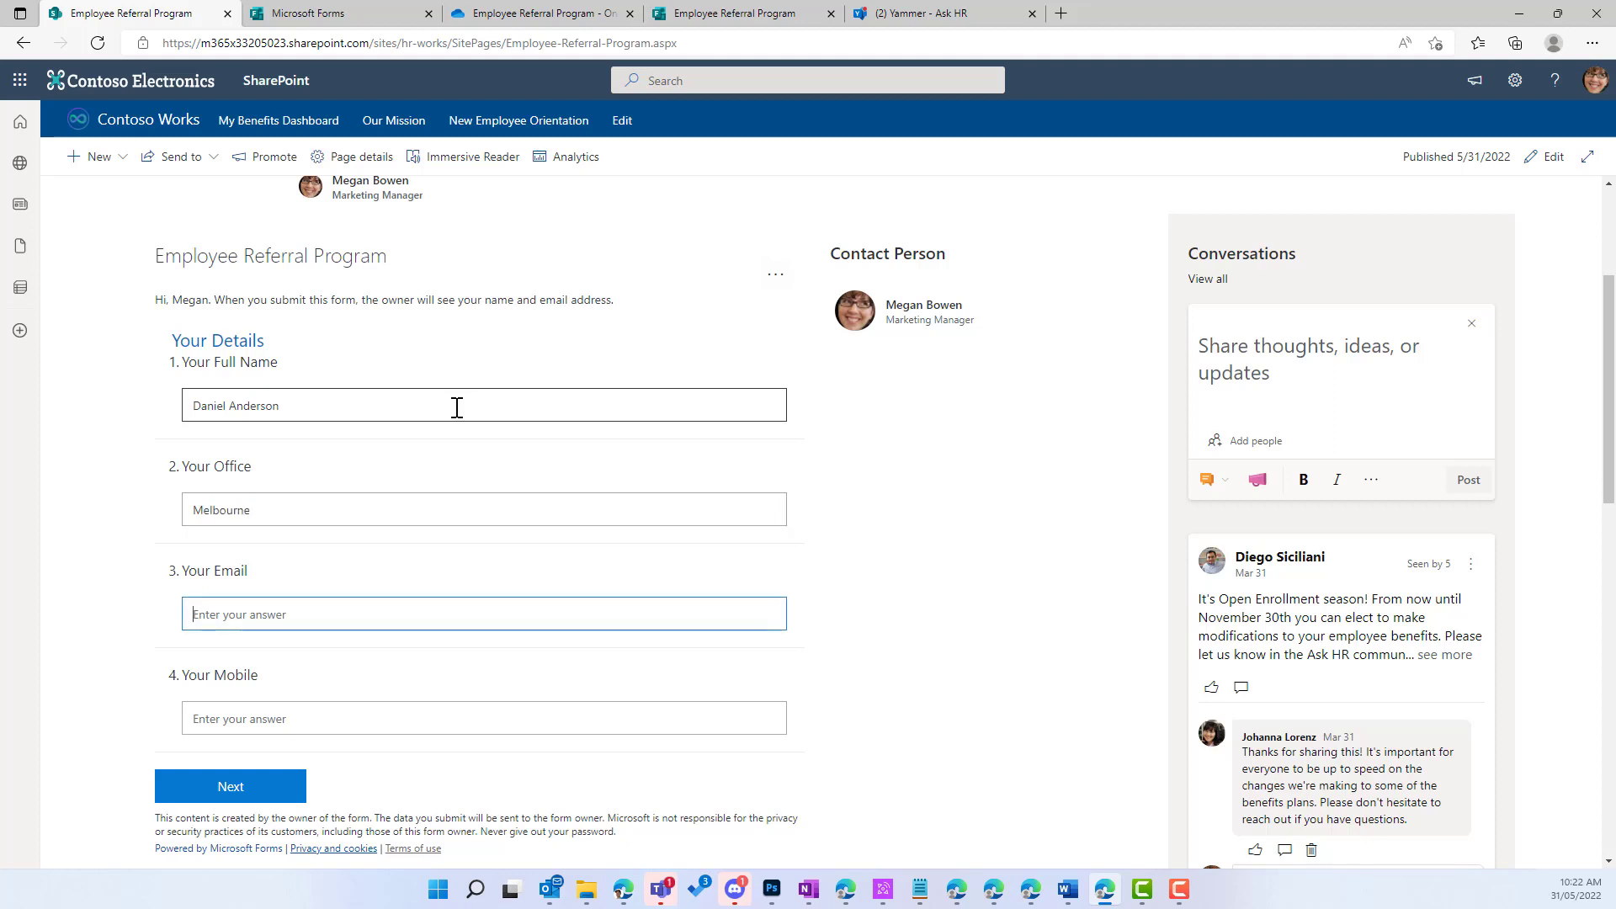
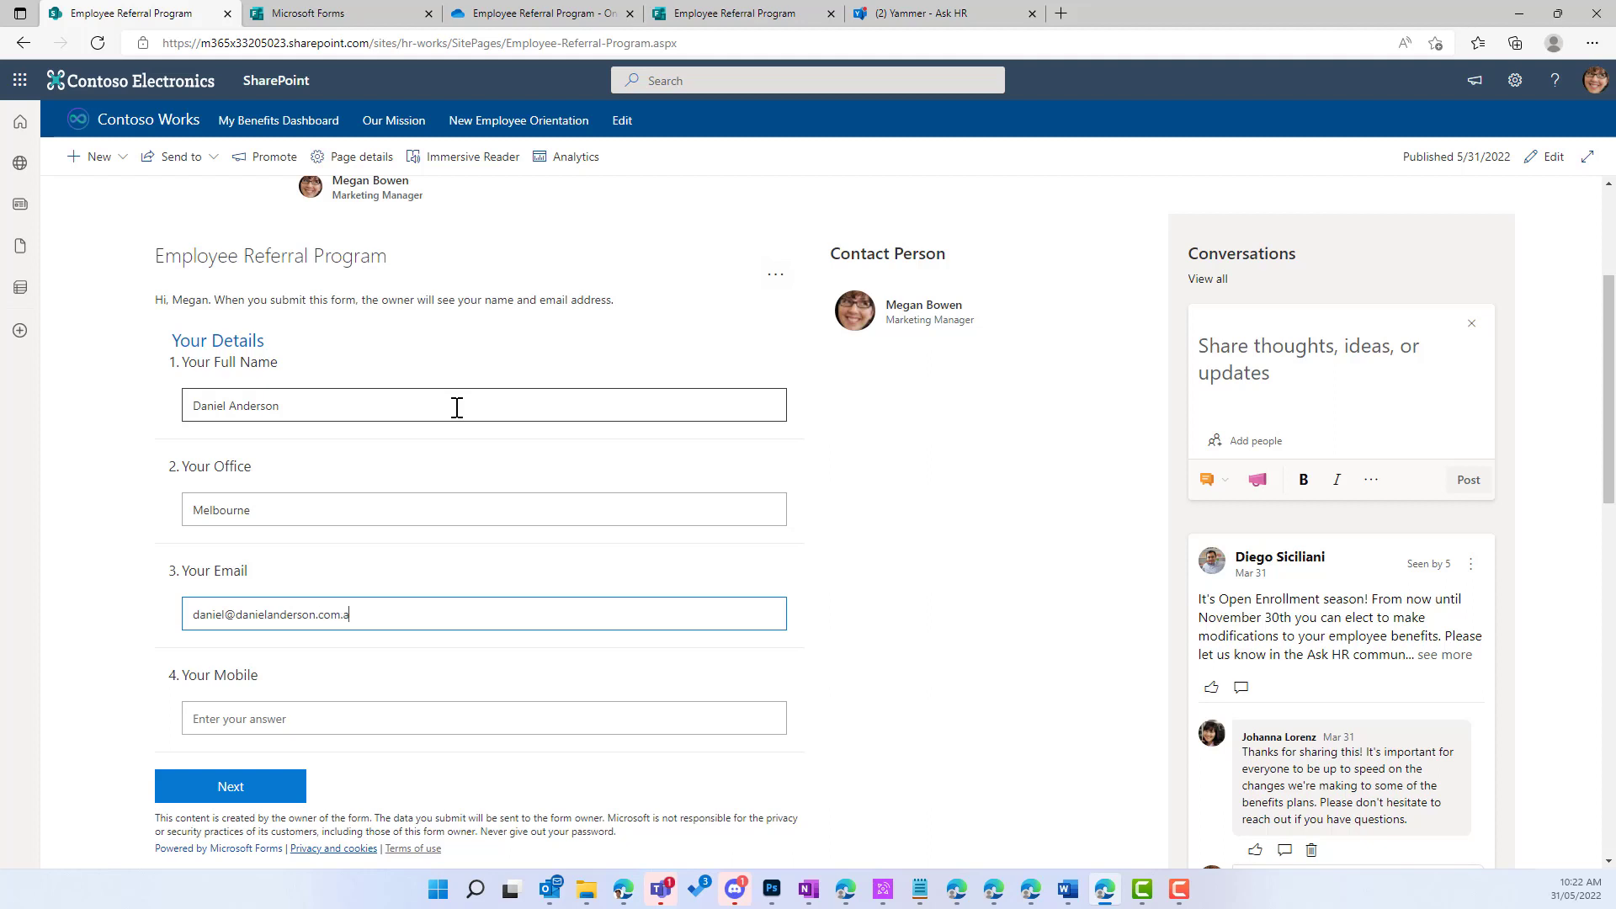
key(Tab)
text(5)
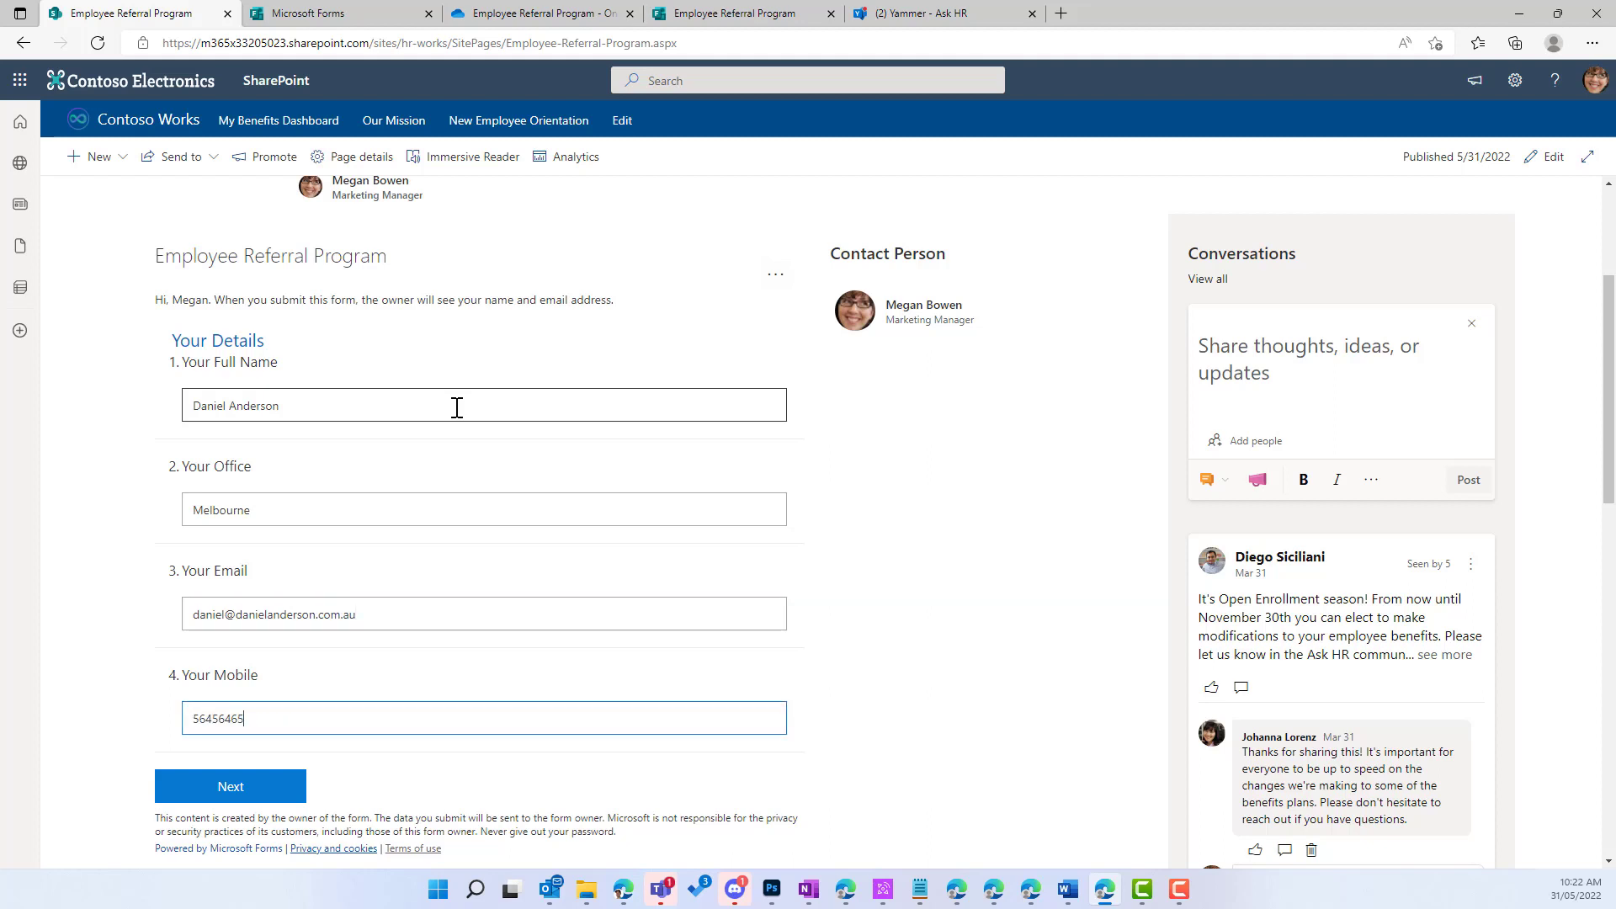
click(261, 787)
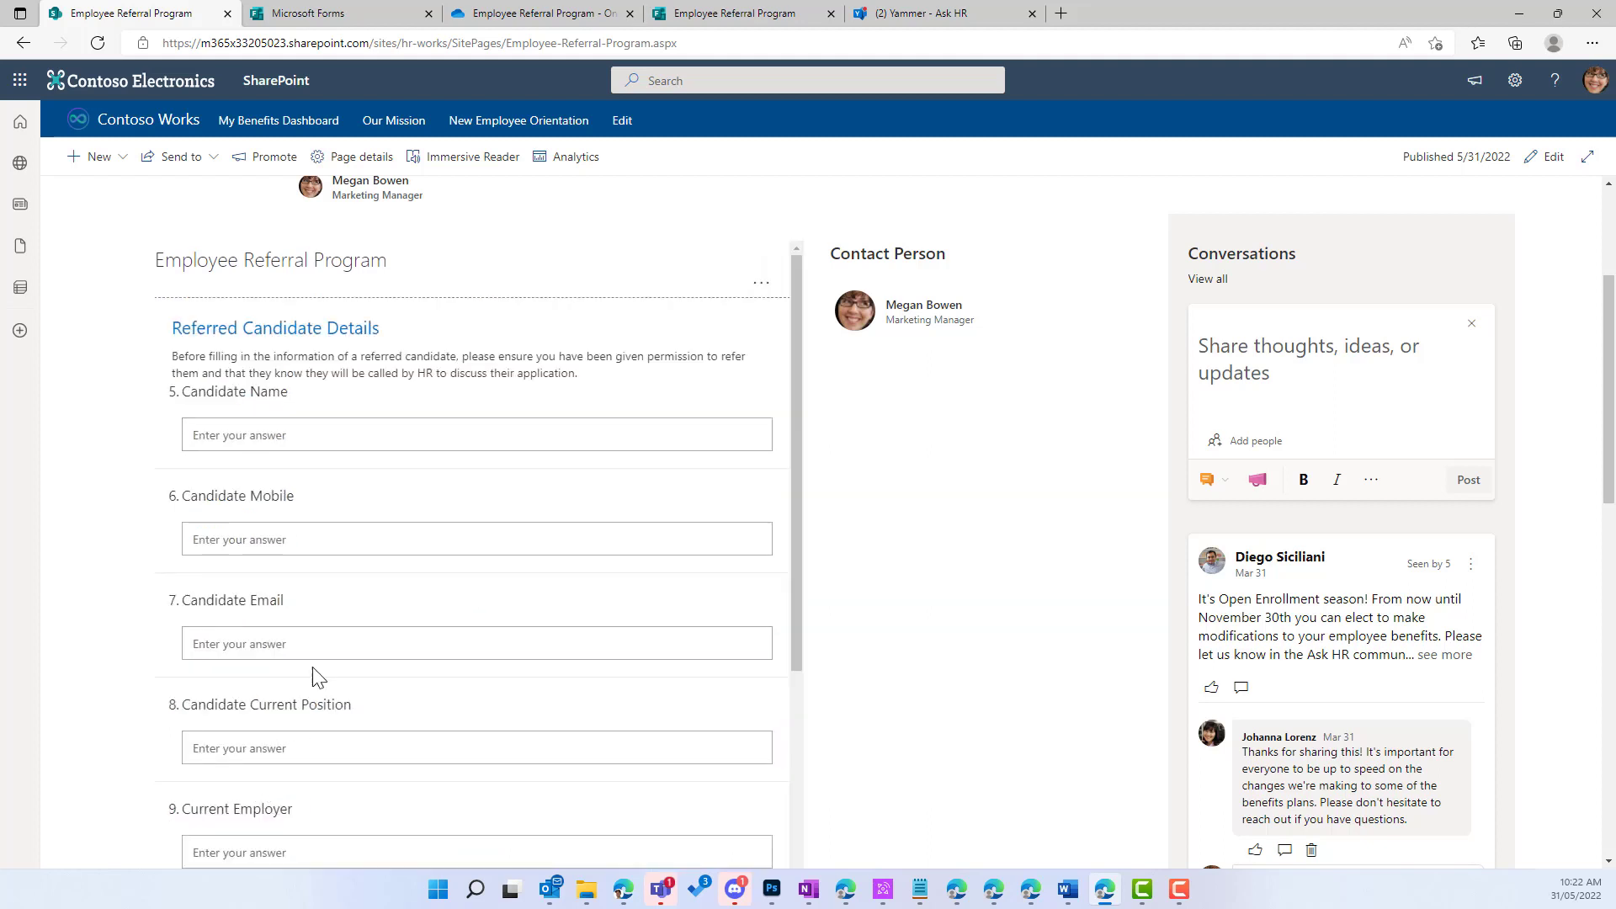
scroll(379, 475, down, 1)
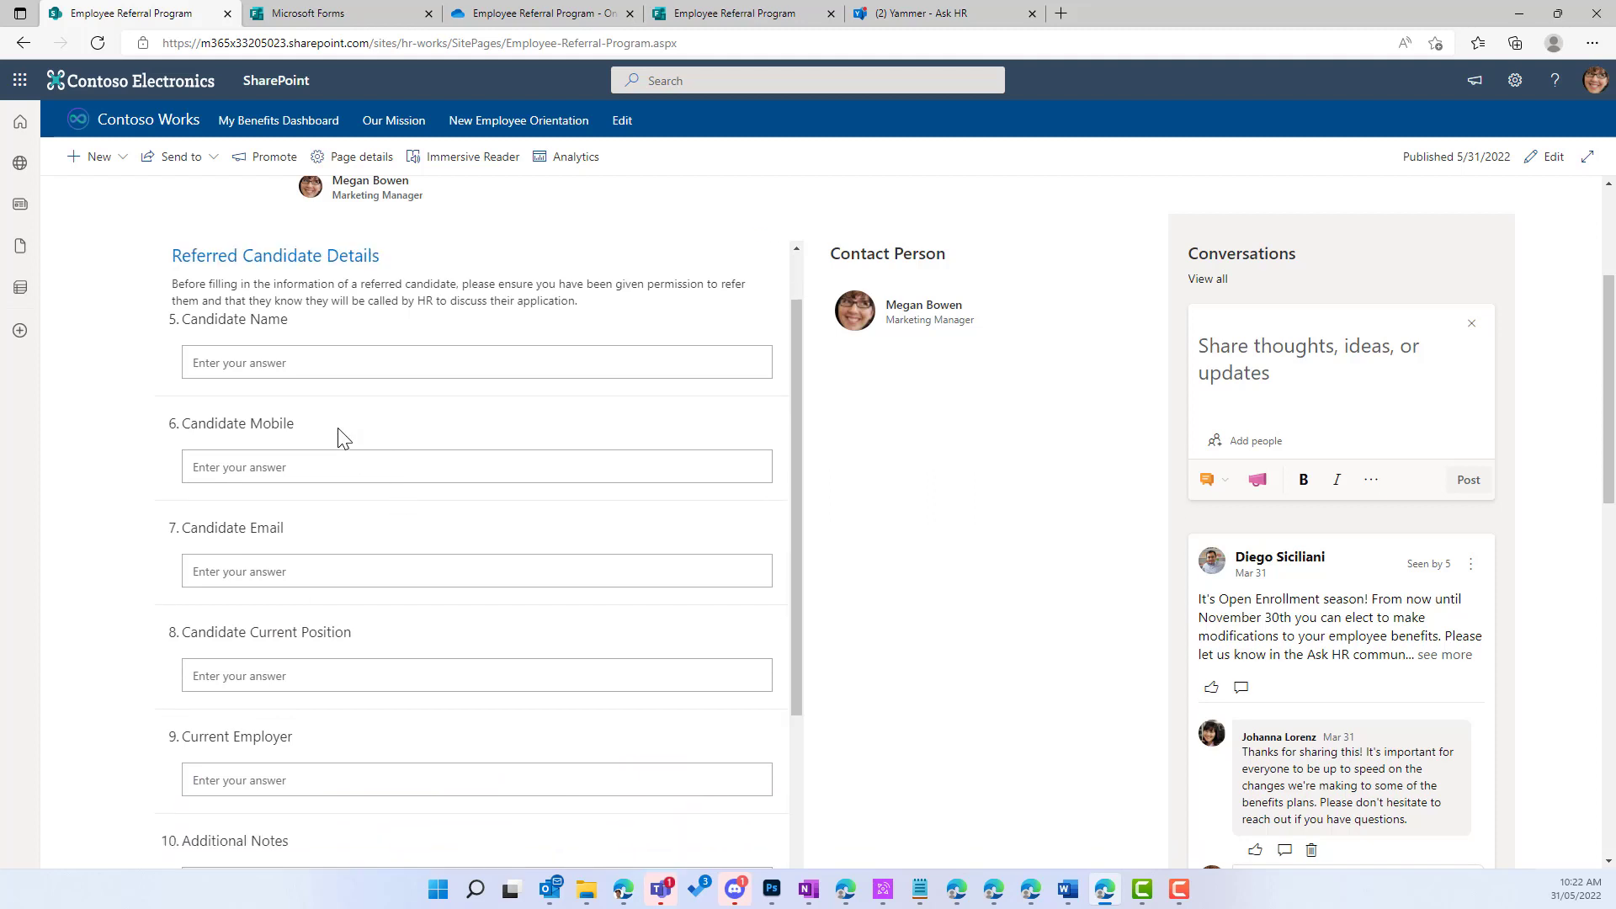
Step: Enter the candidate's name, mobile, email, position 'Manager of Product', employer 'Microsoft', note 'Great person, great fit'
click(303, 373)
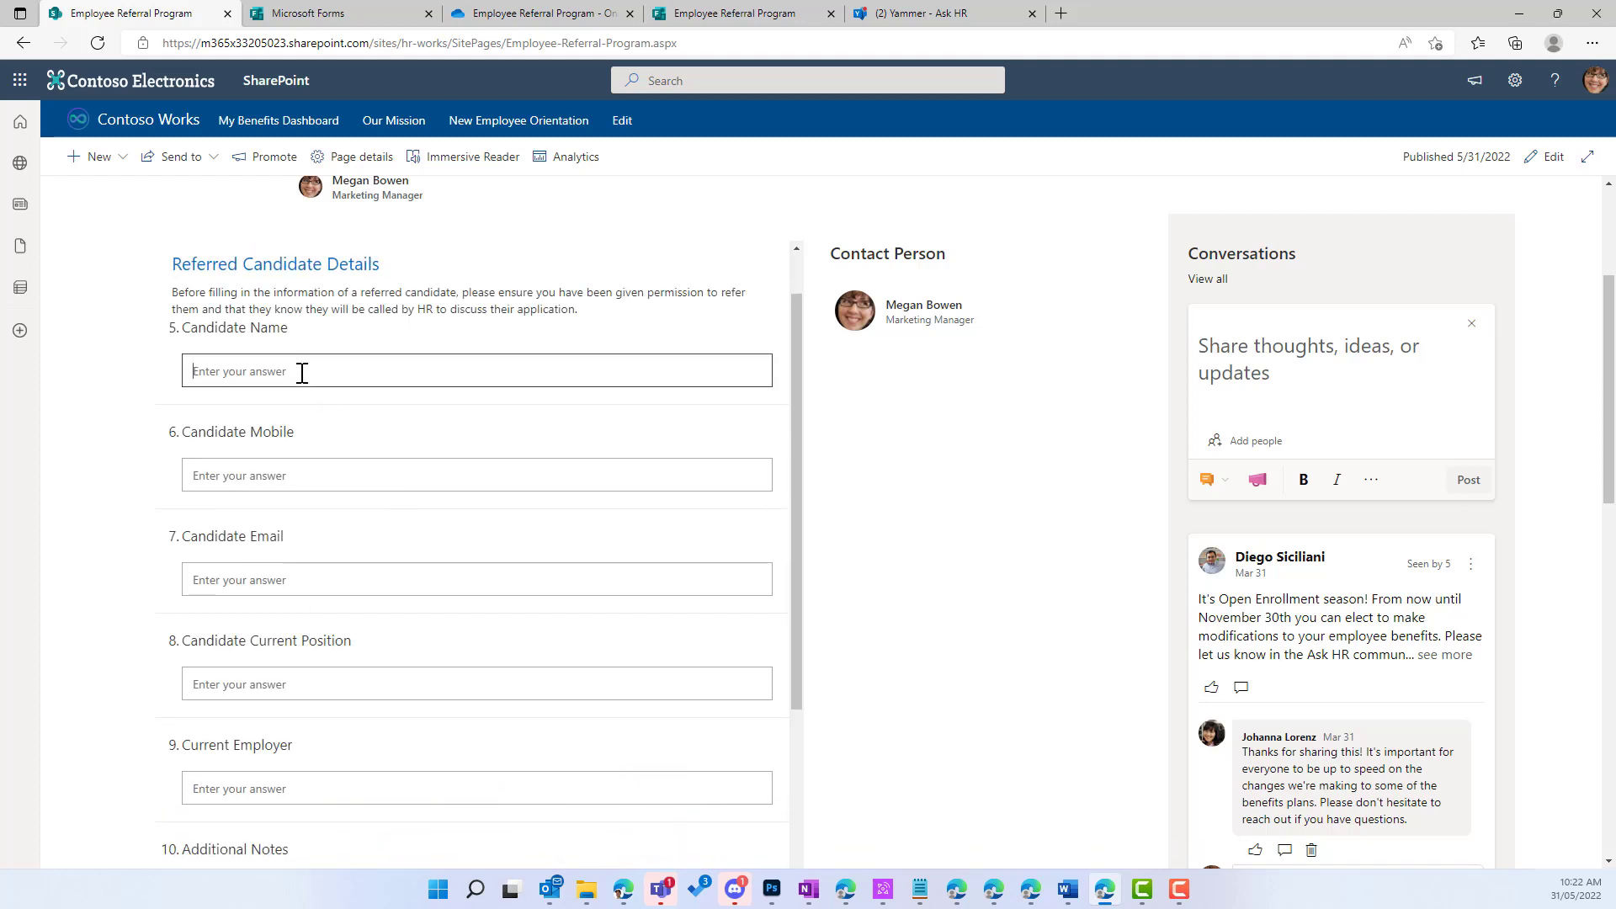
key(Tab)
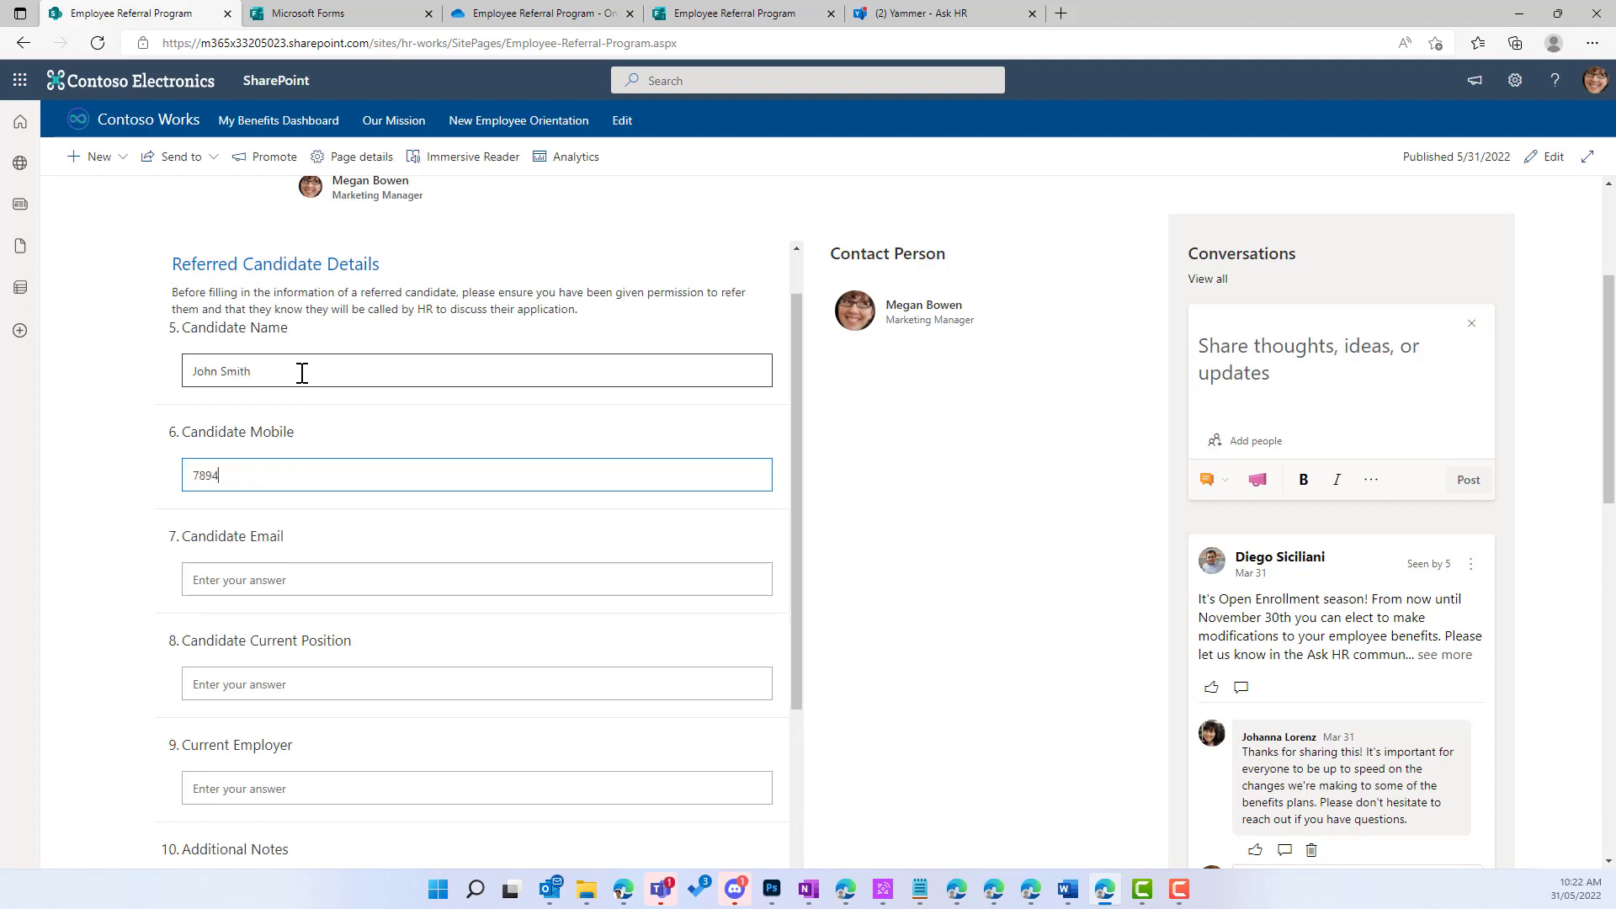
key(Tab)
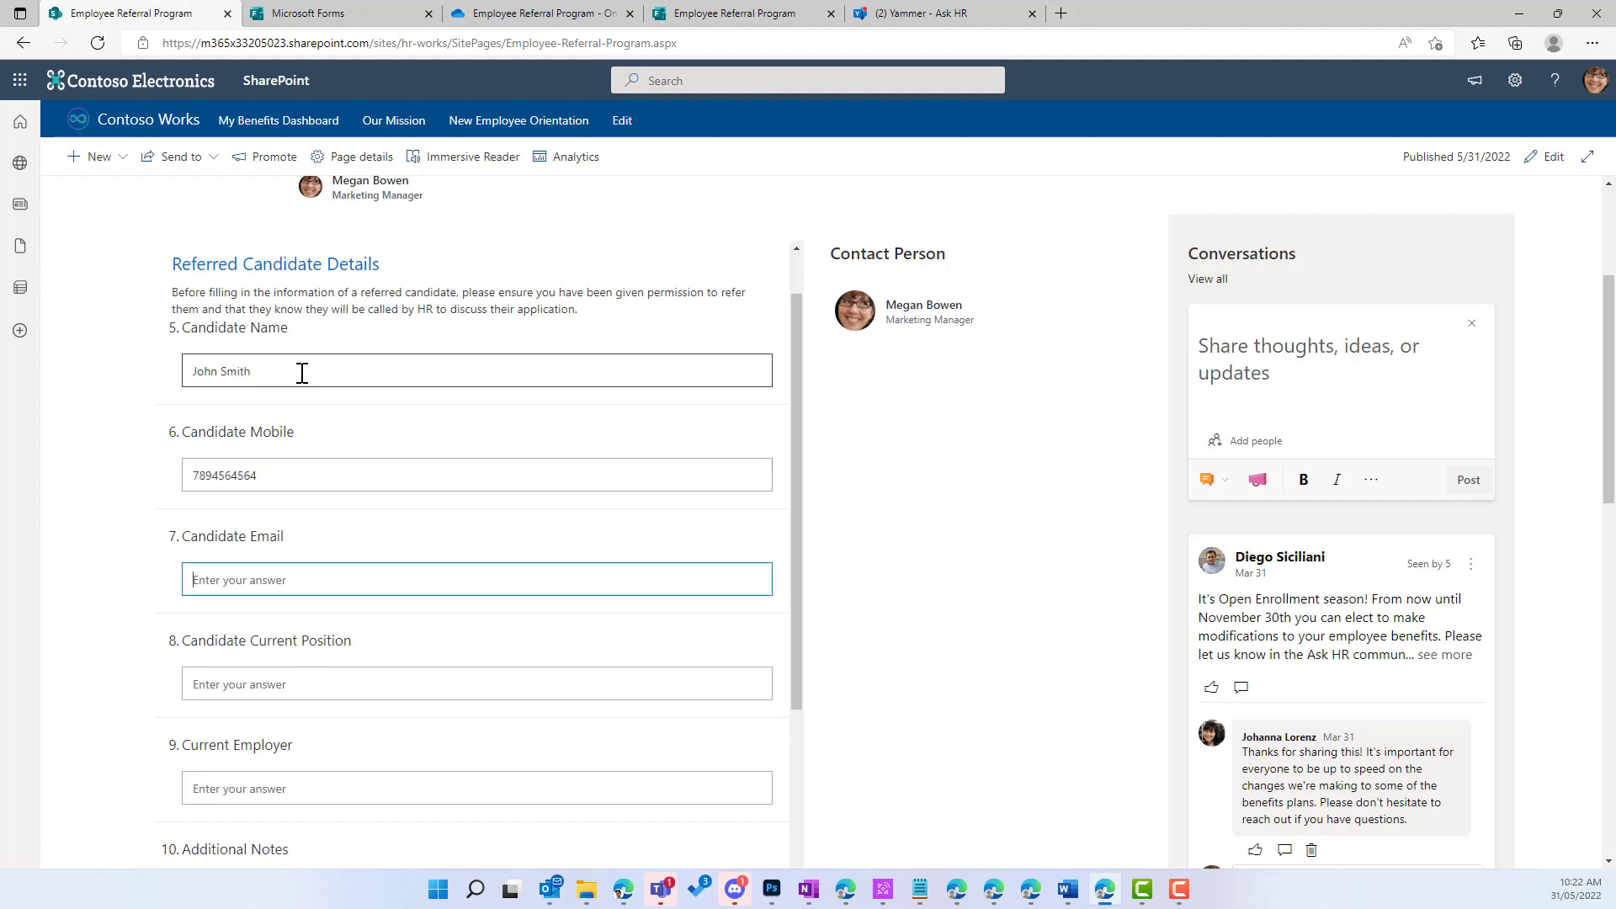
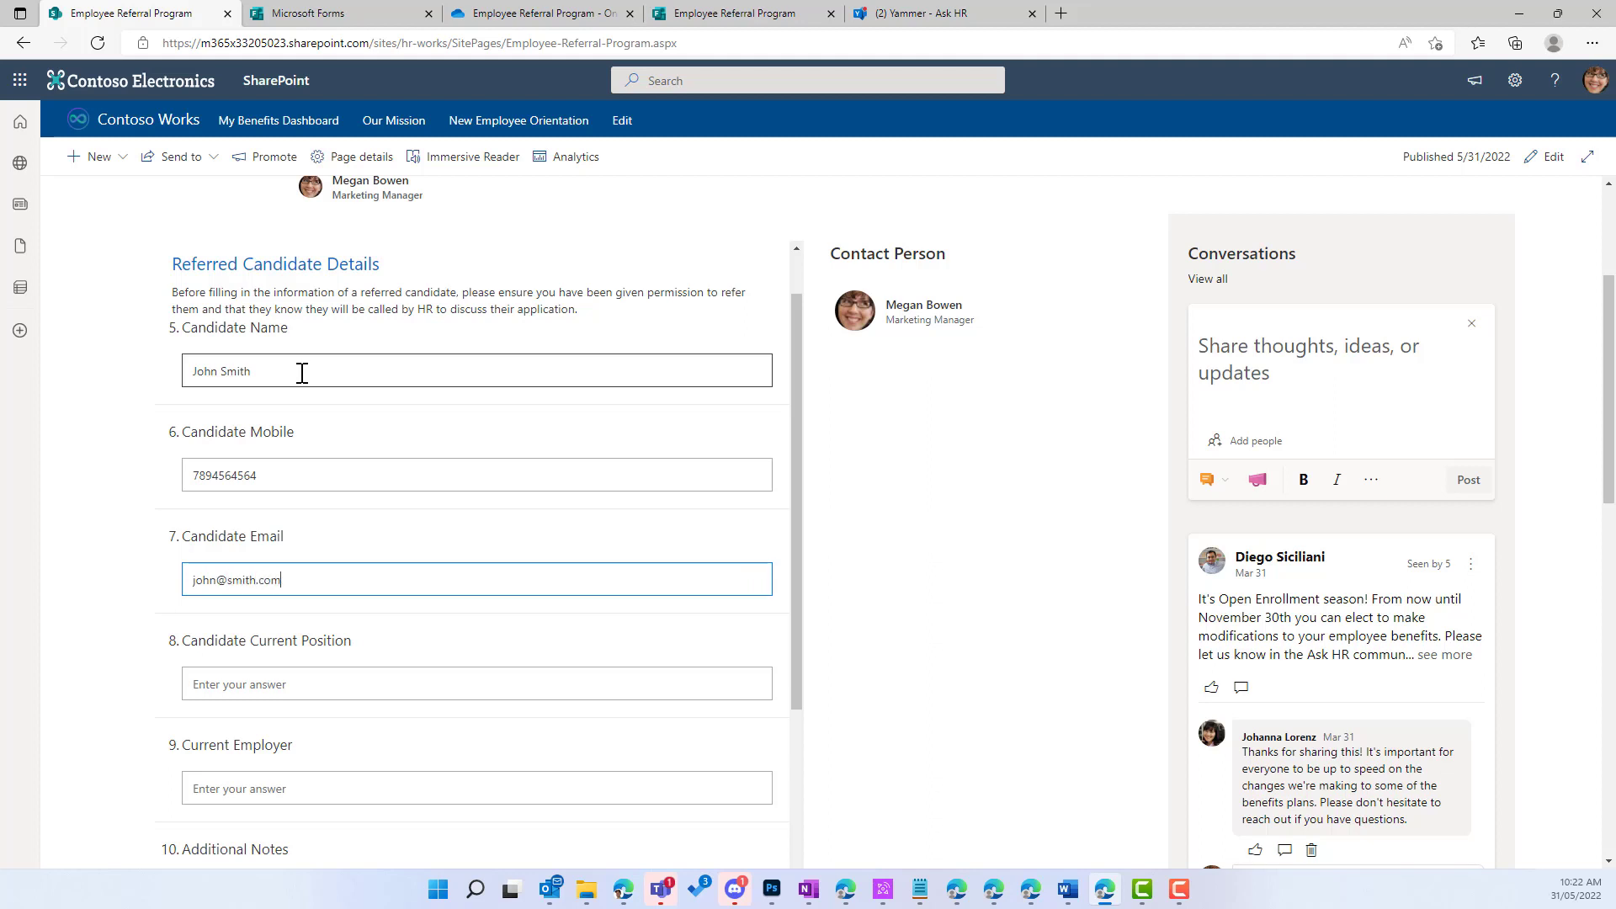
key(Tab)
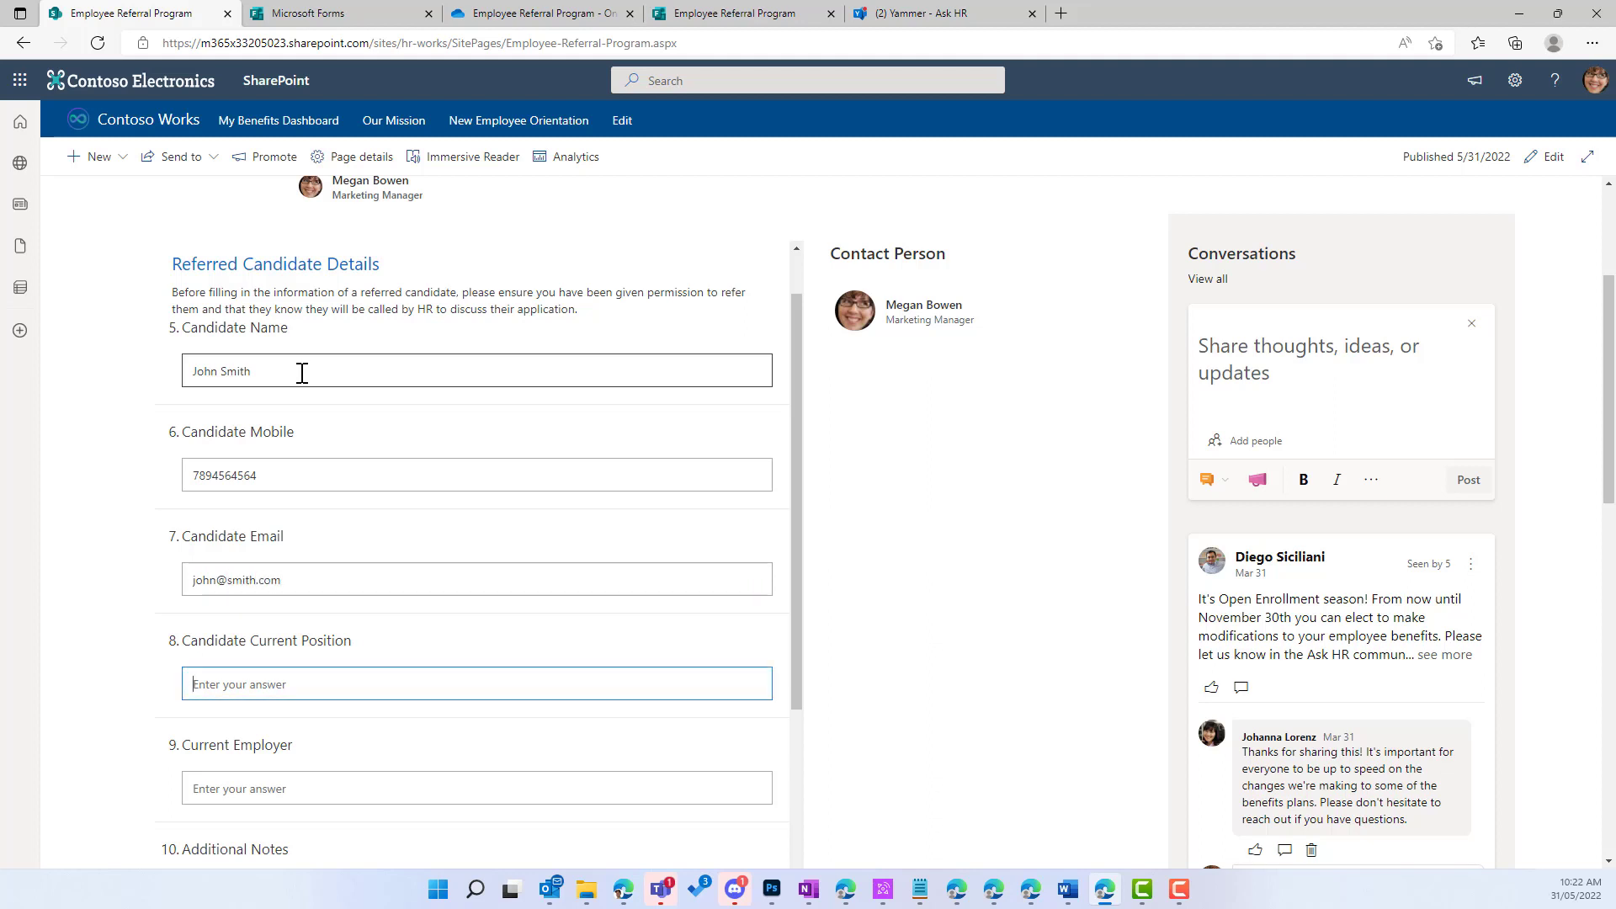
key(Tab)
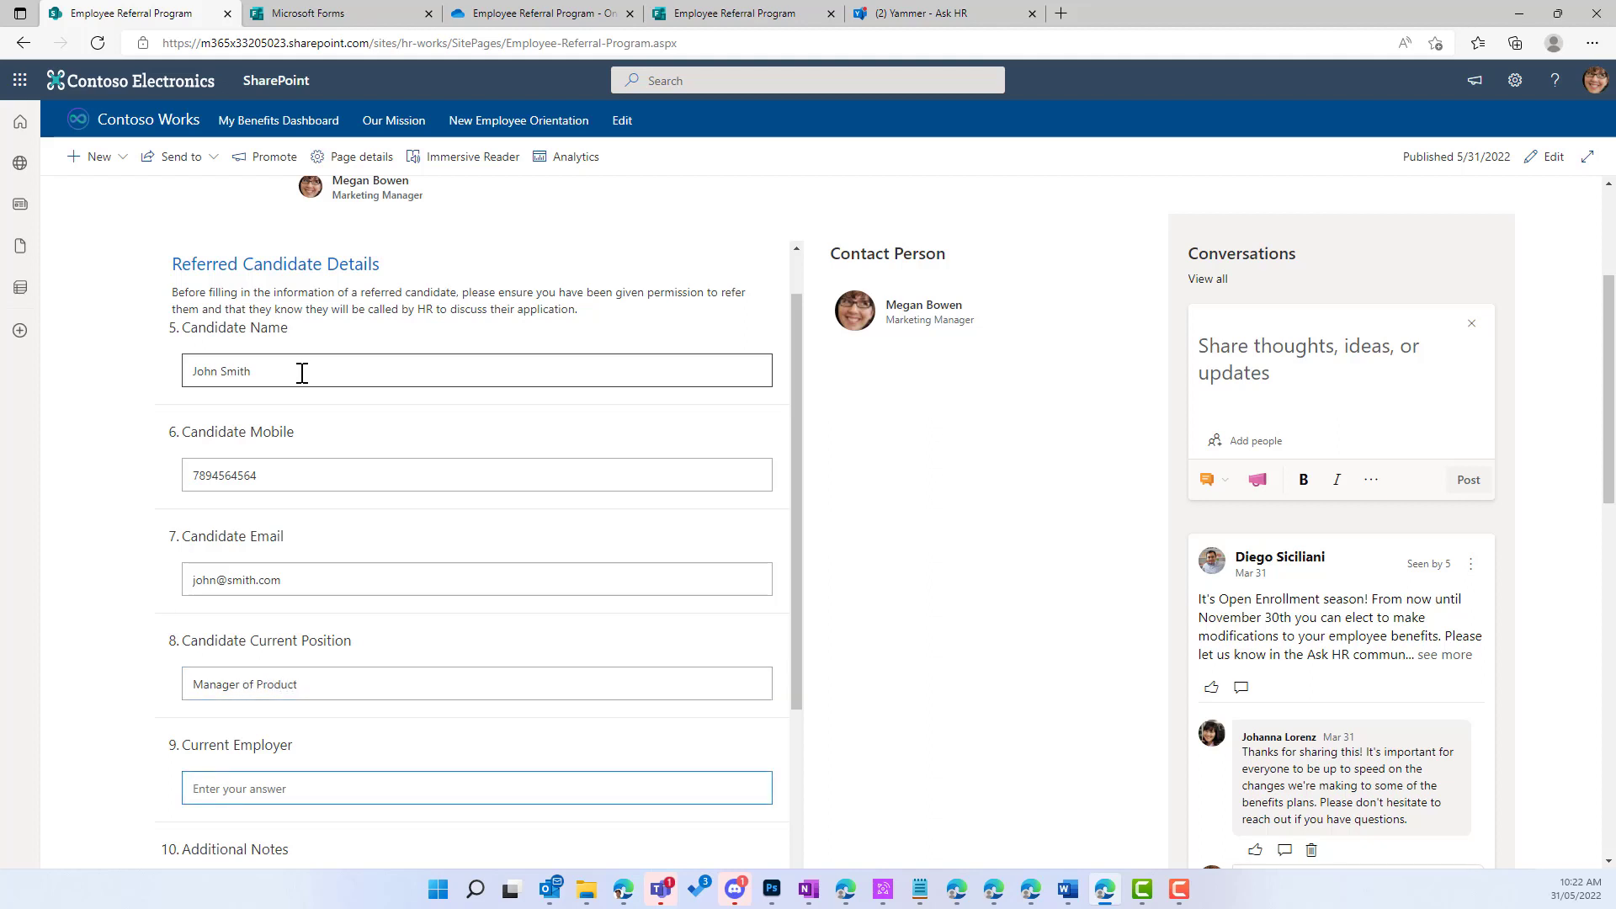
scroll(307, 375, down, 3)
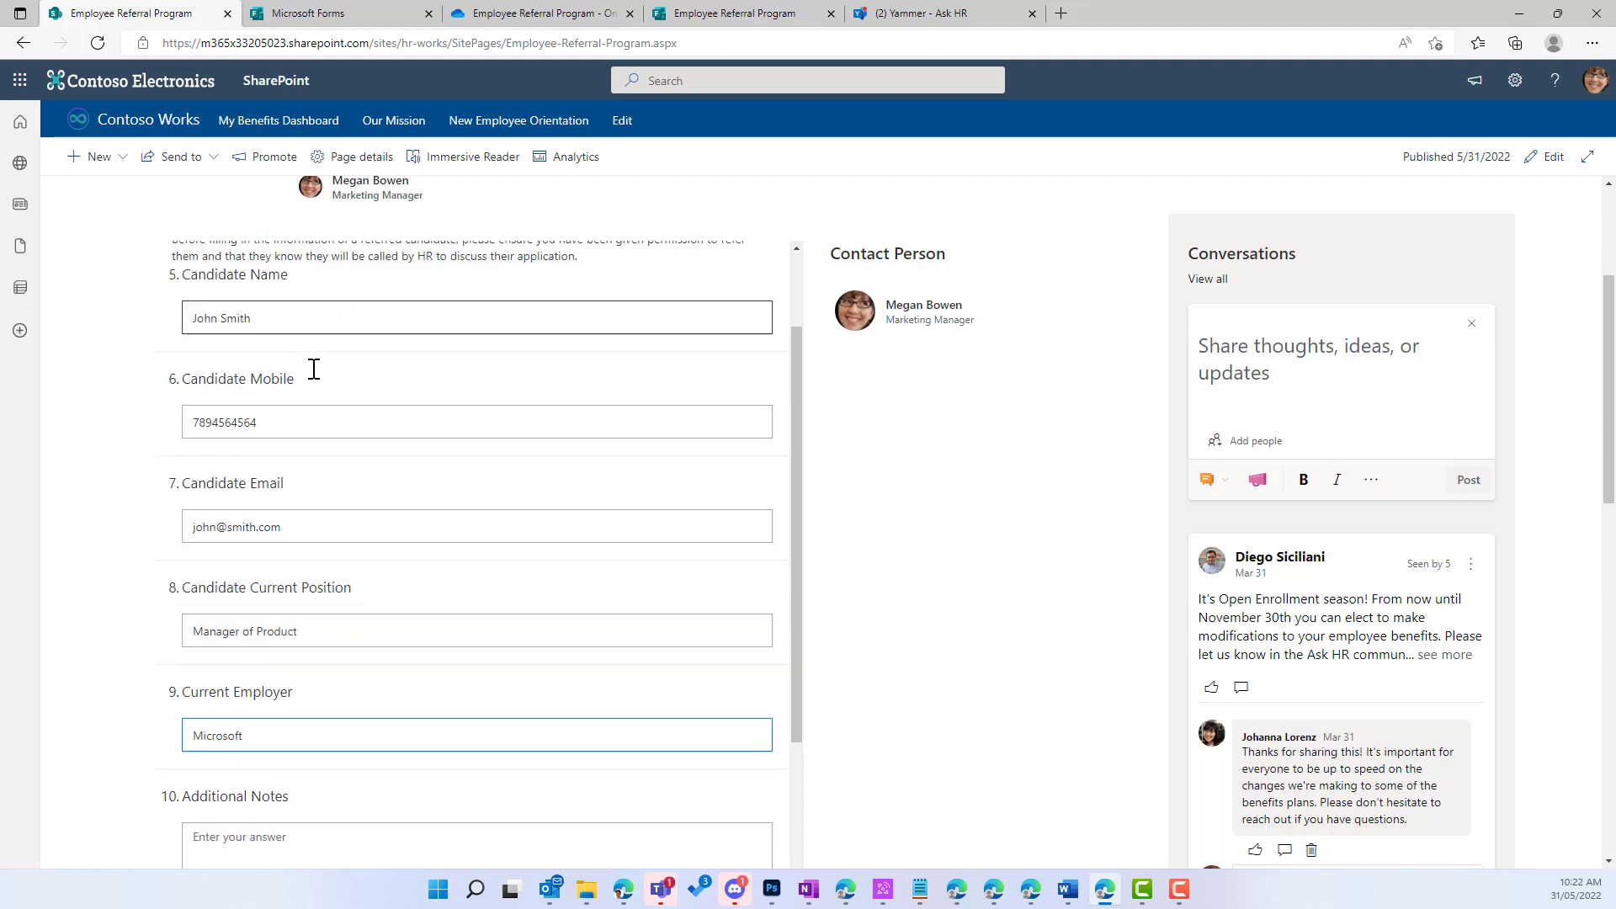
click(263, 589)
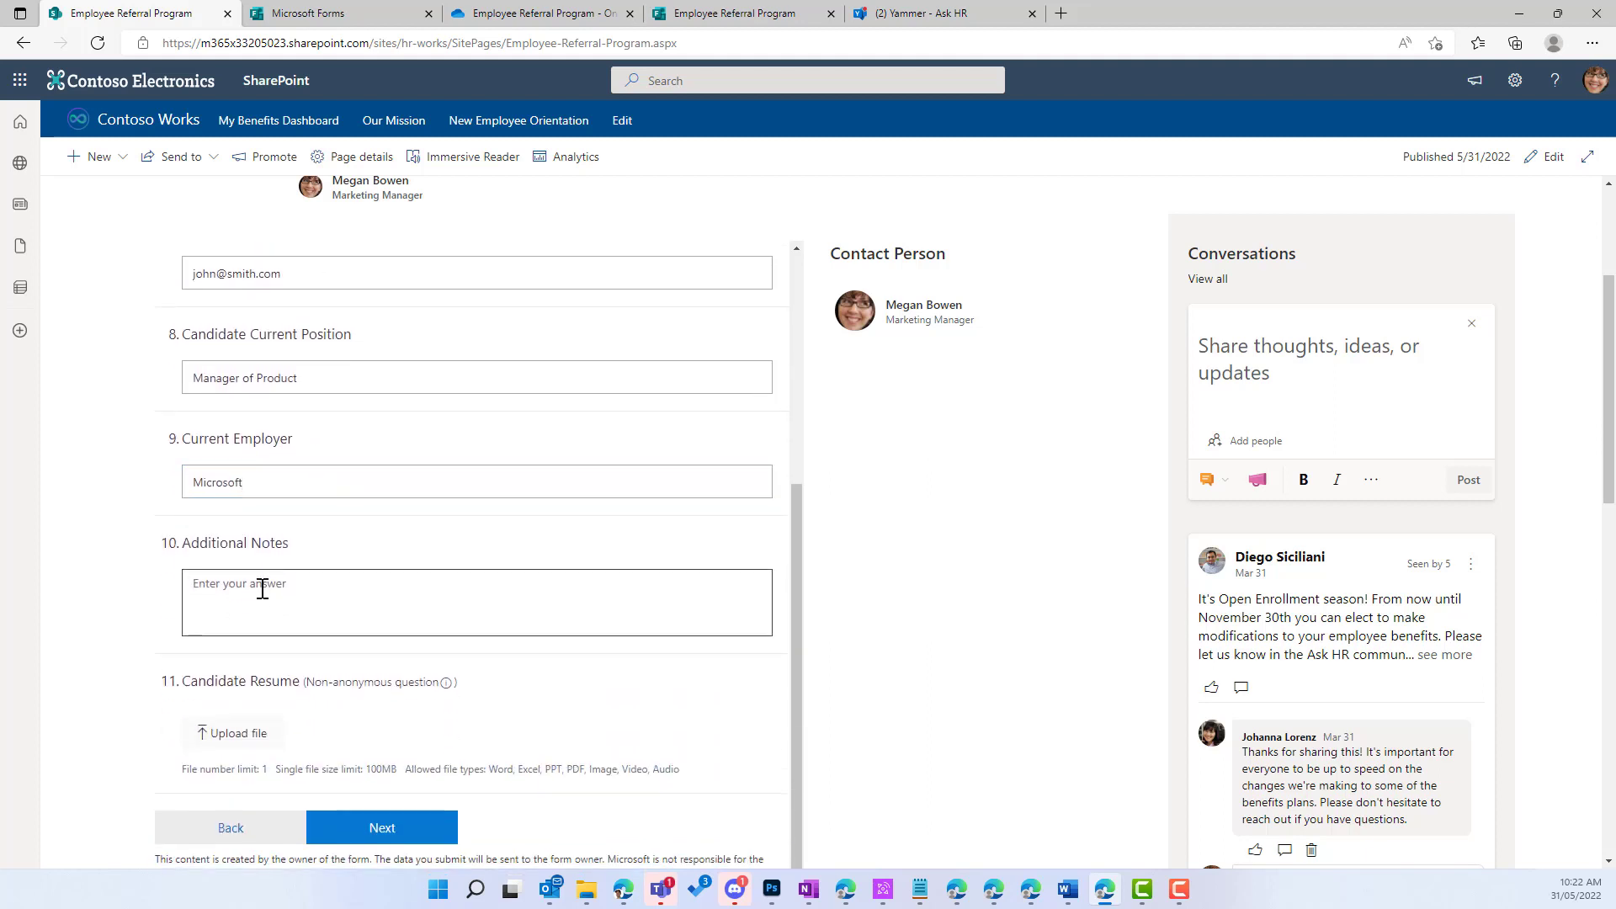
text(Great person, great fit)
scroll(387, 667, down, 2)
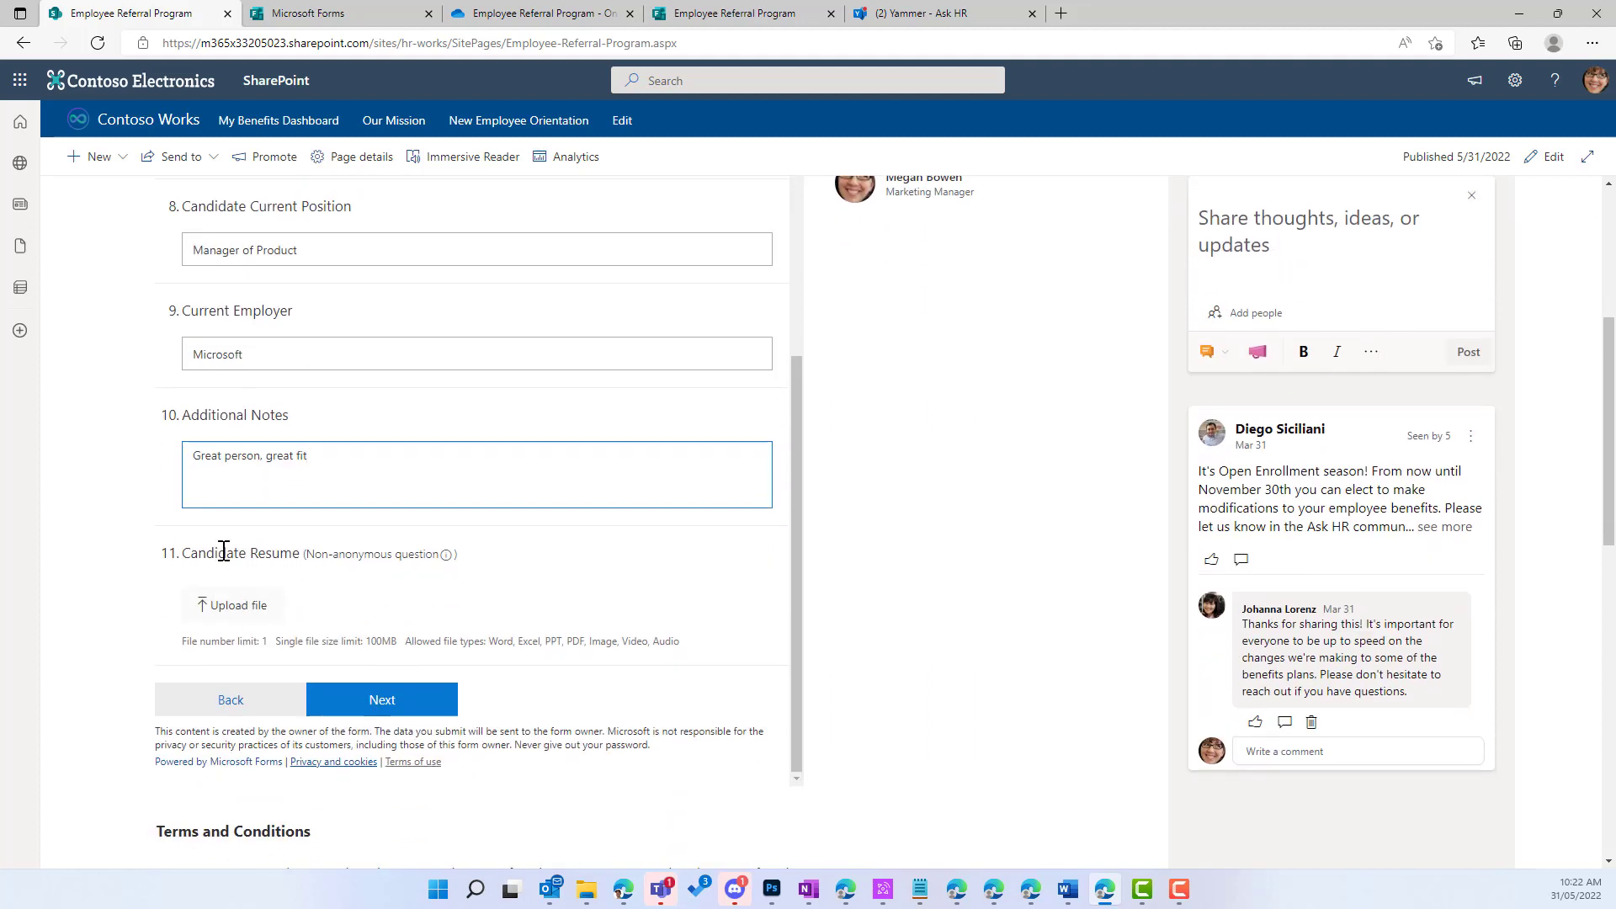
Step: Upload Letter of Offer.docx as the candidate's resume through the Open dialog
click(236, 613)
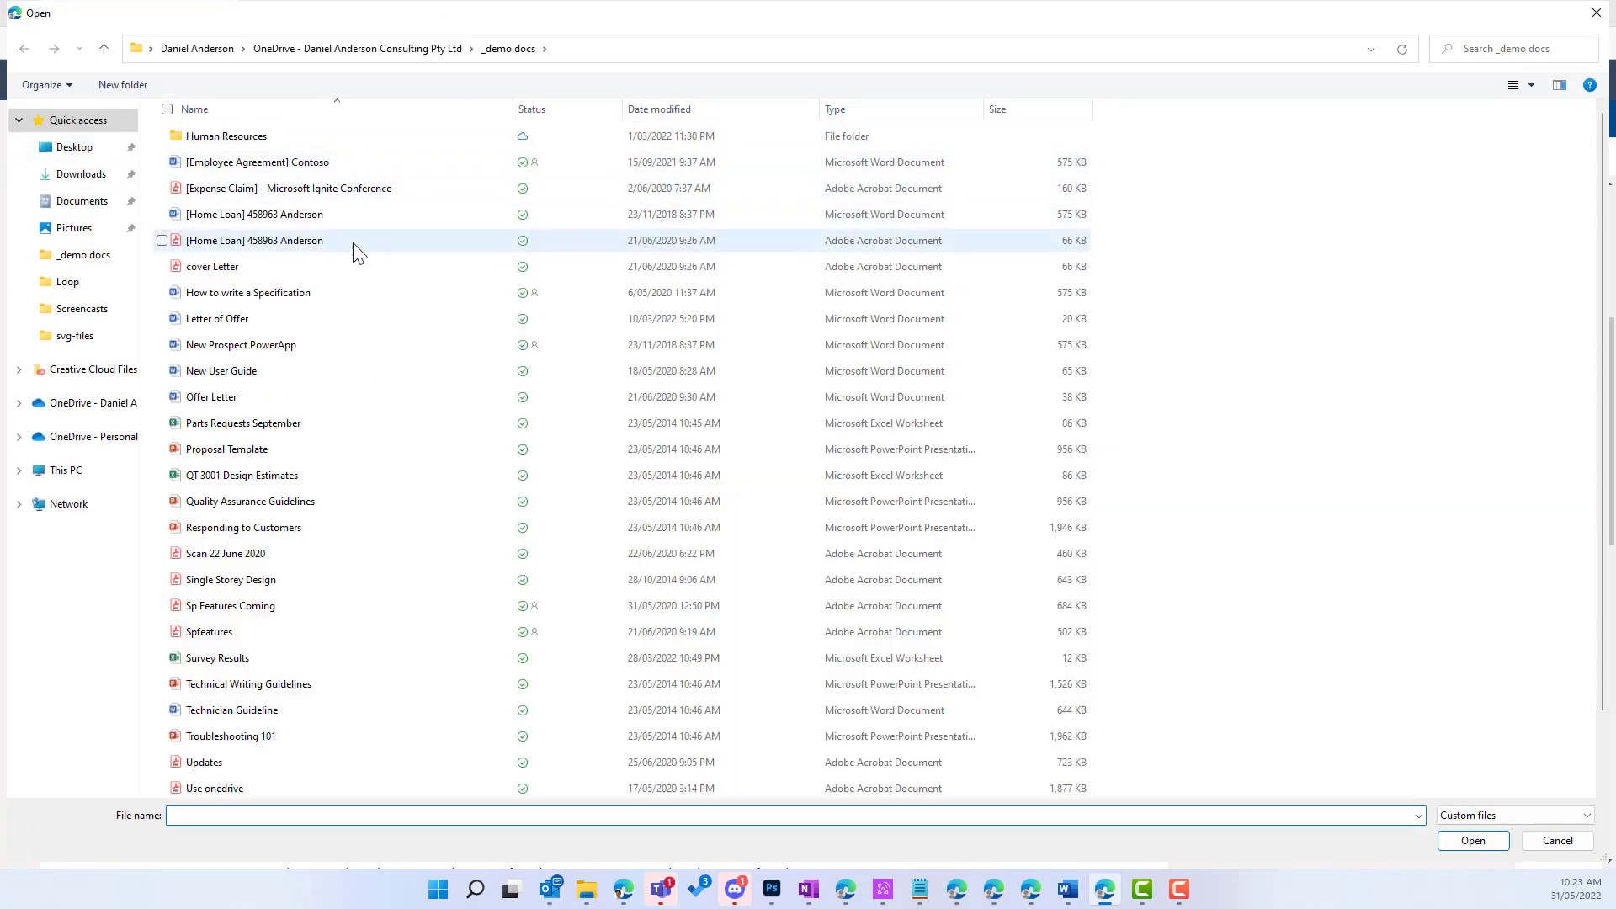
scroll(361, 501, down, 1)
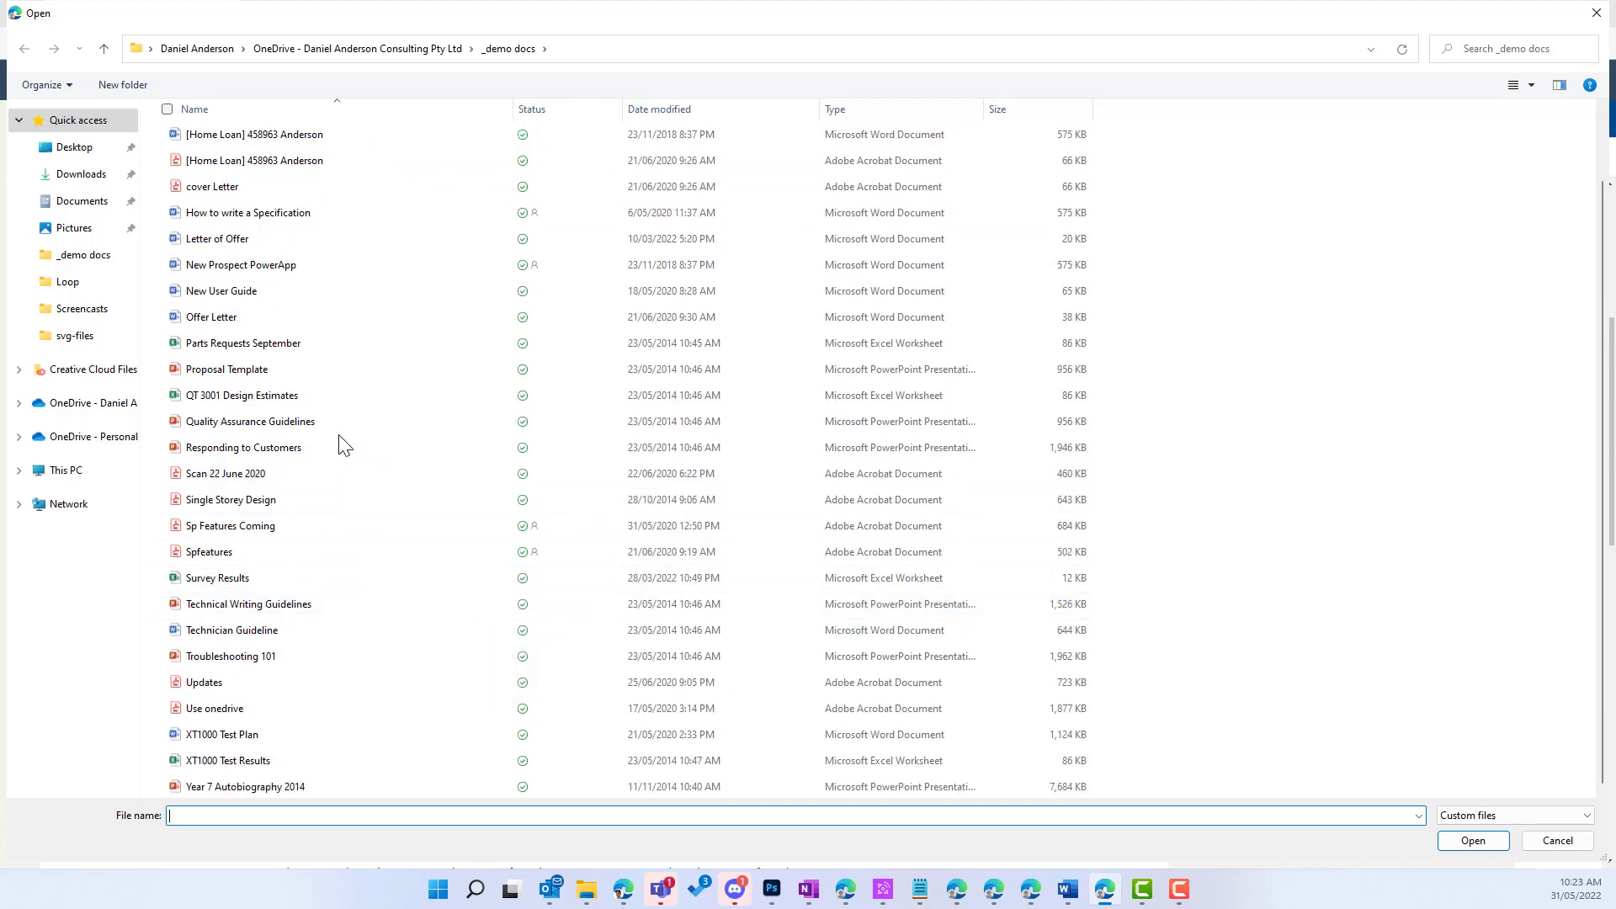
click(284, 244)
click(1465, 846)
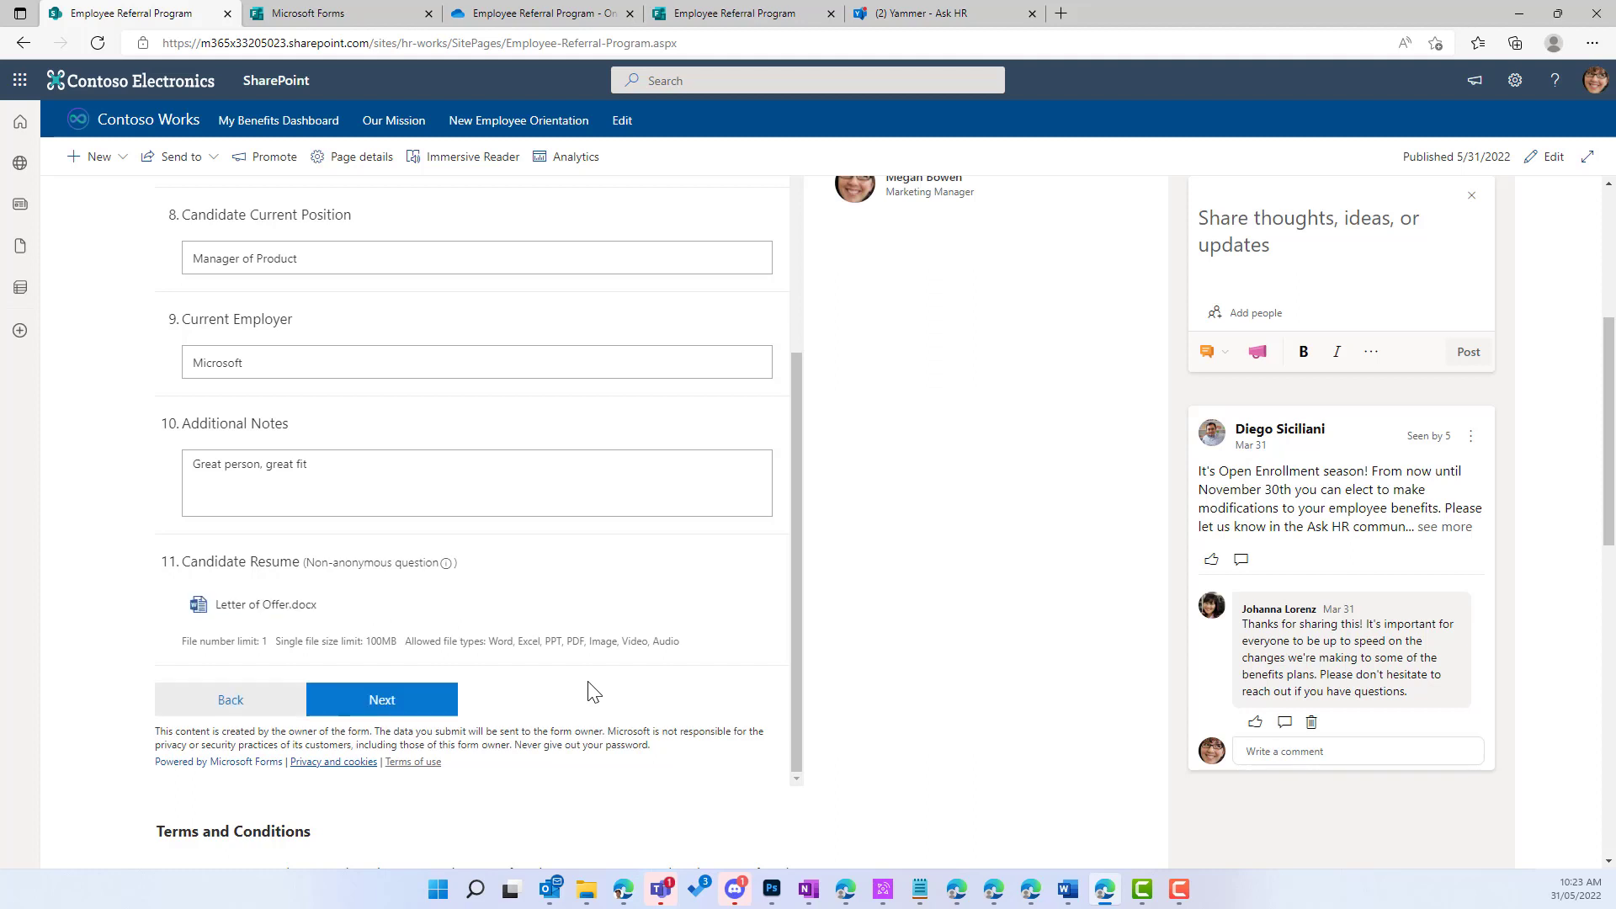
Step: Advance the form to its Terms and Conditions page and scroll through the terms to question 12
click(400, 712)
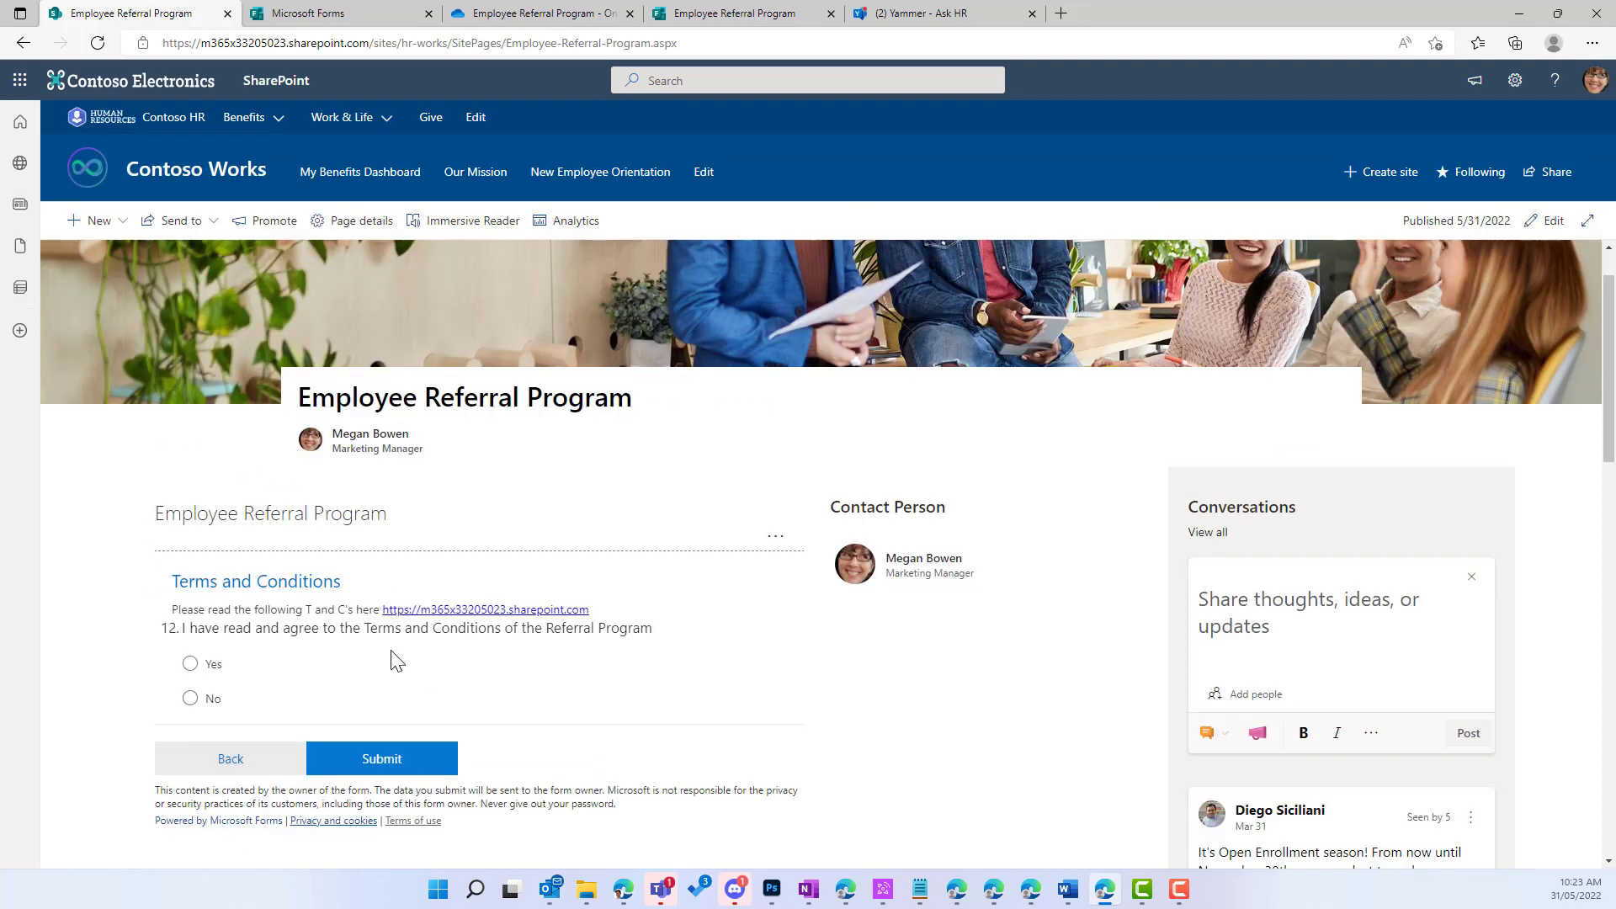
scroll(396, 659, down, 2)
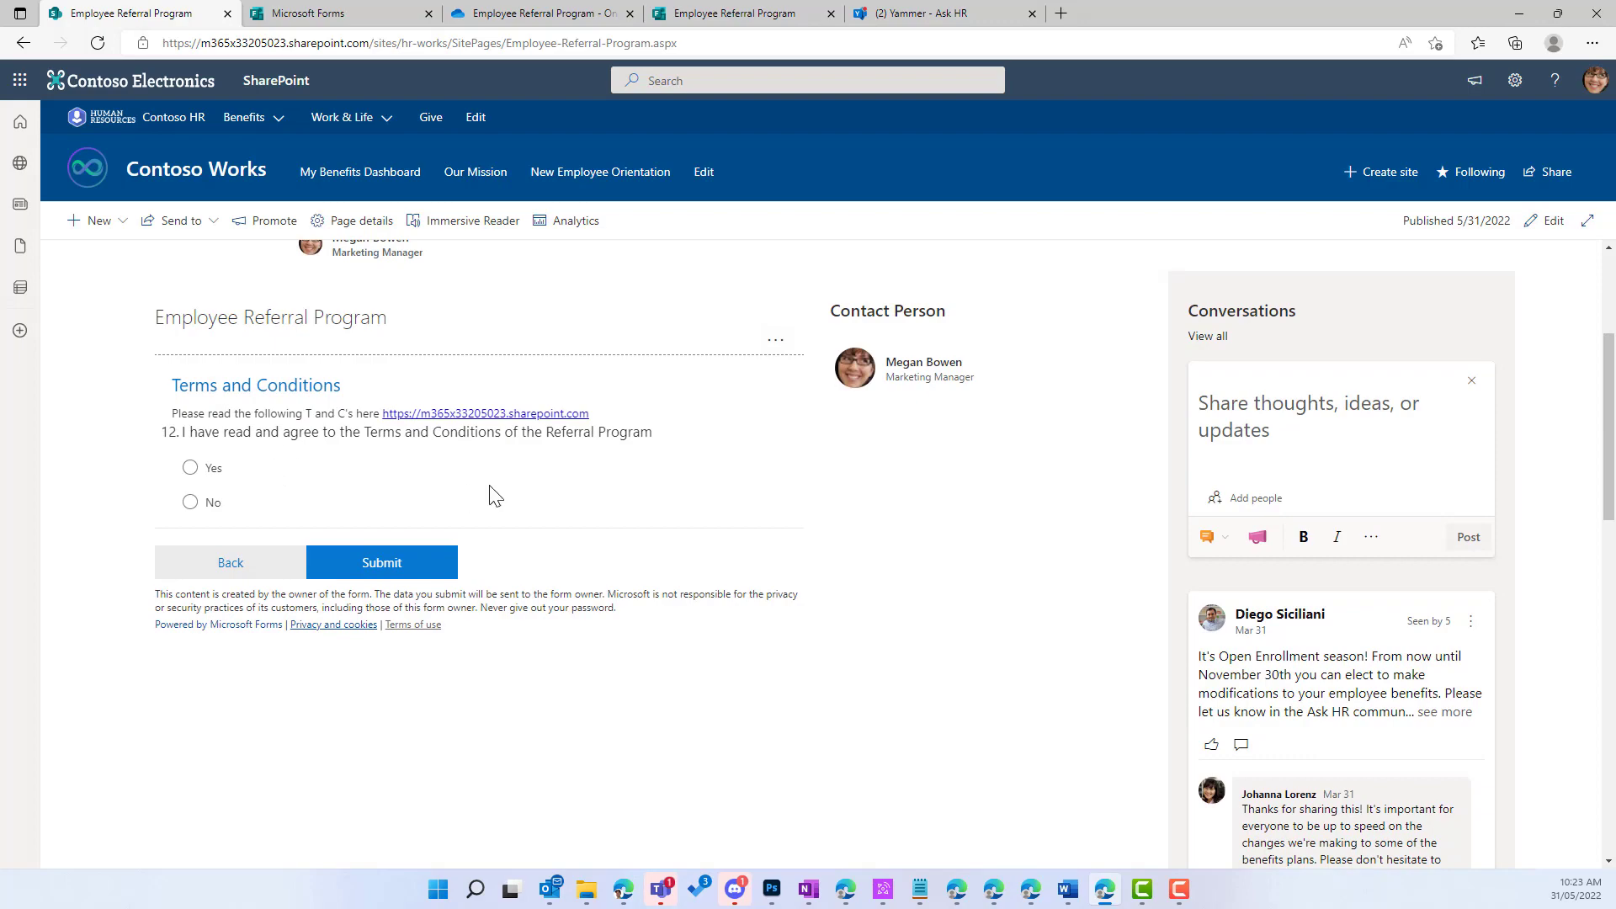
scroll(497, 497, down, 10)
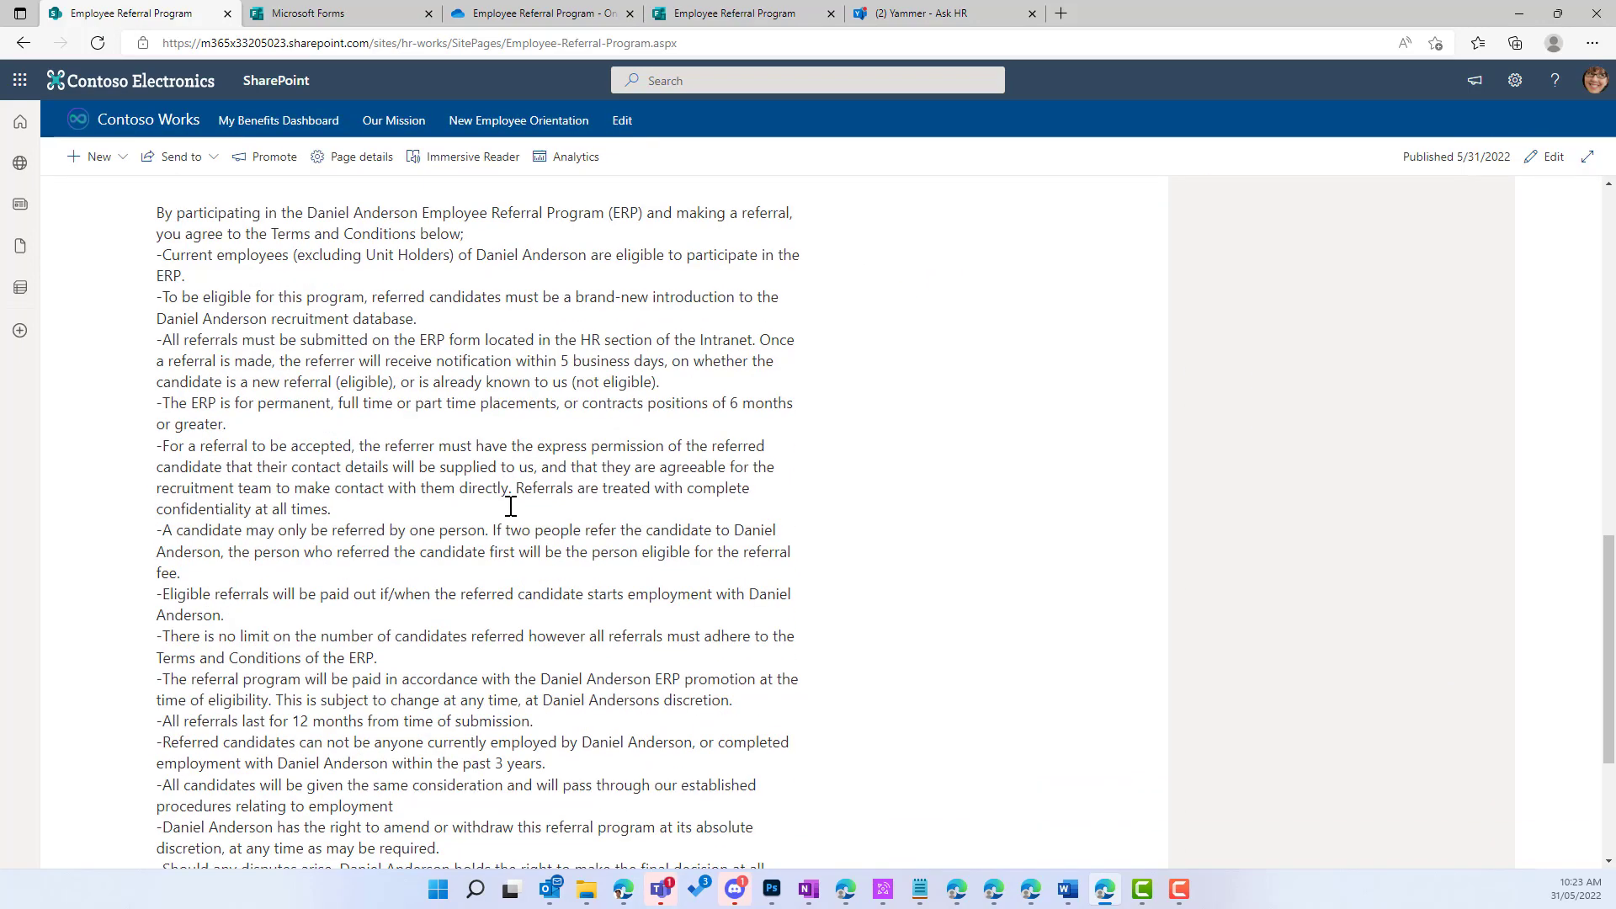
scroll(512, 507, down, 3)
scroll(512, 507, up, 10)
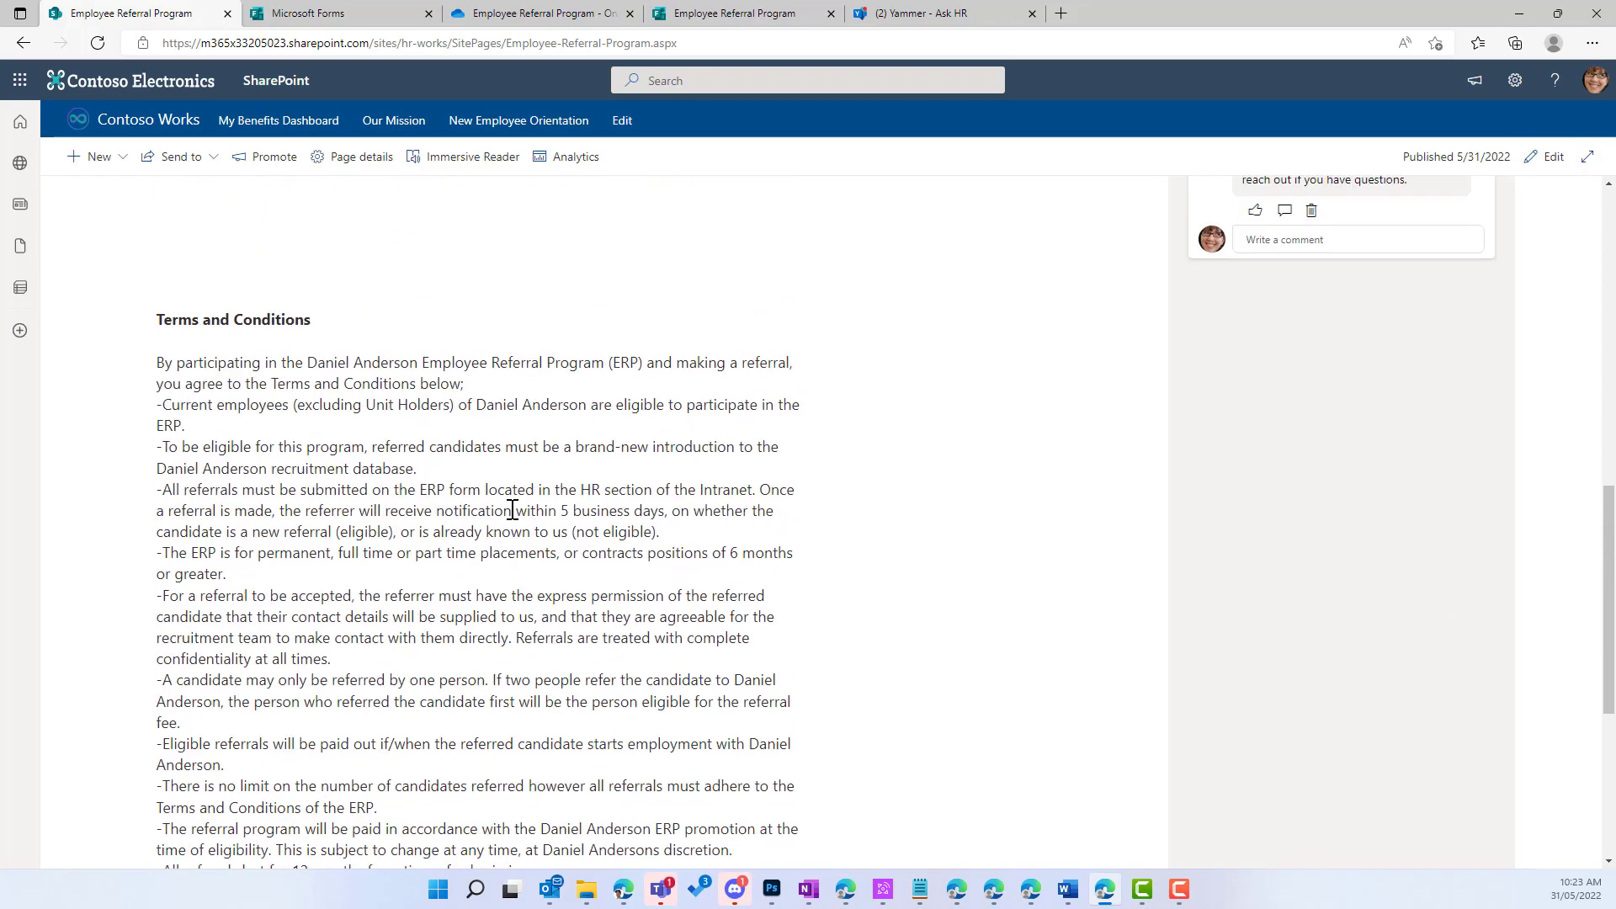
scroll(512, 509, up, 3)
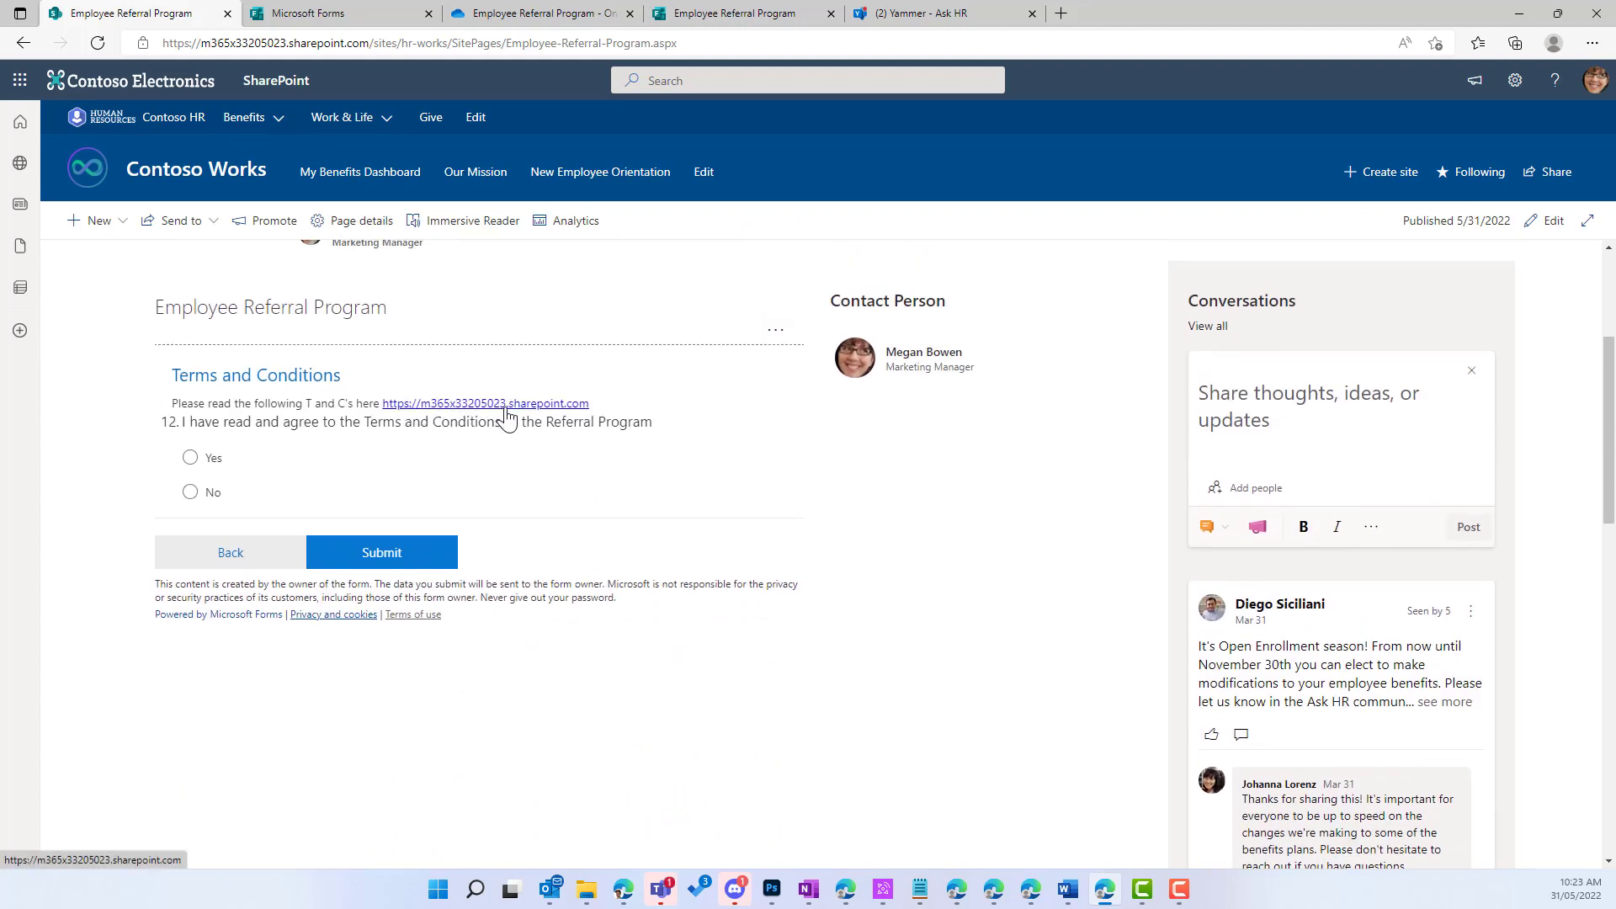
Step: Take the SharePoint page address and open the Employee Referral Program form's Section 3 description
click(441, 43)
key(ctrl+c)
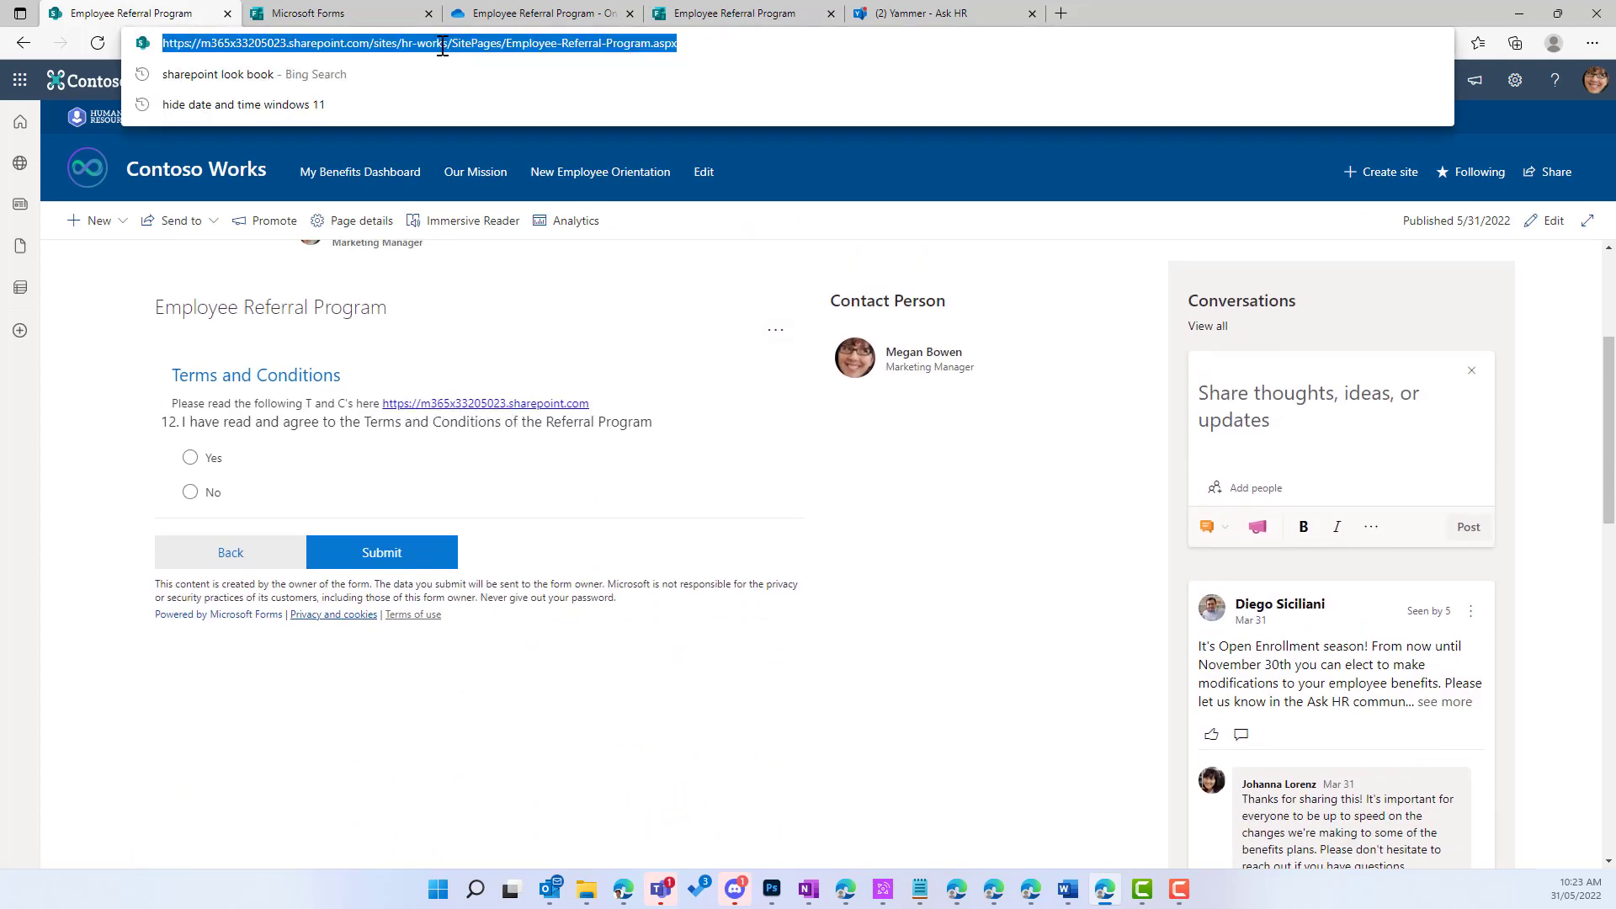
click(303, 14)
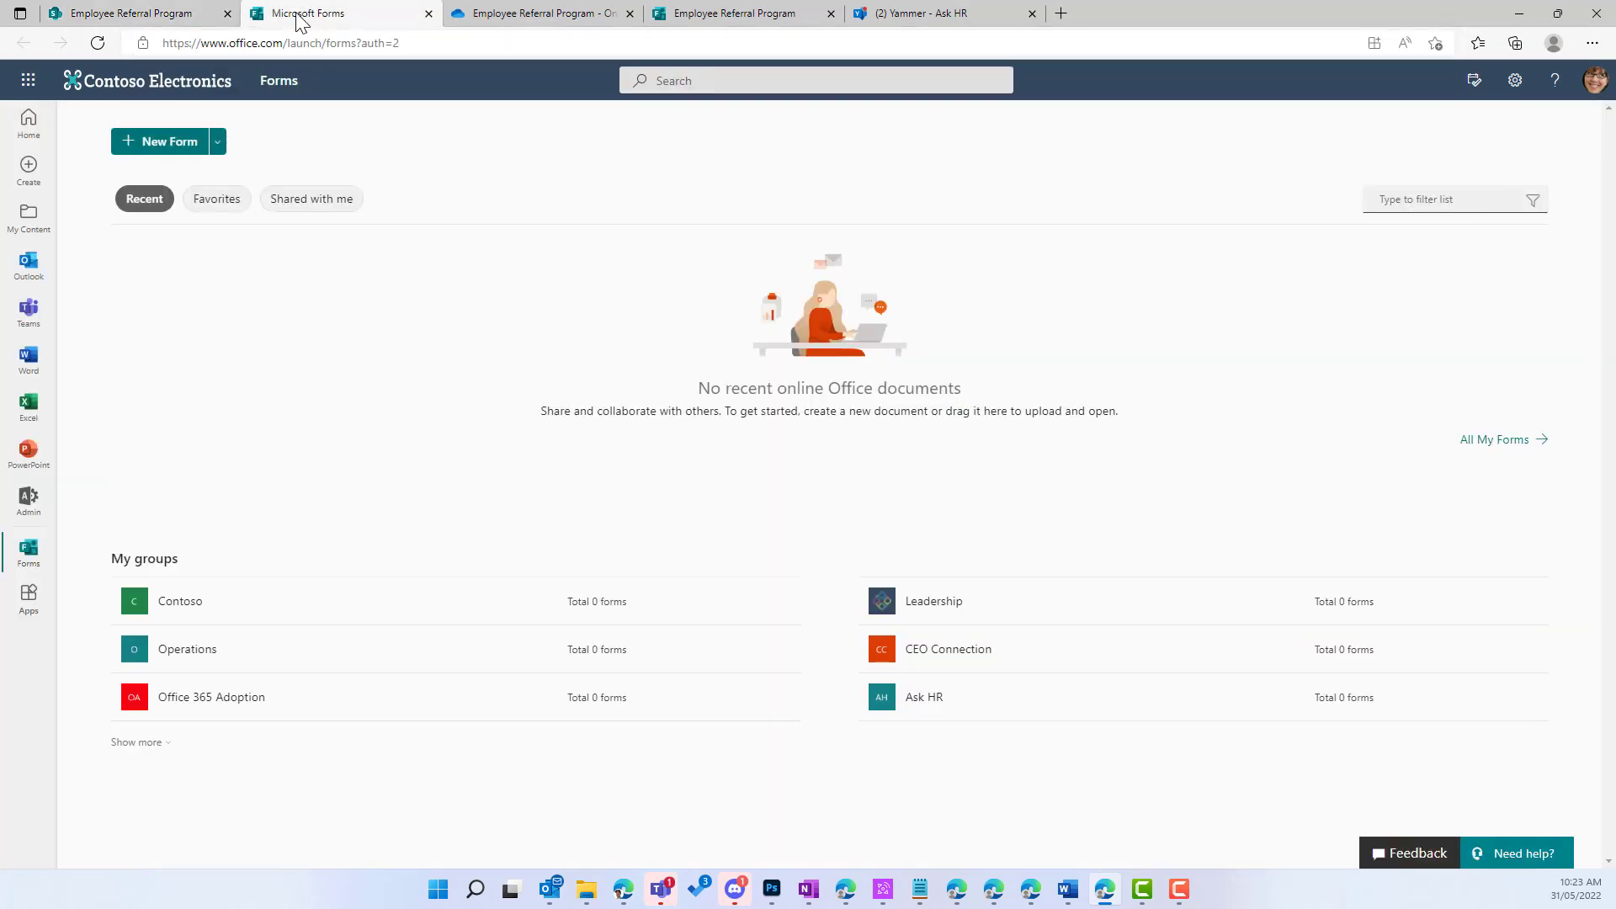
click(108, 46)
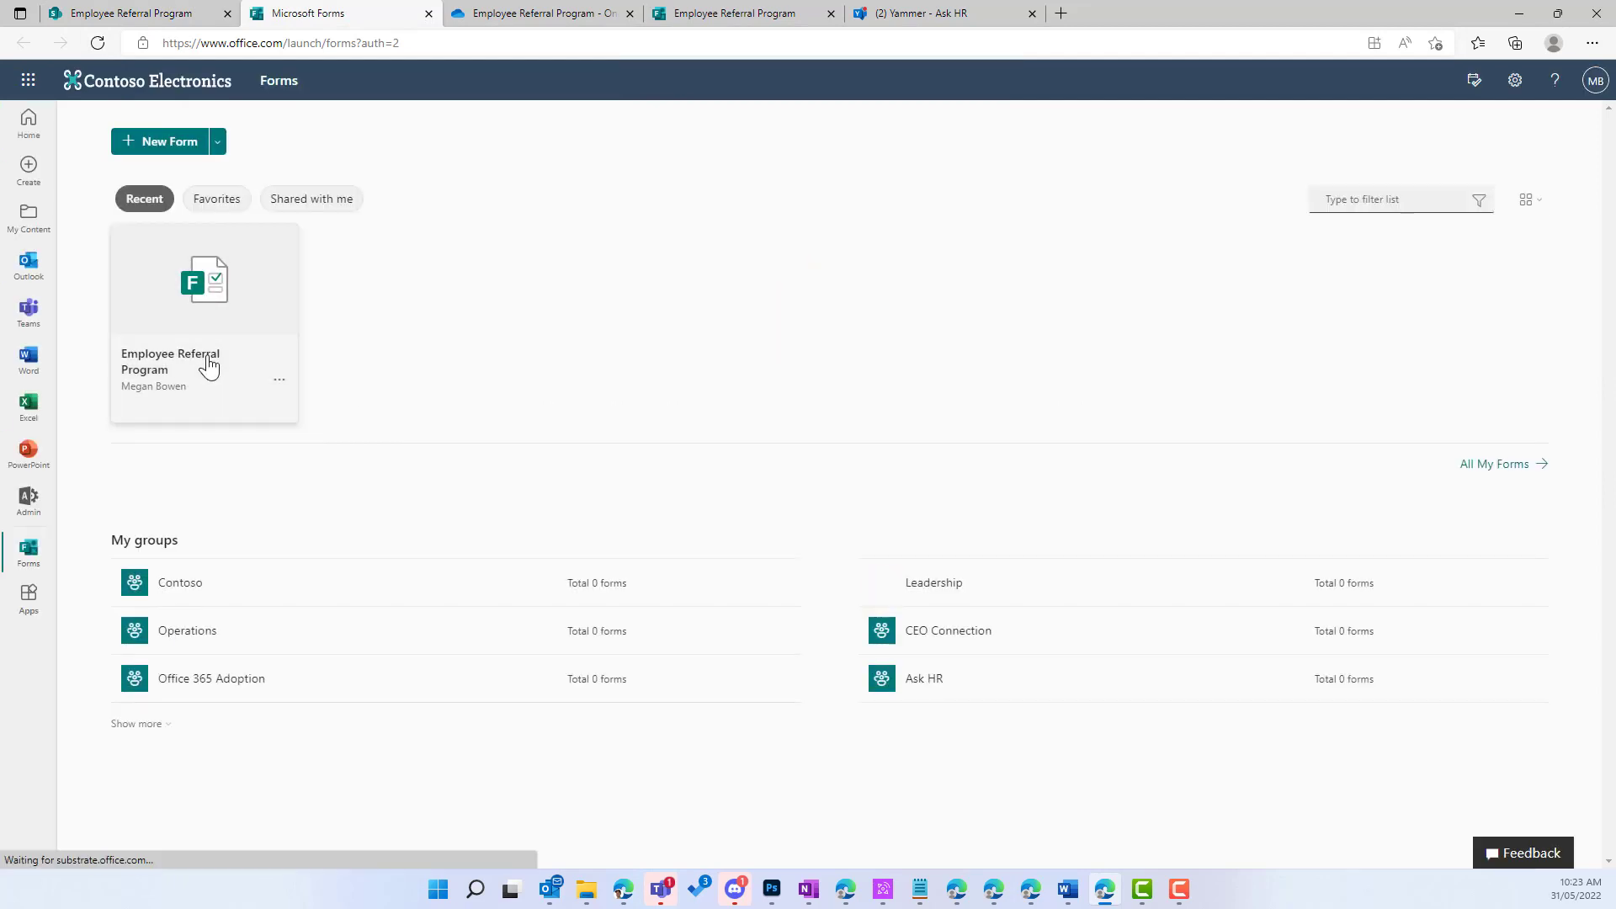
click(209, 367)
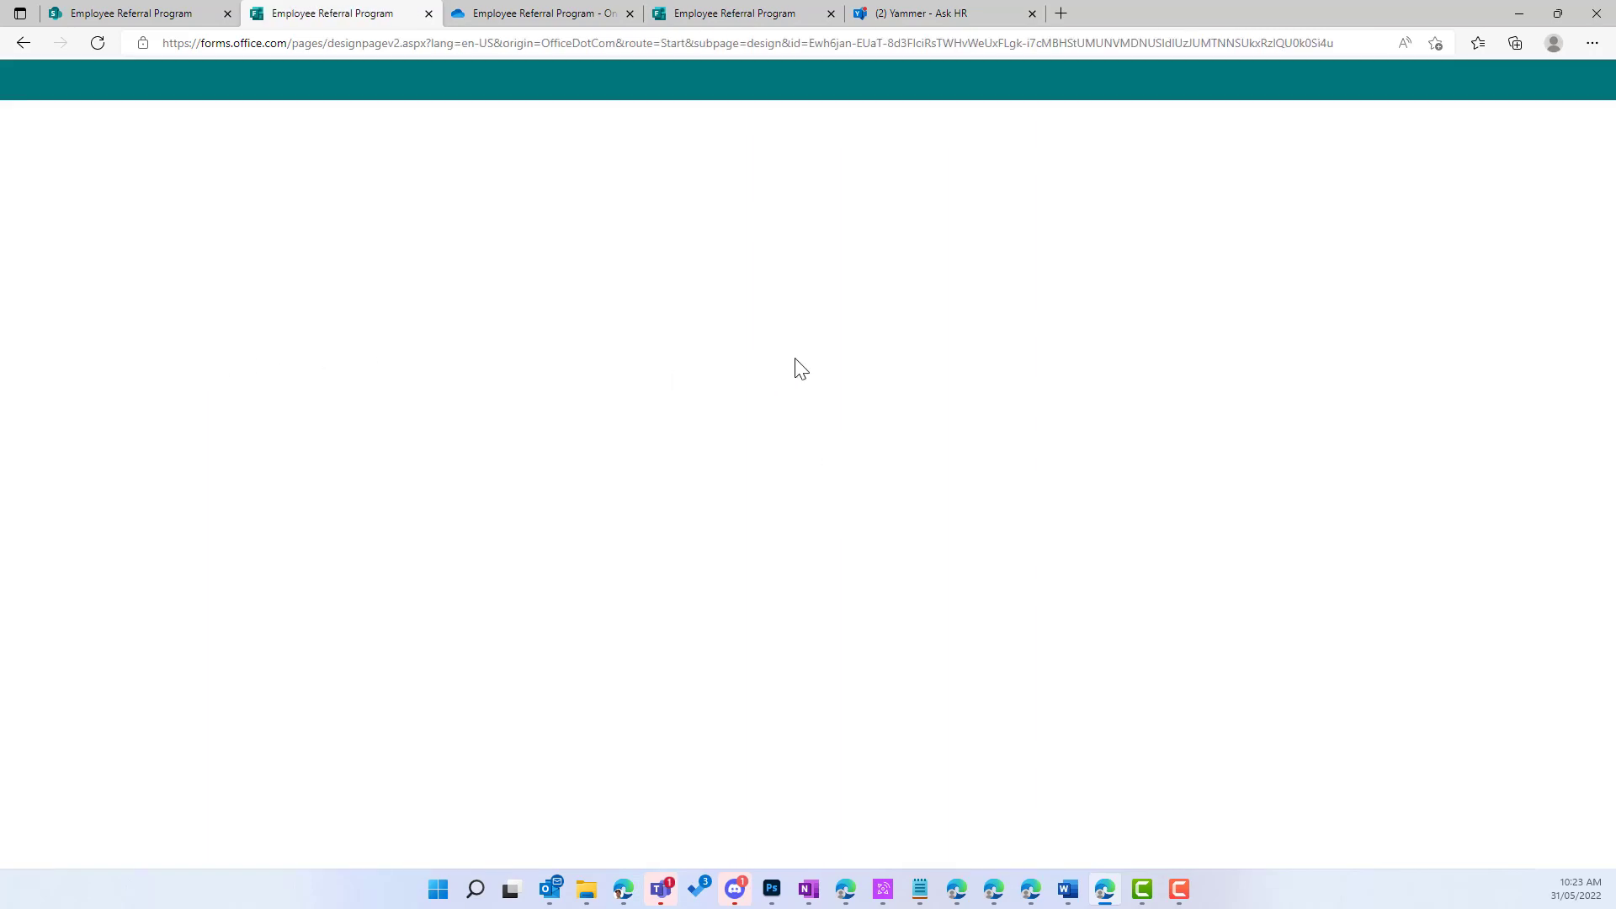
scroll(900, 376, down, 10)
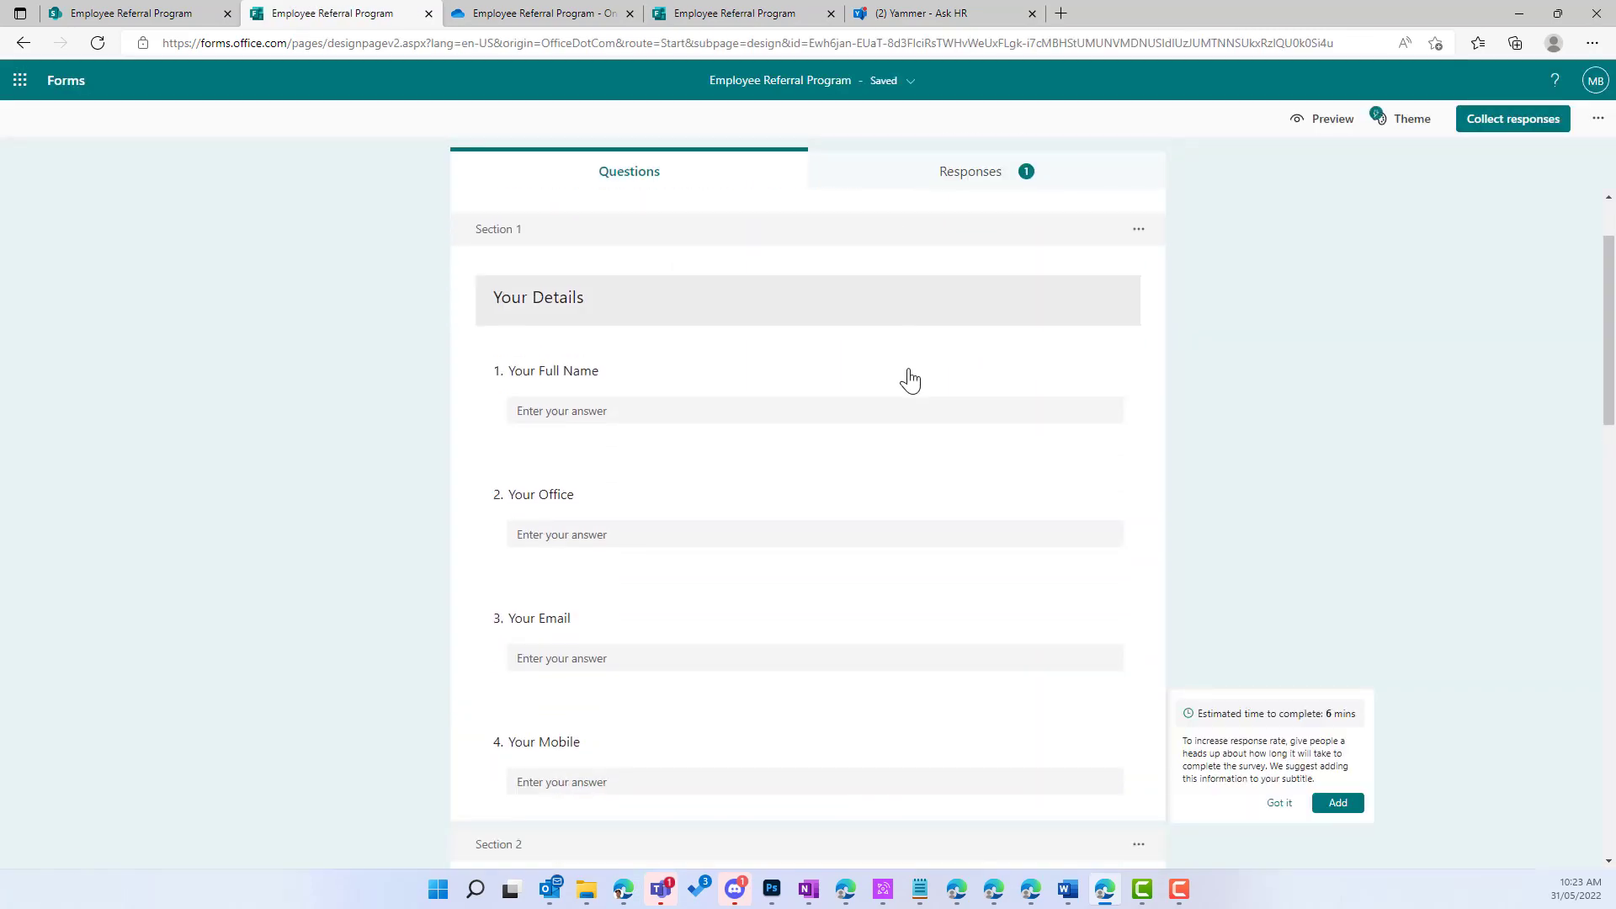
scroll(912, 389, down, 7)
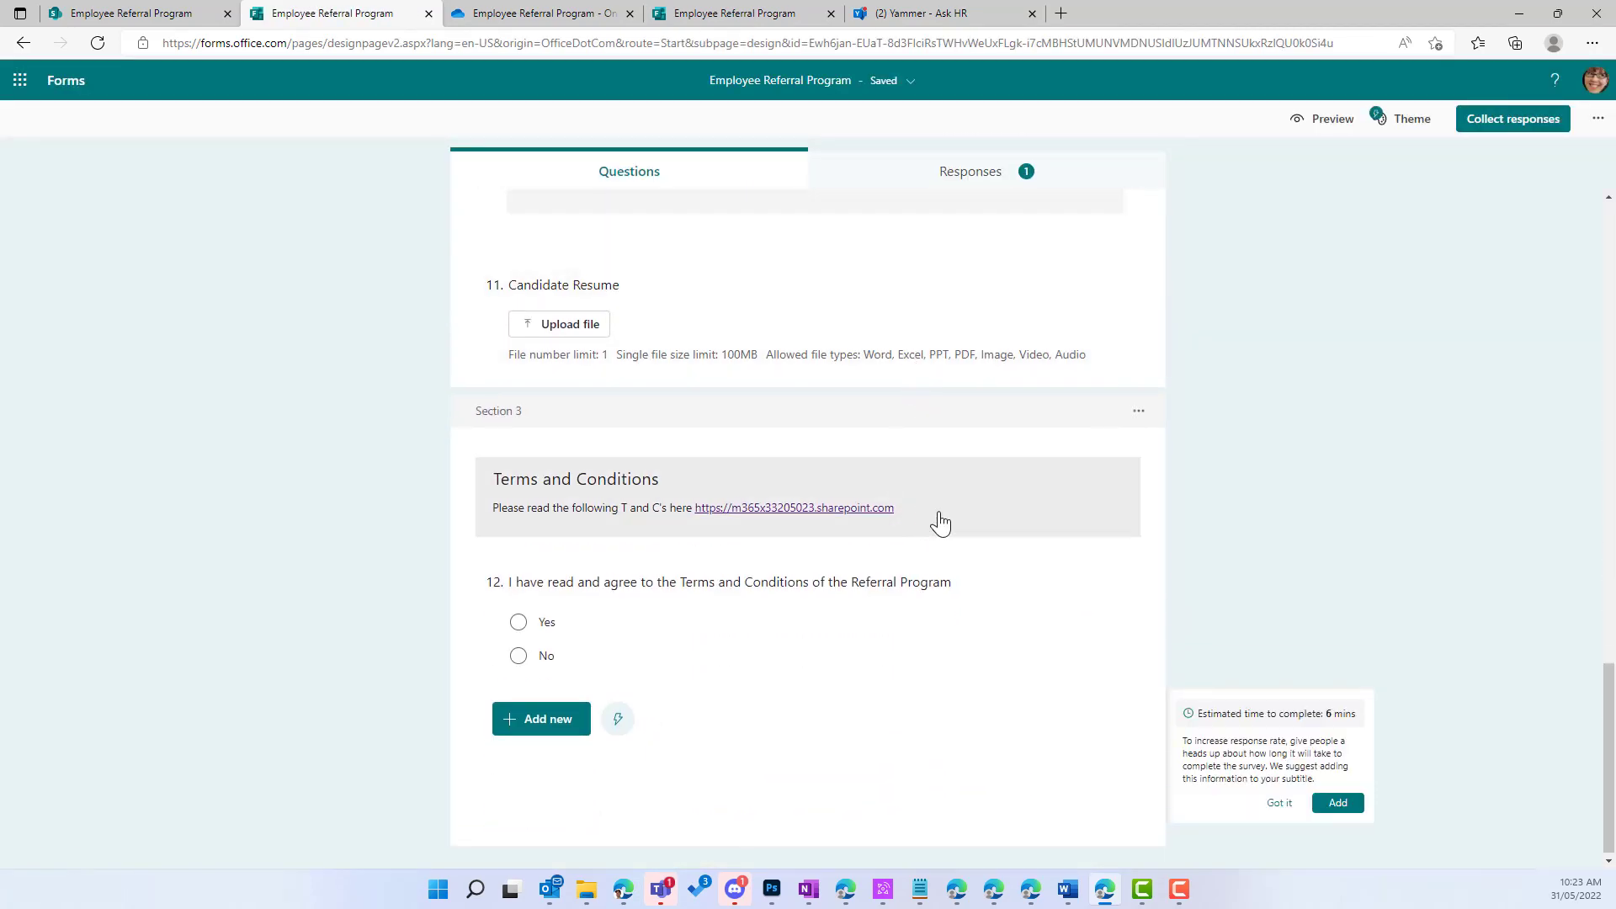
click(953, 520)
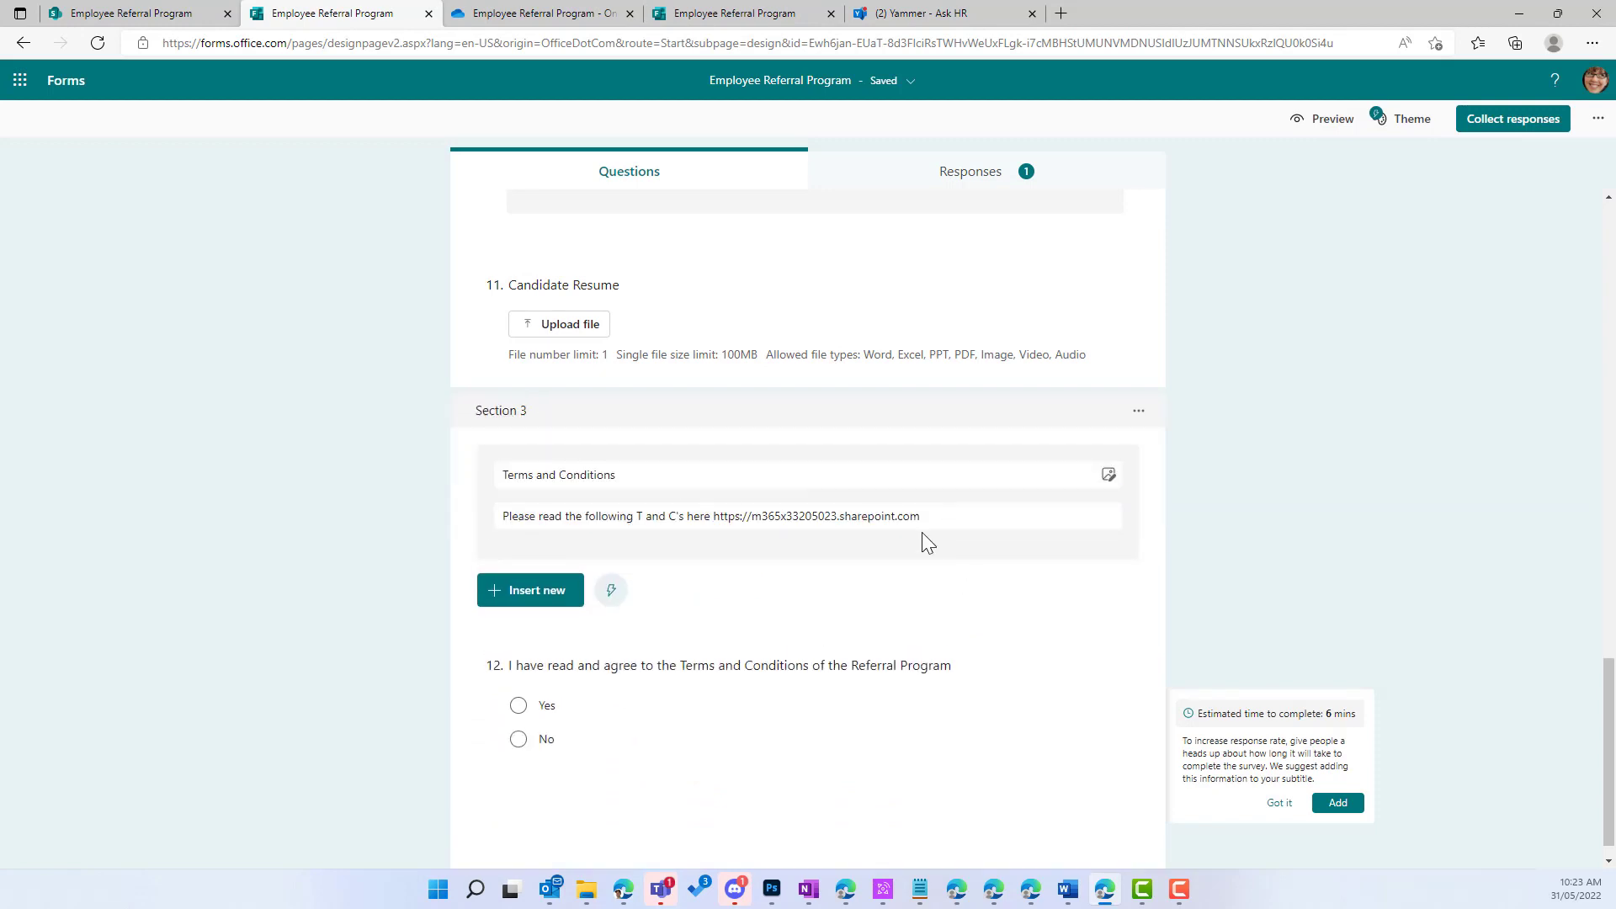
Step: Replace the description's old URL with the full Employee-Referral-Program.aspx address pasted as plain text
mouse_move(918, 517)
mouse_down()
mouse_move(790, 516)
mouse_move(924, 520)
mouse_up()
click(787, 516)
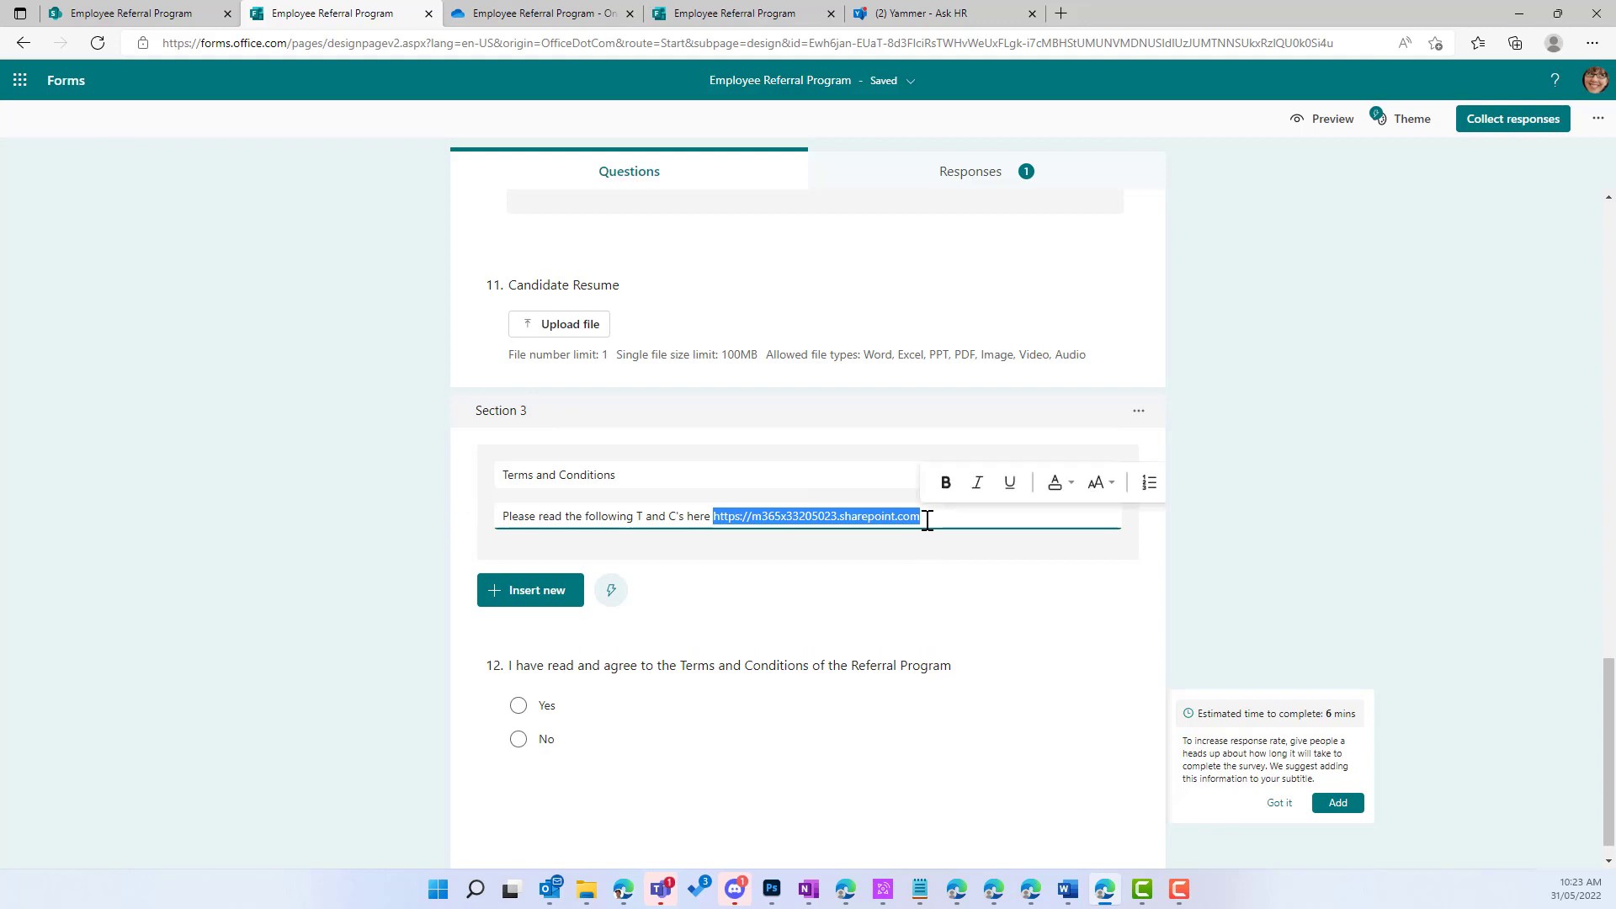
text(Employee Referral Program (sharepoint.com))
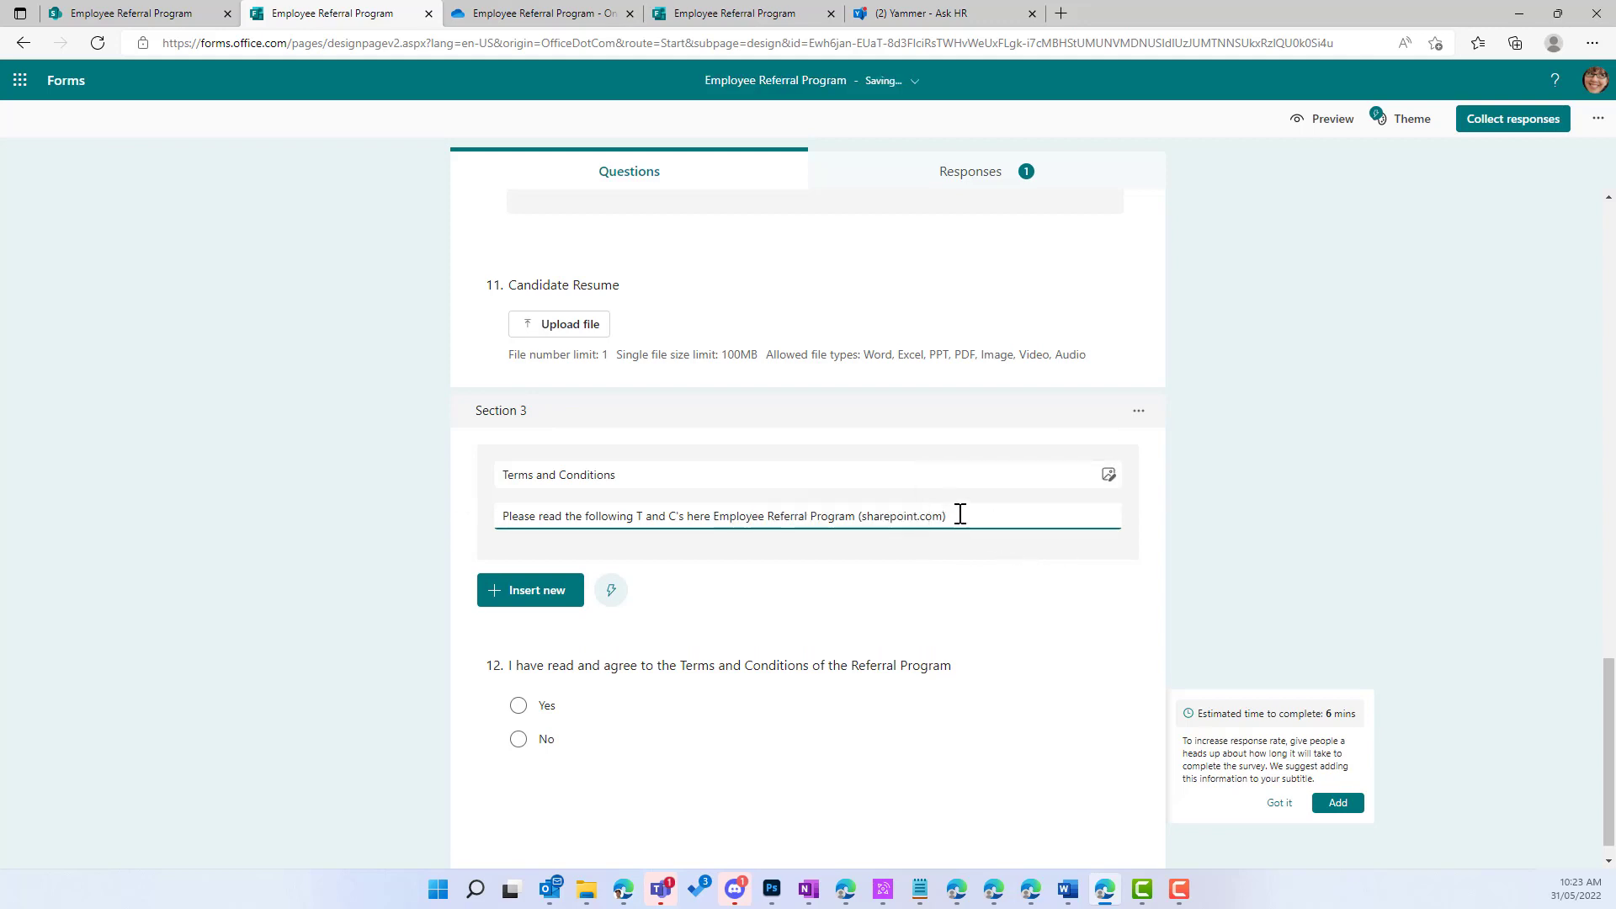
drag(960, 514, 719, 516)
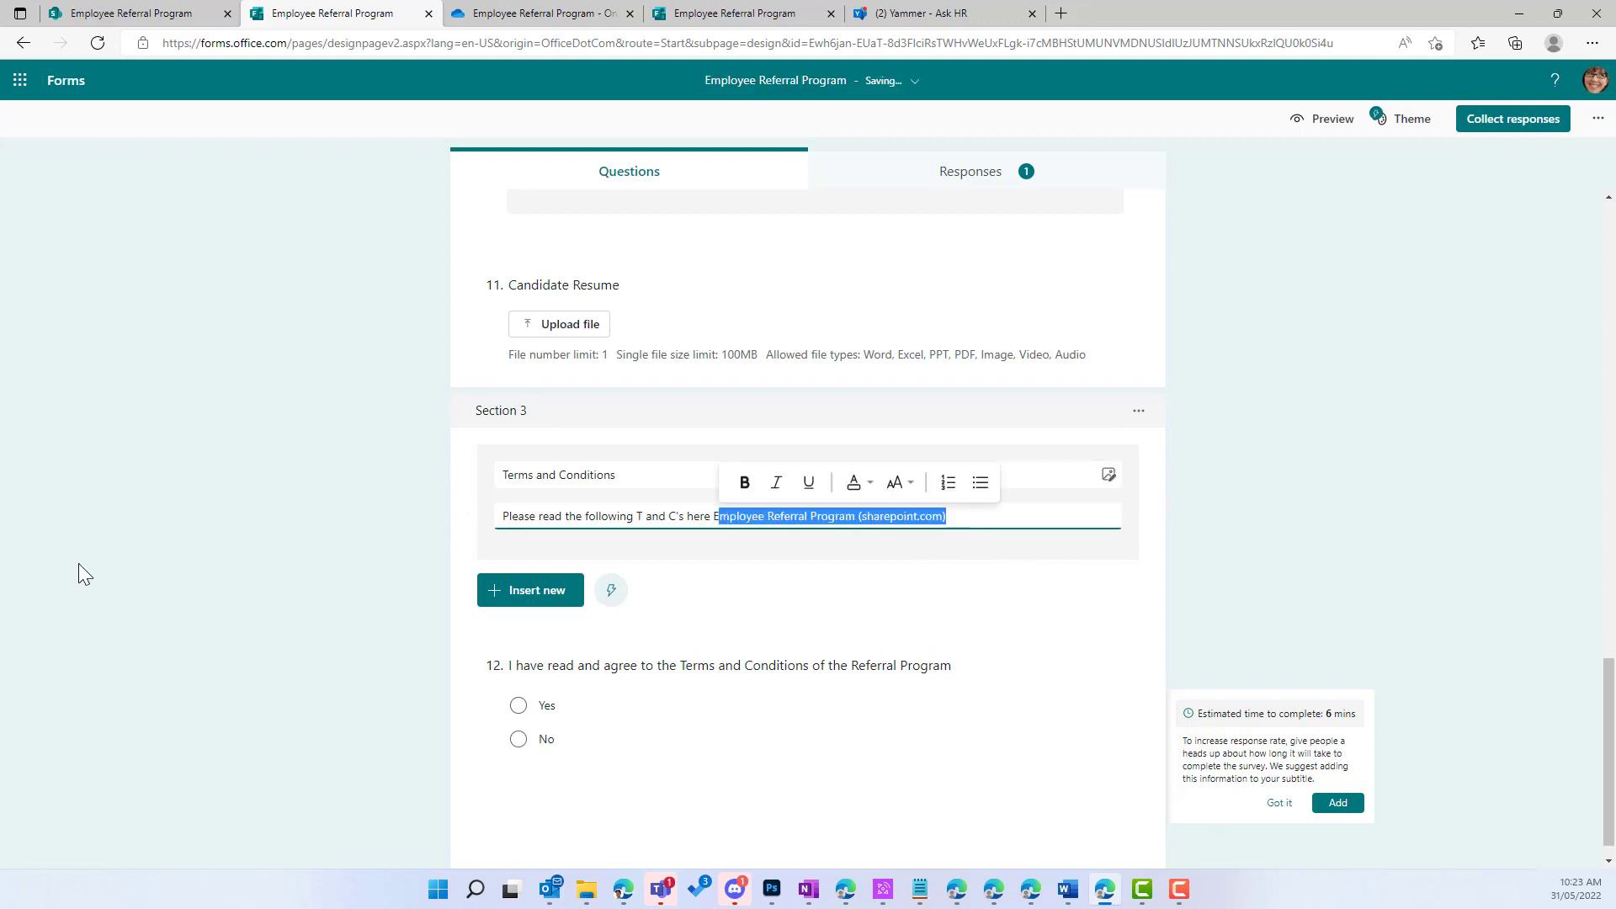
key(super+s)
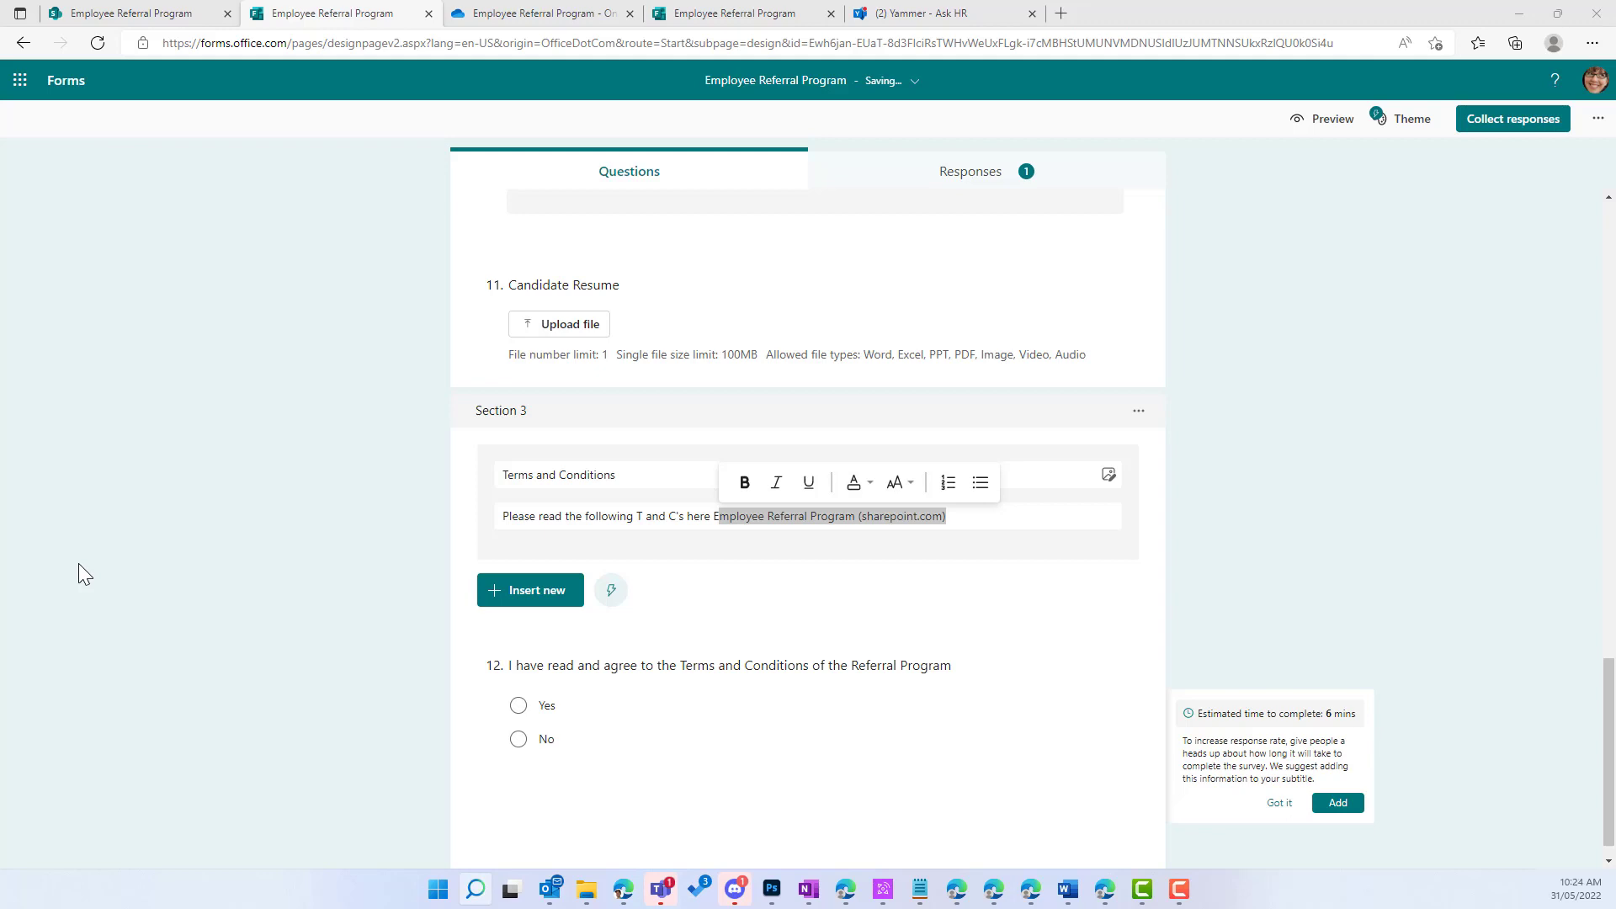
key(Escape)
key(alt+Tab)
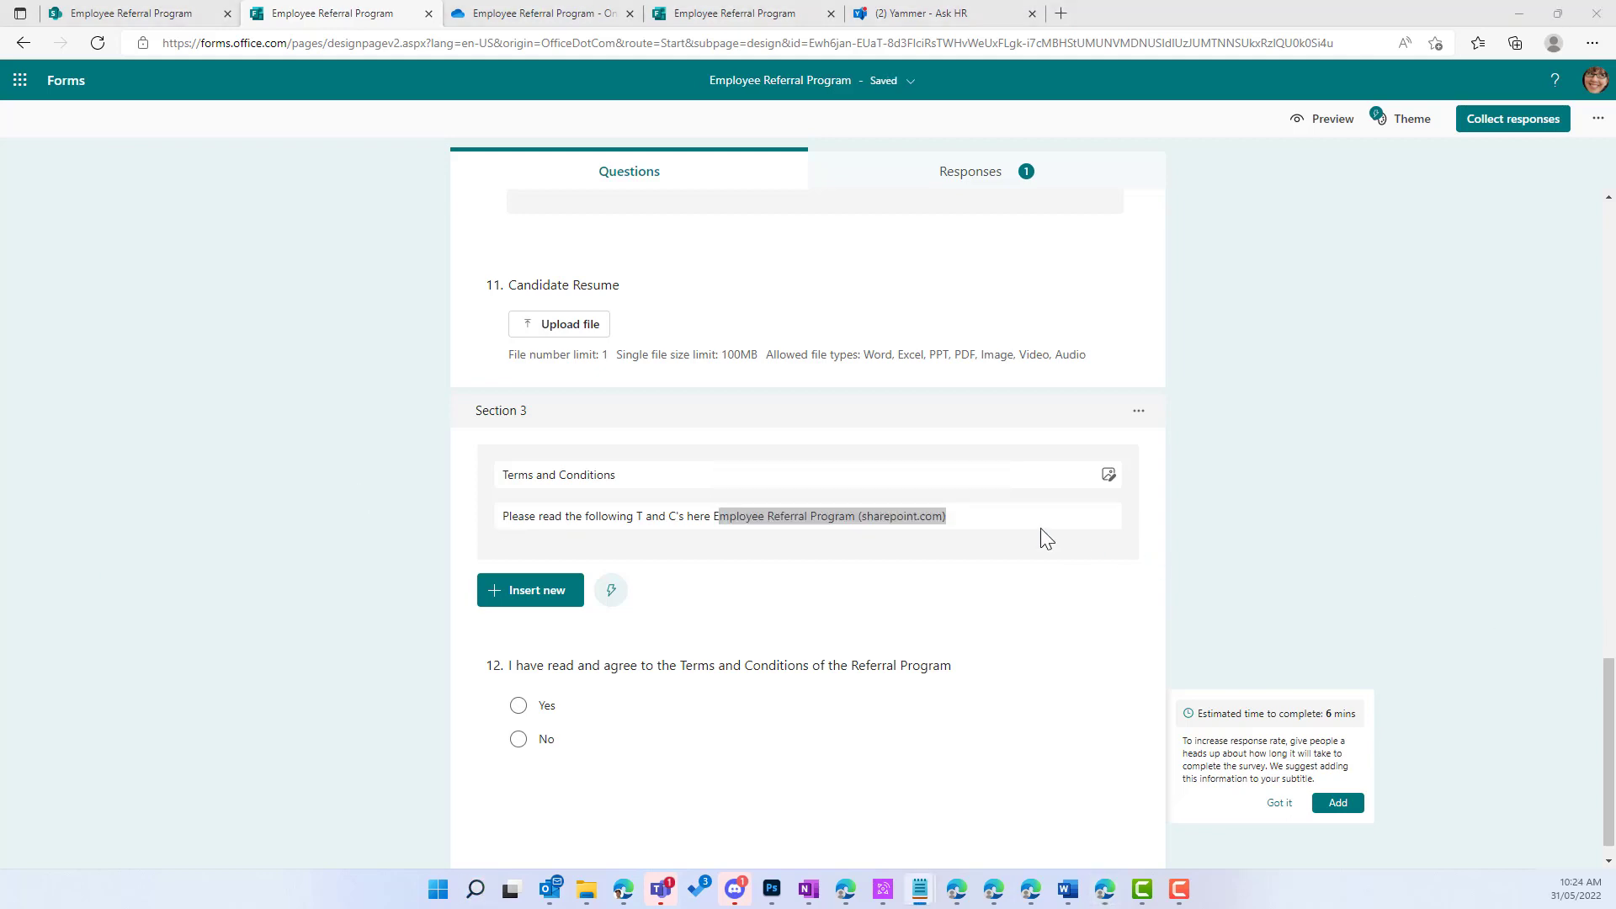
drag(981, 516, 721, 516)
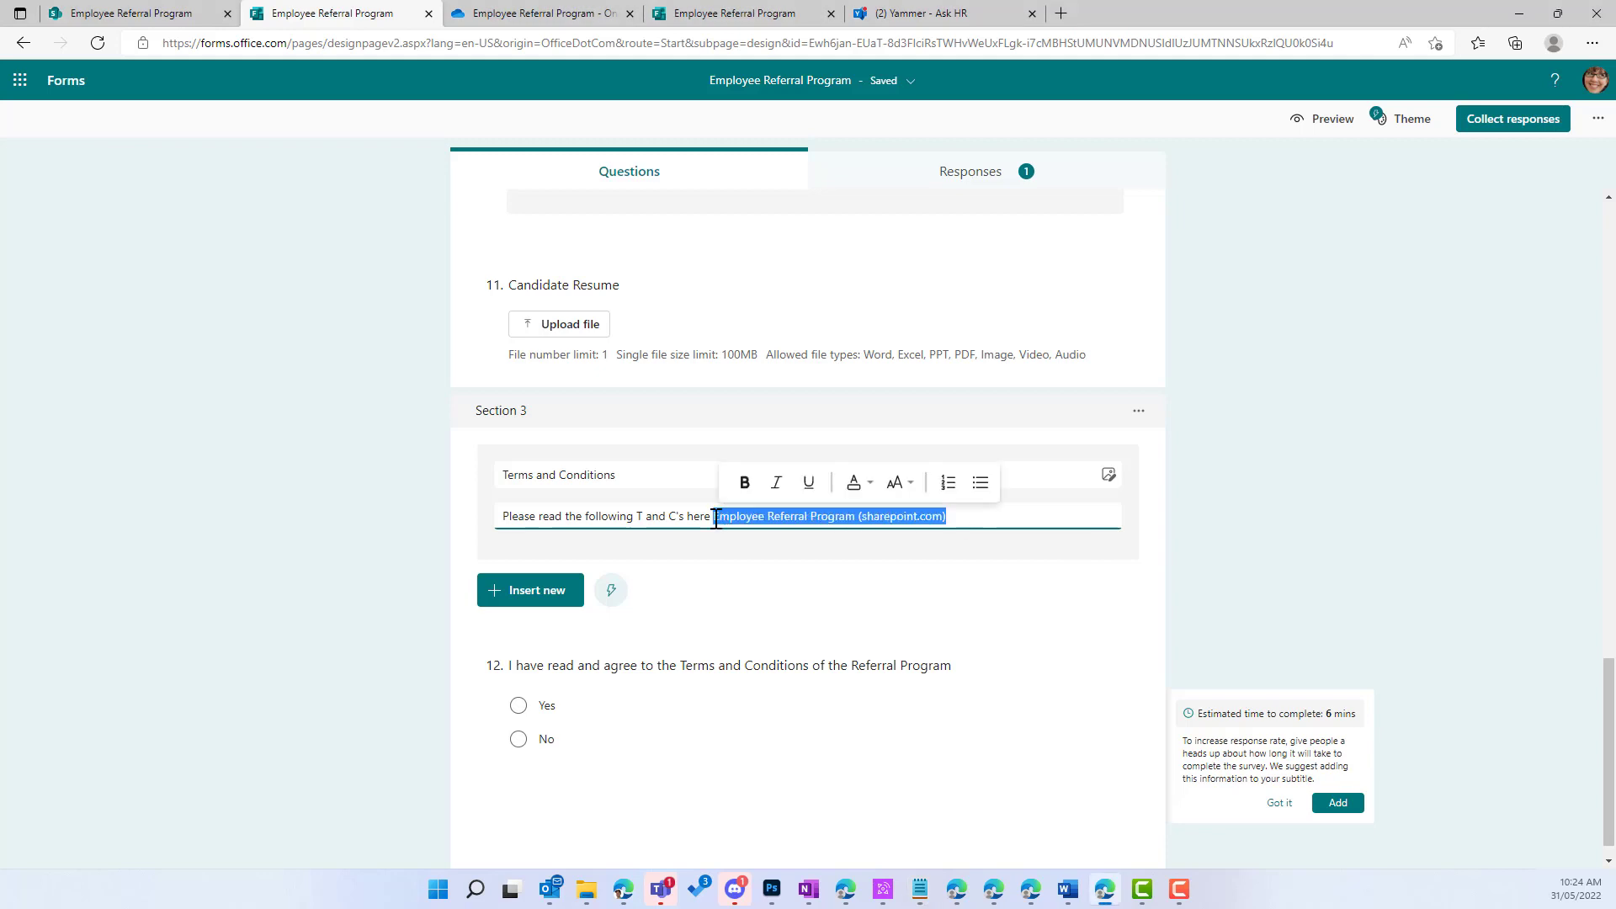
key(ctrl+v)
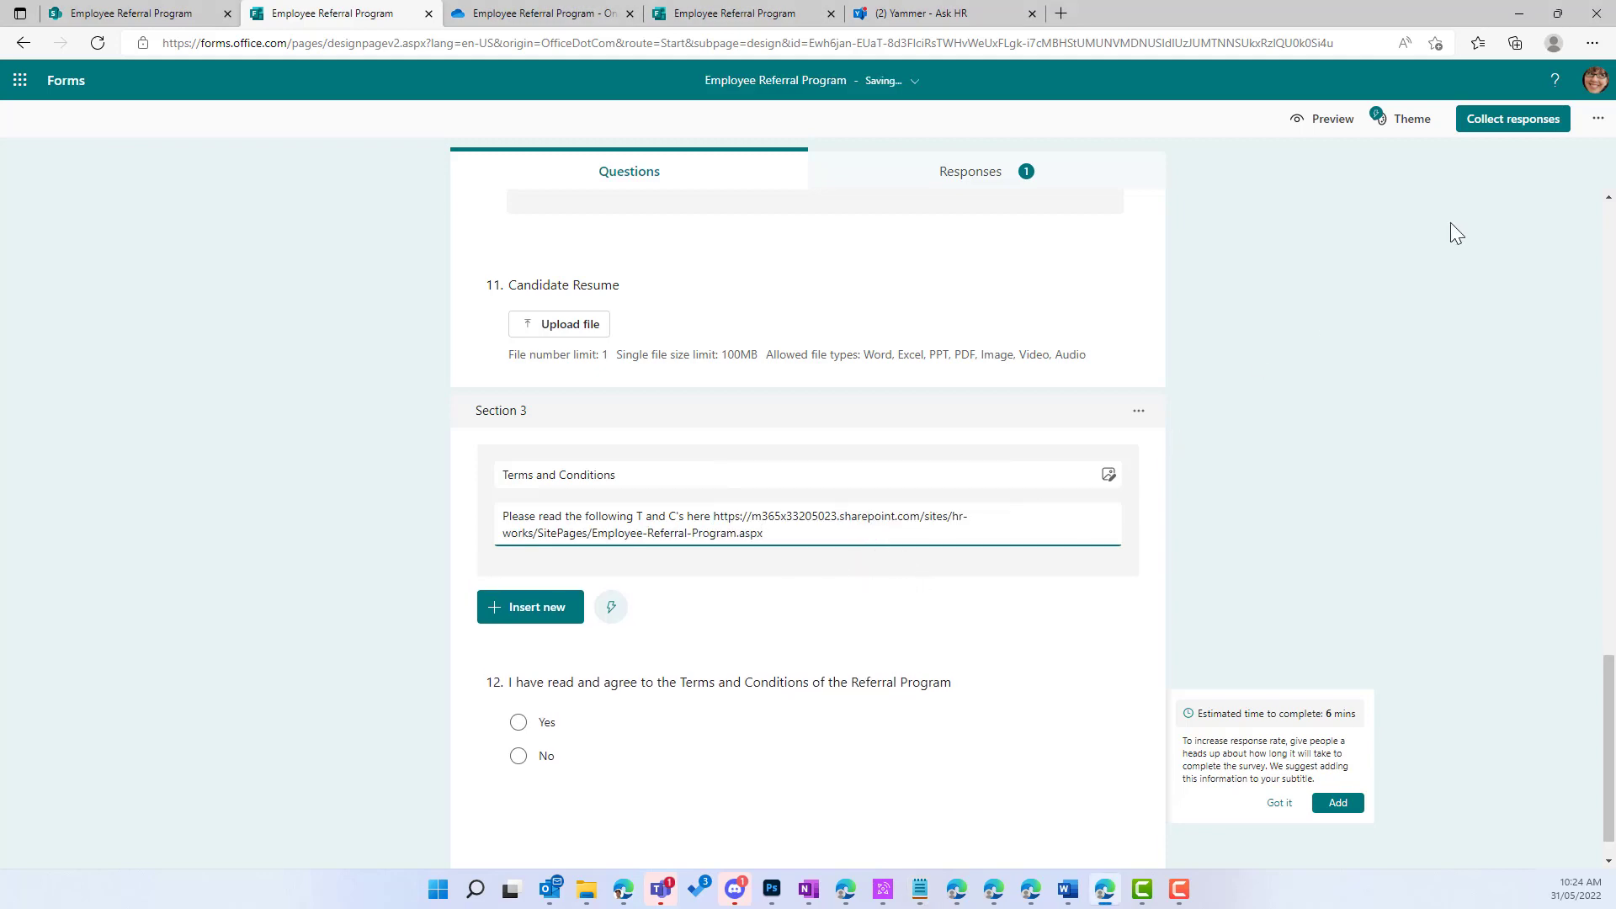
click(1428, 275)
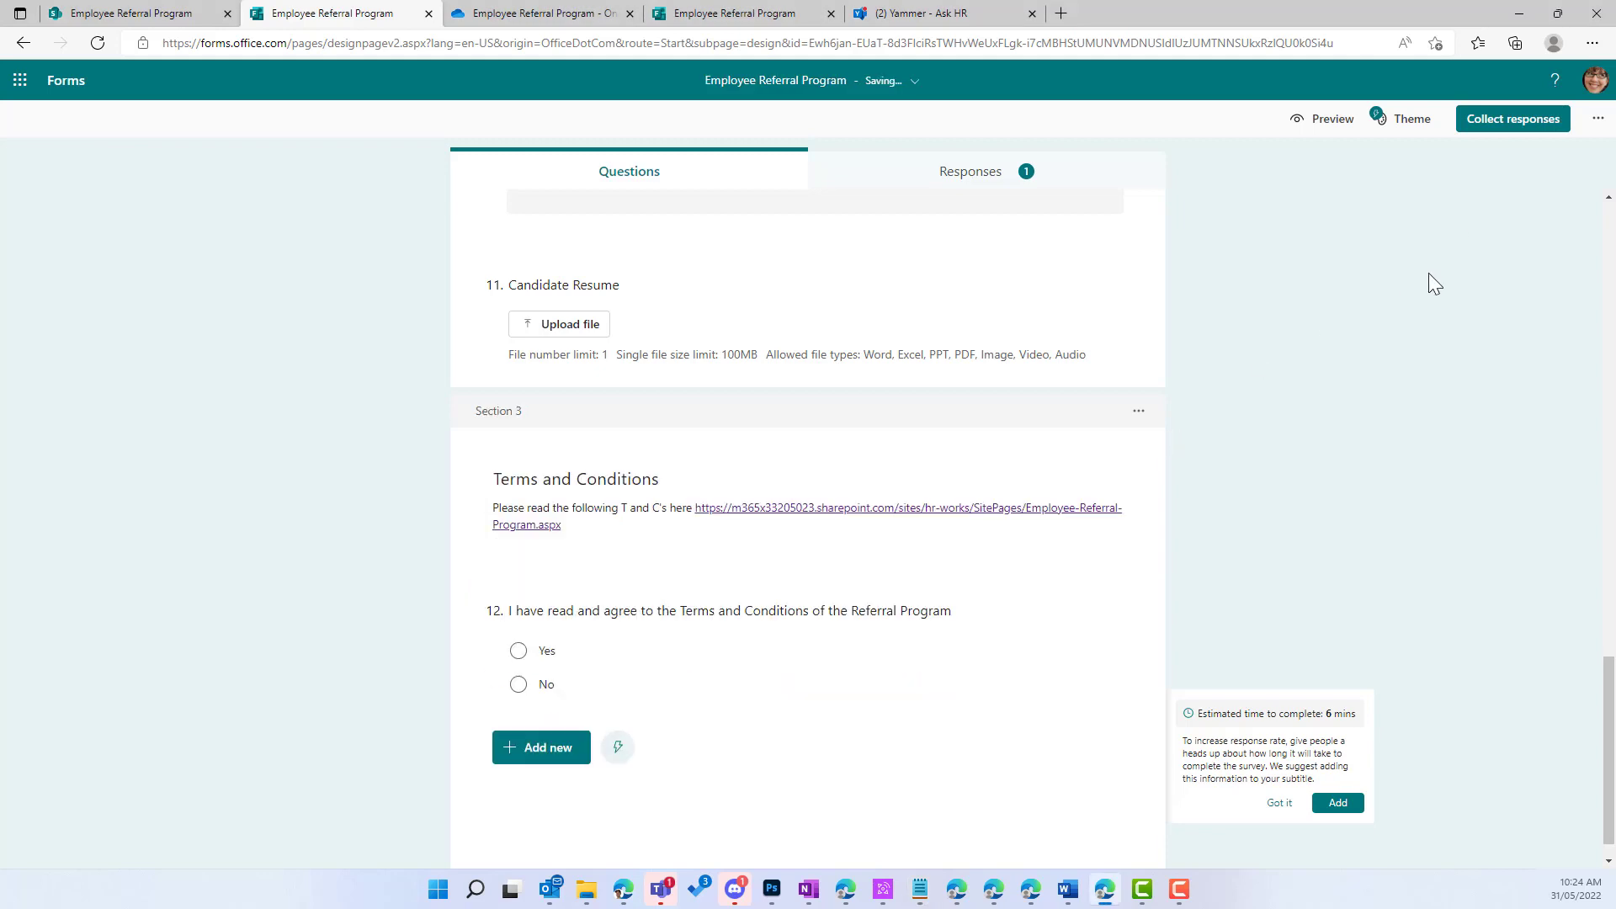
click(164, 21)
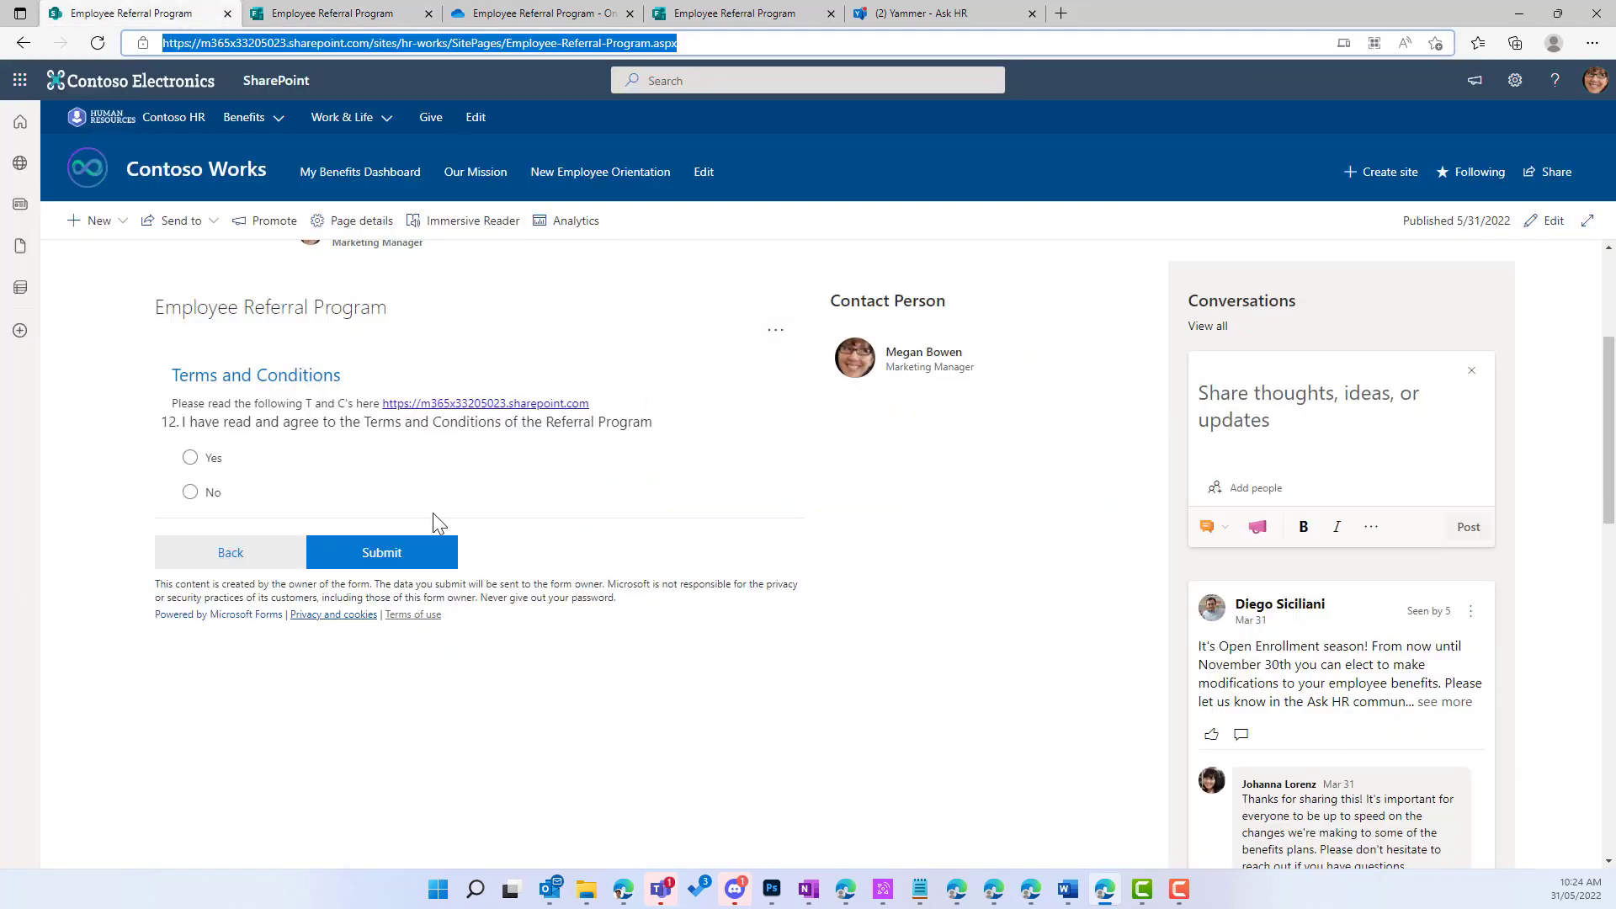
Step: Answer Yes to the terms question and submit the test response on the SharePoint page
click(191, 458)
click(413, 558)
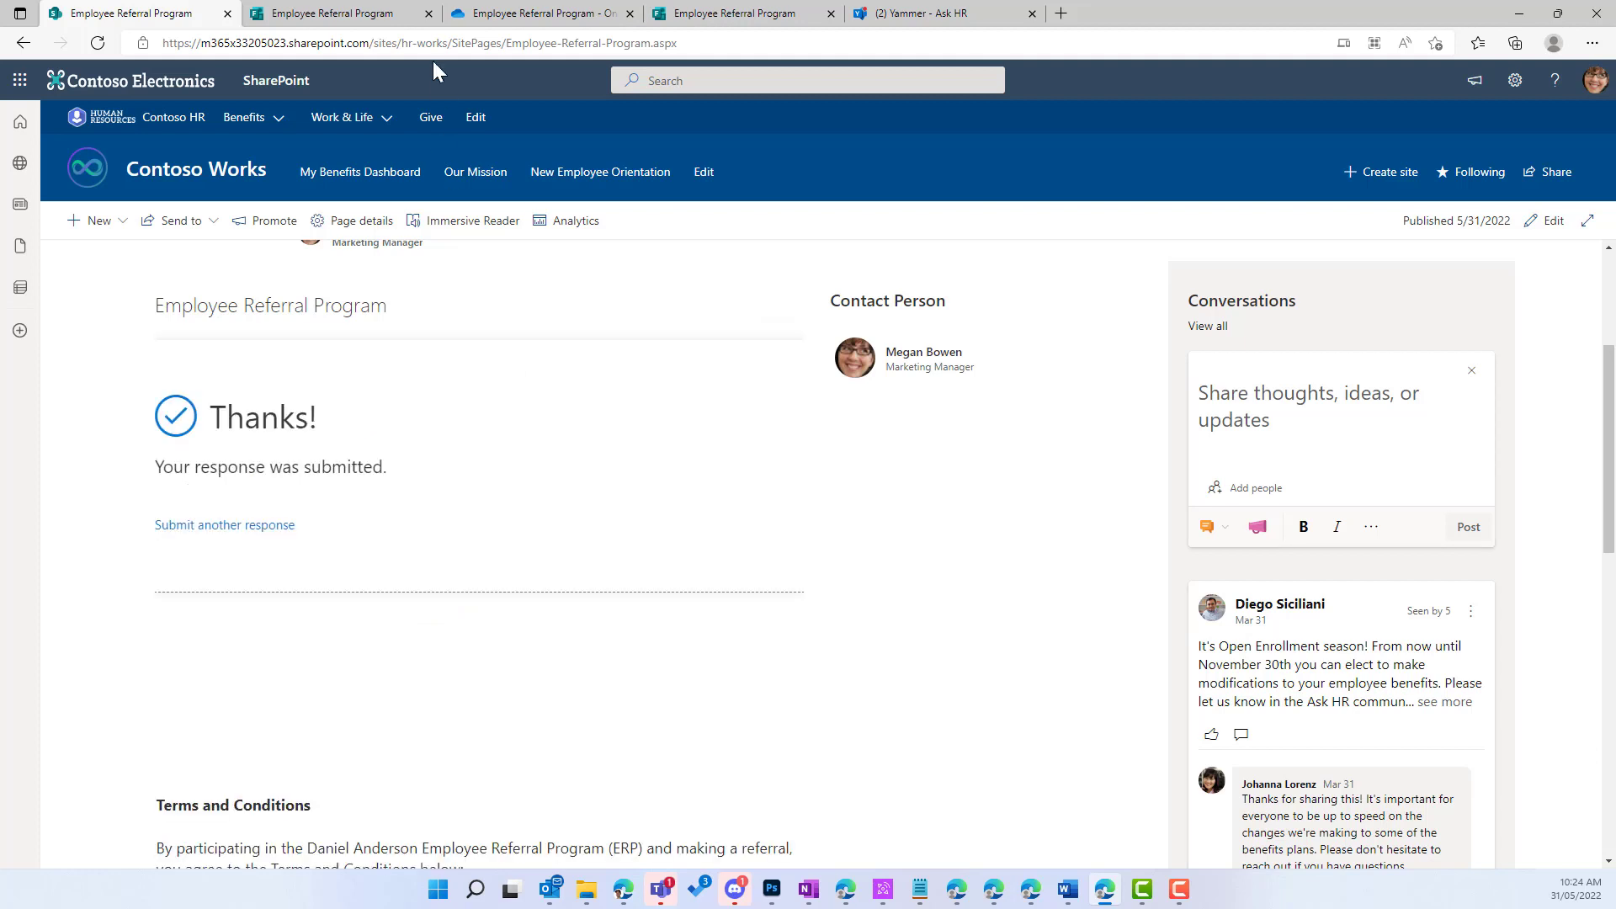
click(336, 15)
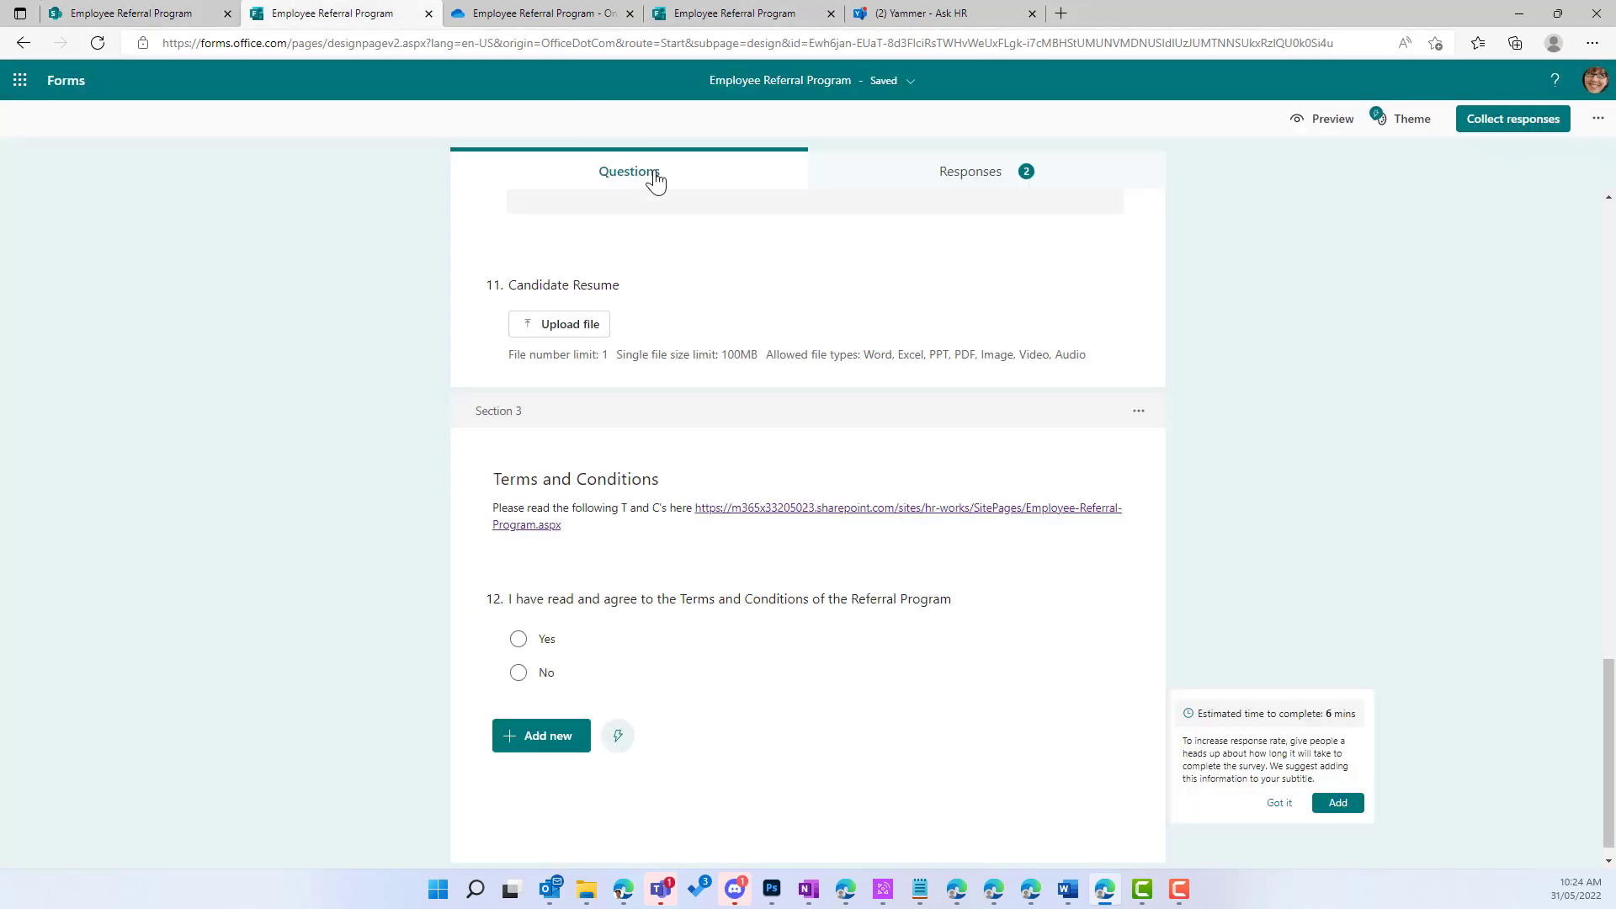
Step: View the 2-response summary, close the old OneDrive tab, and launch OneDrive from the app list
click(951, 172)
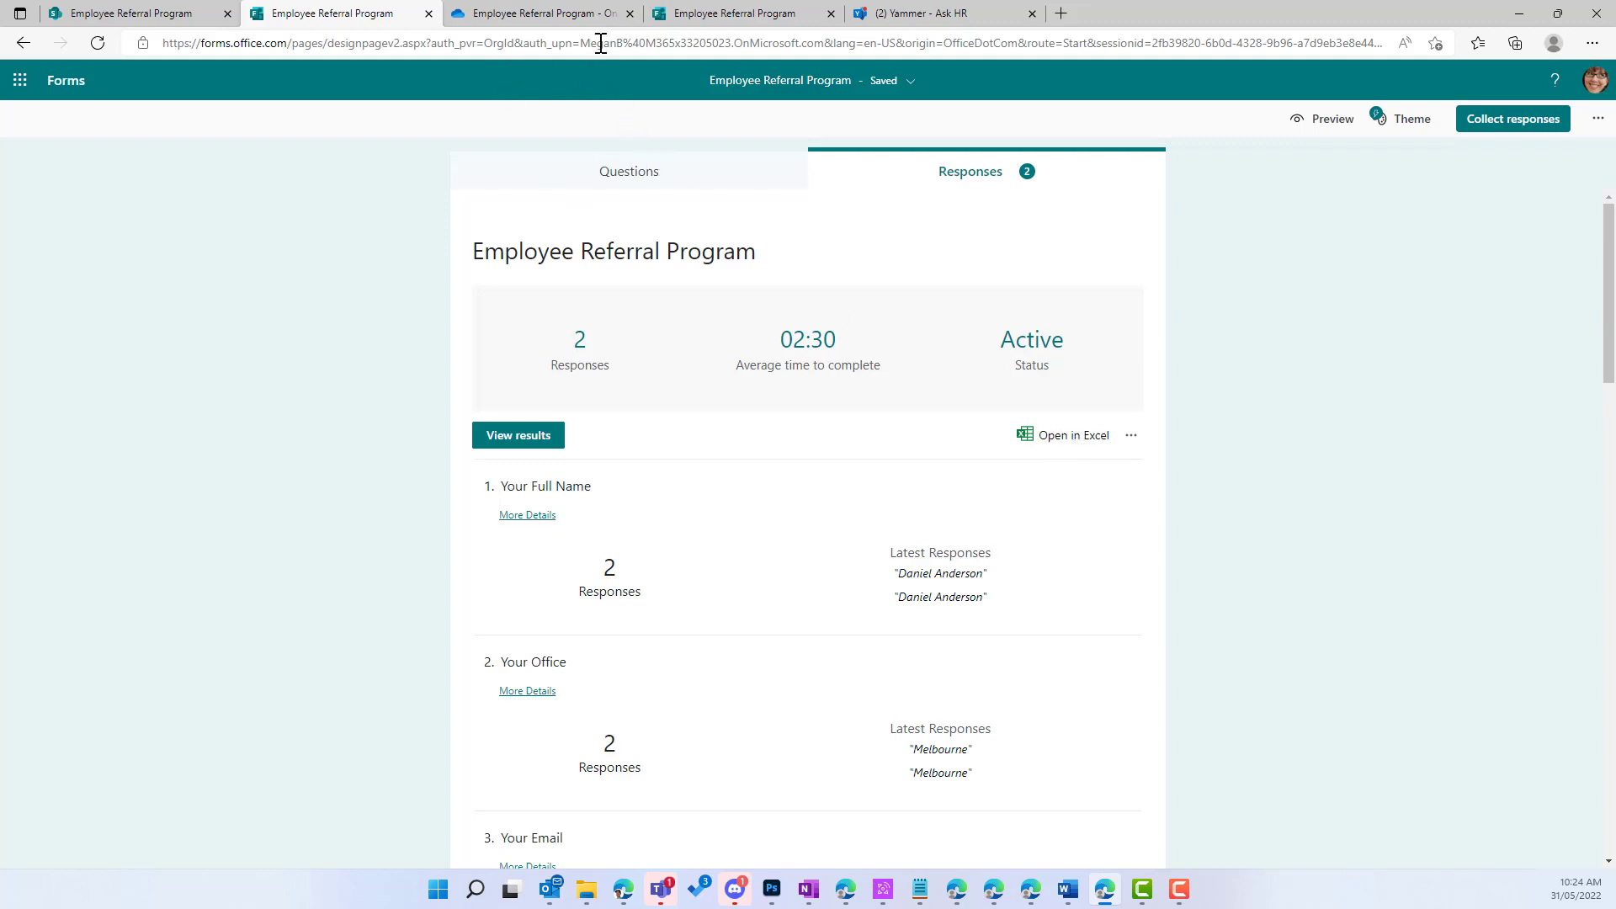
click(630, 13)
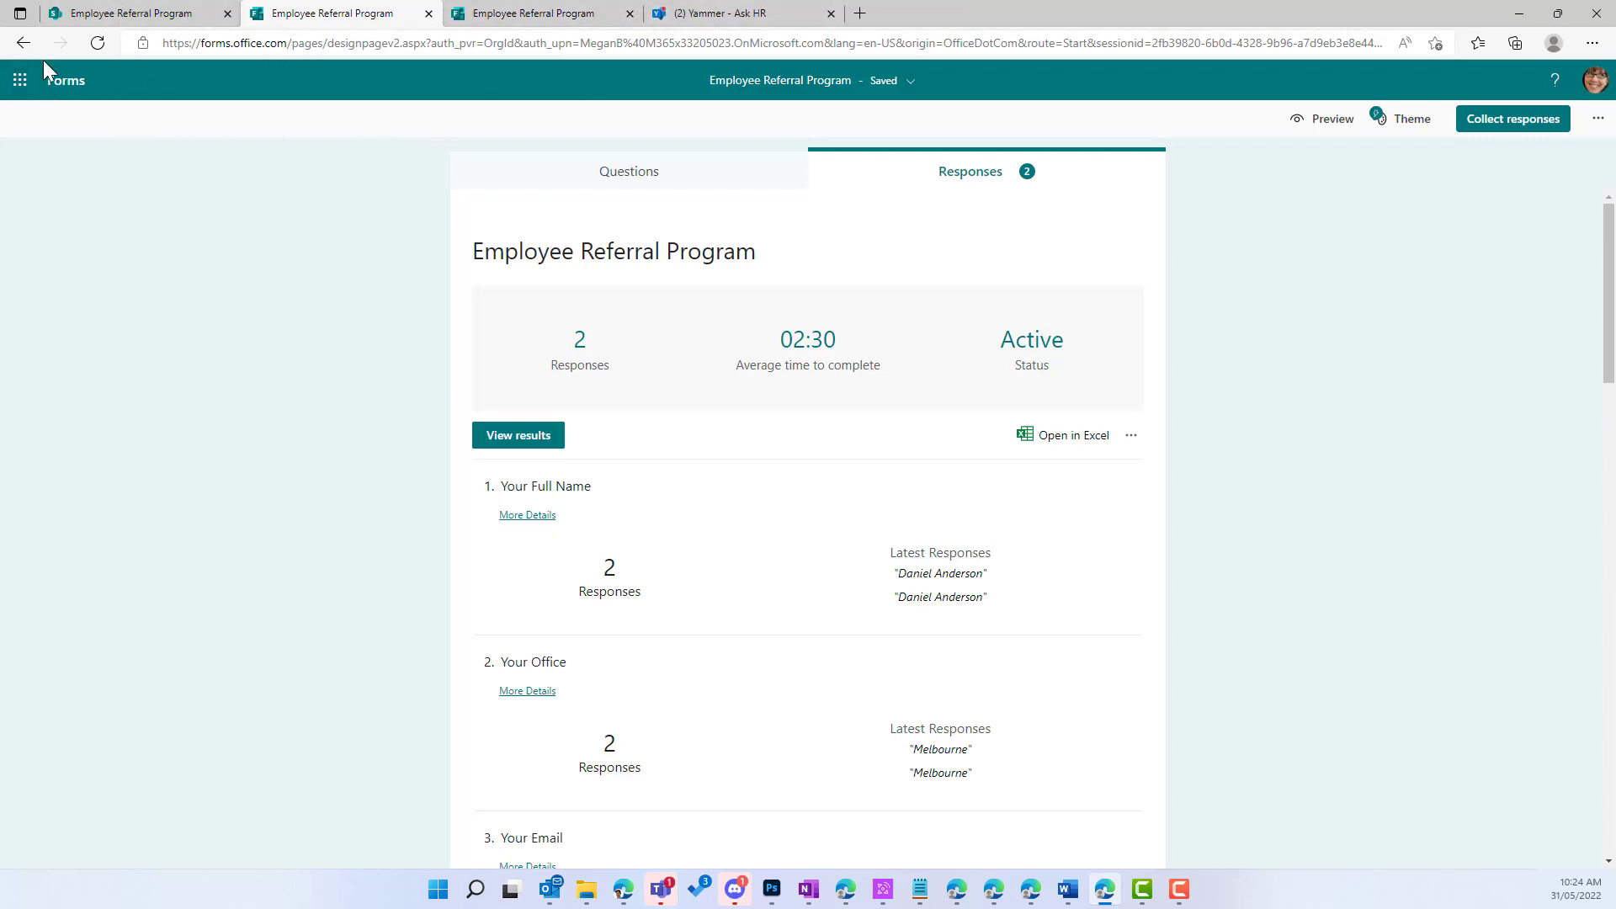
click(19, 80)
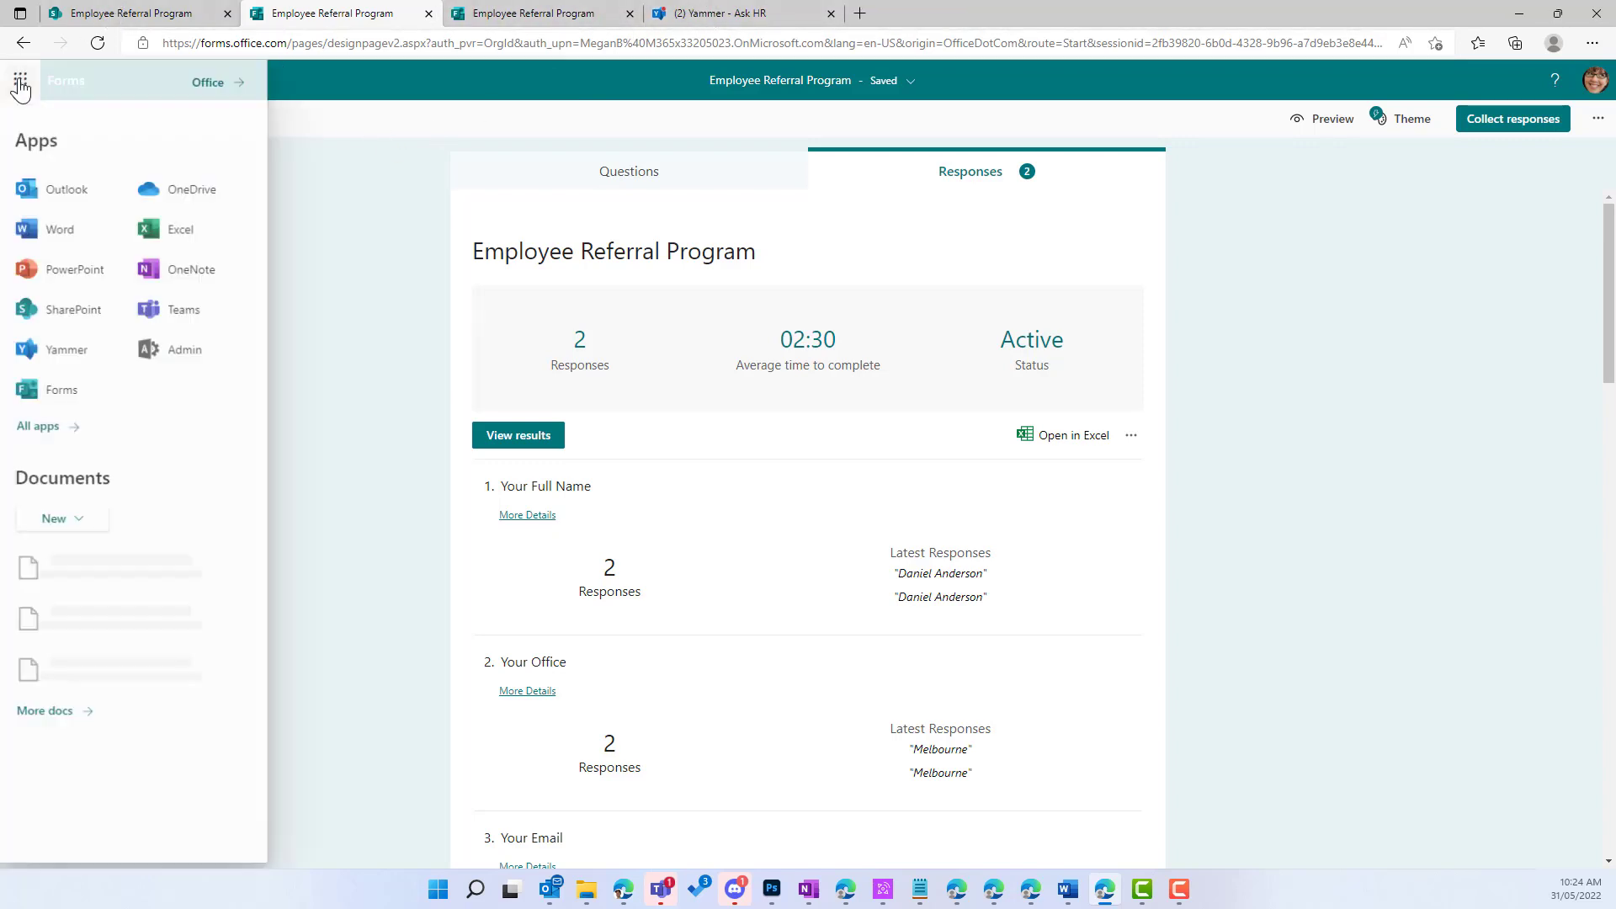
click(193, 191)
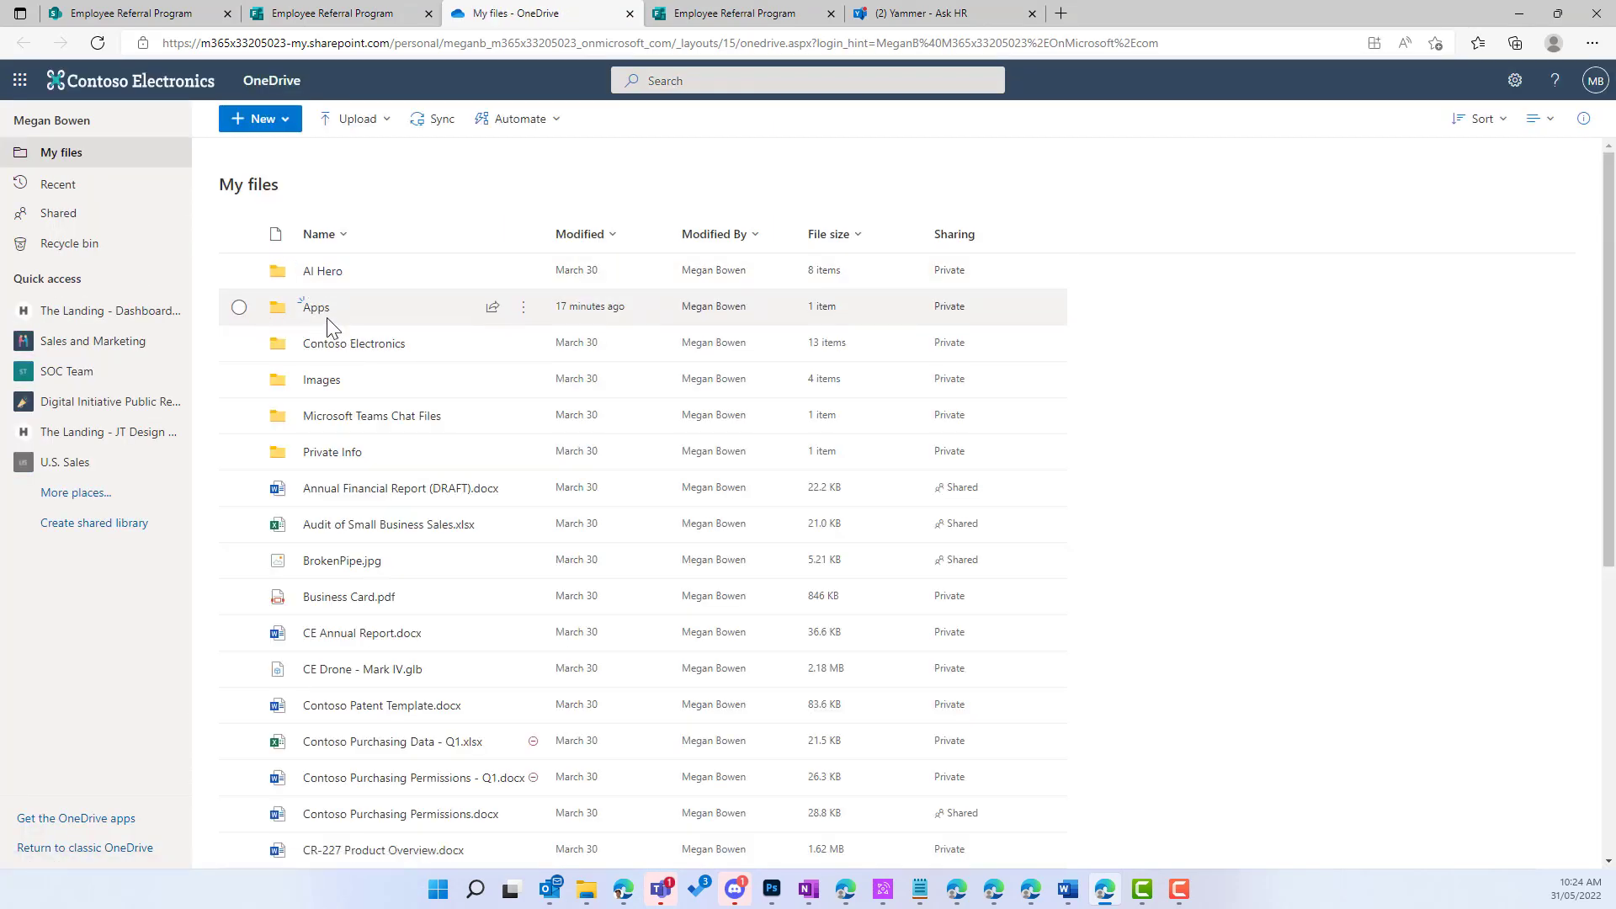
Step: Browse to Apps > Microsoft Forms > Employee Referral Program > Question and widen the Name column
click(326, 317)
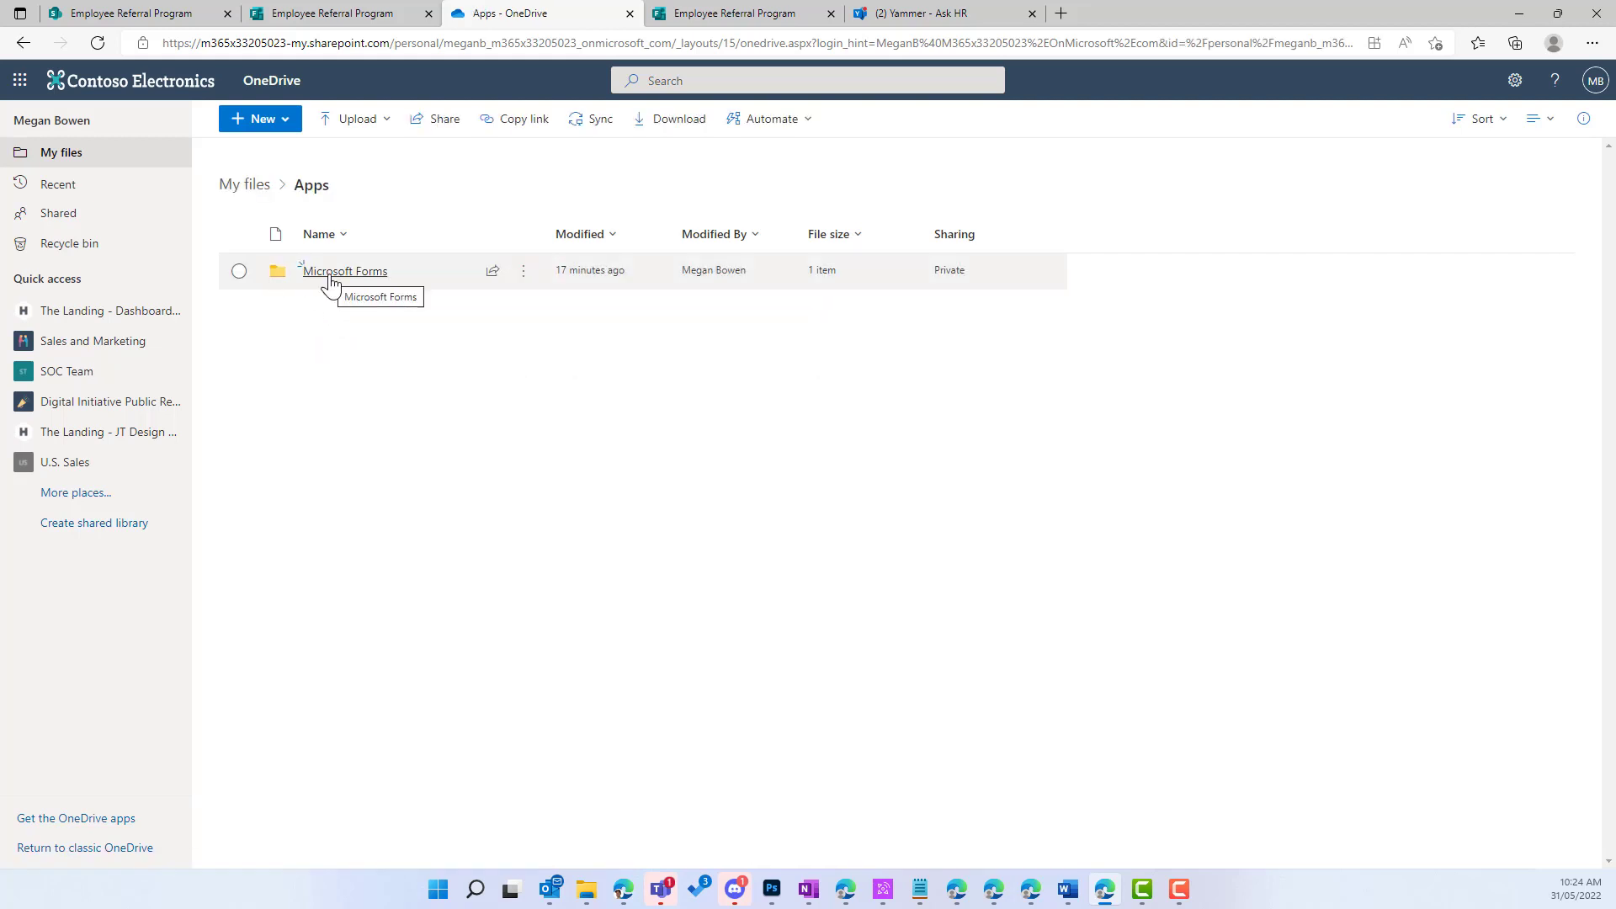
click(330, 282)
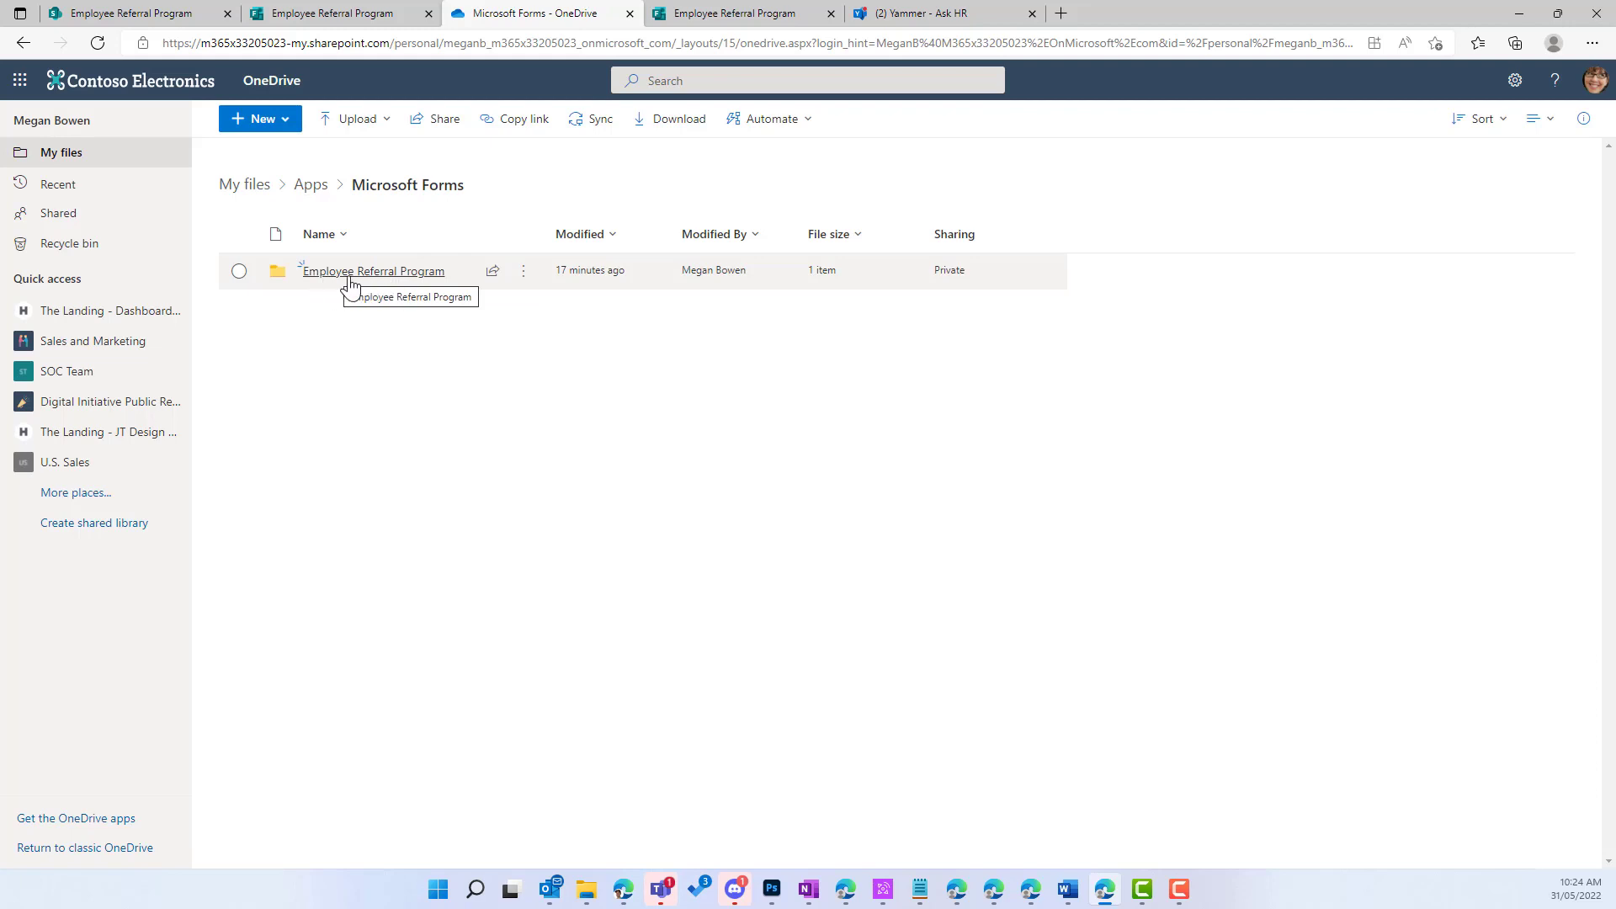
click(350, 278)
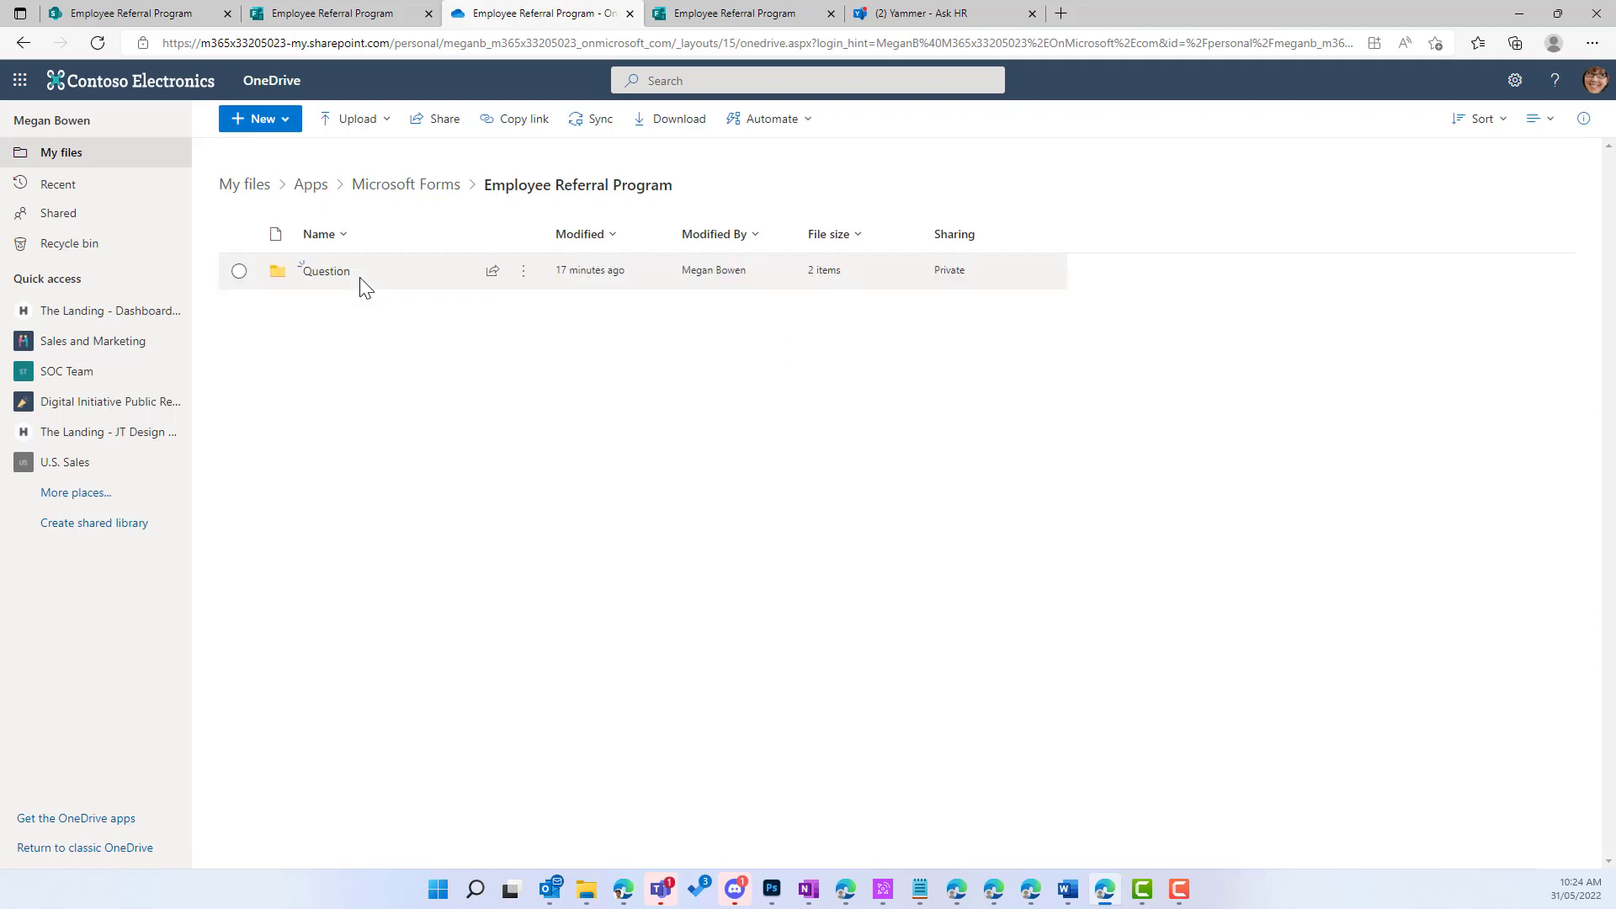
click(321, 274)
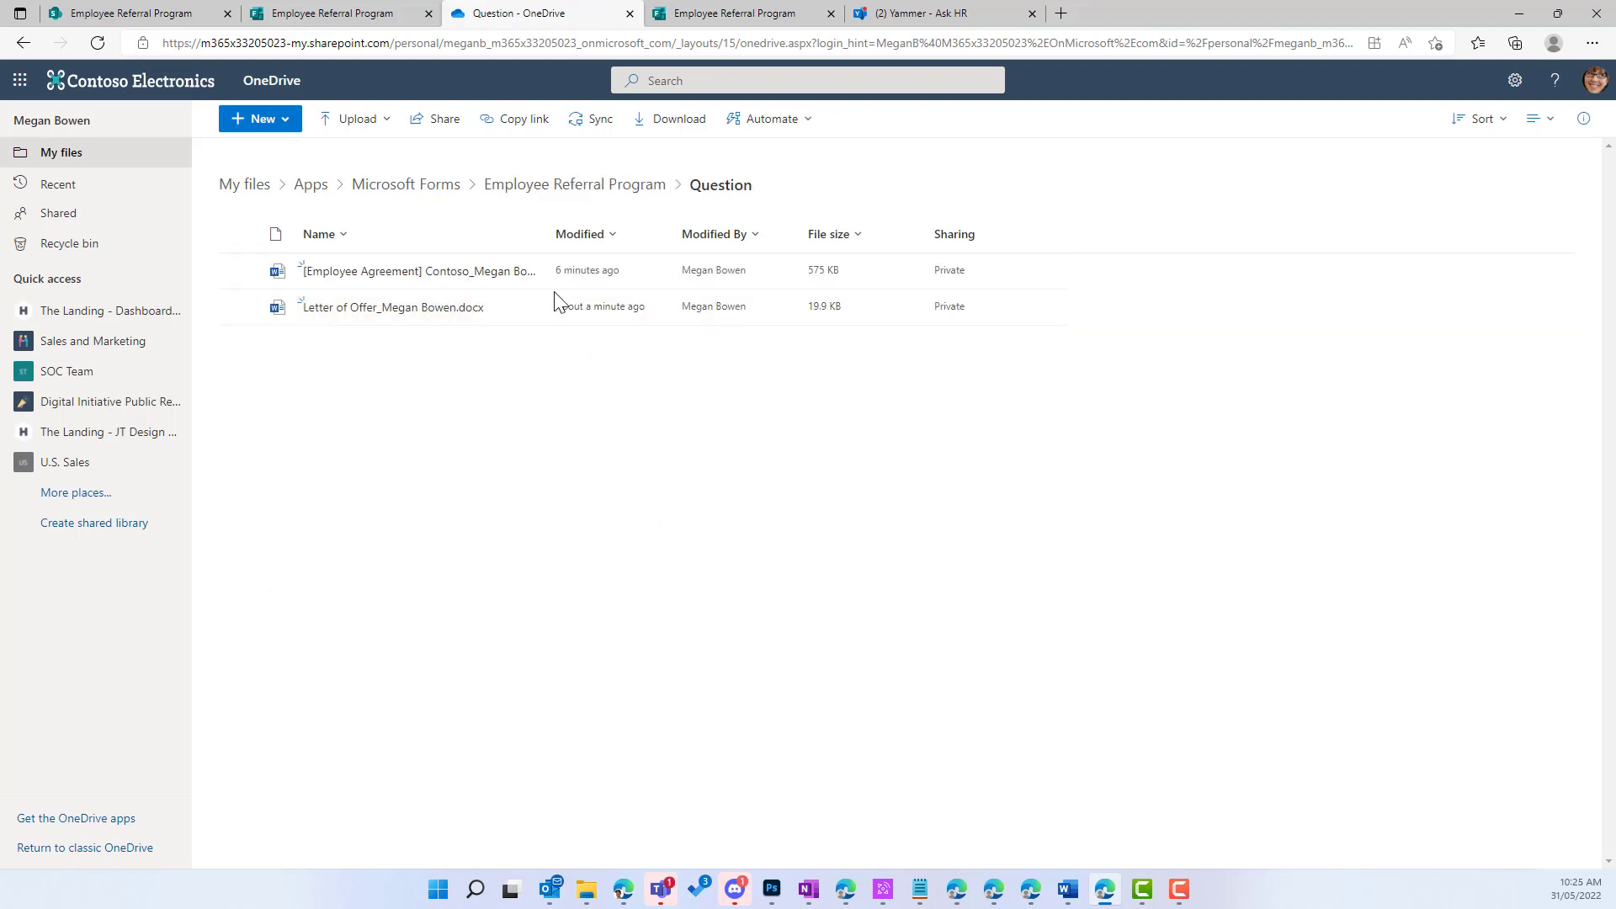
drag(547, 238, 772, 238)
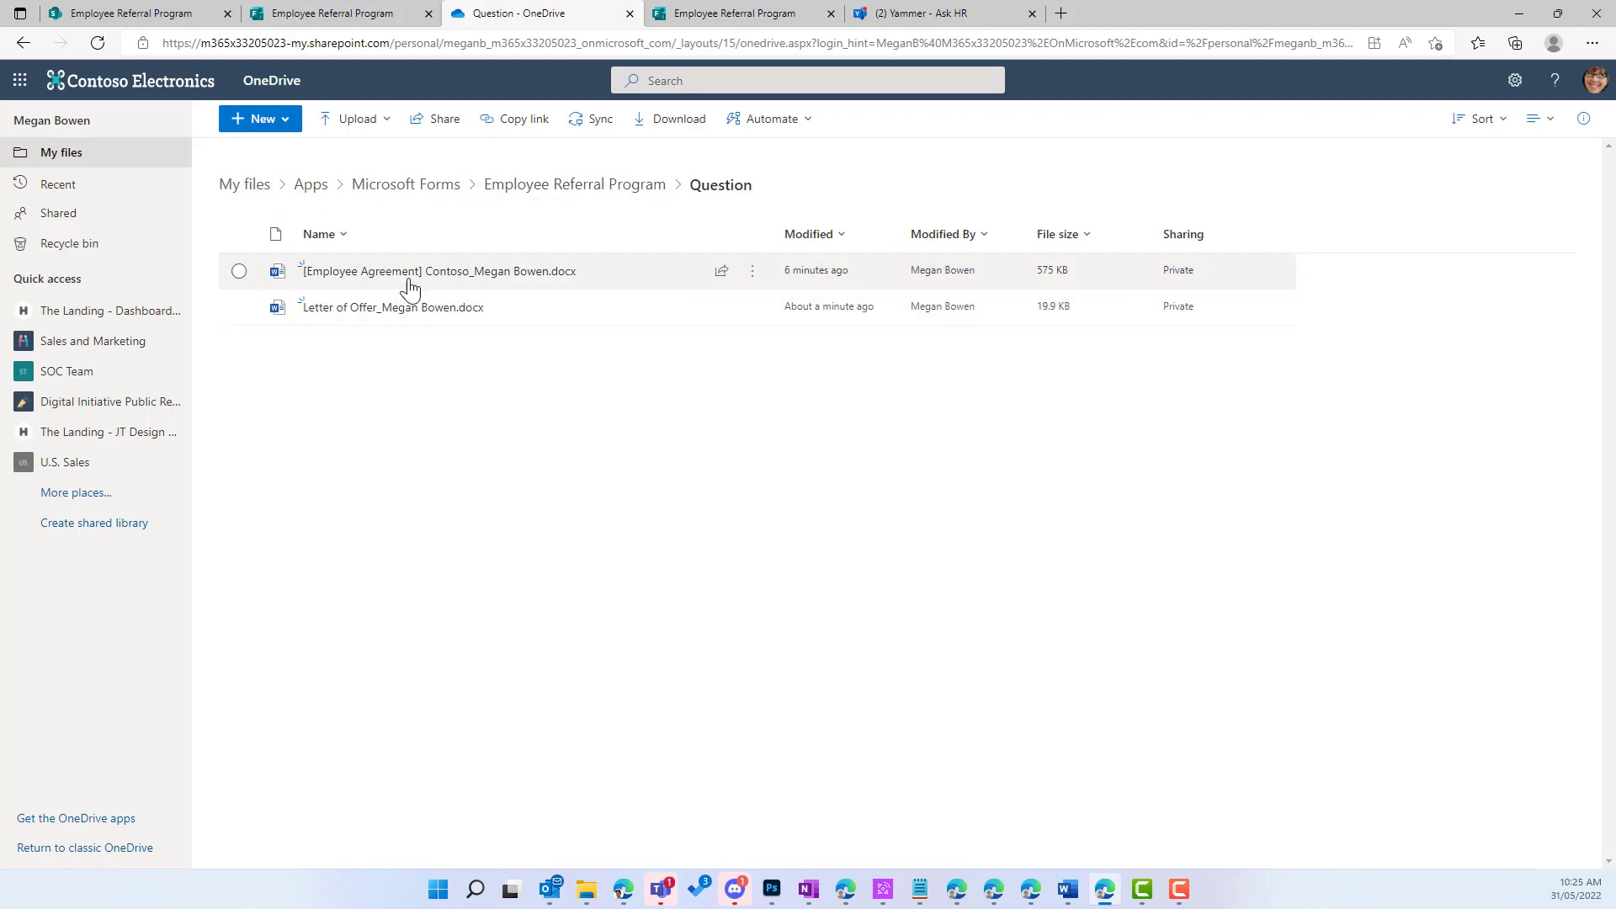
mouse_move(569, 279)
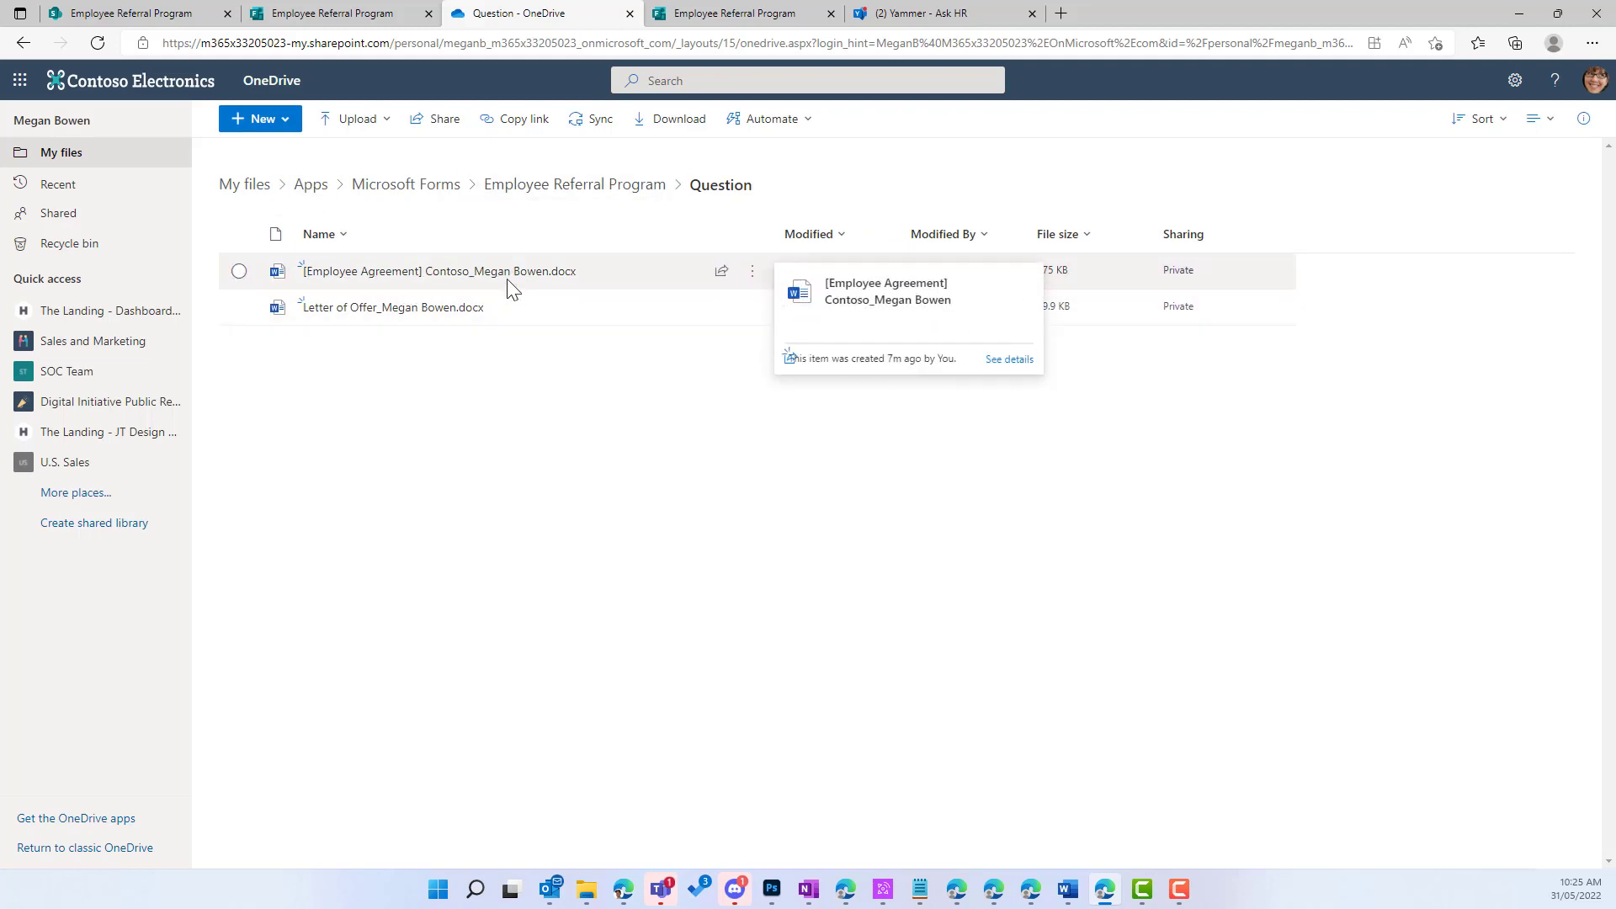
mouse_move(333, 319)
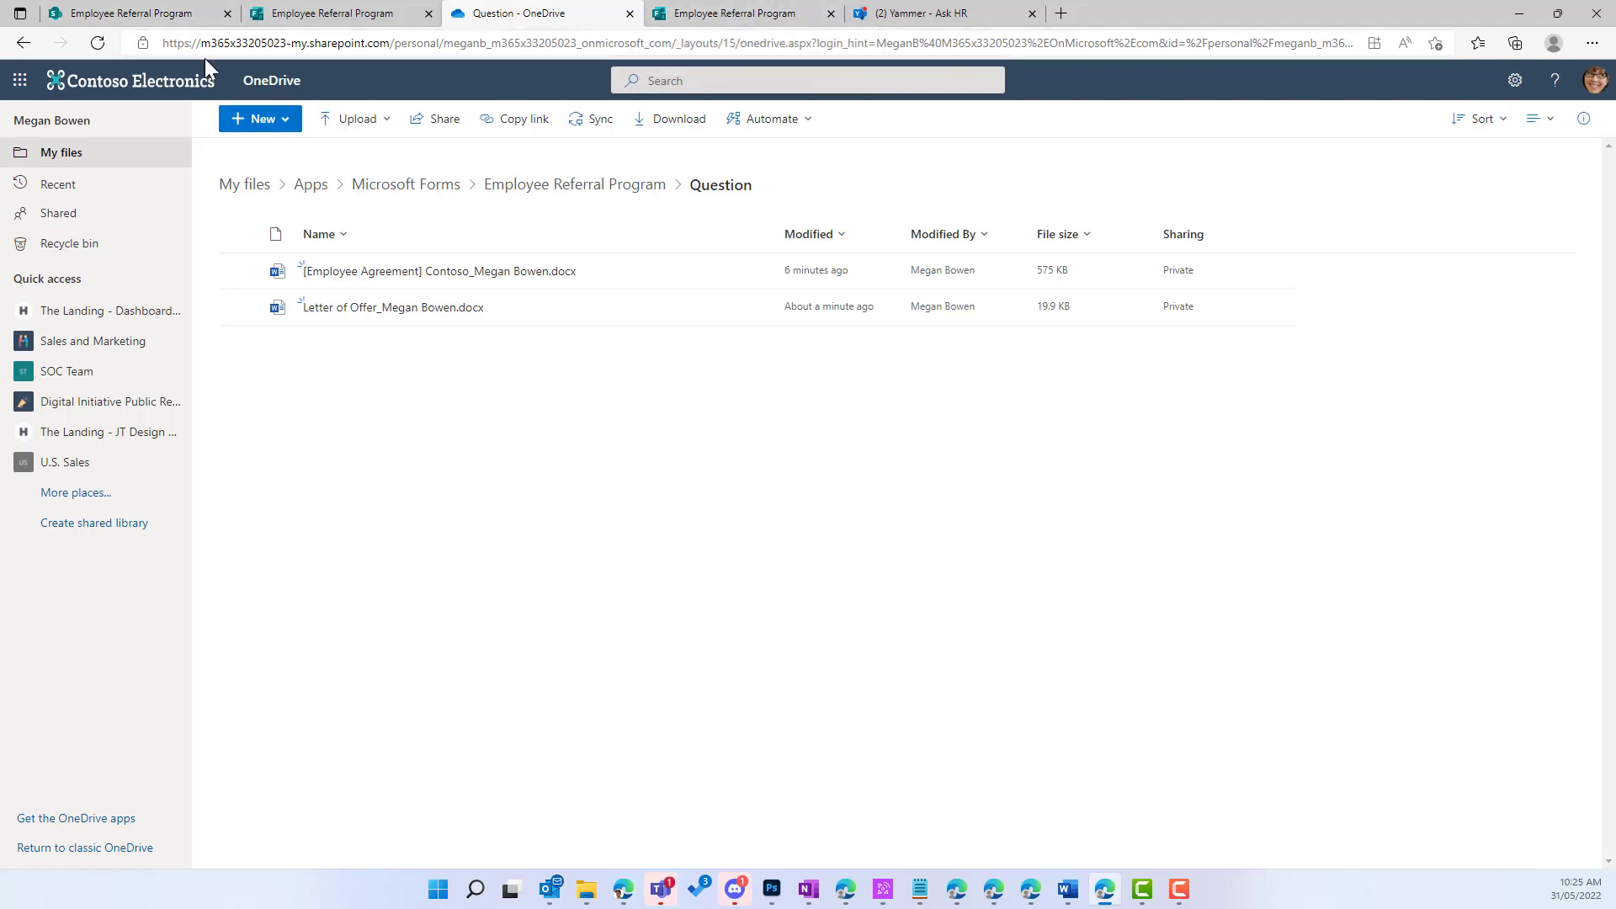
Step: Use 'Submit another response' to bring back a blank Your Details page
click(190, 15)
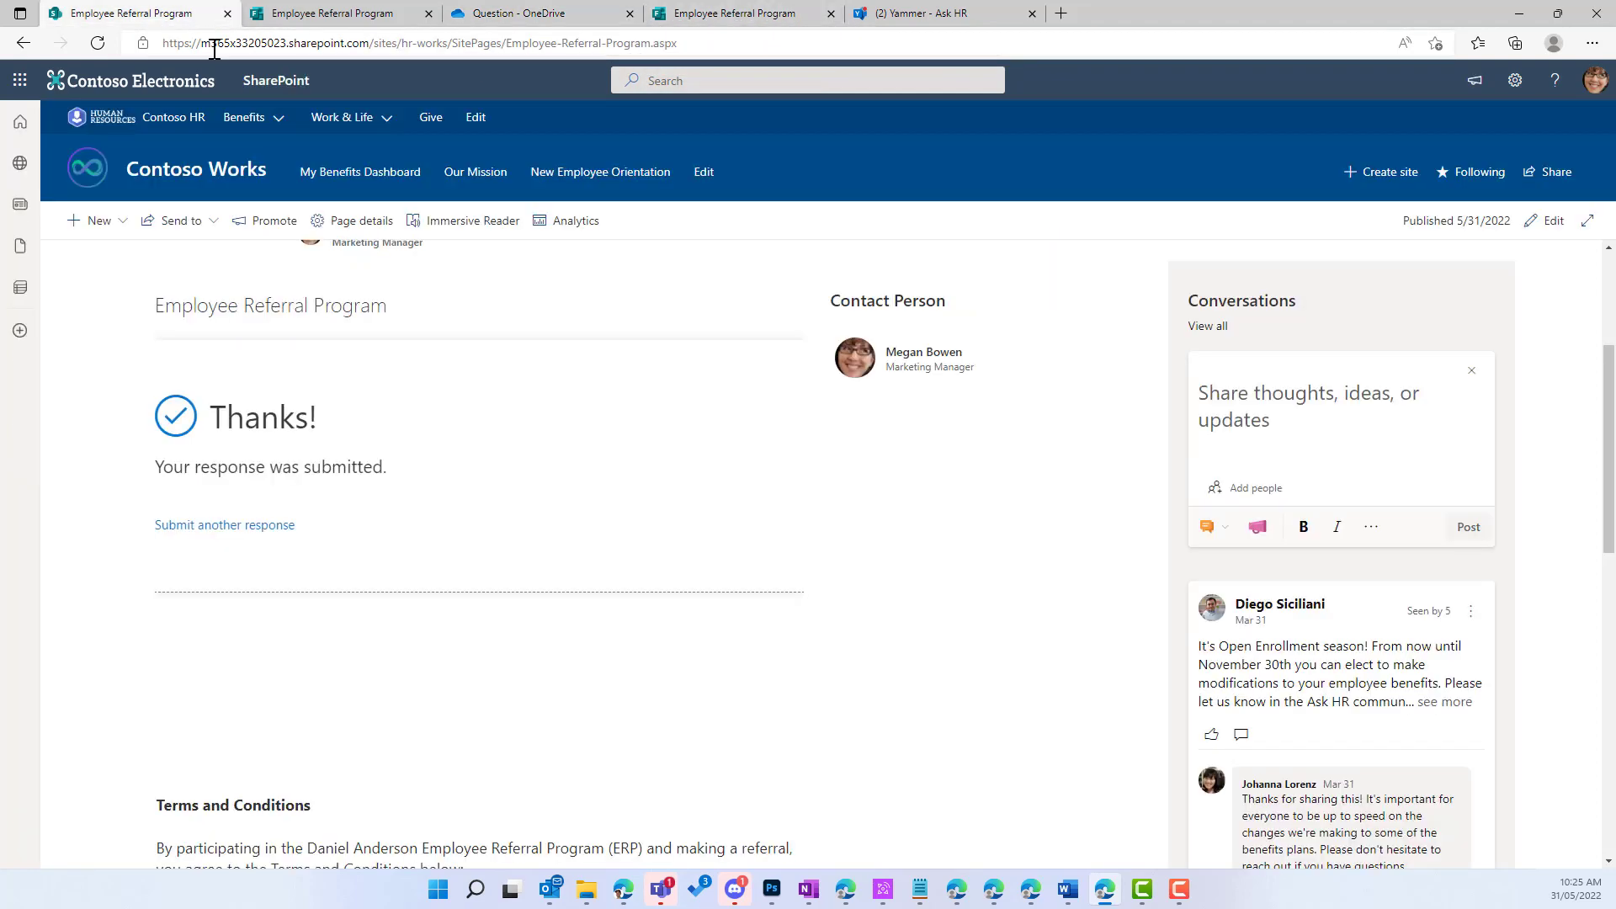
click(261, 529)
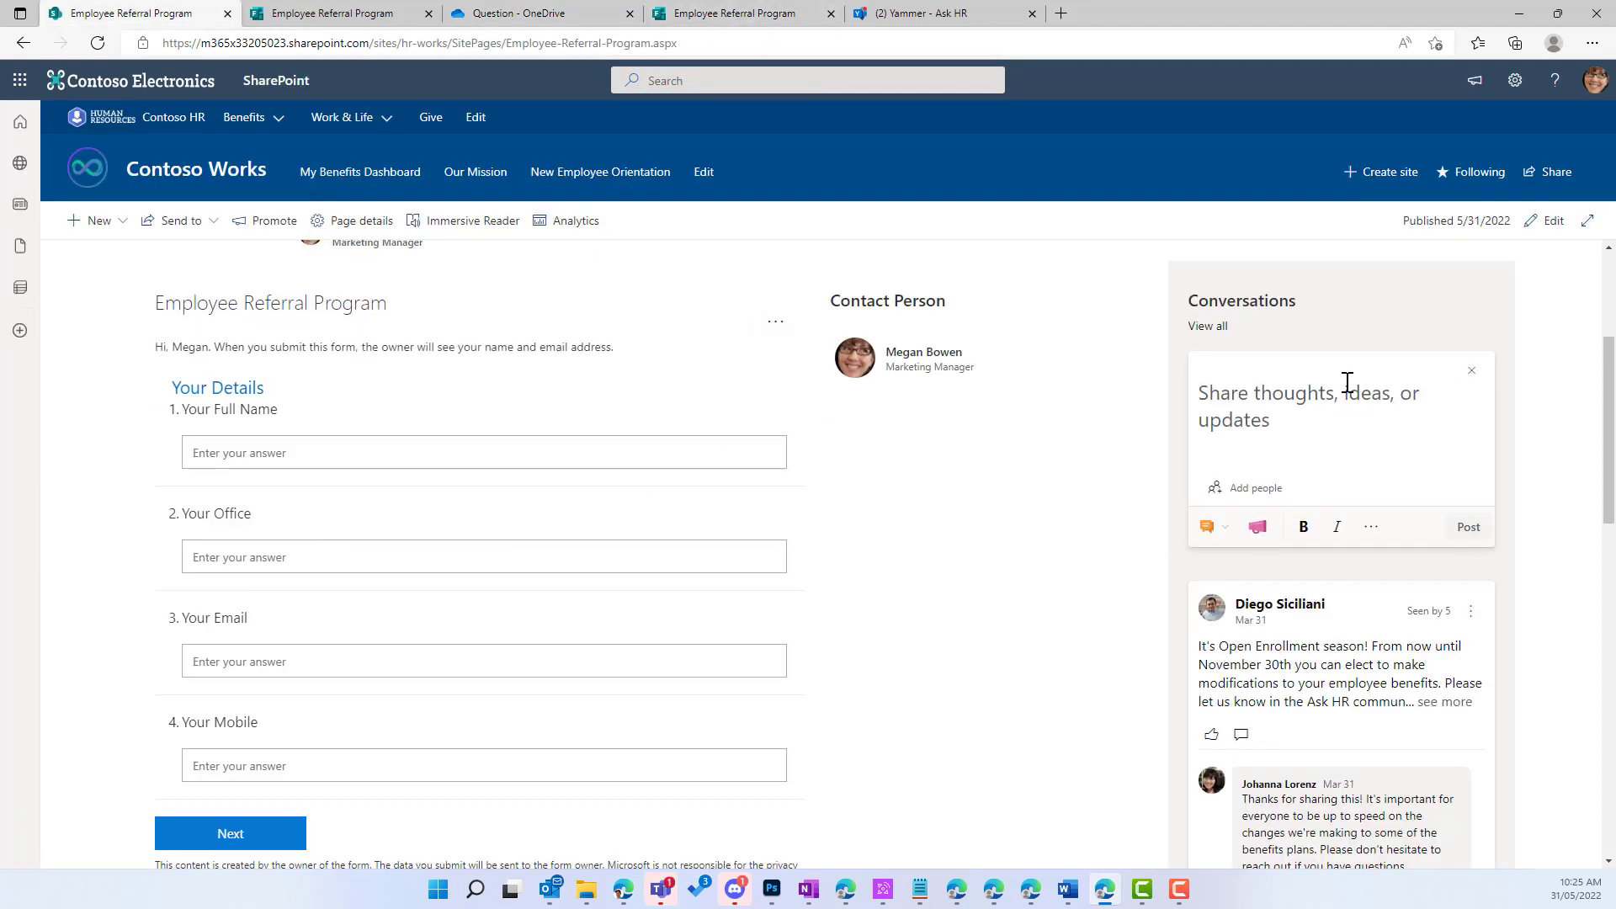
scroll(1128, 443, down, 2)
scroll(1100, 451, up, 3)
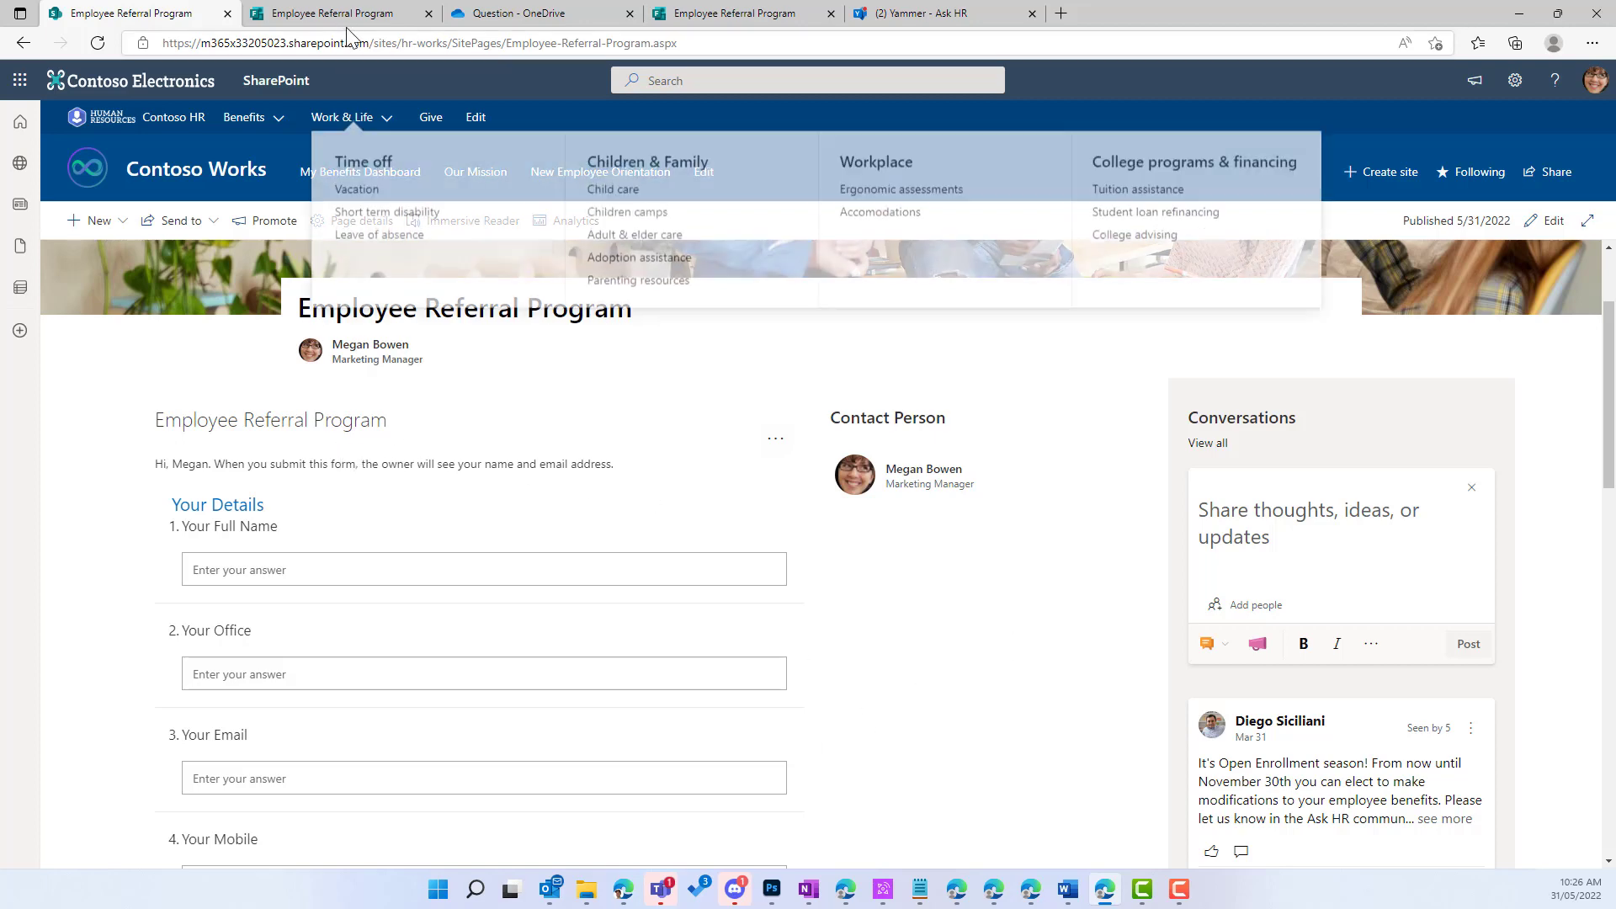
click(354, 14)
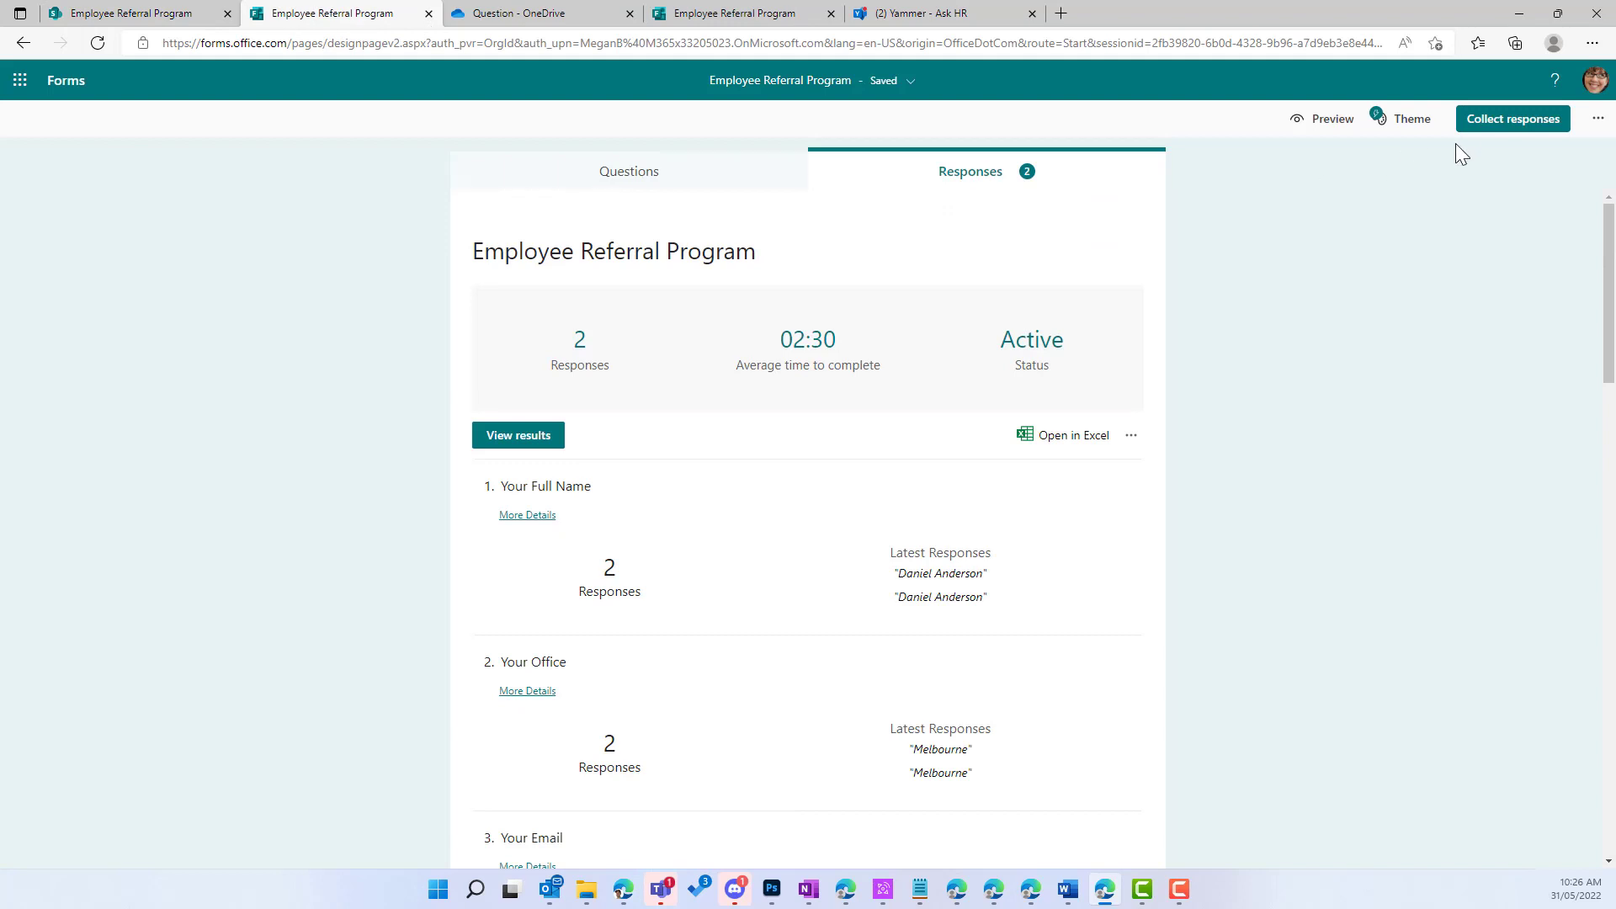
Step: Open Collect responses to show the Employee Referral Program form's sharing options
click(1503, 122)
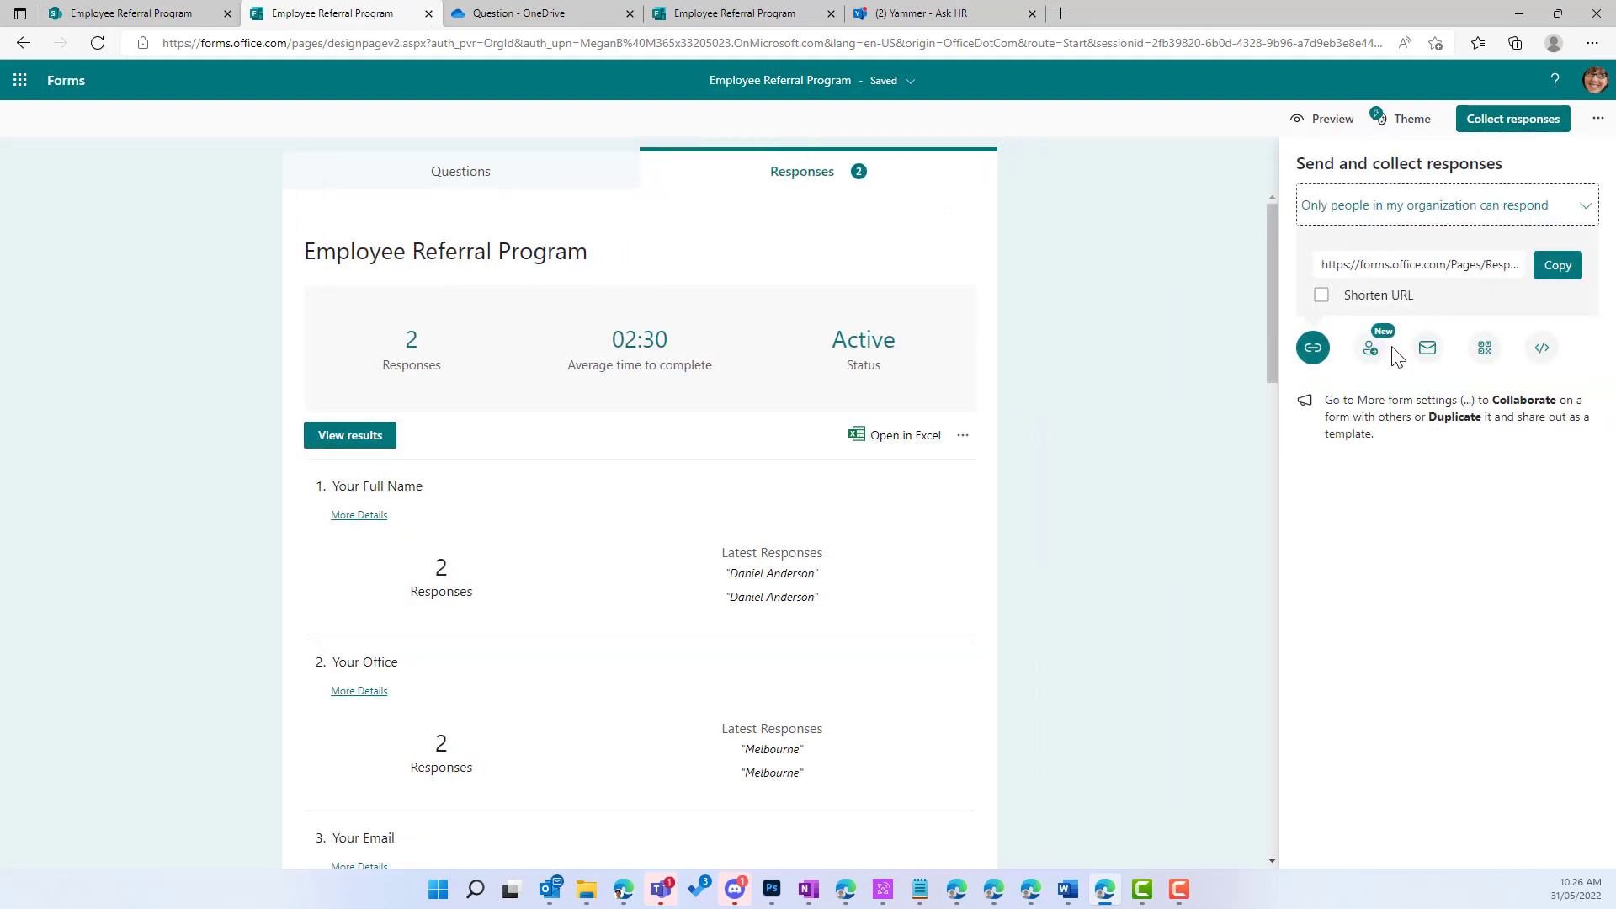